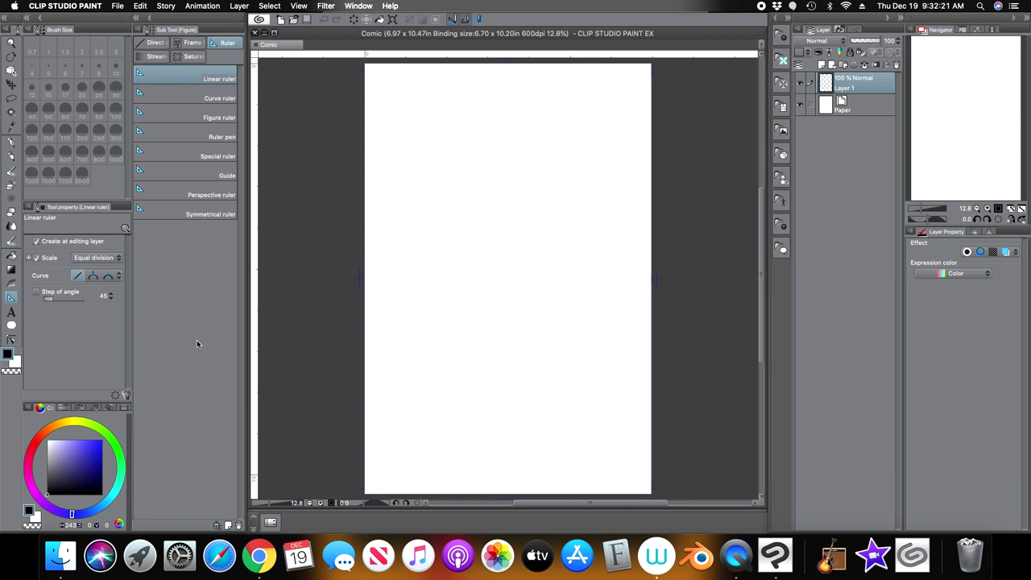
Step: Reset the Linear ruler tool's properties to their default settings
click(115, 395)
click(601, 215)
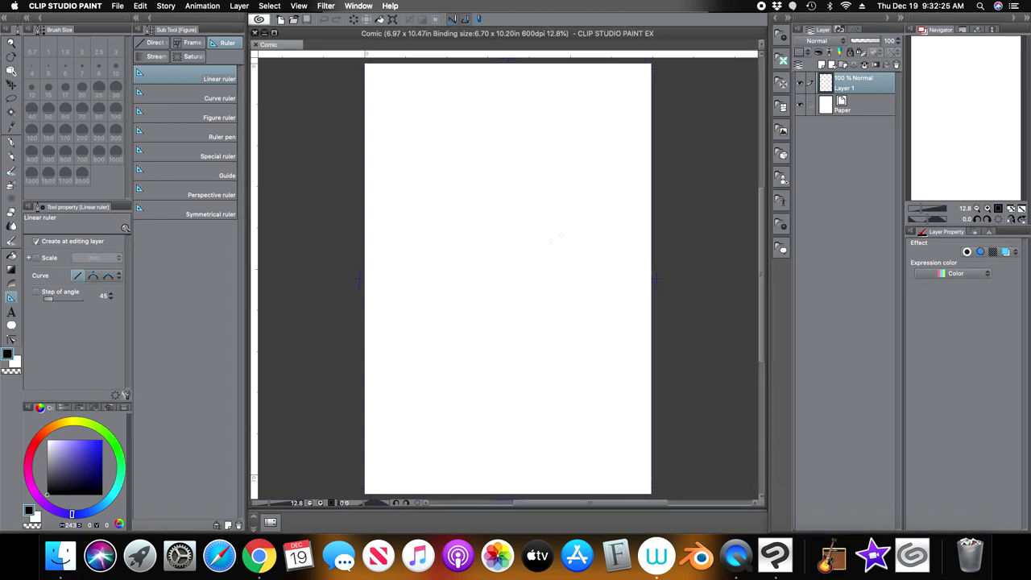
Step: Look through the Figure sub tool groups for direct draw, frame, stream line and saturated line, ending on the ruler group
click(158, 45)
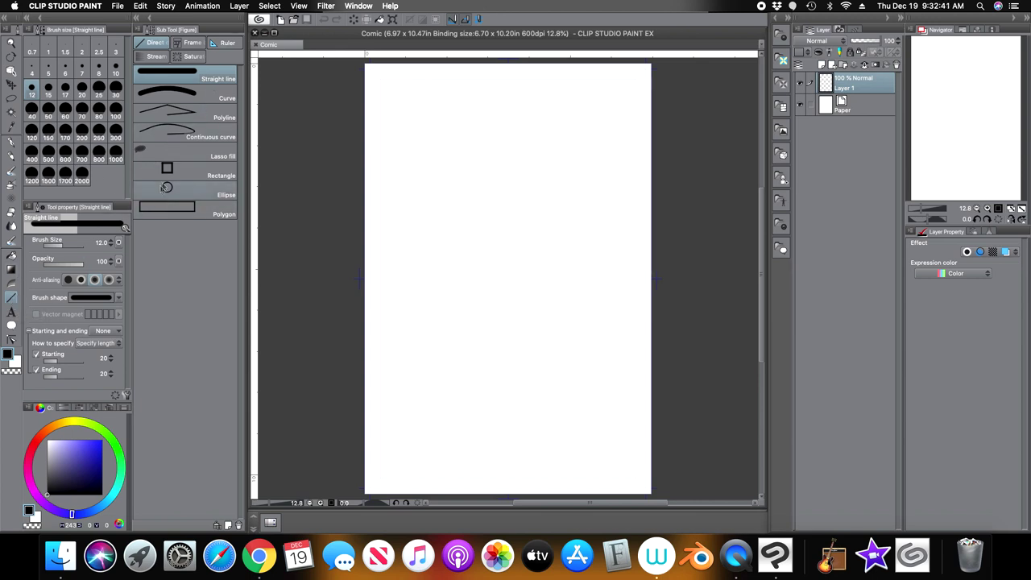
click(197, 44)
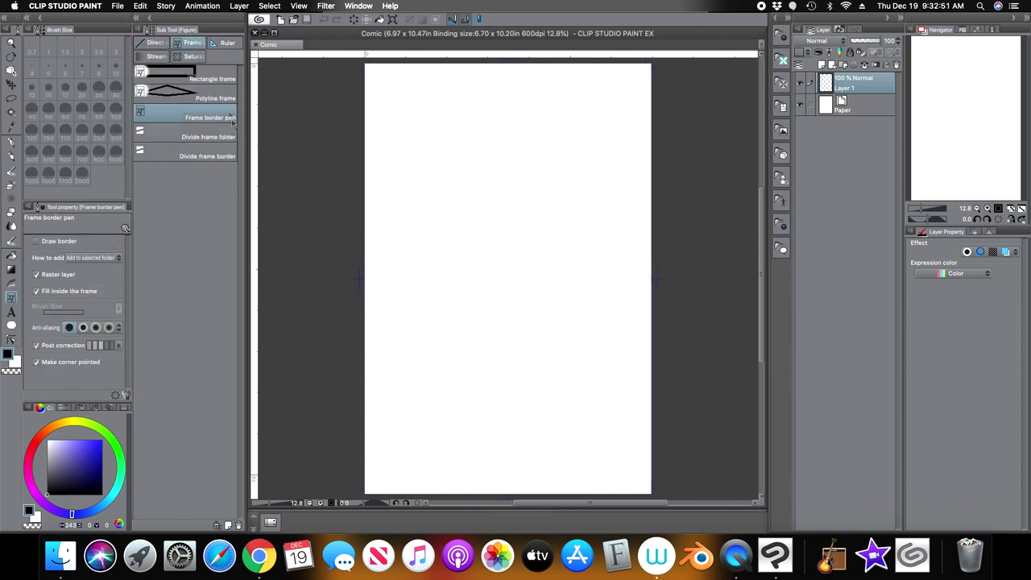
click(229, 44)
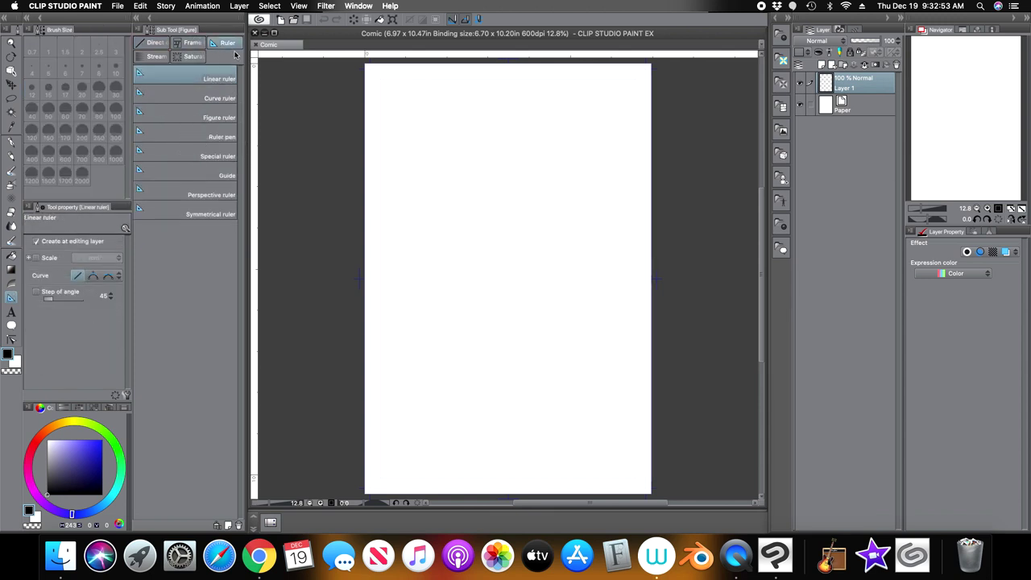
click(155, 58)
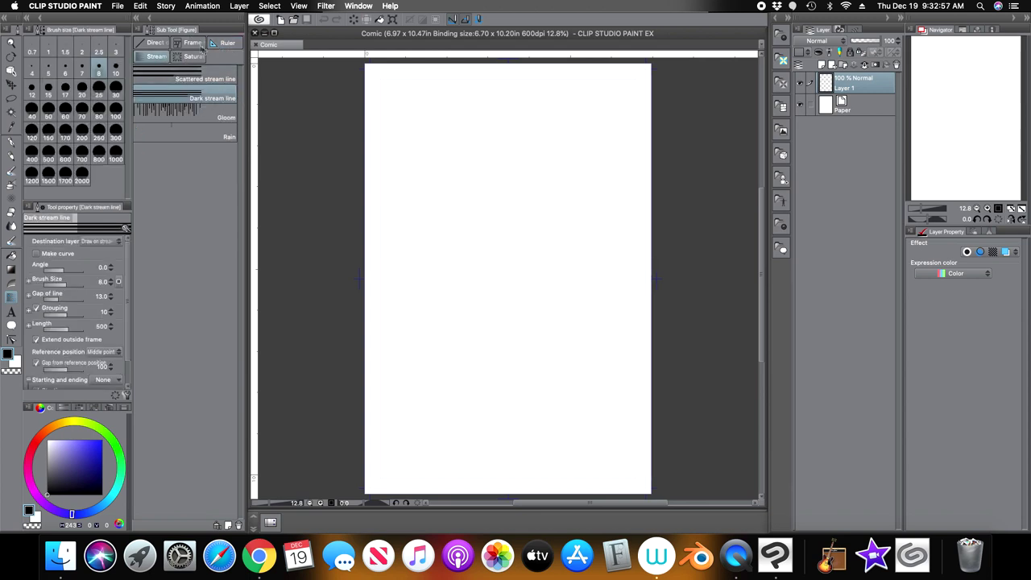
click(196, 57)
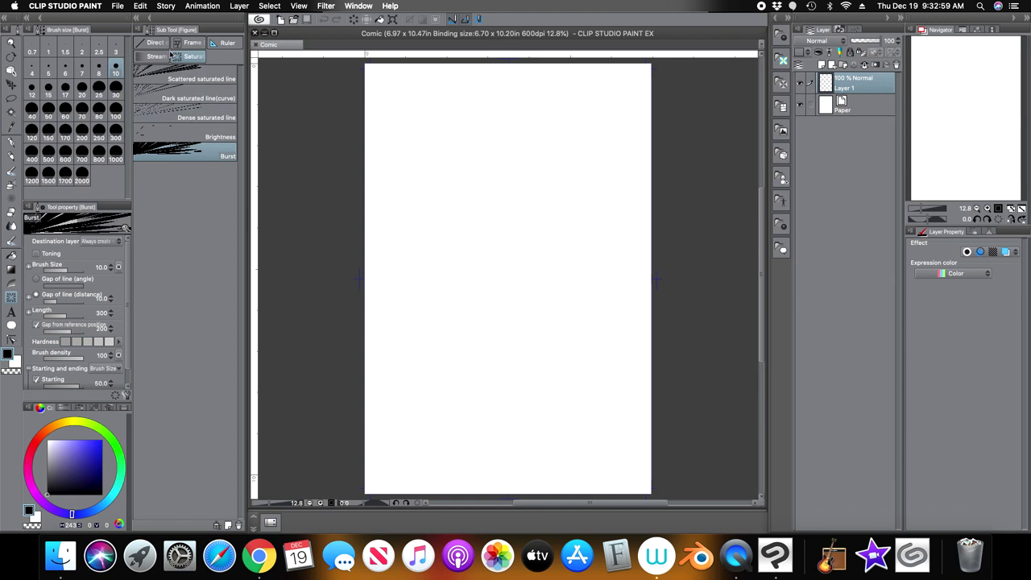
click(228, 44)
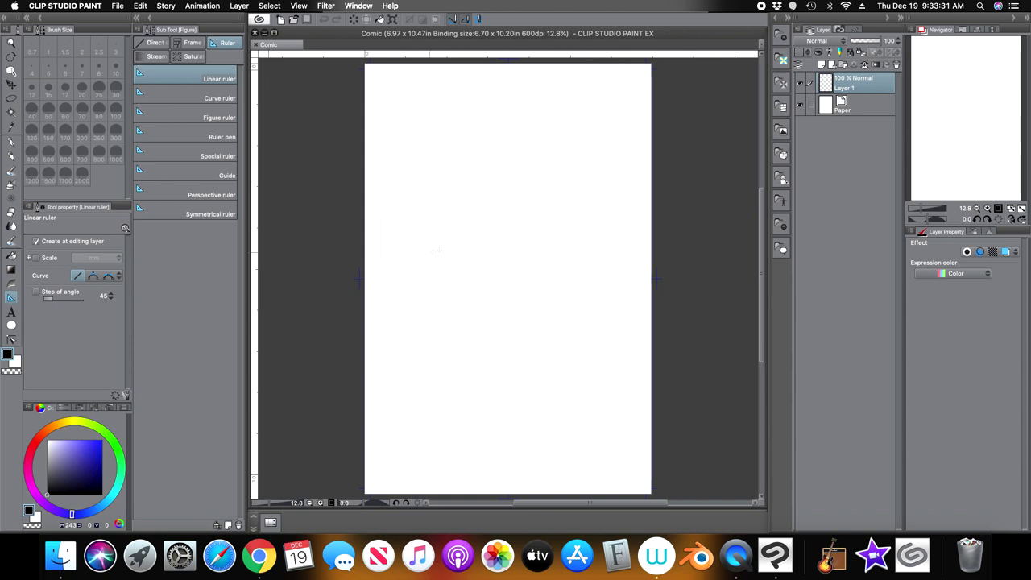
Step: Draw a diagonal linear ruler across the upper half of the page and keep it on Show Only When Editing Target
drag(400, 300, 608, 137)
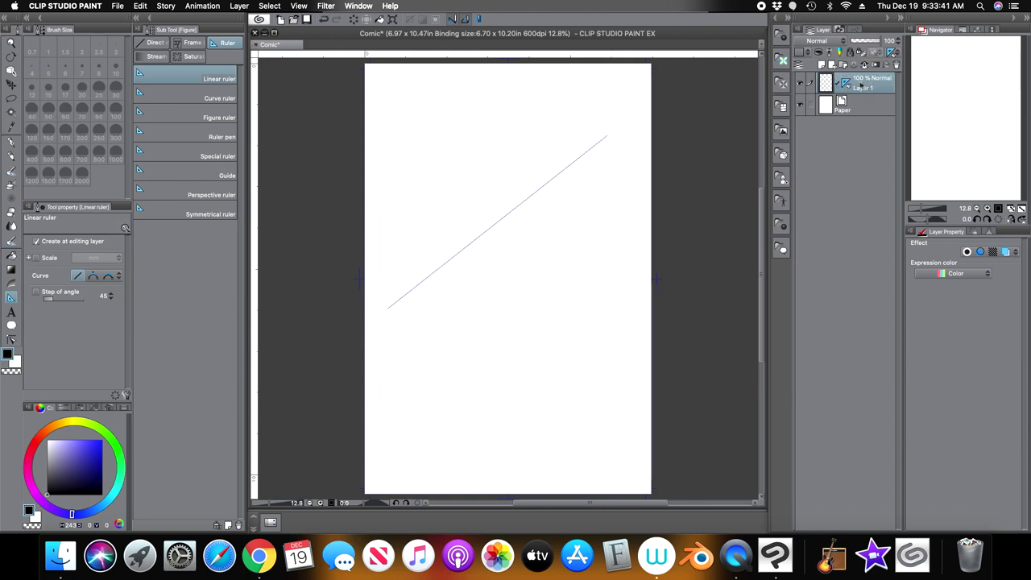
click(849, 85)
click(894, 53)
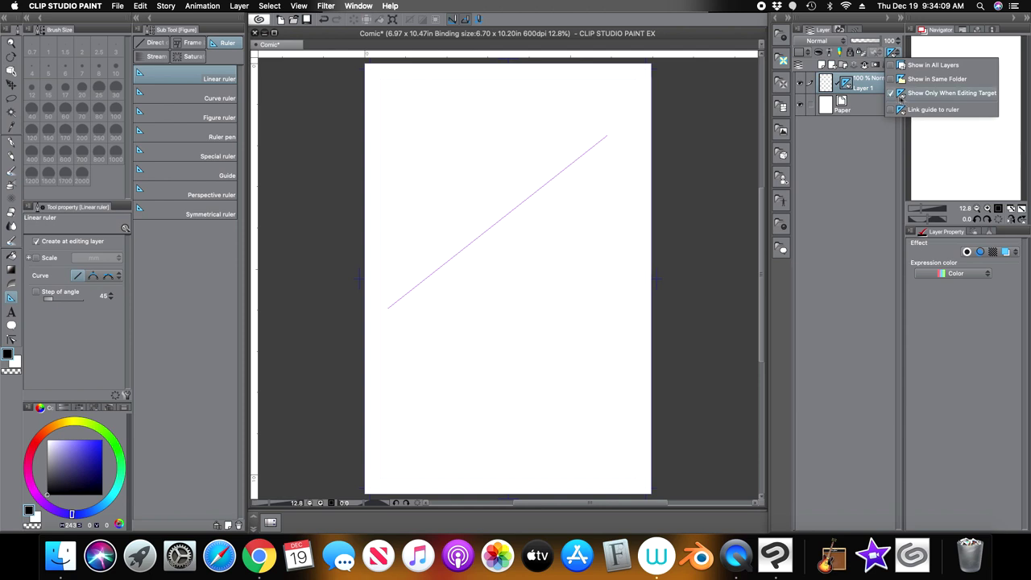
click(983, 95)
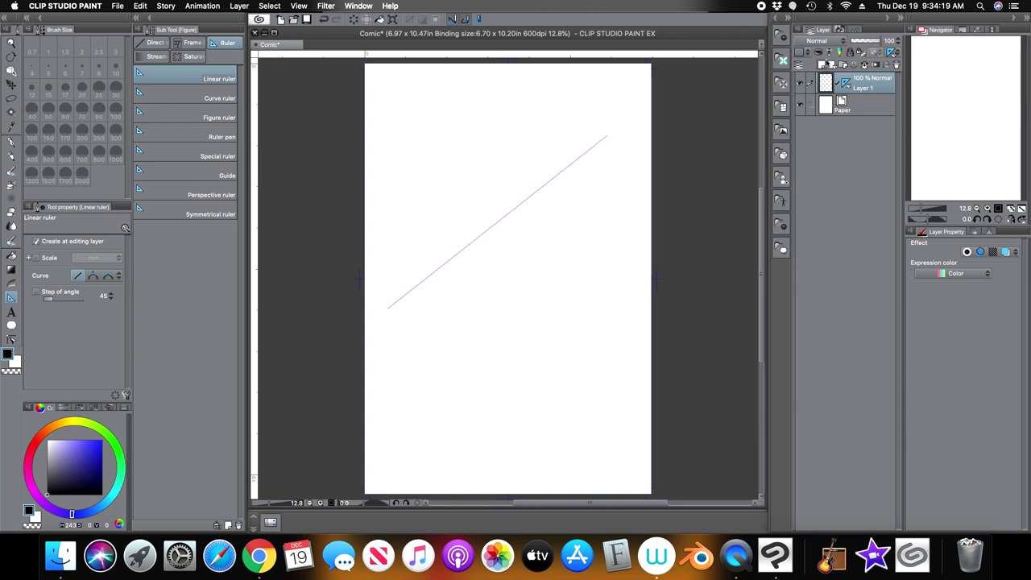
Step: Add a new raster layer, testing freehand G-pen strokes on it and clearing them
click(826, 62)
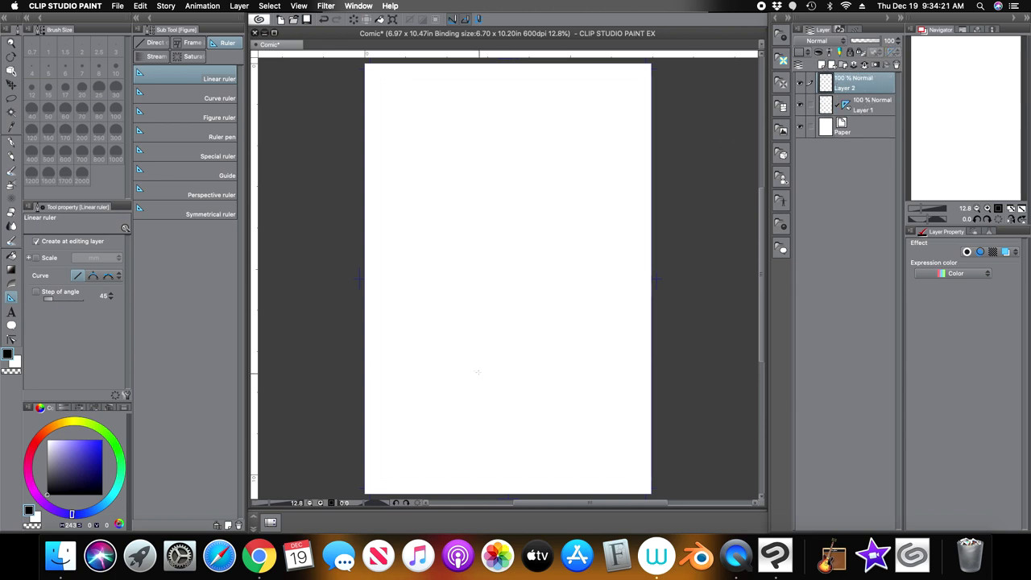
click(12, 141)
drag(479, 162, 483, 314)
drag(496, 165, 511, 306)
mouse_move(513, 188)
mouse_down()
mouse_move(524, 259)
mouse_move(544, 264)
mouse_move(538, 346)
mouse_up()
mouse_move(447, 190)
mouse_down()
mouse_move(465, 306)
mouse_move(459, 387)
mouse_up()
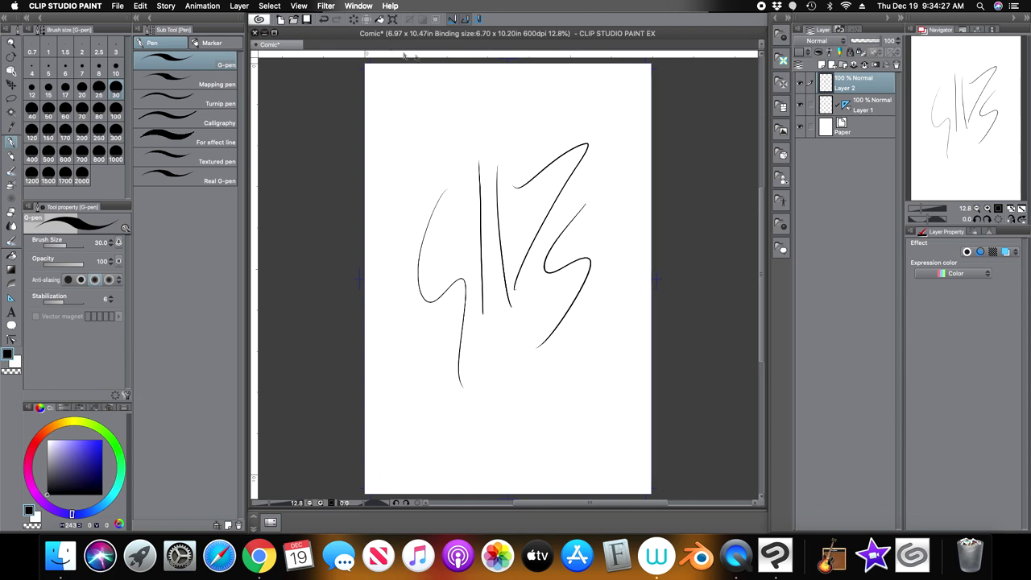
key(Delete)
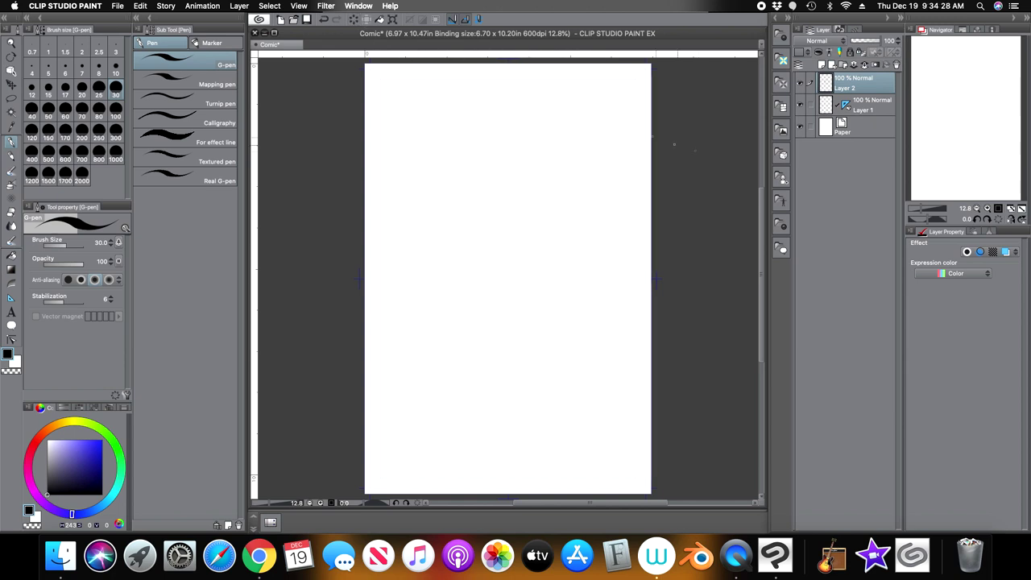
Step: On the ruler's layer, test G-pen strokes along and across the linear ruler, and clear them
click(872, 103)
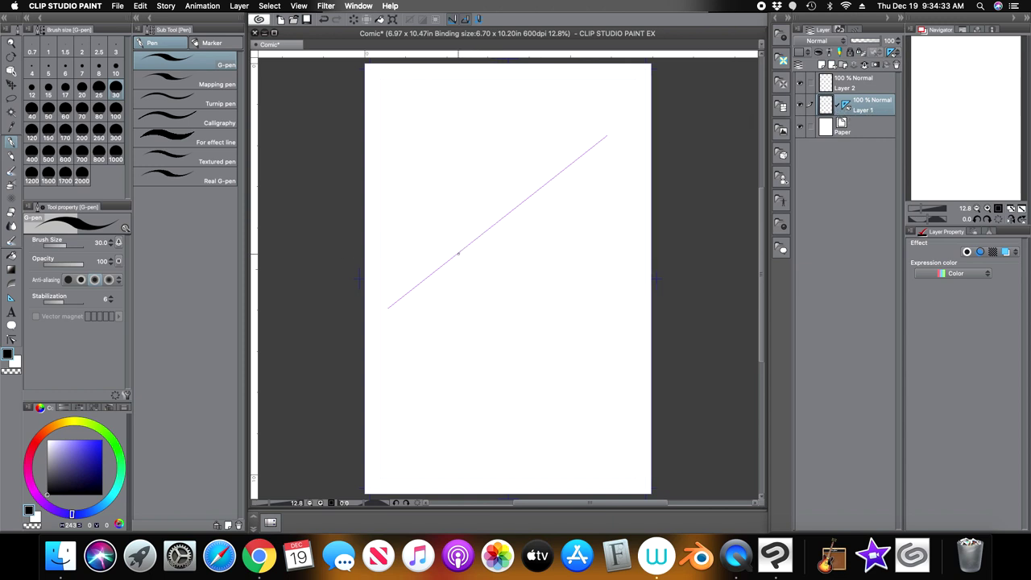
mouse_move(447, 259)
mouse_down()
mouse_move(570, 166)
mouse_move(607, 164)
mouse_up()
drag(492, 227, 417, 284)
drag(520, 211, 612, 148)
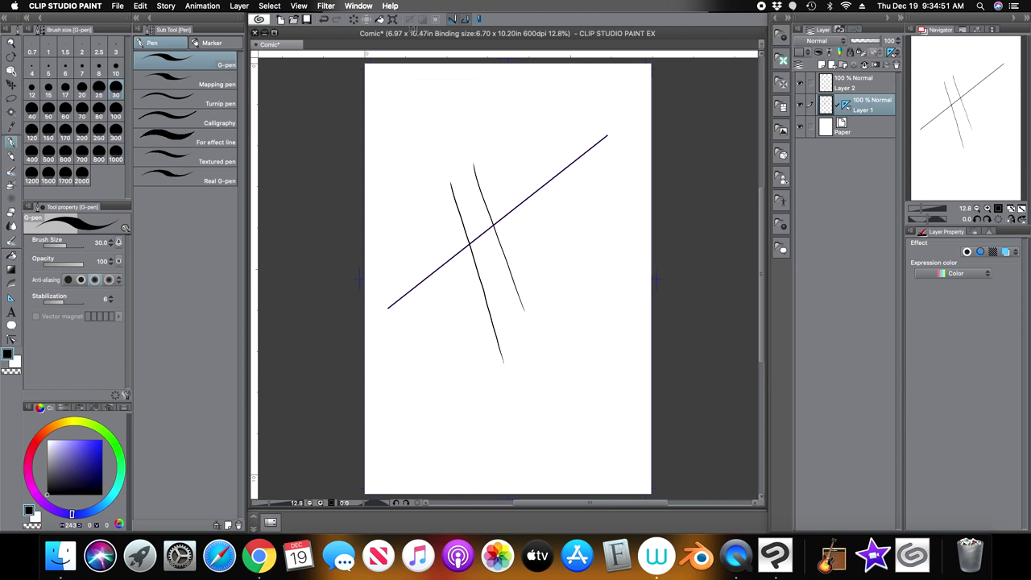
click(353, 19)
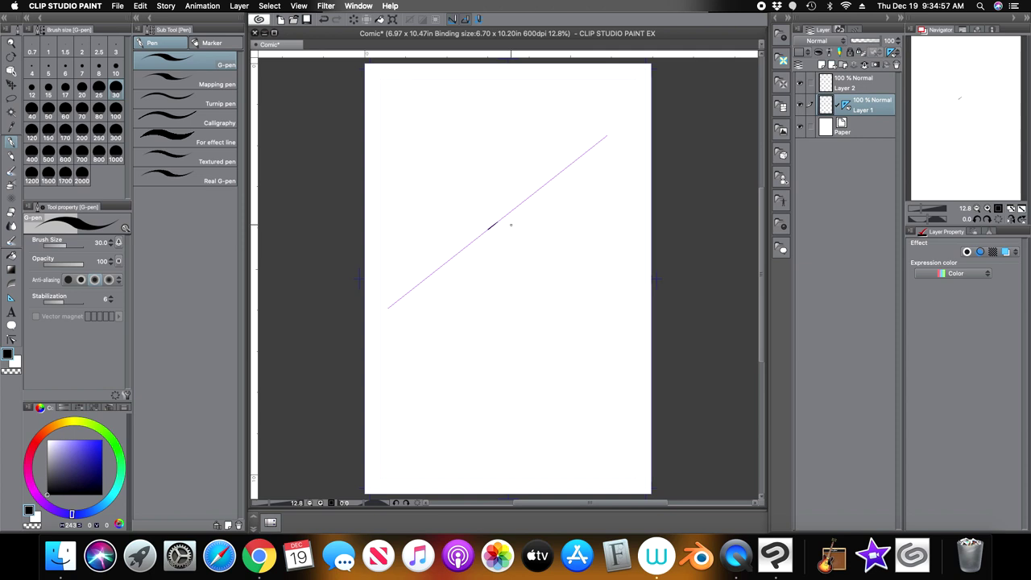
Step: Test short G-pen strokes along the ruler and beneath it, including some at close range, and clear the layer
drag(518, 222, 527, 217)
drag(575, 186, 617, 152)
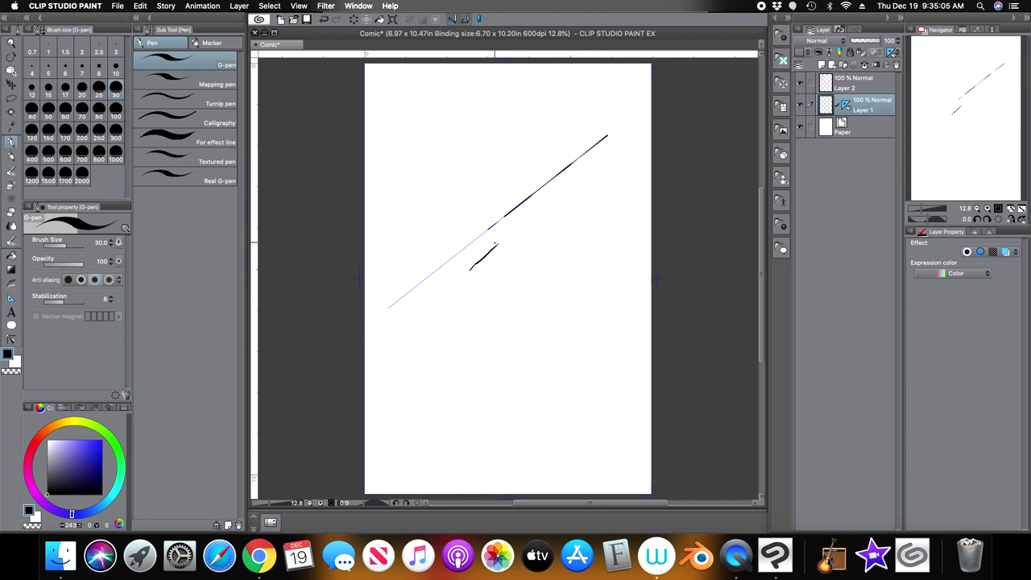
mouse_move(485, 229)
mouse_down()
mouse_move(447, 261)
mouse_move(436, 295)
mouse_up()
mouse_move(943, 208)
mouse_down()
mouse_move(970, 129)
mouse_move(955, 116)
mouse_up()
drag(586, 258, 511, 313)
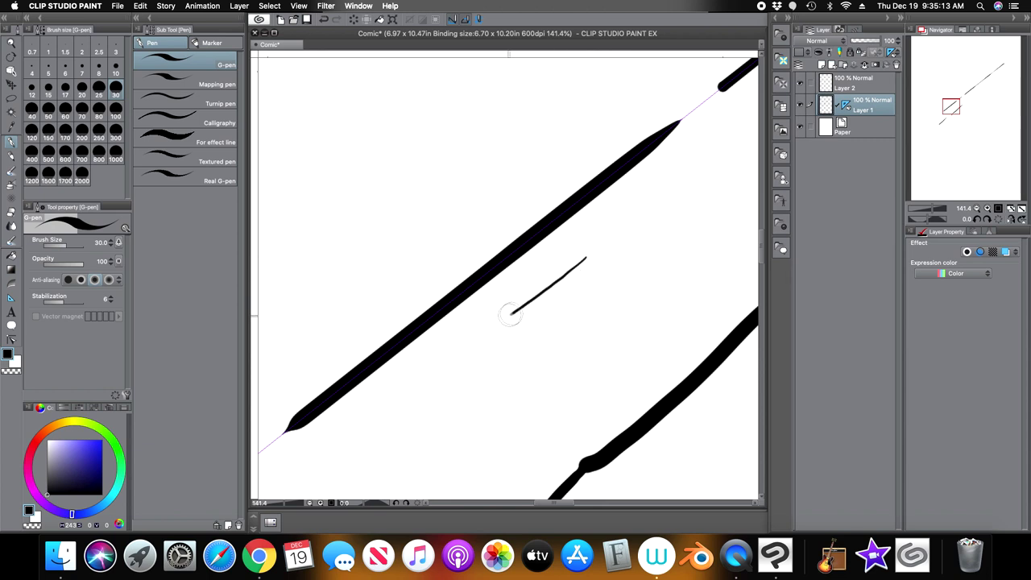
drag(566, 259, 478, 330)
mouse_move(535, 267)
mouse_down()
mouse_move(460, 333)
mouse_move(511, 277)
mouse_move(463, 326)
mouse_up()
scroll(670, 248, down, 10)
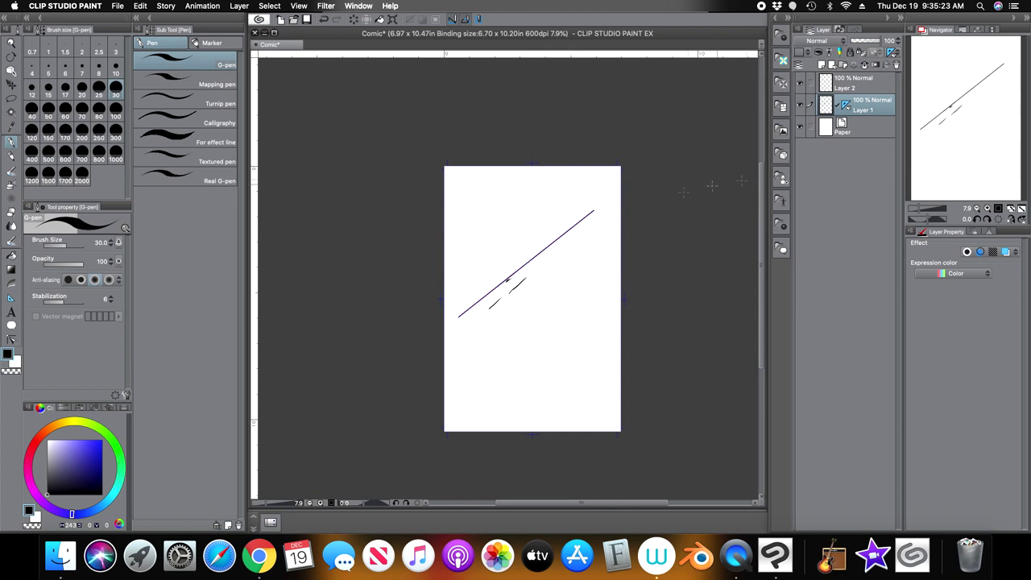
drag(921, 207, 924, 208)
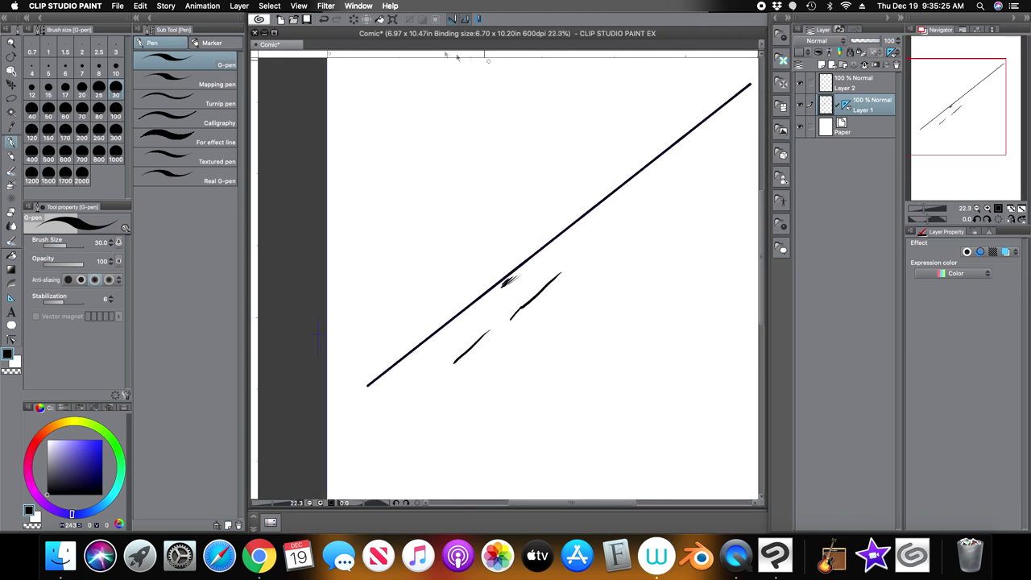
click(354, 19)
Step: Test G-pen strokes at growing closeness to the ruler until they snap to it, and clear the layer
drag(580, 301, 667, 249)
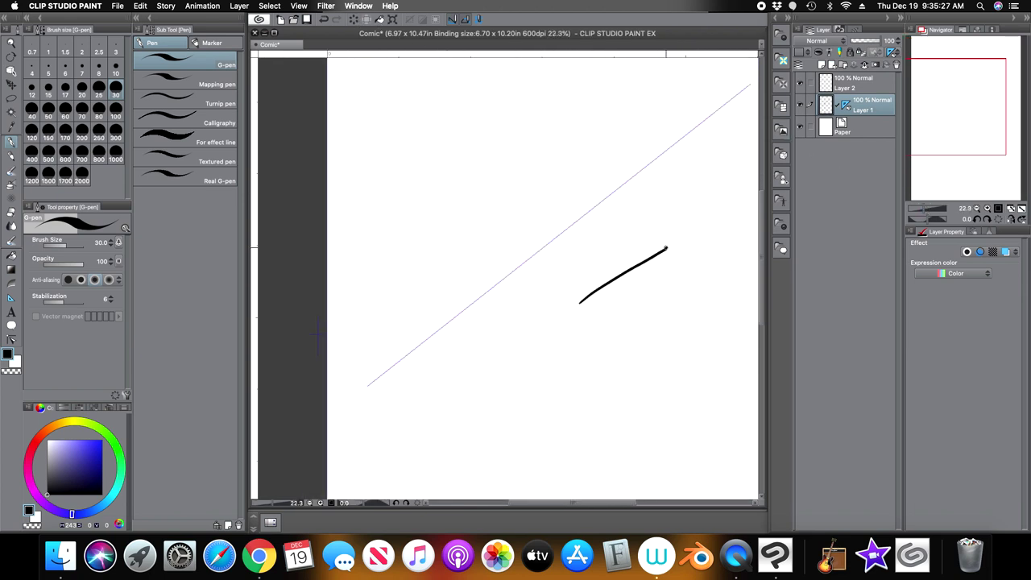
drag(572, 273, 647, 239)
drag(558, 263, 649, 212)
drag(561, 234, 669, 148)
drag(696, 185, 699, 153)
drag(563, 242, 435, 331)
scroll(766, 129, up, 2)
scroll(766, 129, down, 4)
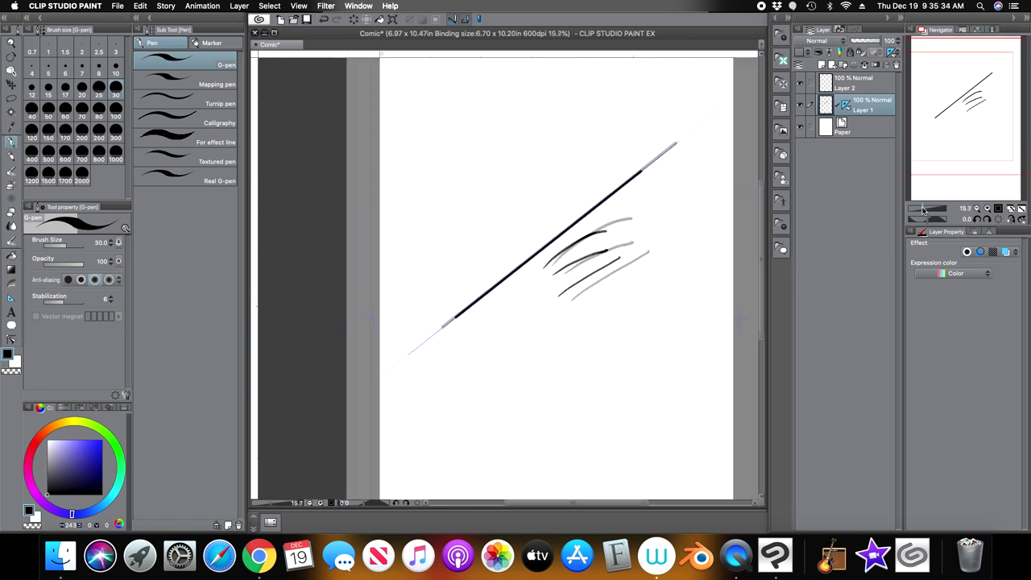
click(355, 19)
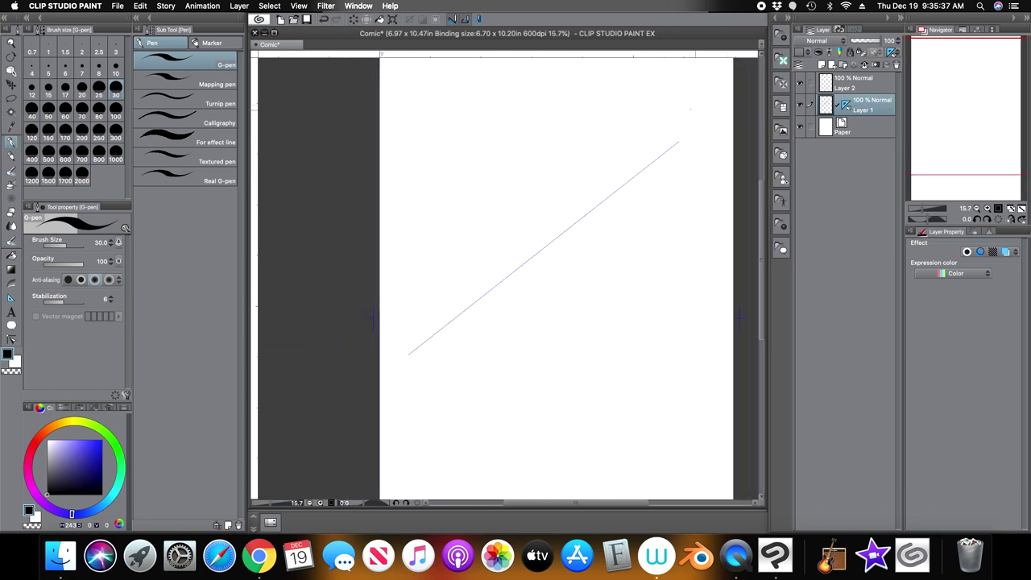
Step: Set the ruler on Layer 1 to Show in All Layers
drag(960, 153, 973, 152)
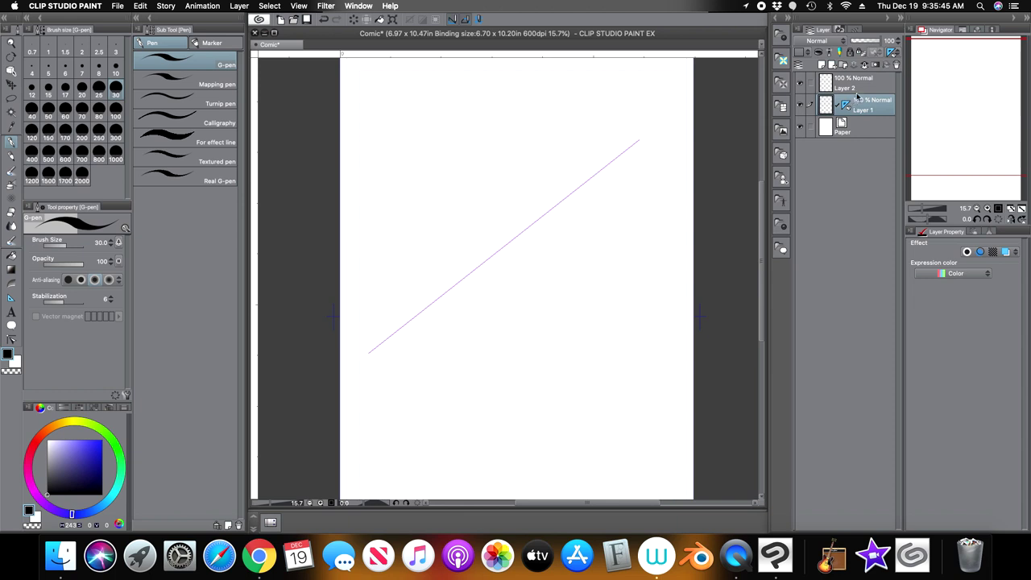
click(893, 54)
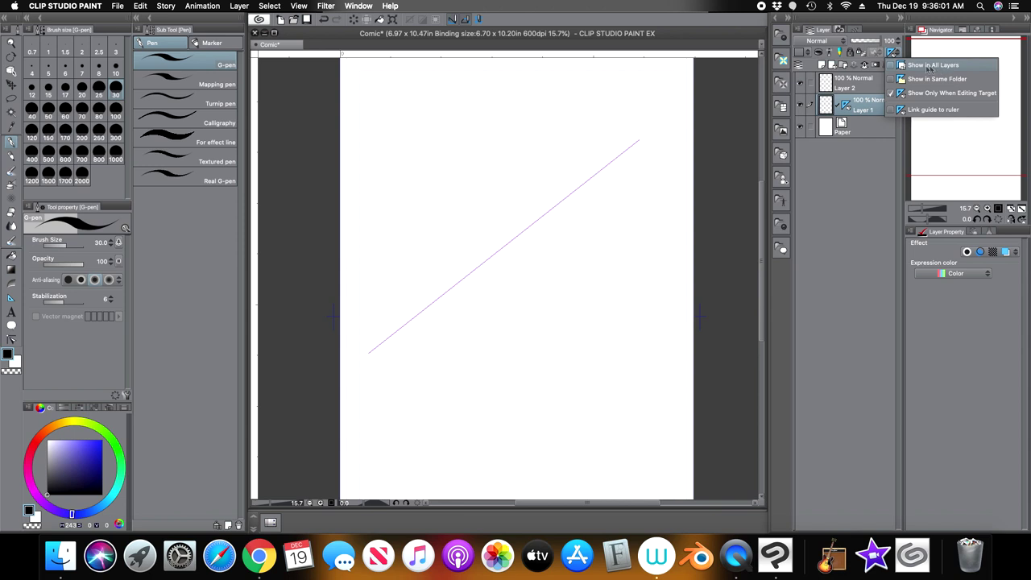
click(900, 66)
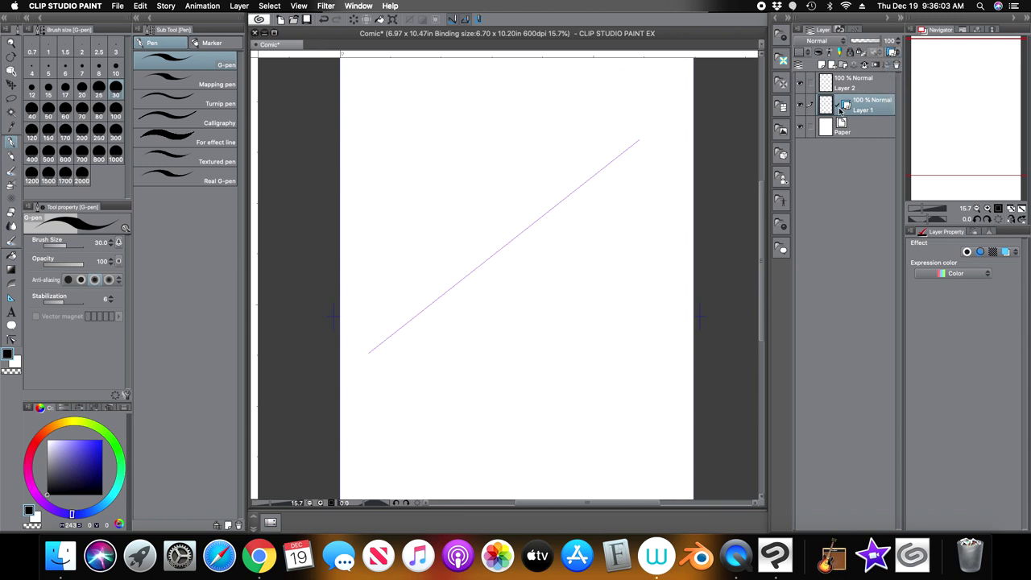
Step: Add two new raster layers above Layer 2 and select the lower layers in turn to check the ruler on each
click(861, 84)
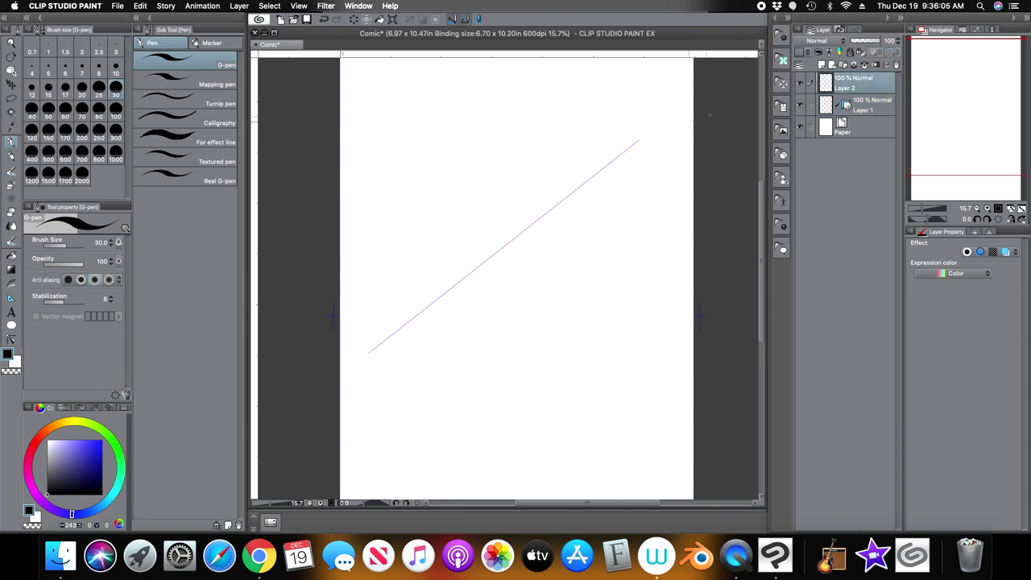
click(829, 64)
click(830, 64)
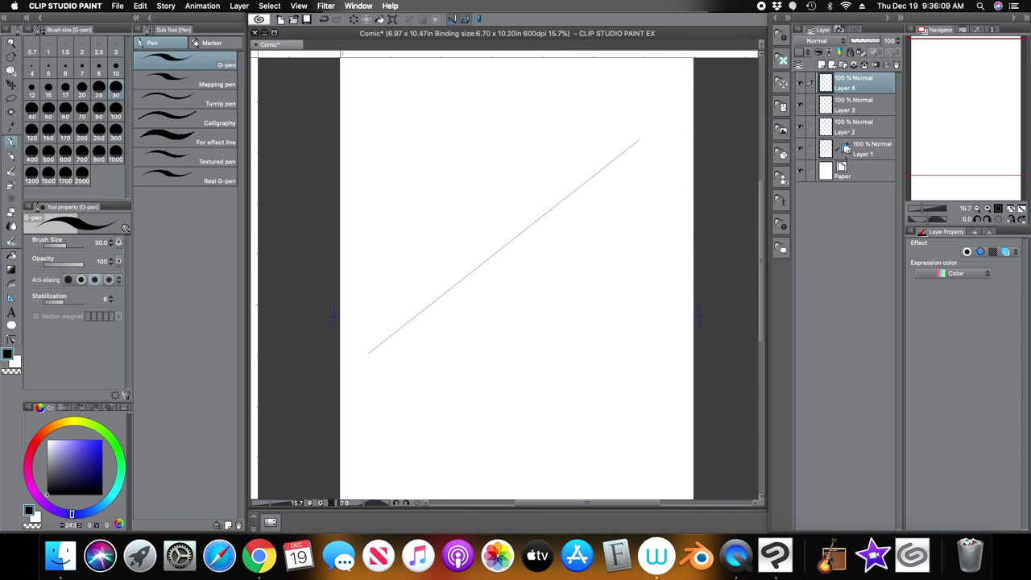
click(857, 100)
click(854, 125)
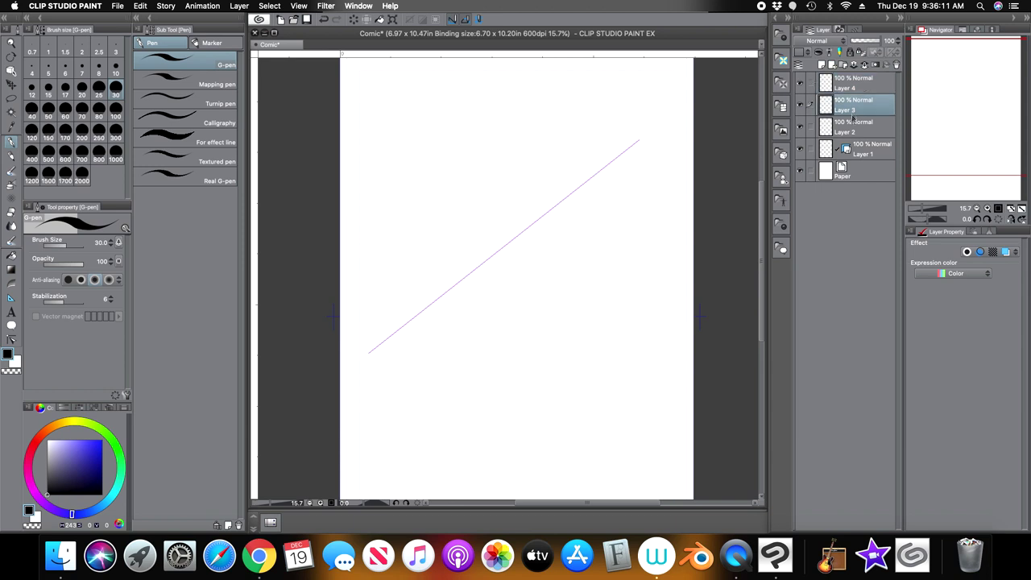
click(846, 151)
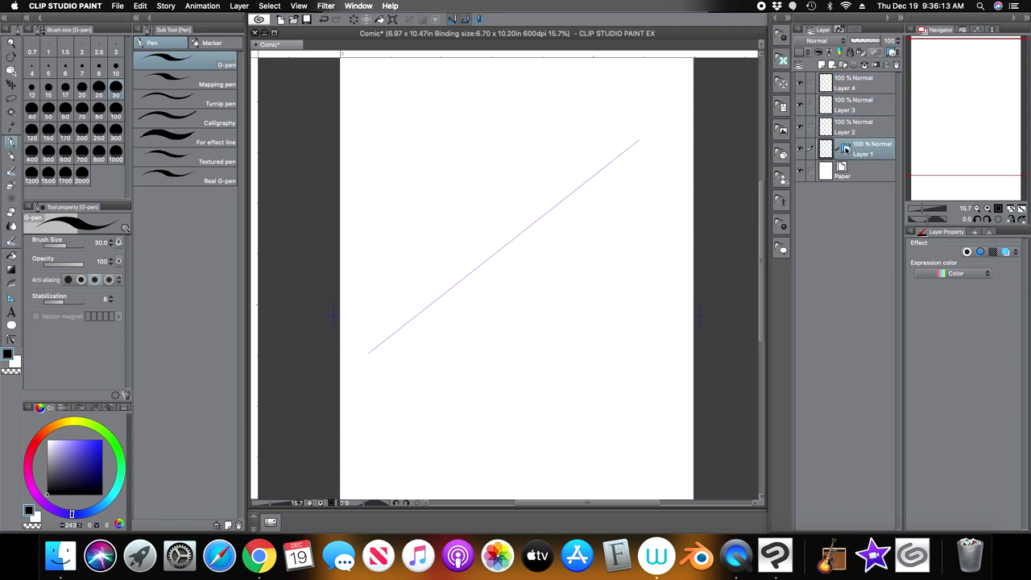
Step: On Layer 4, draw one black G-pen stroke along the ruler and another below it
click(868, 87)
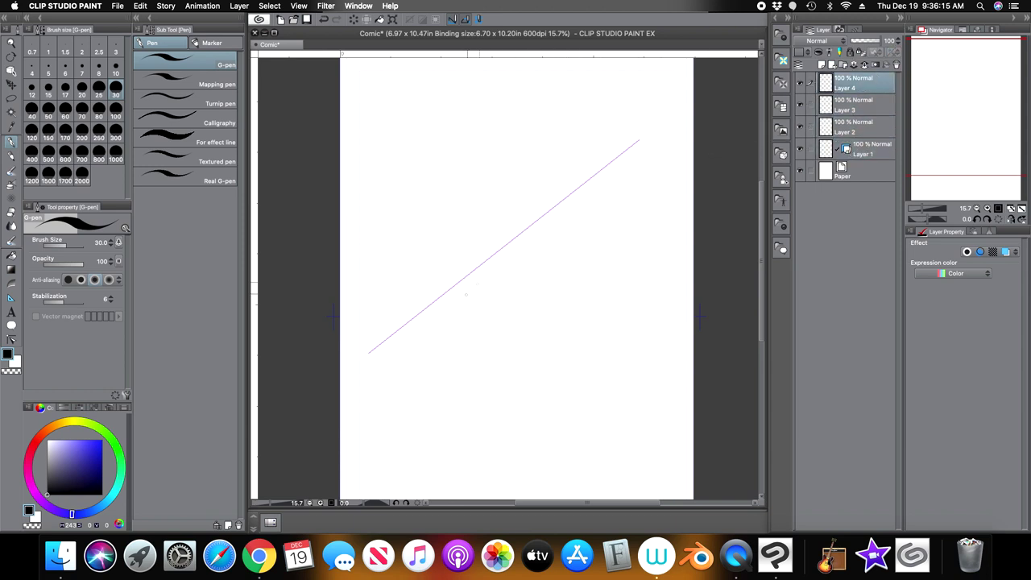
drag(496, 254, 589, 180)
drag(506, 313, 579, 252)
Step: Switch to Layer 3, set the drawing color to blue and draw G-pen strokes along the ruler and just below it
key(alt+bracketleft)
drag(536, 220, 601, 169)
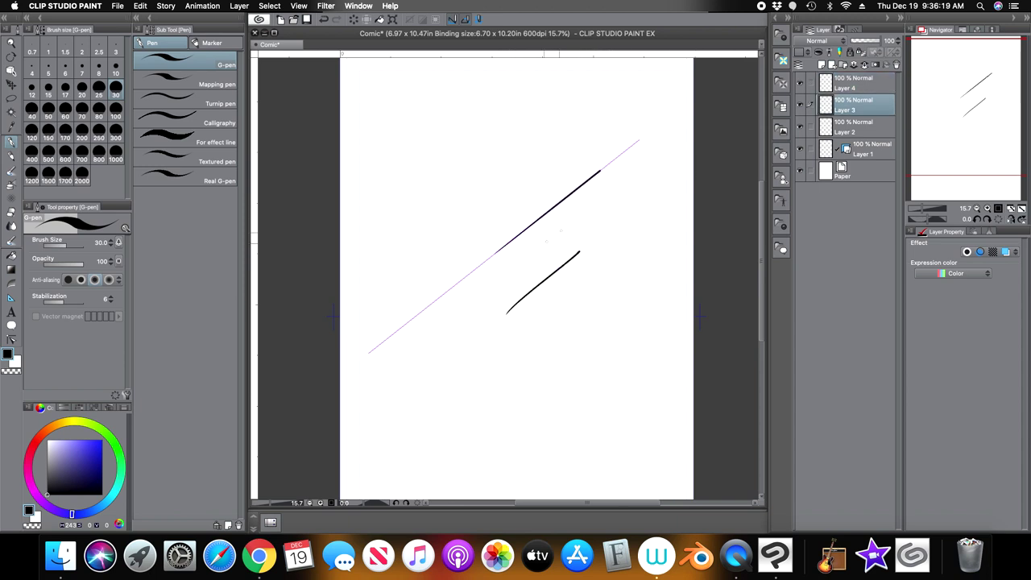
click(101, 441)
mouse_move(440, 325)
mouse_down()
mouse_move(581, 215)
mouse_move(526, 232)
mouse_move(545, 227)
mouse_move(385, 339)
mouse_up()
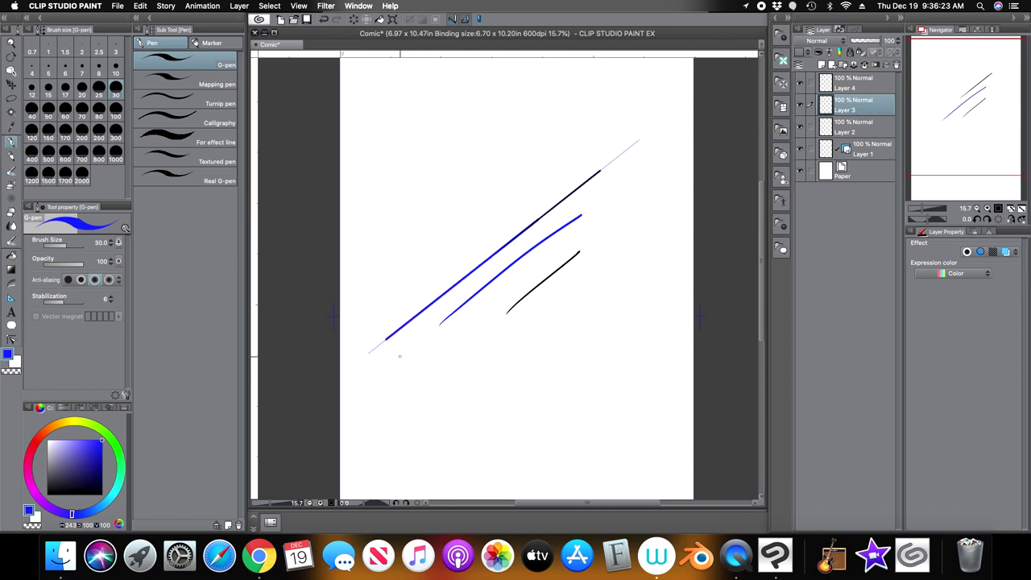
Step: Switch to Layer 2, set the drawing color to red and draw along the upper end of the ruler
click(872, 131)
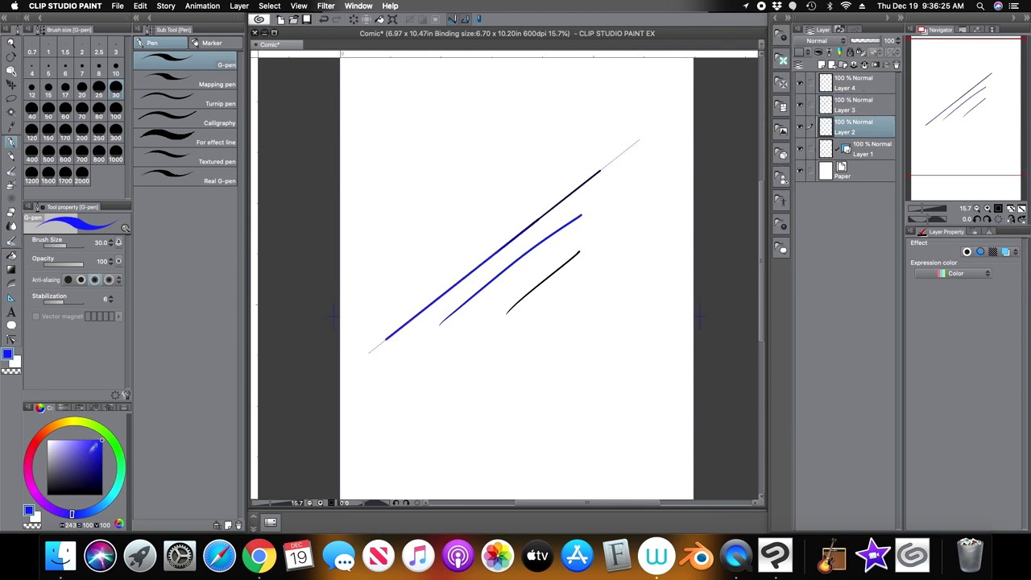
click(36, 443)
drag(36, 444, 33, 449)
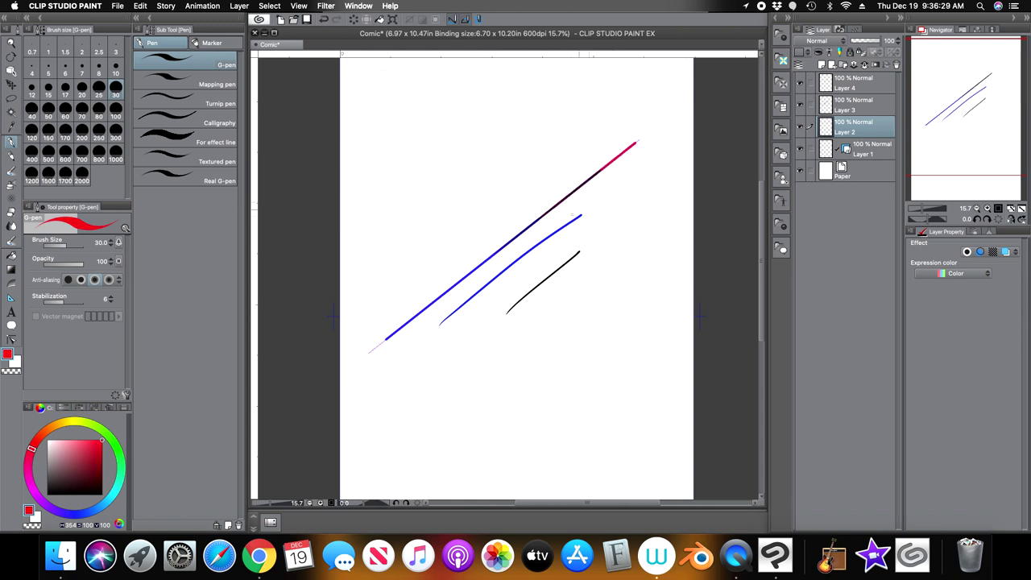
Step: Clear all strokes from Layer 3, Layer 2 and Layer 4
click(855, 107)
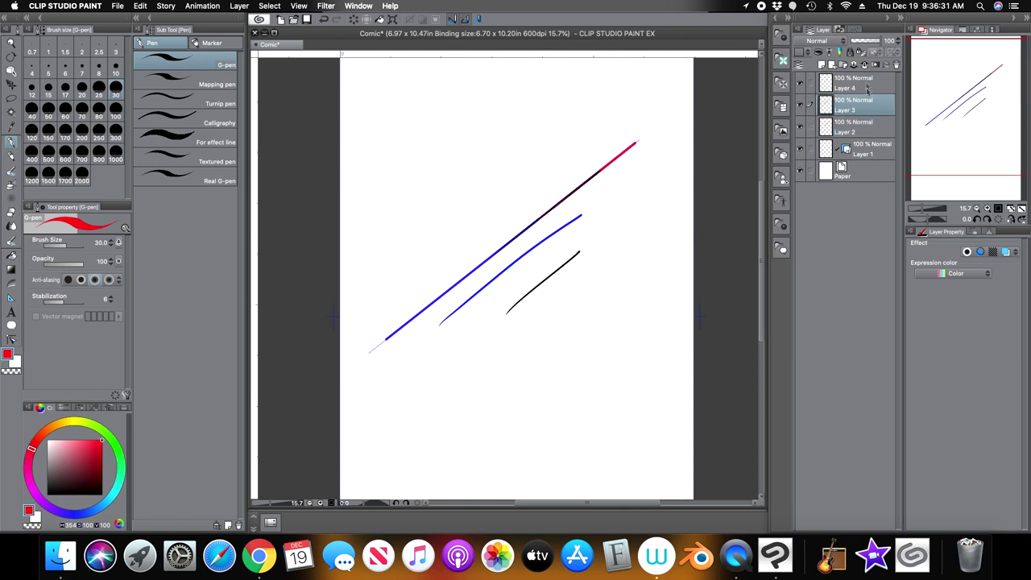
click(377, 21)
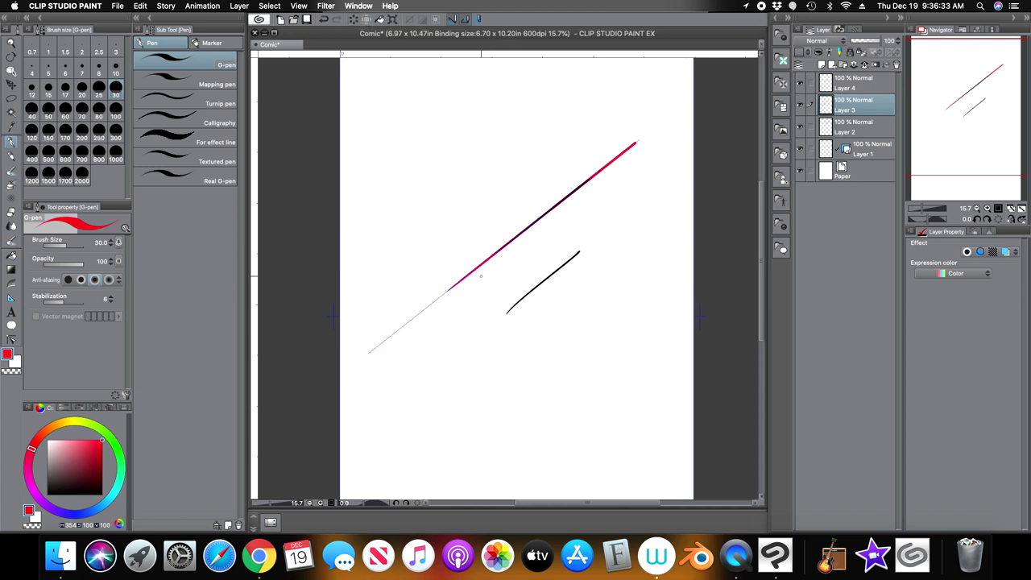
click(855, 127)
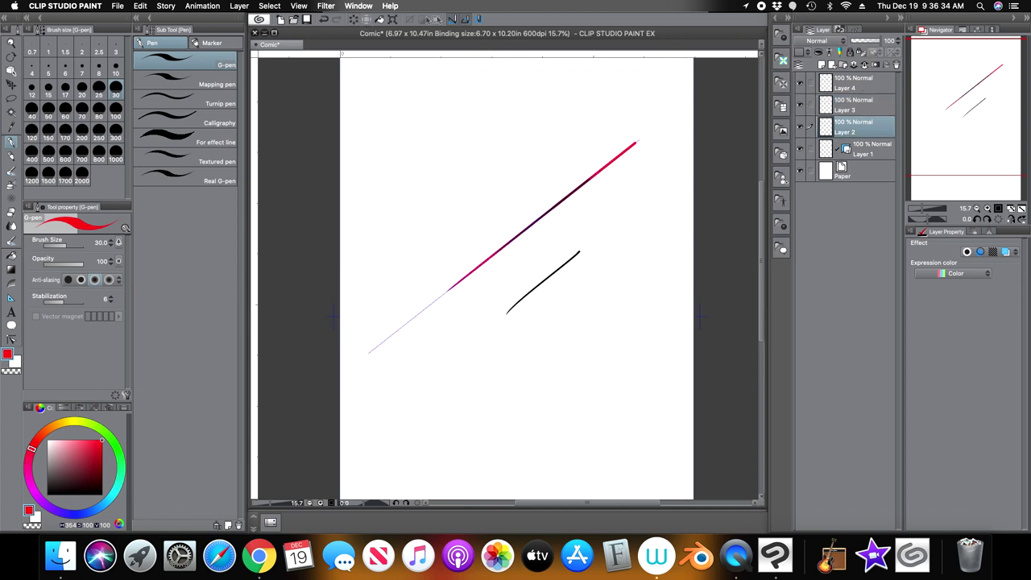
click(377, 21)
click(860, 84)
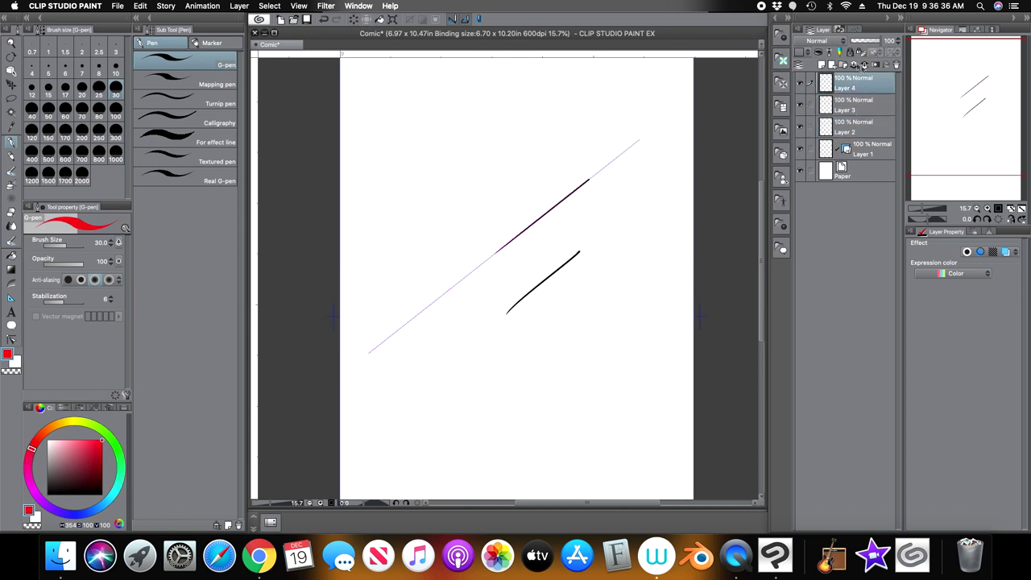
click(354, 21)
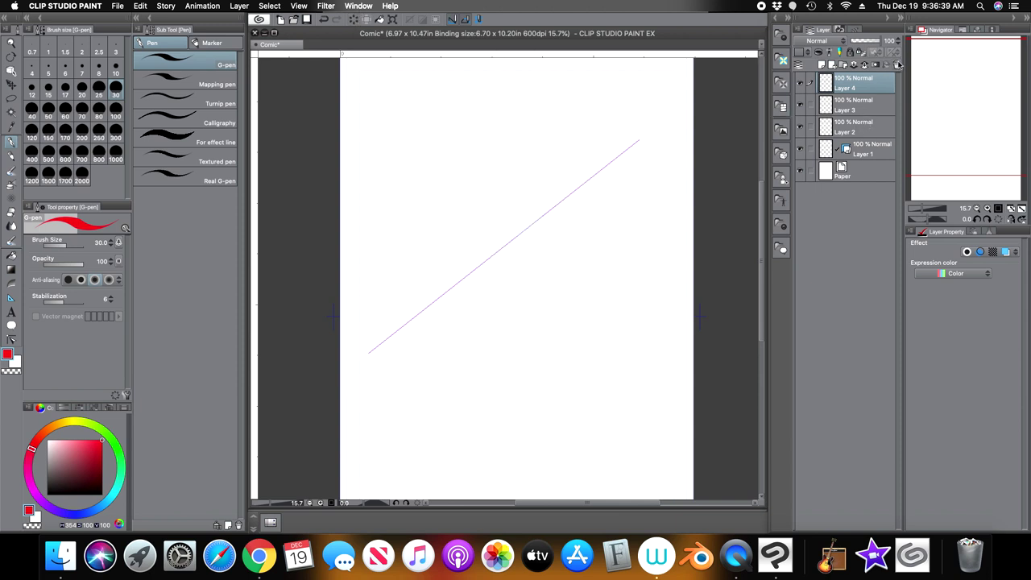
Step: Set the ruler on Layer 1 to Show in Same Folder
click(868, 153)
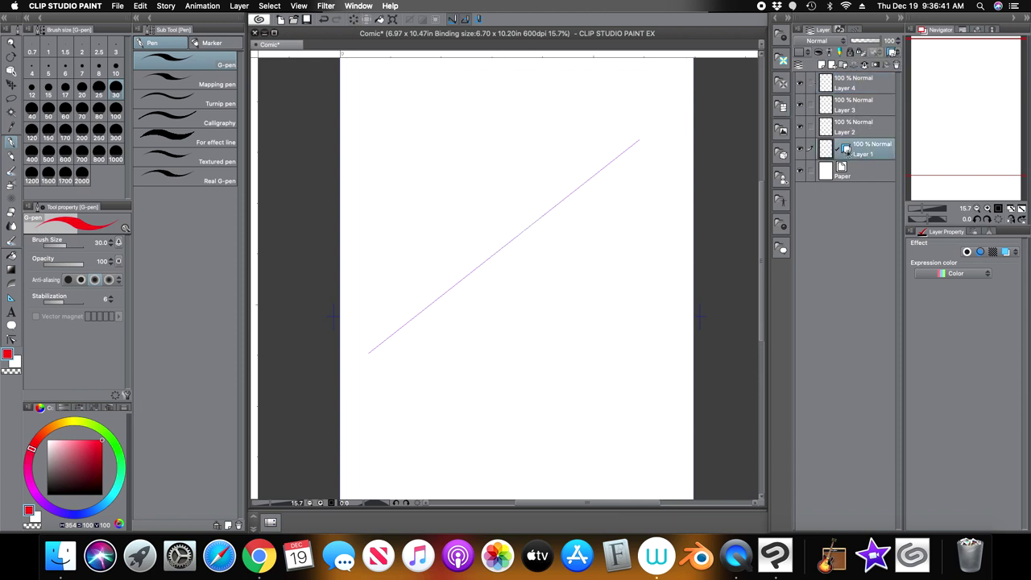
click(894, 51)
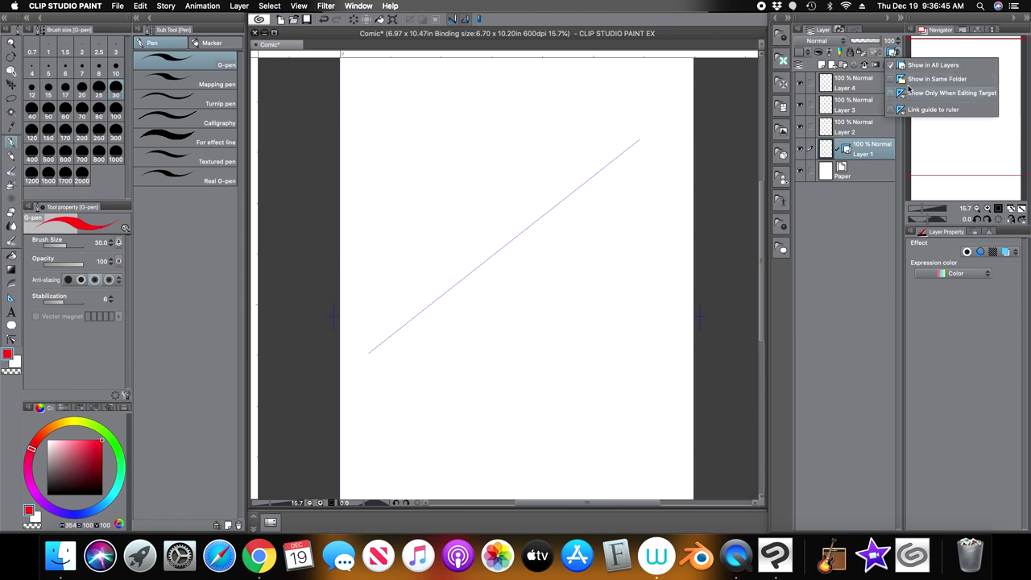
click(896, 79)
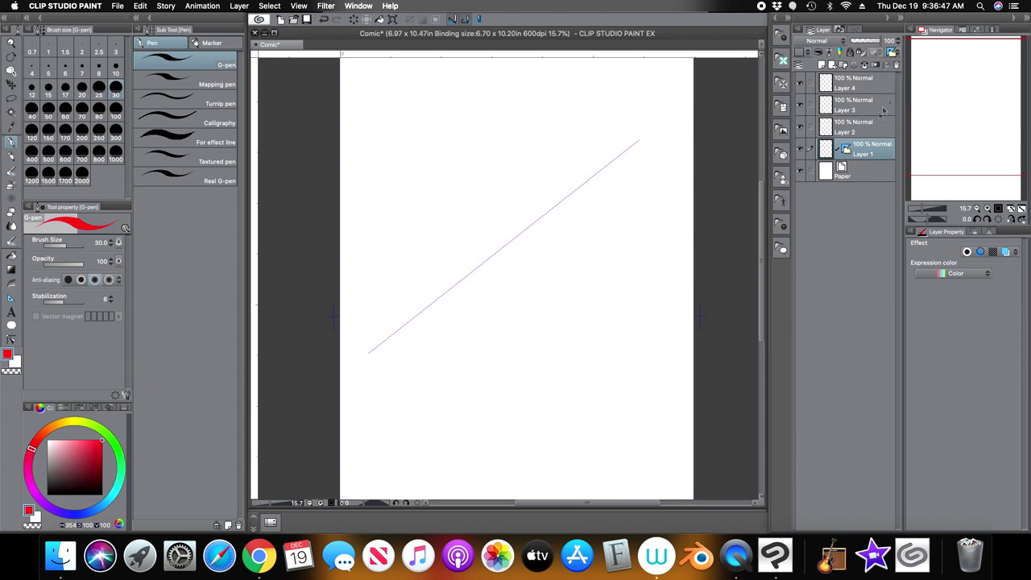
Step: Create a layer folder above Layer 1 and move Layer 1 and Layer 2 into it
click(845, 66)
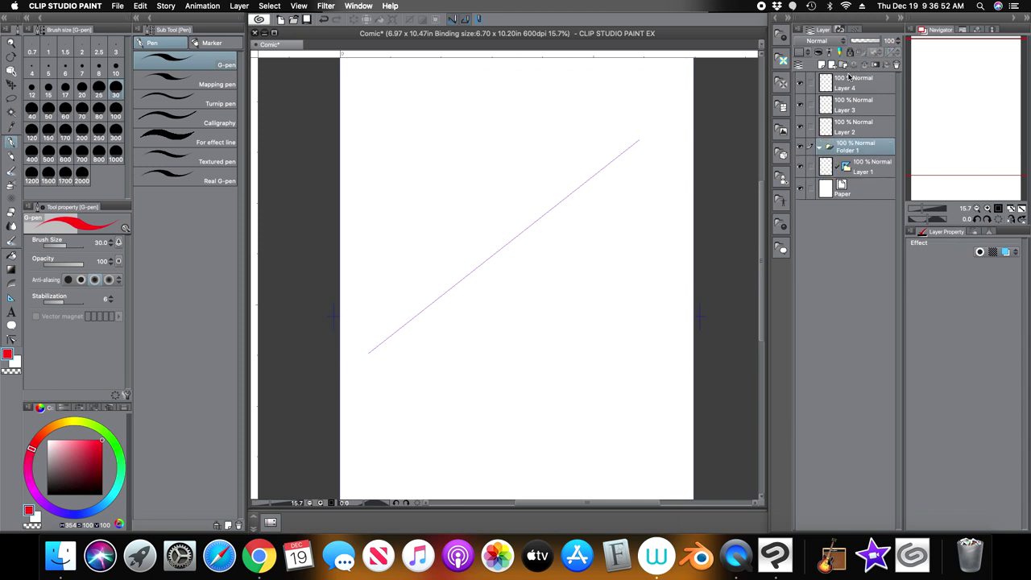
click(869, 169)
drag(873, 151, 869, 154)
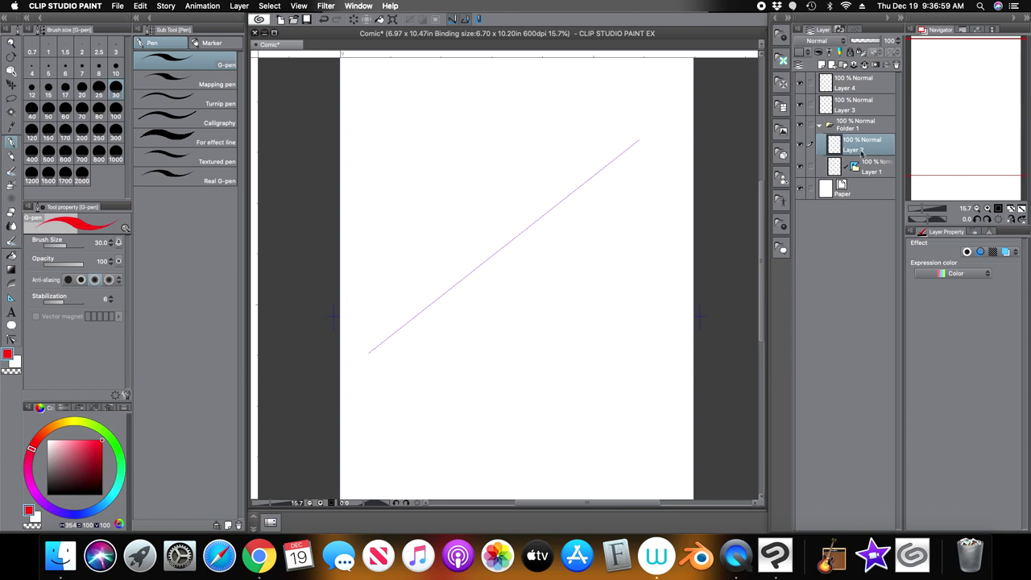
Step: Check the ruler on both layers in Folder 1 and draw a red G-pen stroke along it on Layer 2
click(882, 164)
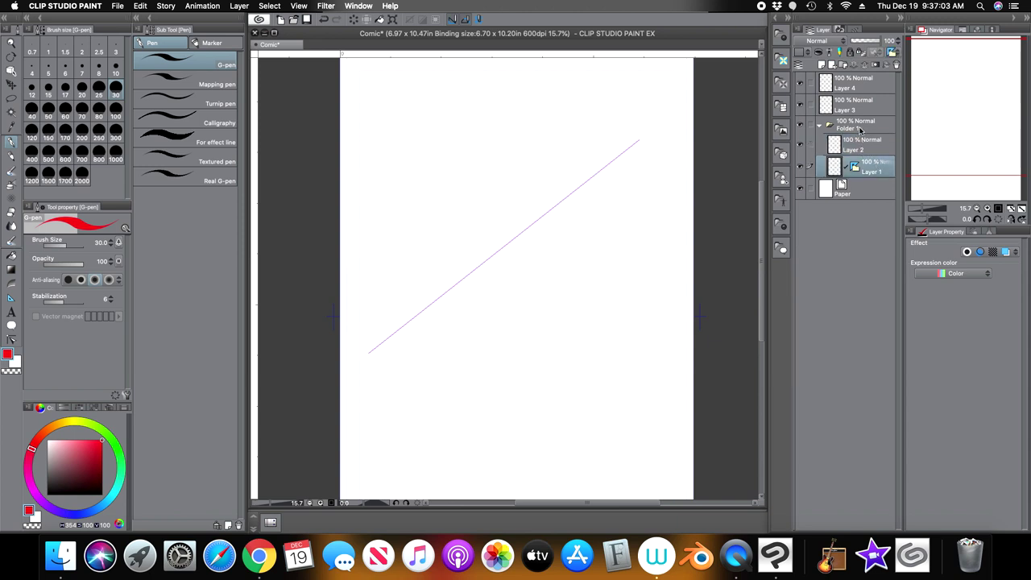
click(859, 148)
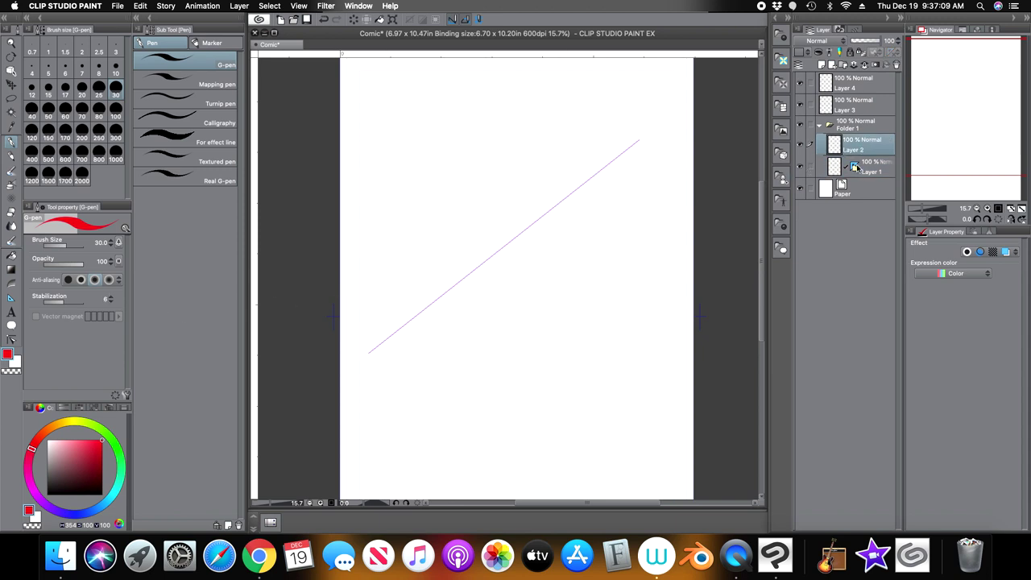
click(870, 168)
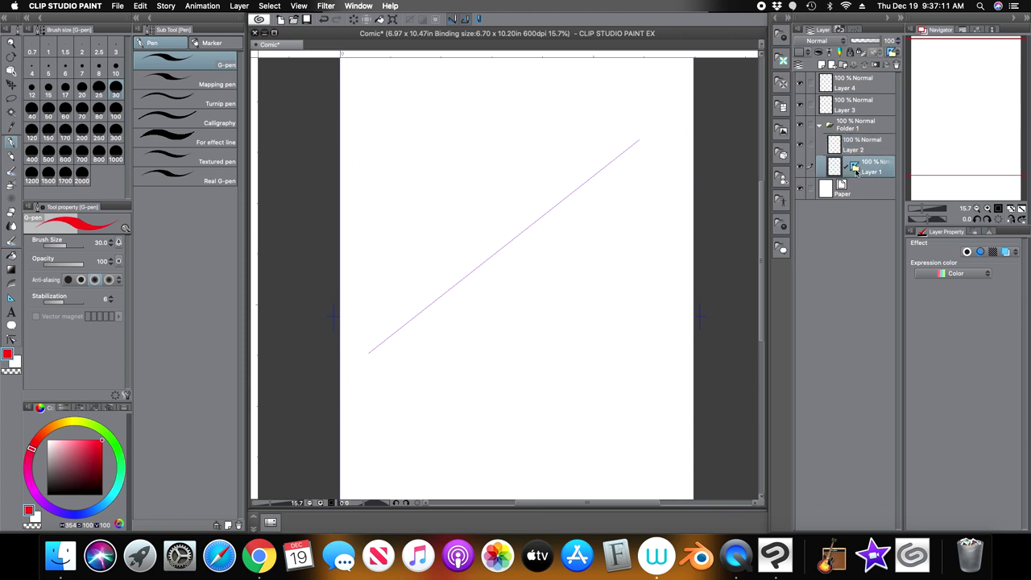
click(867, 140)
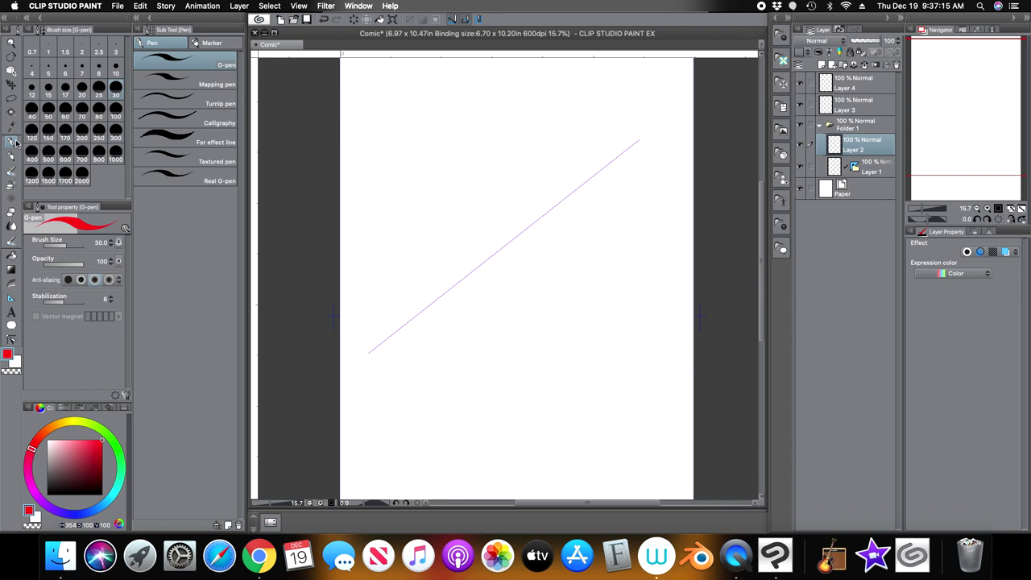
drag(454, 285, 553, 209)
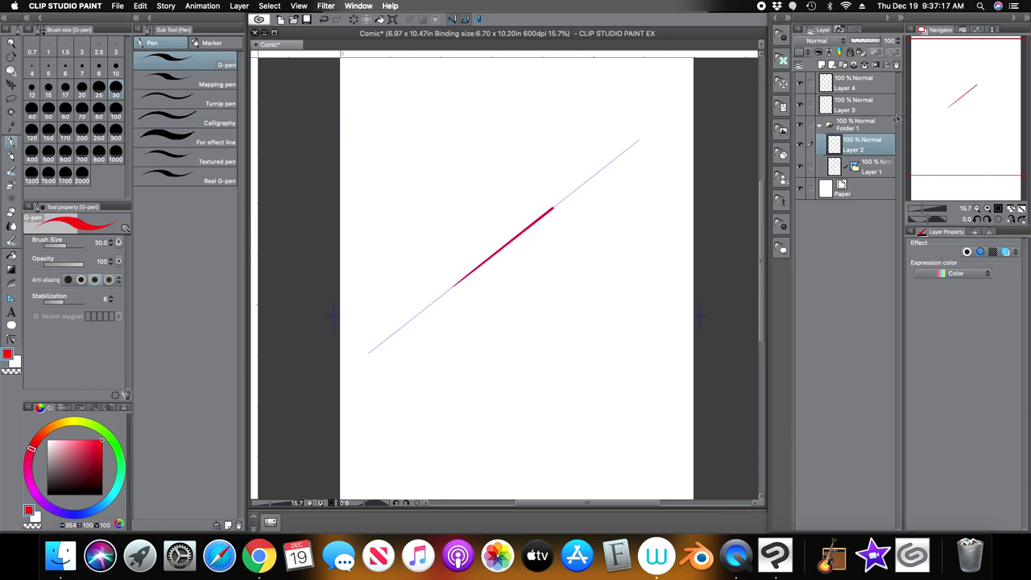
Step: On Layer 3, outside the folder, draw freehand red G-pen strokes and clear them from the layer
click(851, 103)
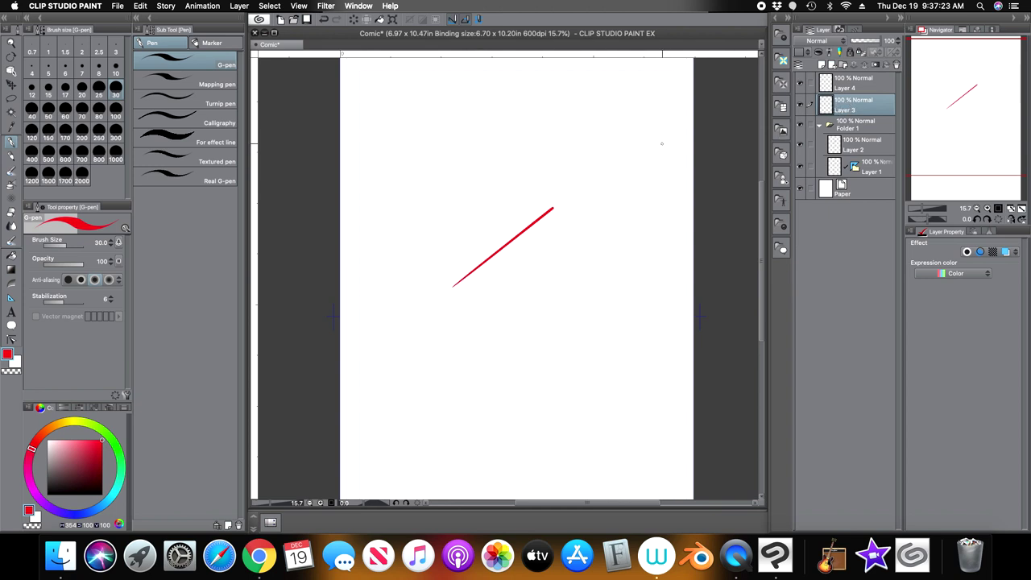
mouse_move(596, 177)
mouse_down()
mouse_move(519, 275)
mouse_move(546, 216)
mouse_up()
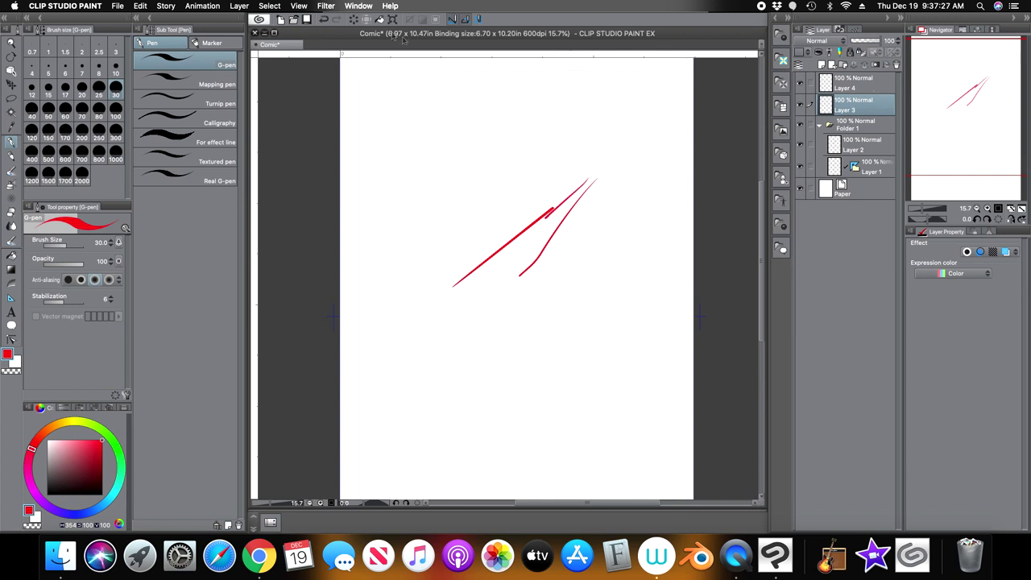
click(353, 19)
Step: Check the ruler again on Layer 2 and Layer 1 in the folder, and delete Layer 2
click(857, 142)
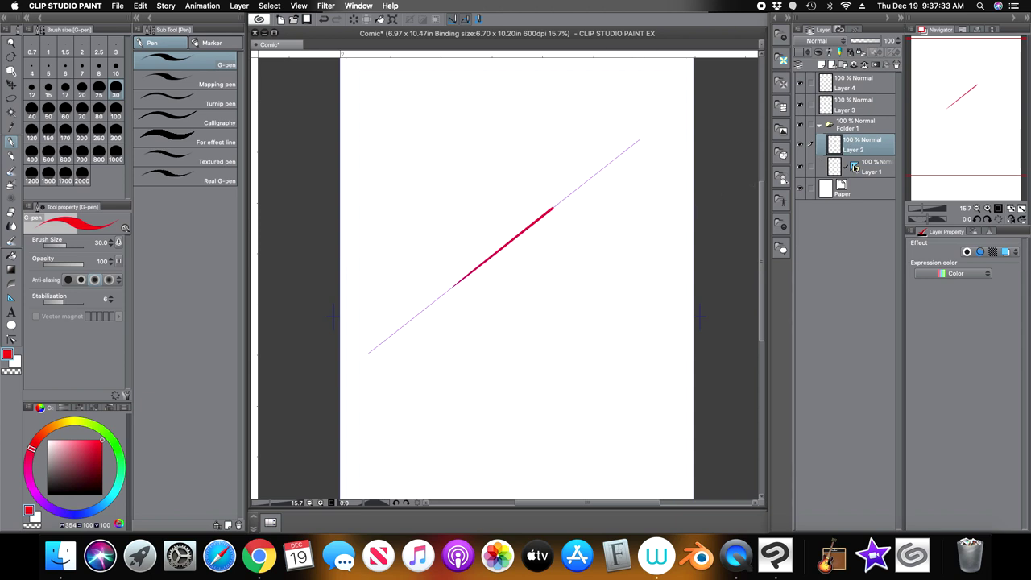
click(855, 167)
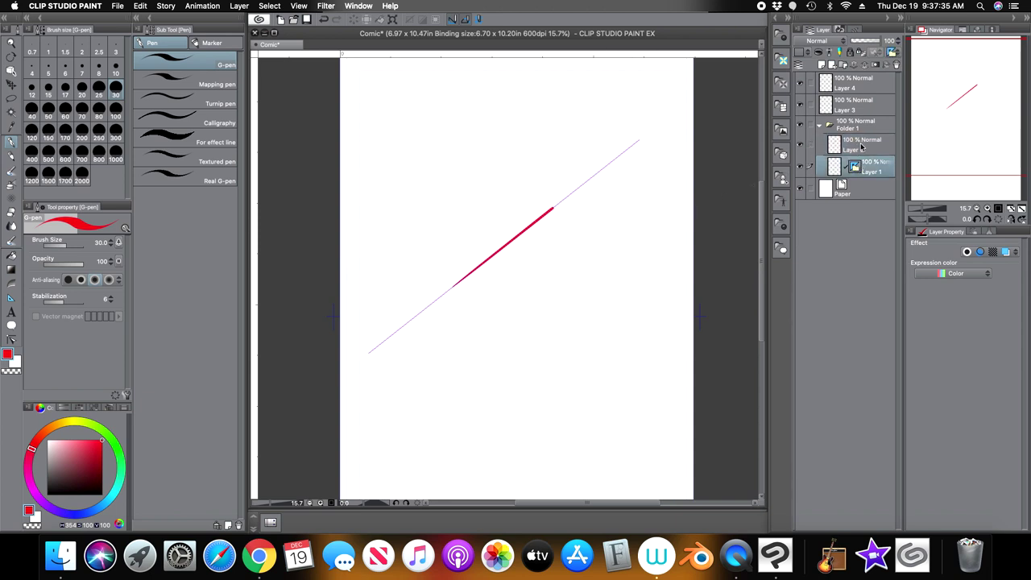
click(861, 147)
click(897, 65)
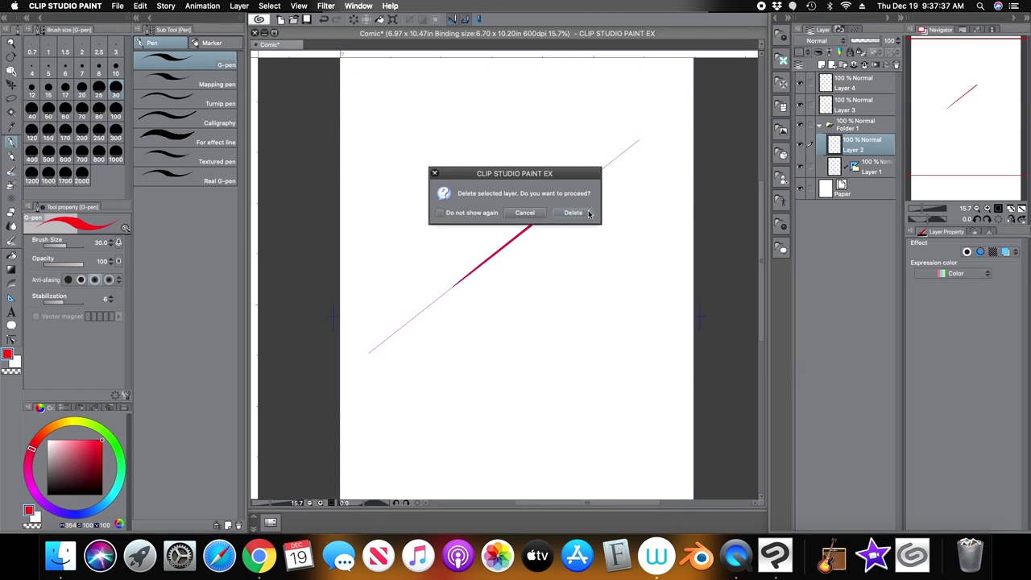
click(588, 214)
Step: Move Layer 1 out of Folder 1 and delete the empty folder
click(869, 145)
drag(874, 147, 869, 121)
click(858, 146)
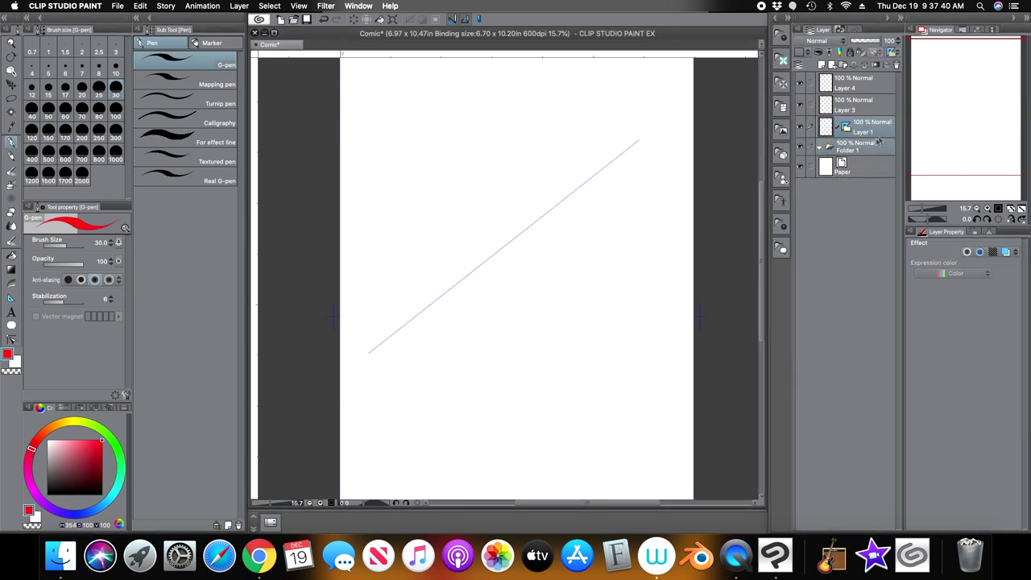
click(897, 65)
click(574, 213)
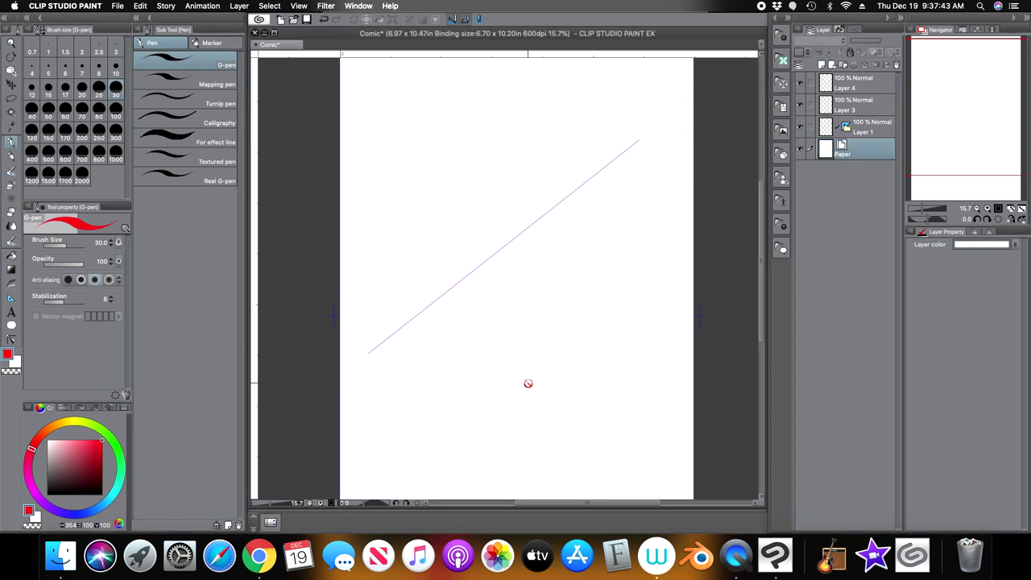
Step: Turn off the ruler on Layer 1 and draw two crossing freehand red G-pen strokes on that layer
click(852, 130)
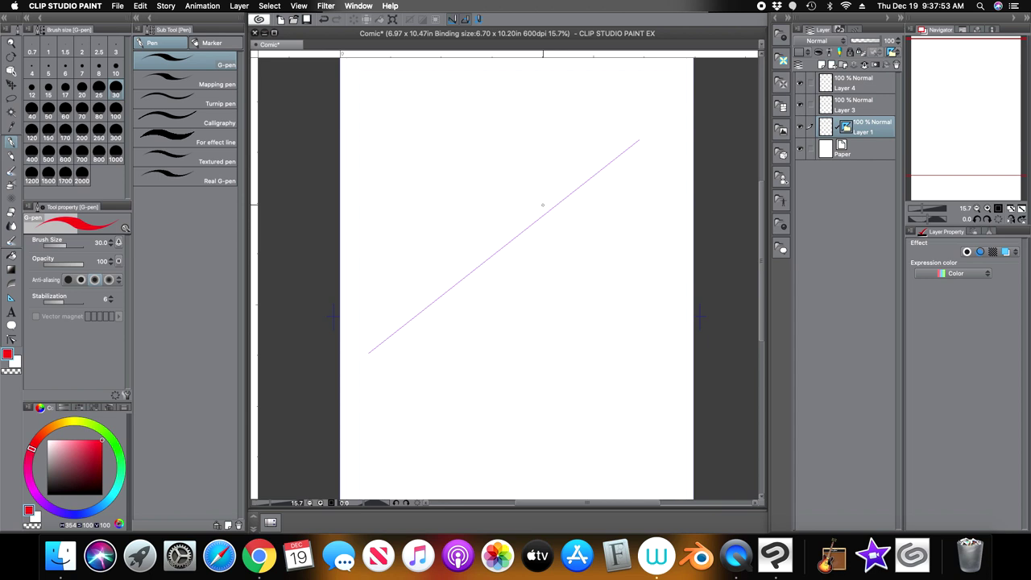
click(892, 52)
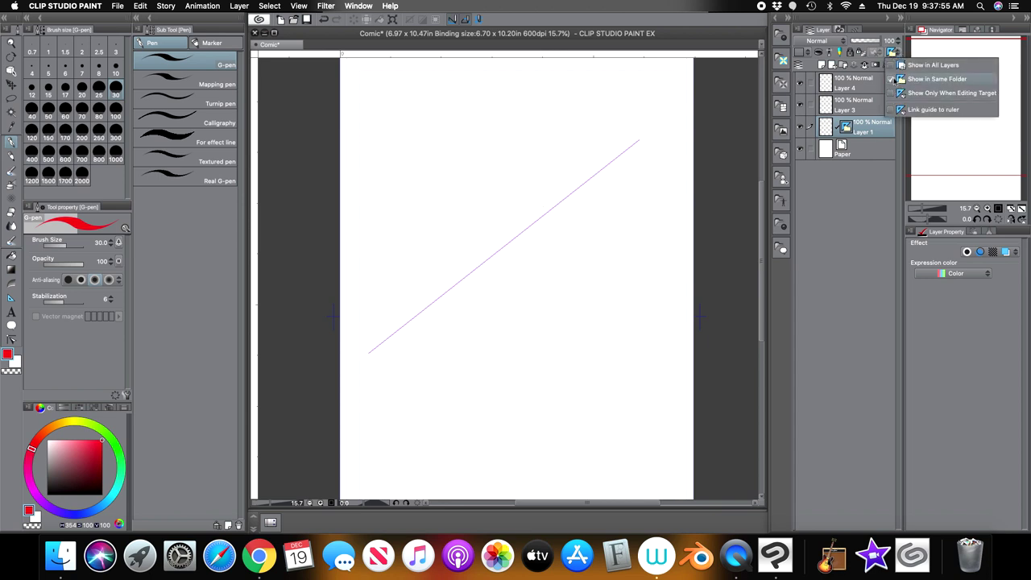
click(894, 79)
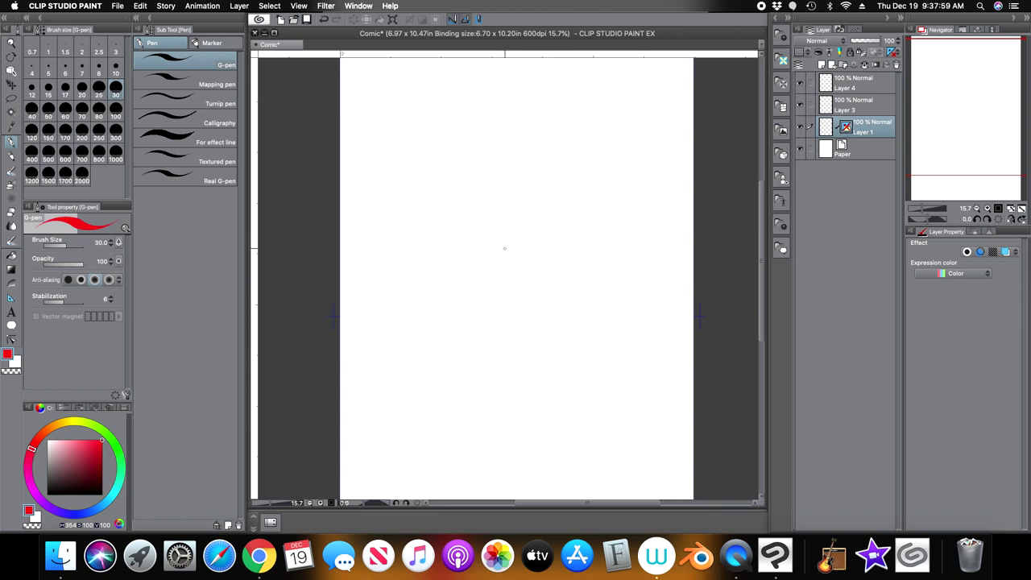
drag(548, 220, 489, 325)
drag(518, 228, 521, 311)
Step: Turn the ruler on Layer 1 back on, draw a test stroke and clear the layer's strokes
click(861, 111)
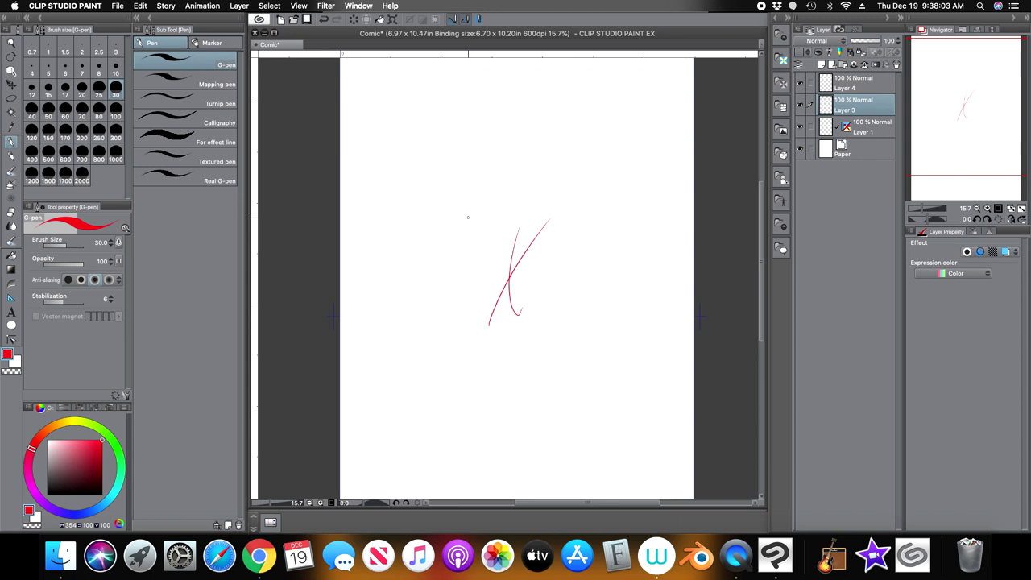
click(853, 129)
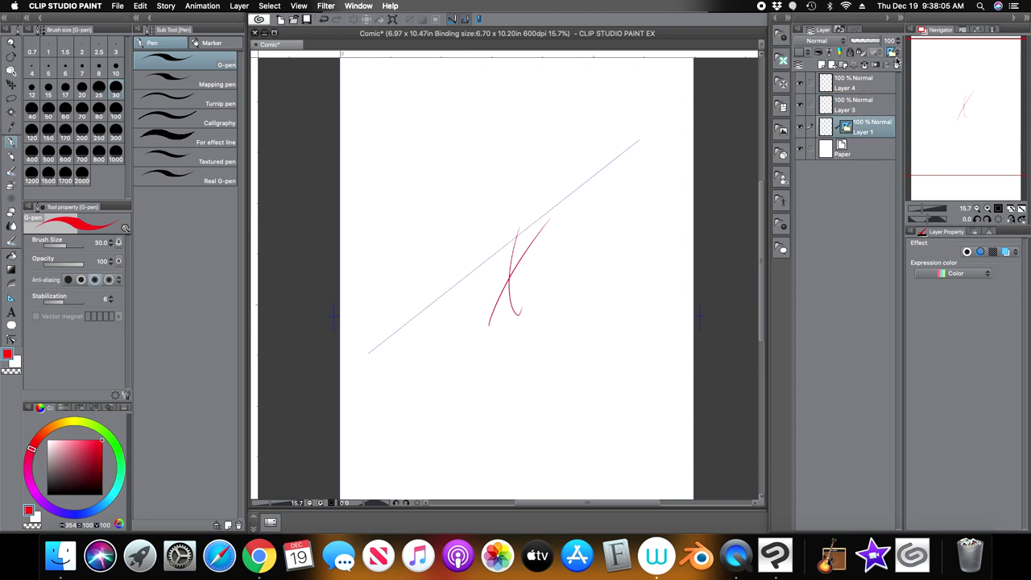
mouse_move(665, 173)
mouse_down()
mouse_move(613, 160)
mouse_move(574, 244)
mouse_up()
click(367, 18)
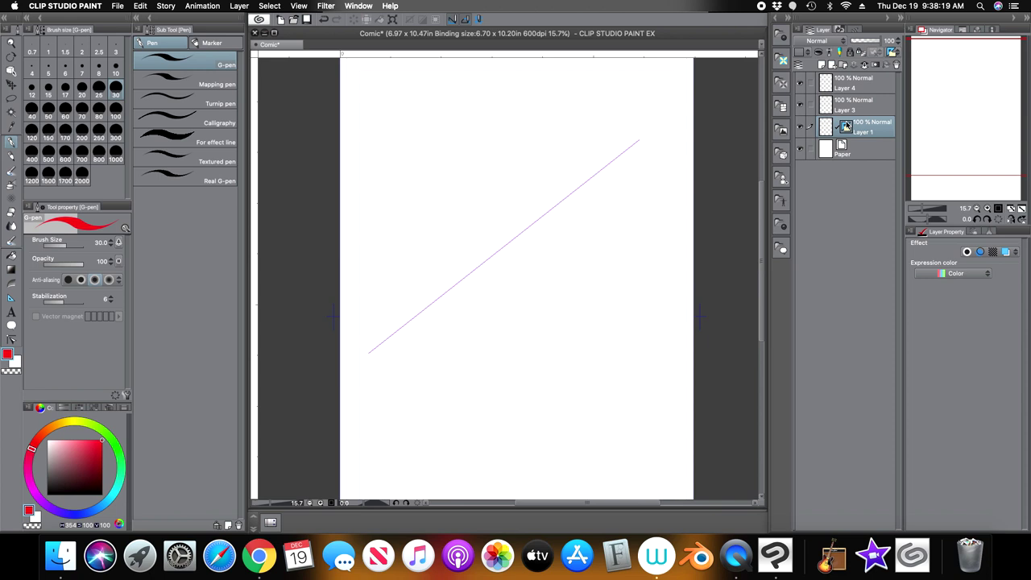
Step: Delete the ruler from Layer 1 and undo the deletion
click(897, 68)
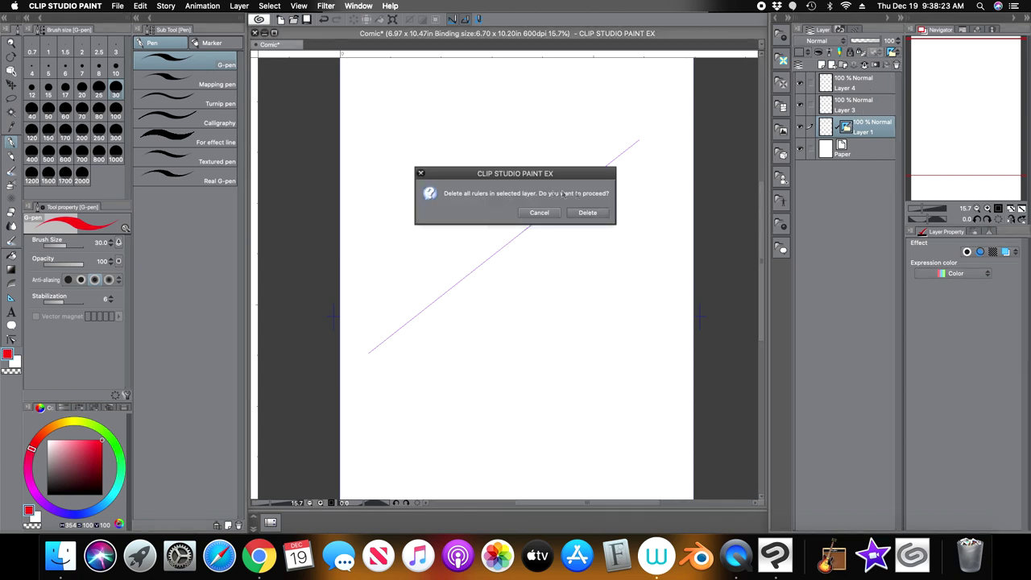
click(588, 215)
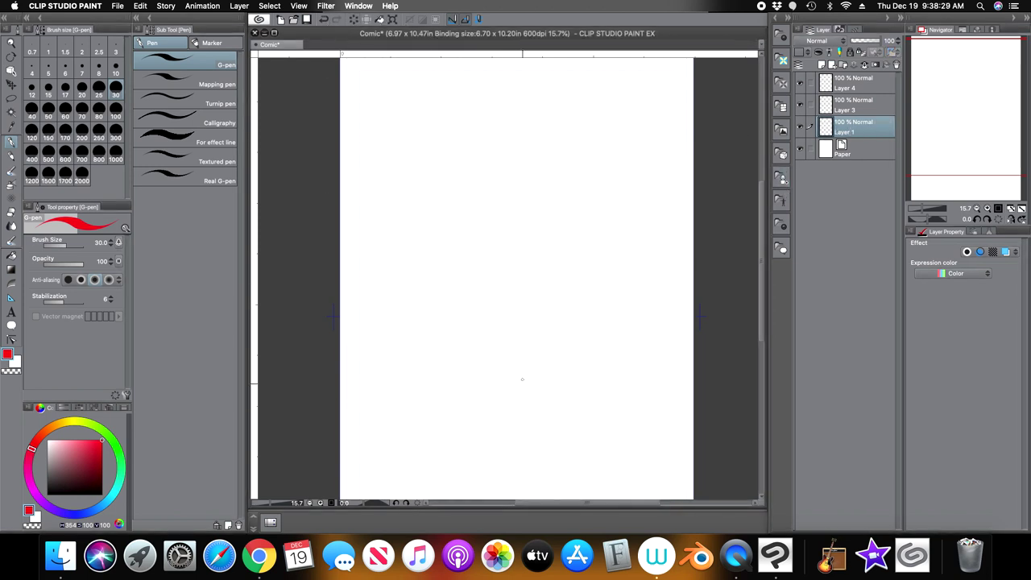
click(323, 19)
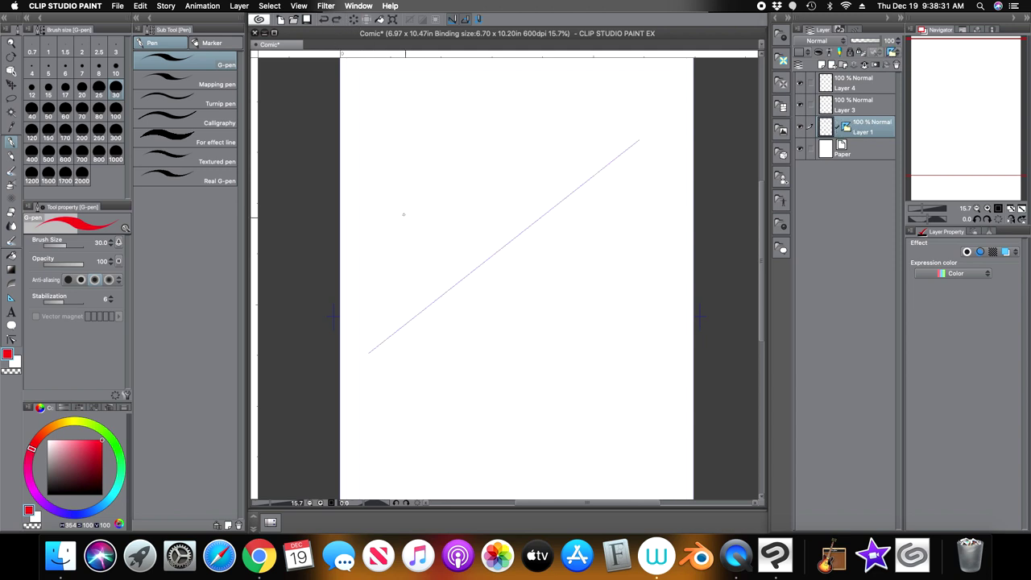
Step: Draw a long red G-pen stroke along the ruler on Layer 1 and delete the ruler, keeping the stroke
mouse_move(608, 172)
mouse_down()
mouse_move(489, 295)
mouse_move(400, 325)
mouse_up()
click(846, 127)
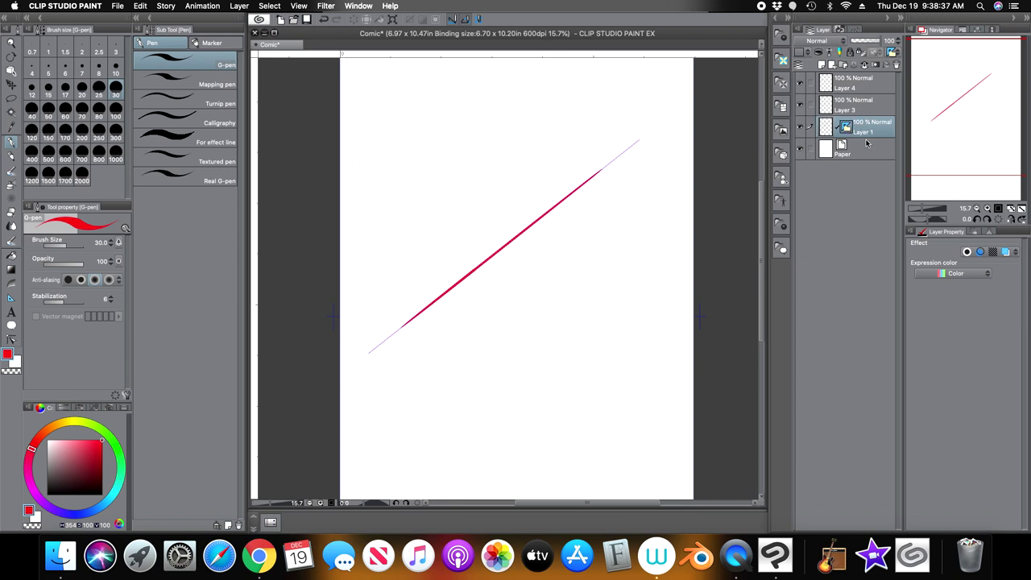
click(898, 68)
click(597, 218)
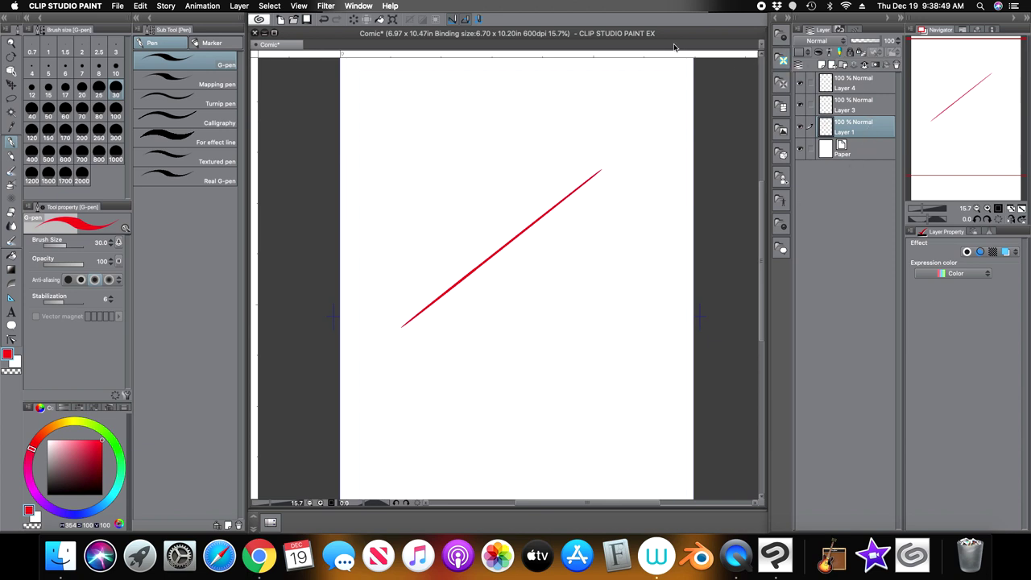
Step: Draw a red diagonal line with the direct-draw Straight line tool, roughly parallel to and just below the existing stroke
click(12, 297)
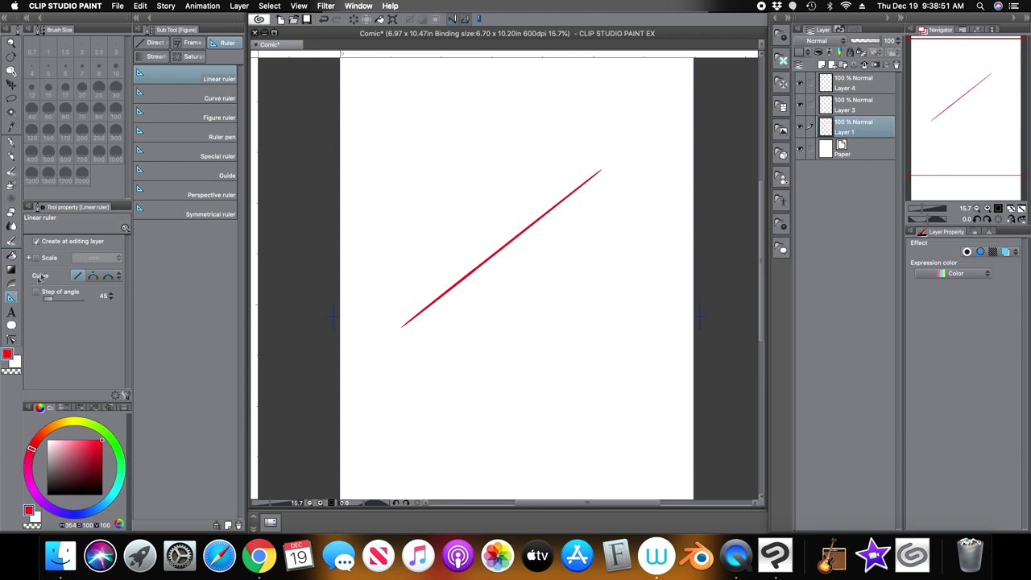
click(161, 42)
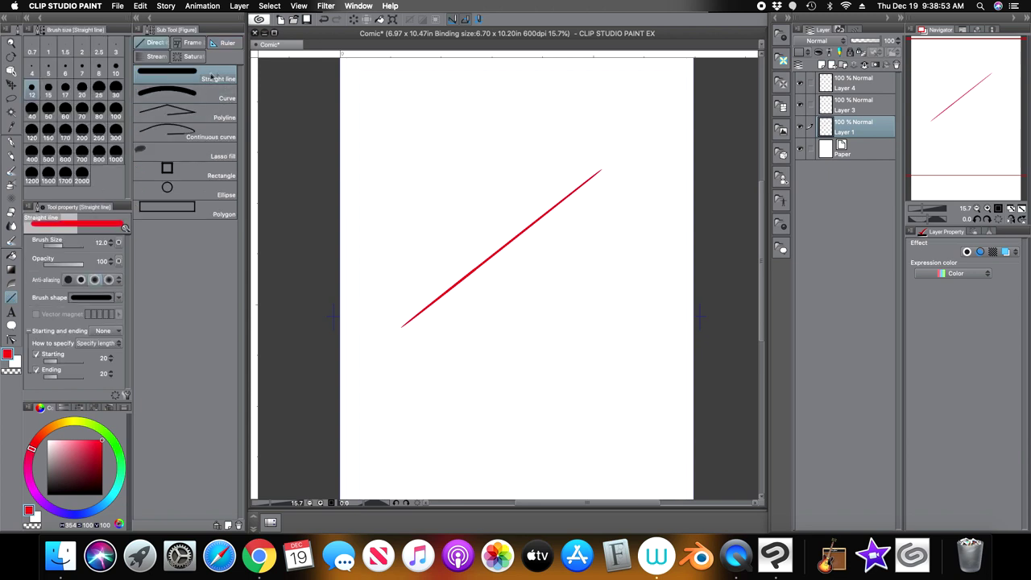
drag(423, 343, 617, 172)
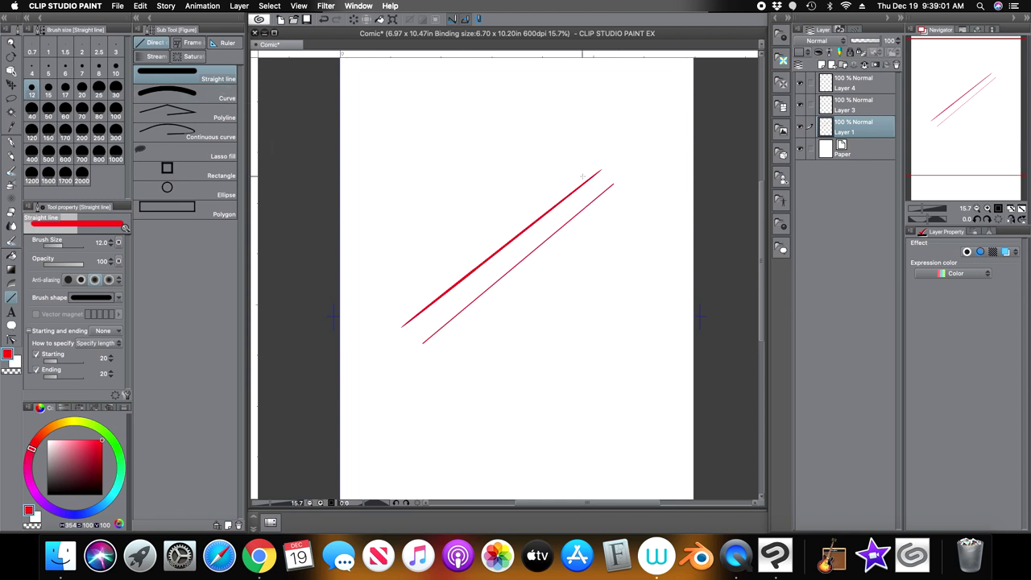
Step: Create a gently rising linear ruler on Layer 1 above the red lines and draw red G-pen strokes along it with varying pressure
click(227, 43)
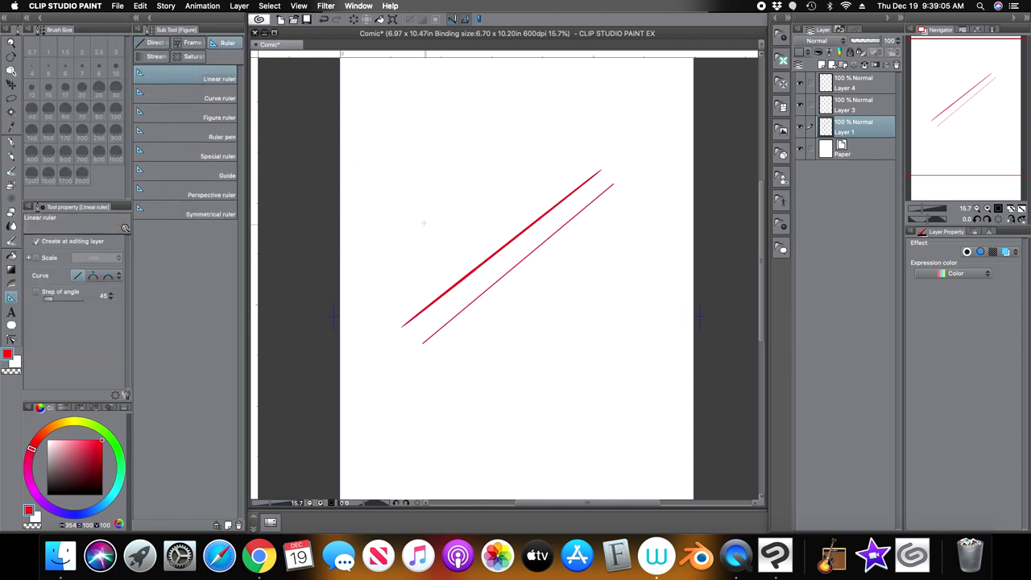
drag(440, 208, 559, 161)
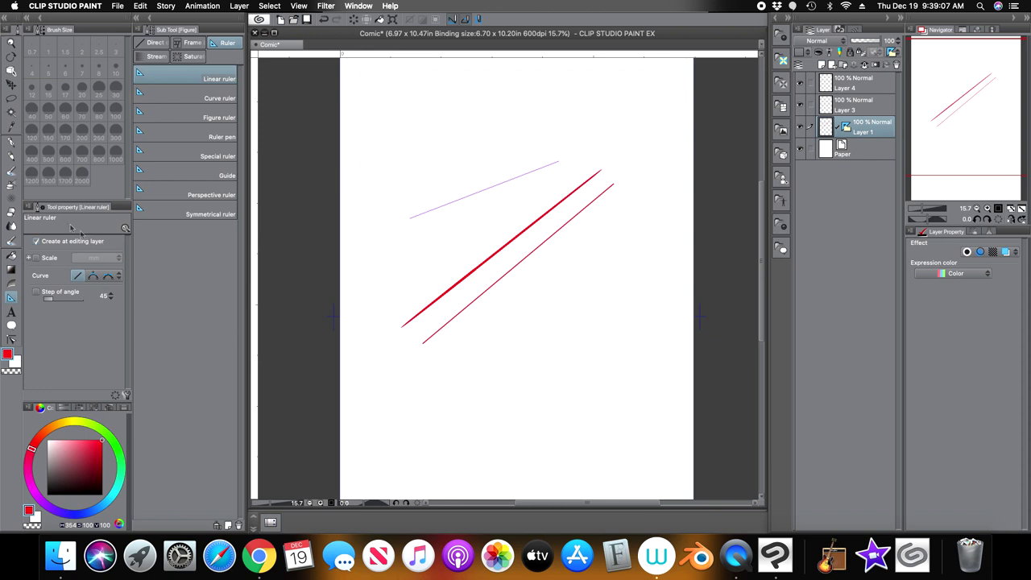
key(p)
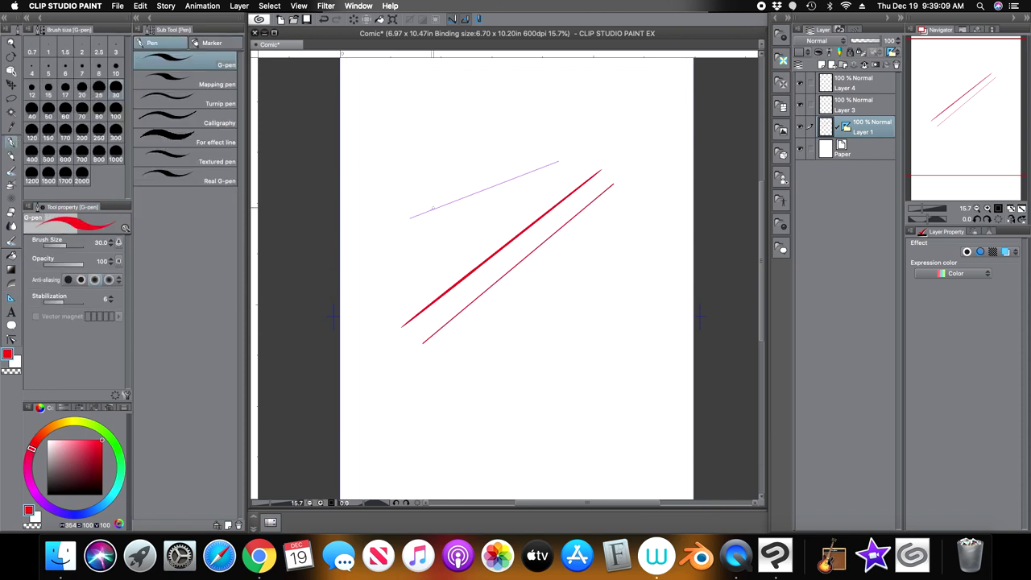
drag(437, 210, 483, 200)
drag(538, 180, 560, 167)
Step: Hide the ruler on Layer 1 and compare the line weight of the ruler-guided strokes with the direct-draw line up close
click(892, 52)
click(903, 96)
click(932, 210)
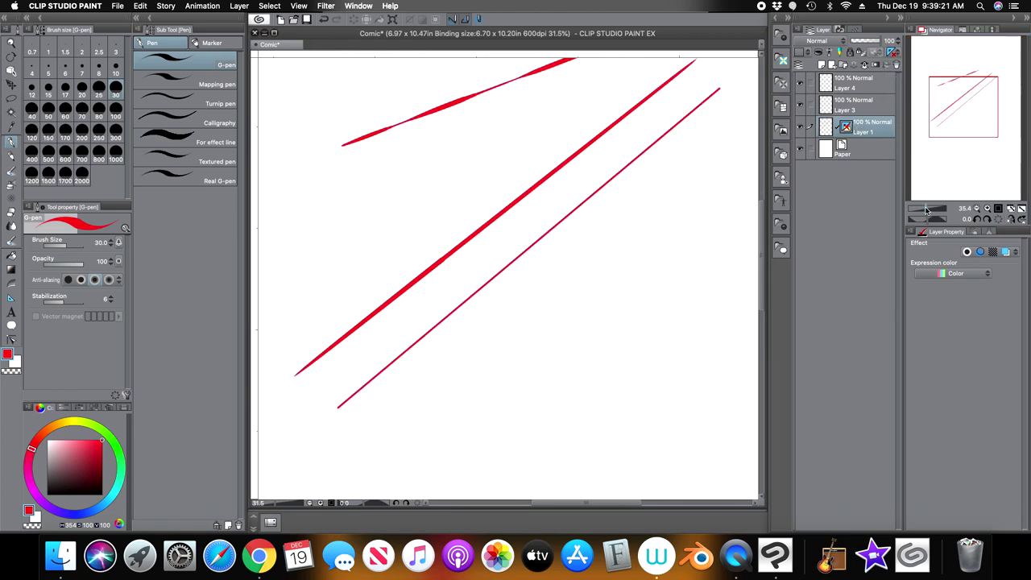
drag(956, 129, 939, 113)
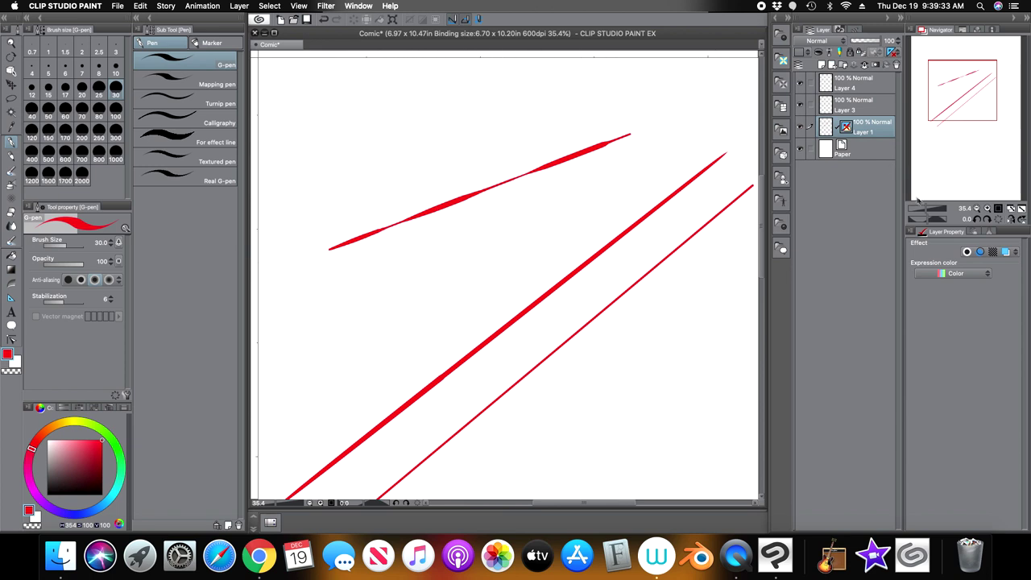
drag(926, 211, 918, 211)
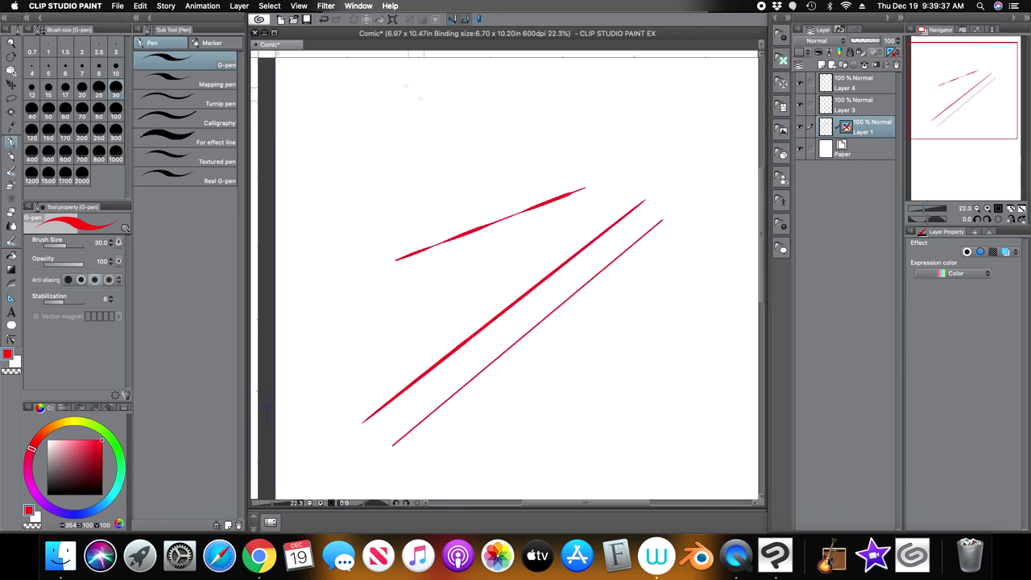
Step: Clear the strokes from Layer 1 and delete its ruler, leaving the whole page blank
click(801, 127)
click(802, 127)
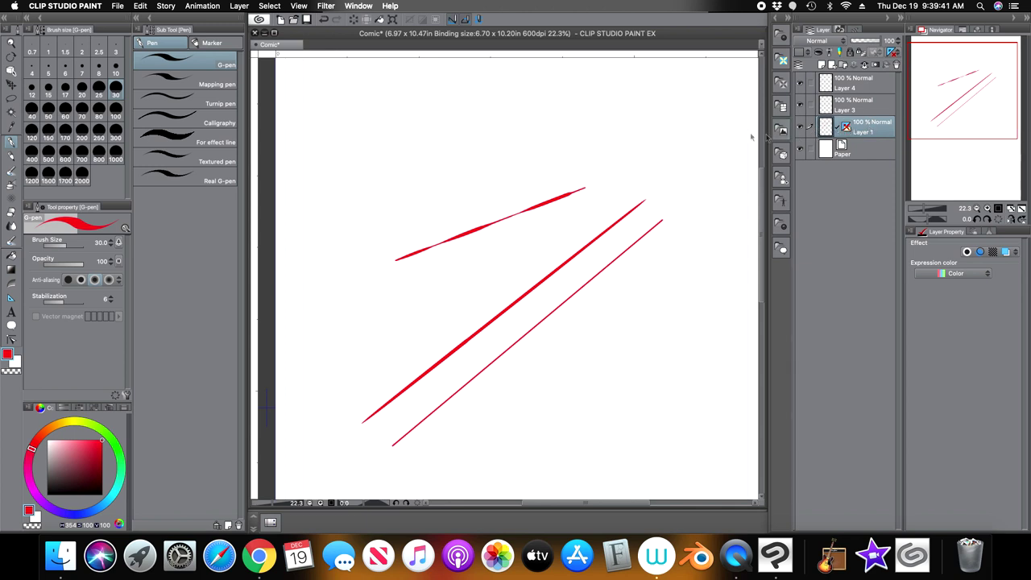
click(800, 129)
click(848, 126)
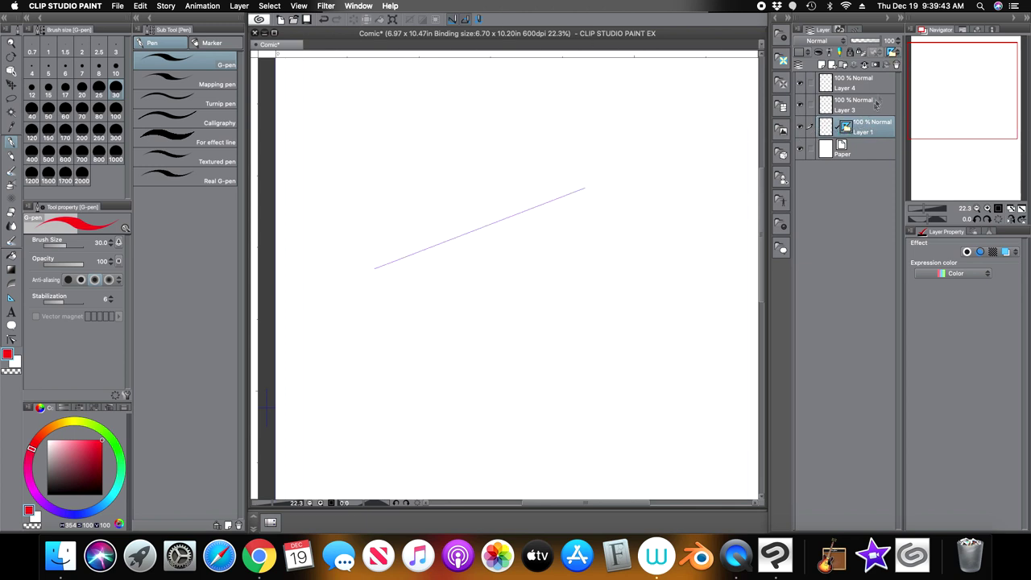
click(890, 53)
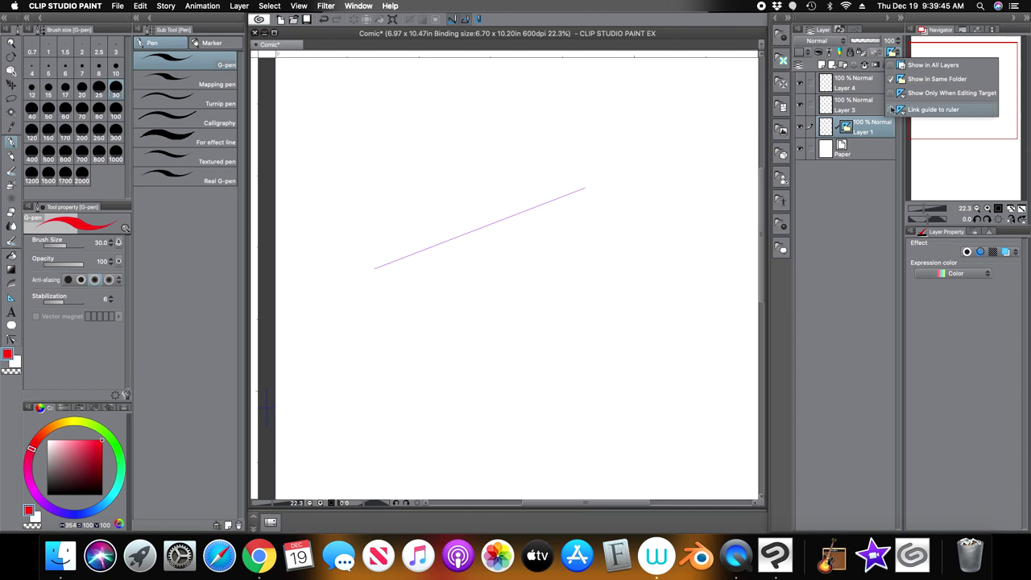
click(931, 65)
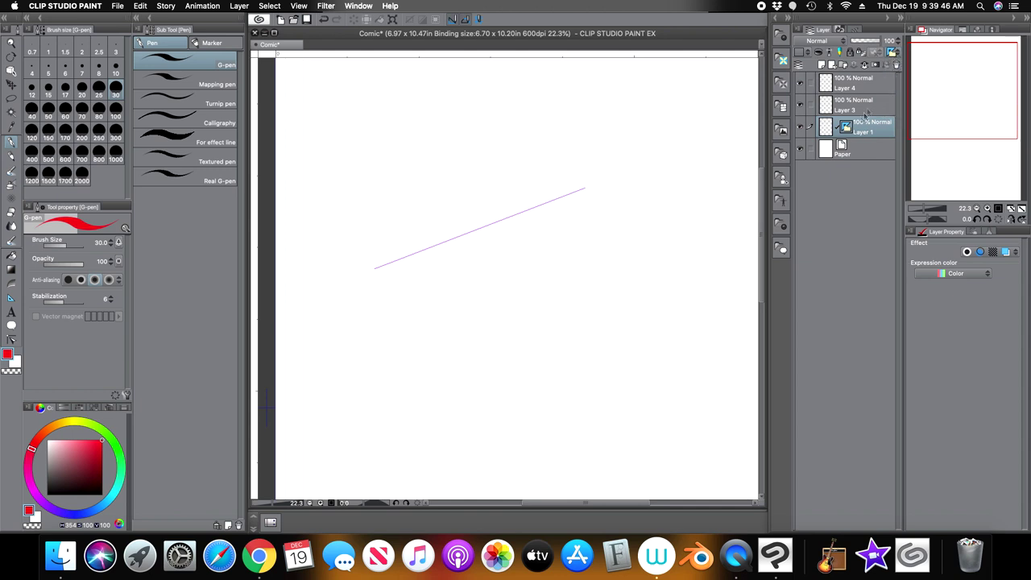
click(901, 65)
click(590, 214)
click(1021, 209)
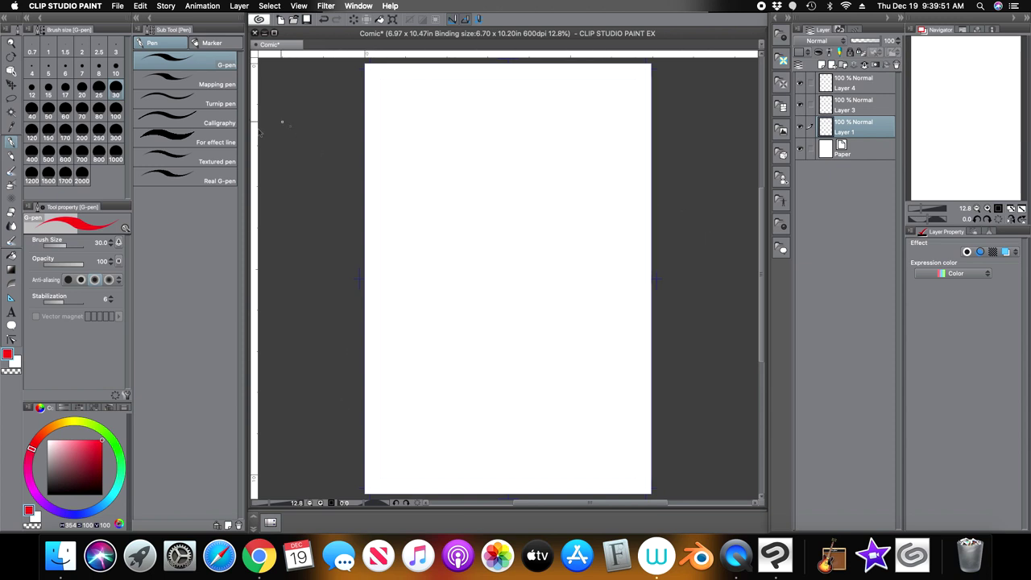
Step: Enable the linear ruler's scale in inches and create a horizontal ruler about 6.2 in long across the upper part of the page
click(11, 296)
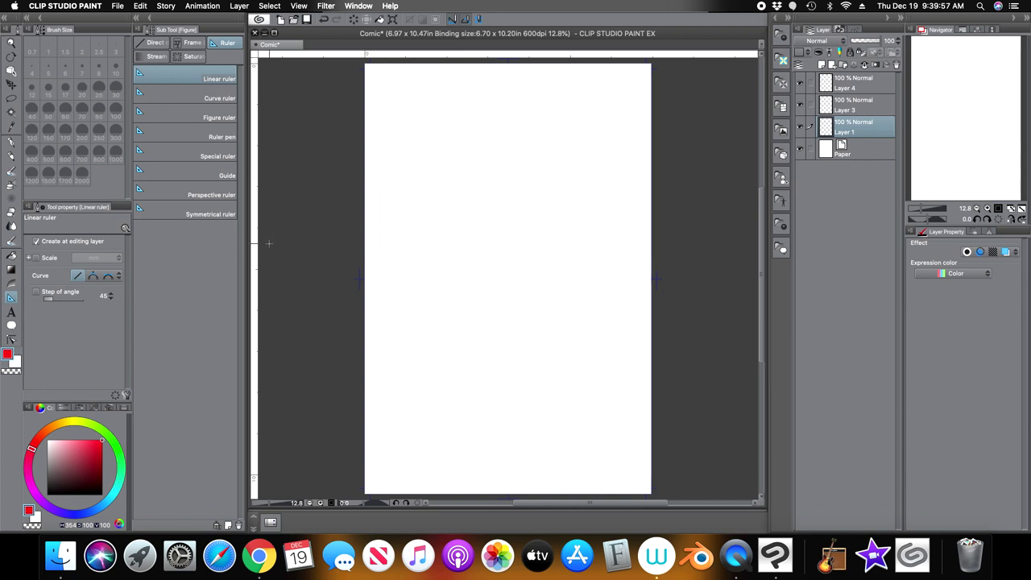
click(36, 258)
click(113, 258)
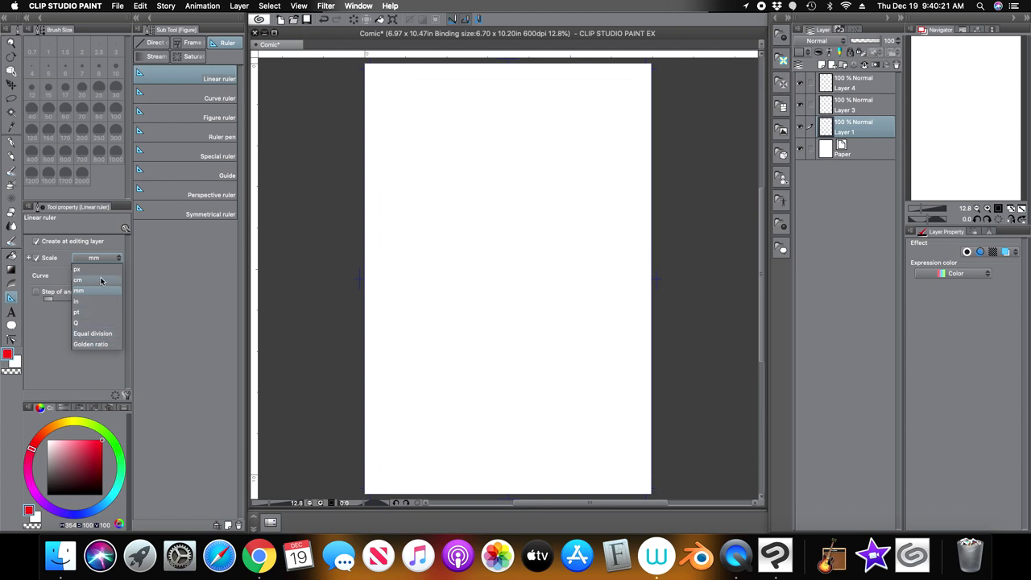
click(86, 301)
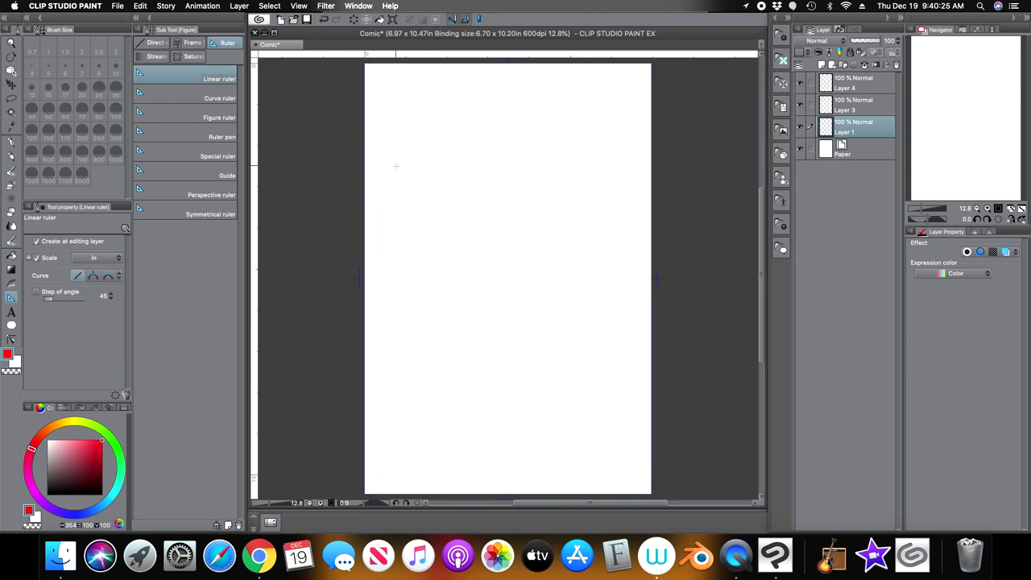
scroll(955, 132, up, 3)
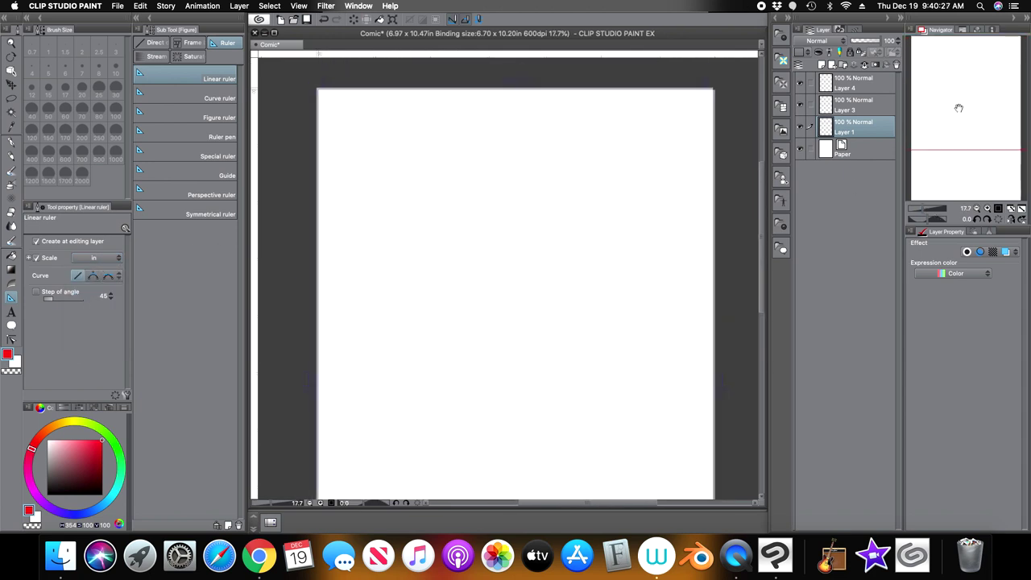
drag(333, 210, 602, 226)
key(shift)
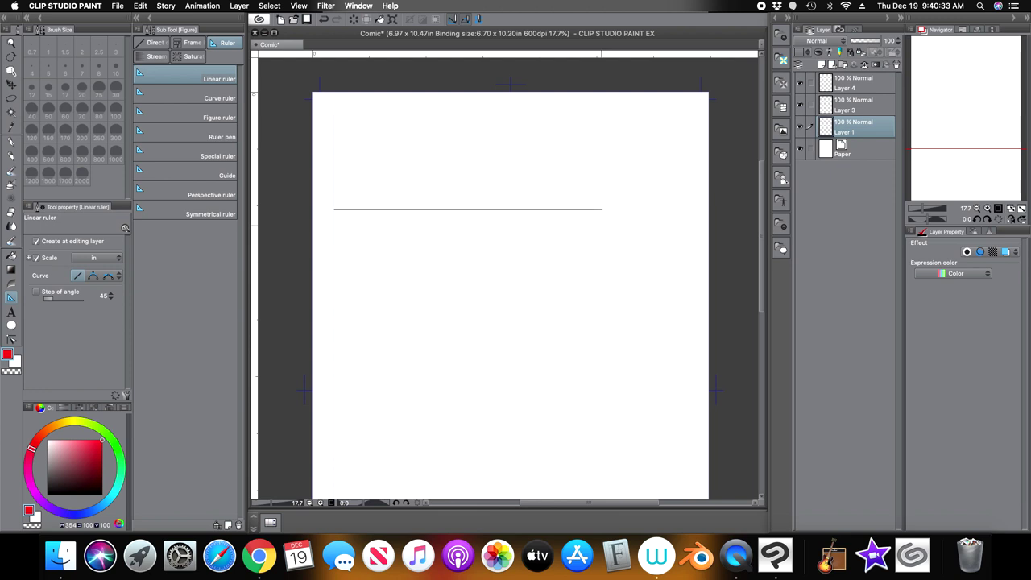
drag(565, 171, 509, 196)
drag(498, 158, 567, 225)
drag(686, 217, 687, 211)
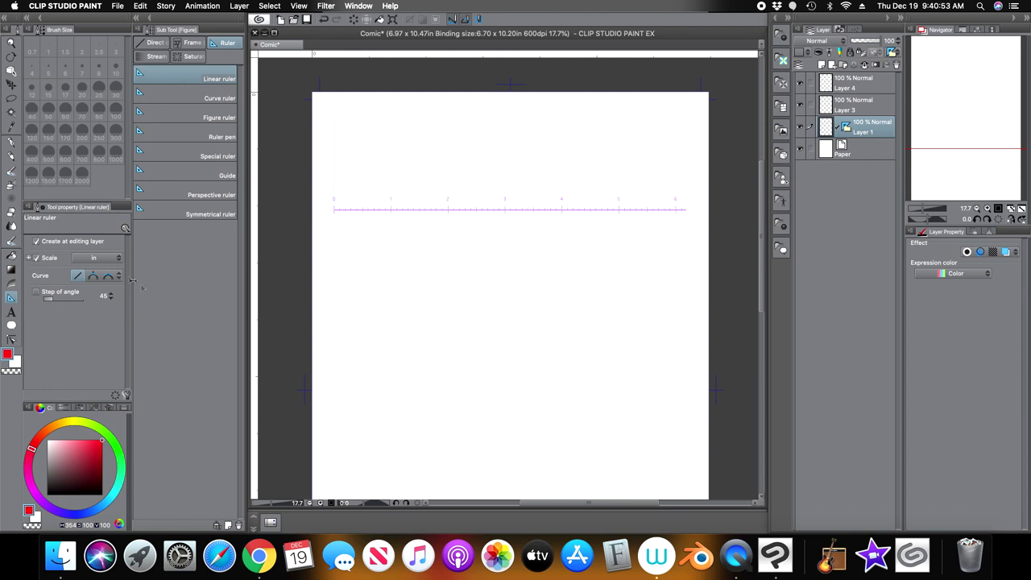
Step: Add two horizontal rulers of equal length below the inch ruler, one with a cm scale and one with a mm scale
click(94, 257)
click(93, 282)
drag(335, 233, 687, 233)
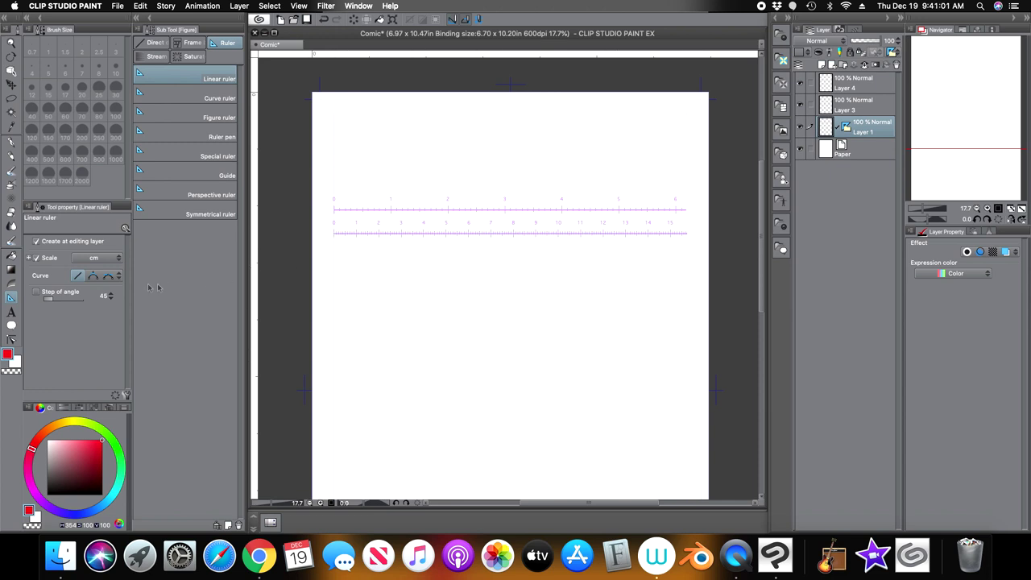
click(94, 257)
click(90, 292)
drag(333, 257, 685, 265)
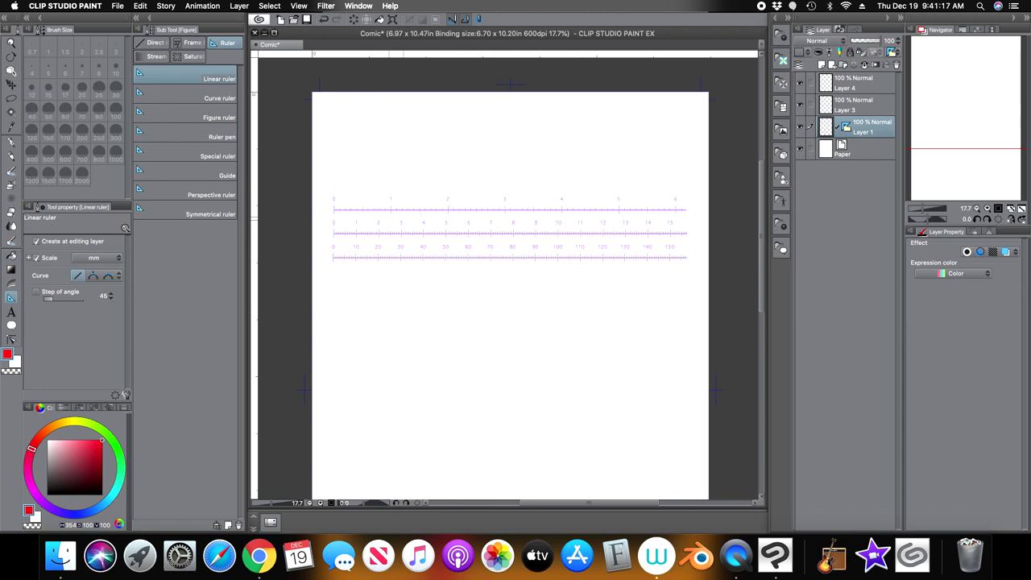
Step: Draw a nearly horizontal black G-pen stroke below the three rulers
click(95, 257)
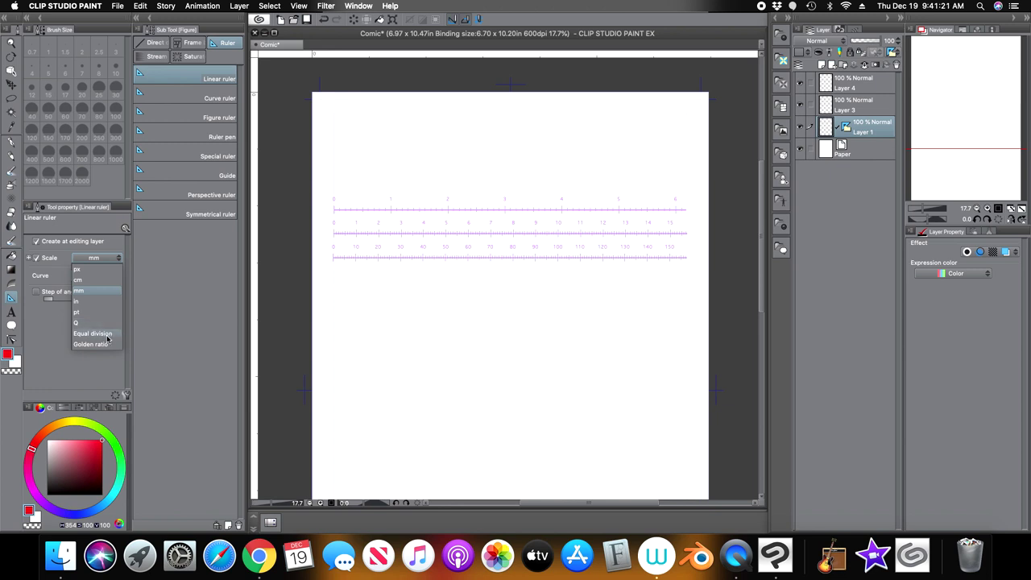
click(12, 143)
click(11, 143)
drag(73, 477, 46, 494)
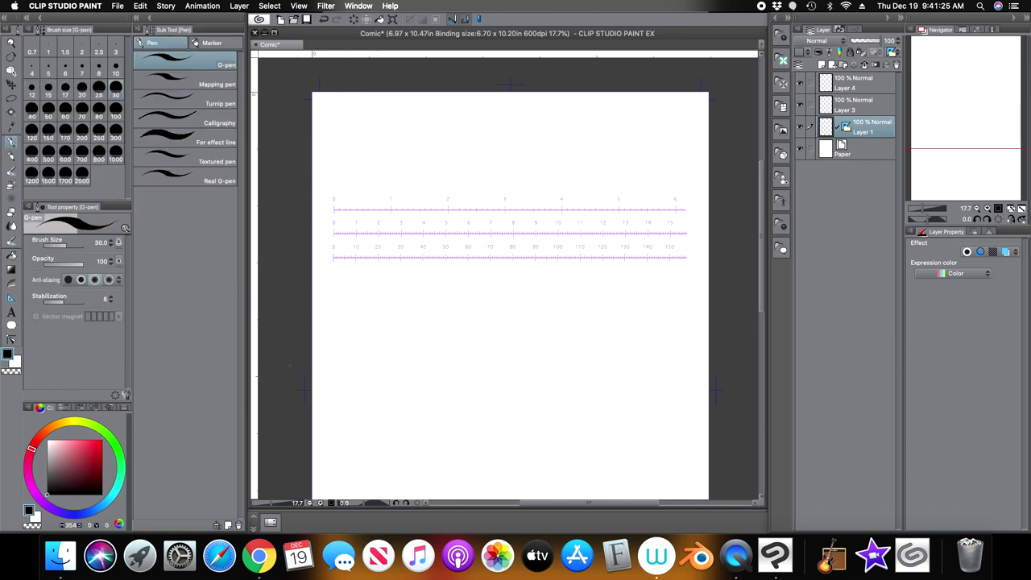
drag(400, 356, 546, 348)
Step: Create a linear ruler with the Equal division scale from one end of the black stroke to the other
click(12, 299)
click(119, 257)
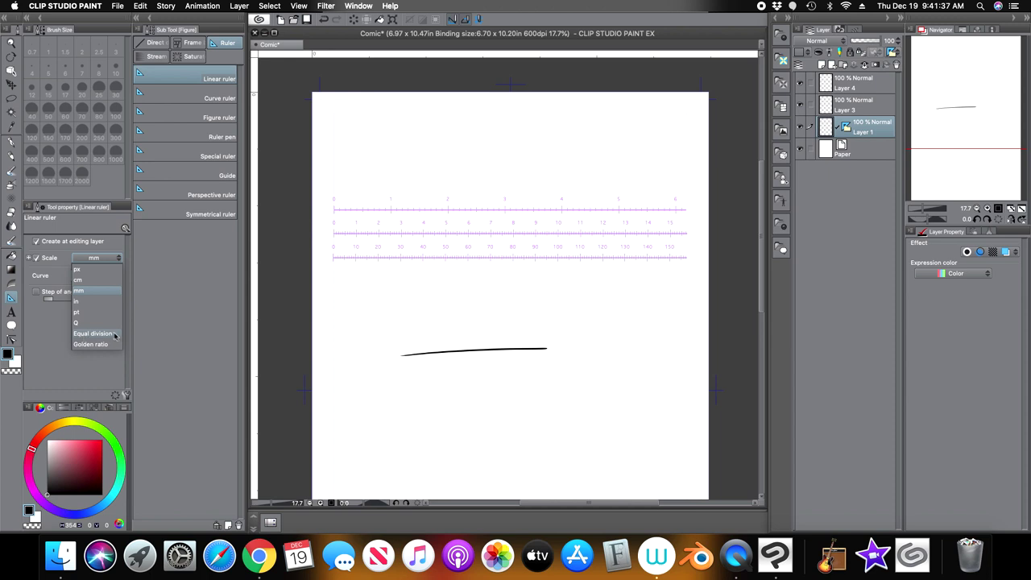
click(85, 333)
drag(402, 355, 546, 349)
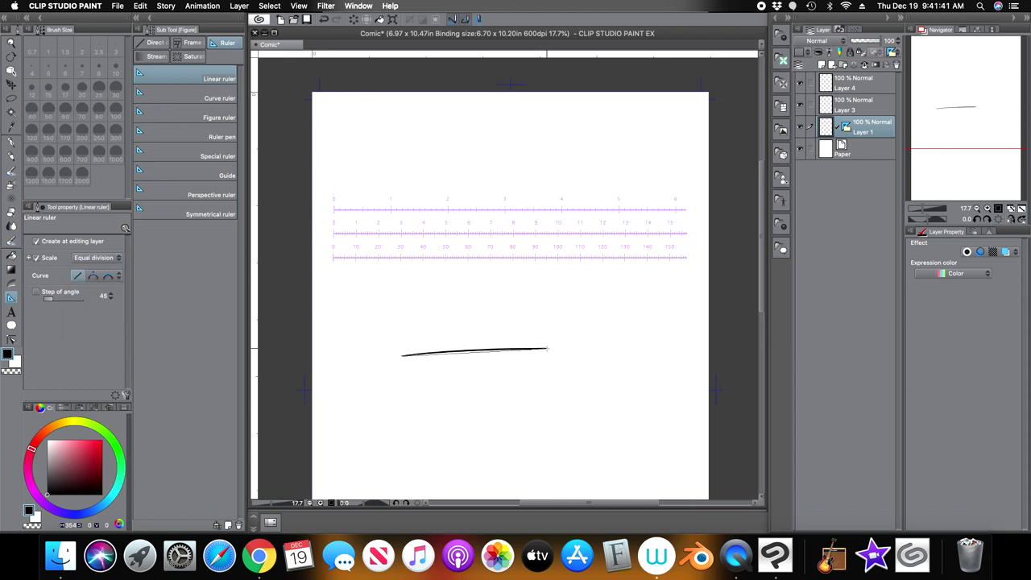
Step: Mark both ends and the three division points of the ruler over the black stroke with red G-pen dots
drag(926, 210, 934, 208)
drag(971, 104, 959, 125)
drag(928, 209, 914, 206)
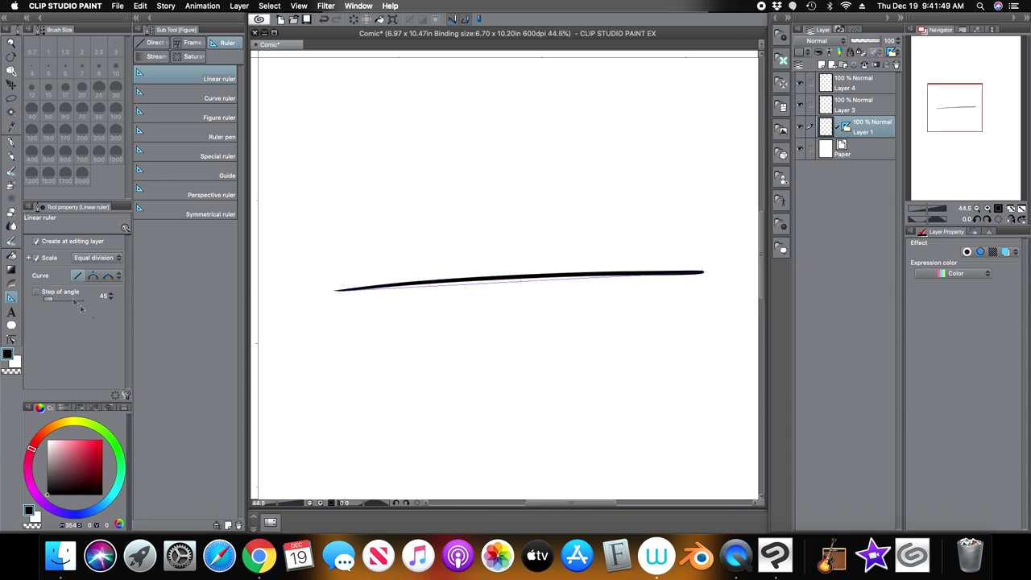
click(100, 441)
click(11, 143)
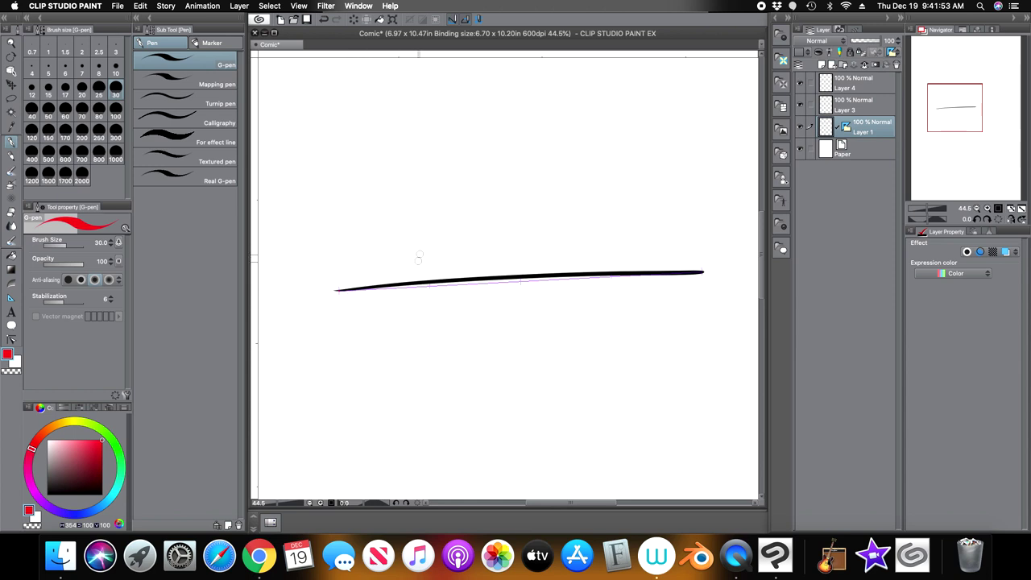
click(431, 286)
click(519, 280)
click(611, 276)
click(700, 273)
click(338, 290)
Step: Hide the rulers on Layer 1 and draw five short vertical red strokes through the marked dots
click(893, 53)
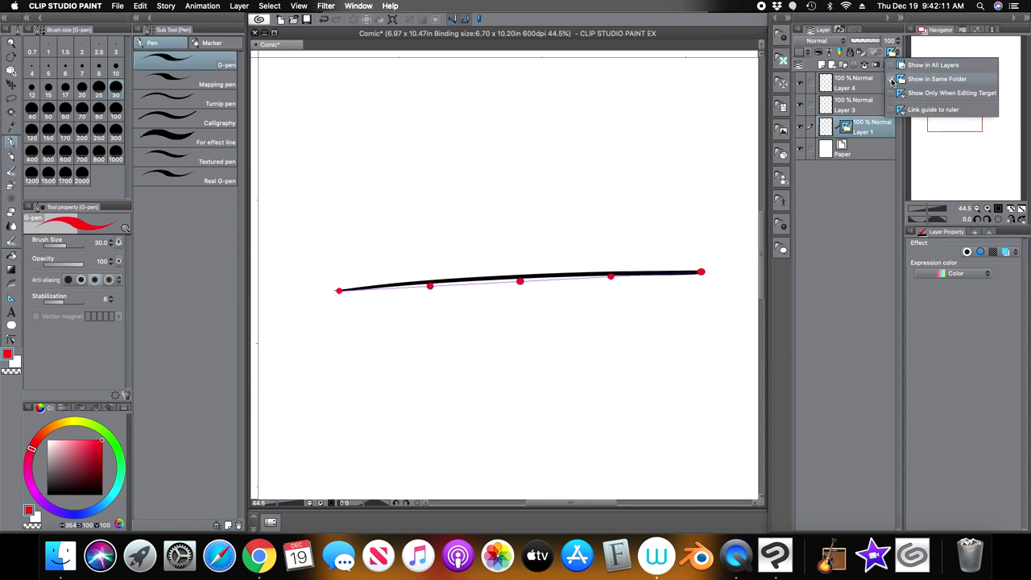
click(906, 77)
drag(429, 257, 429, 327)
drag(521, 248, 521, 326)
drag(611, 243, 608, 324)
drag(701, 256, 698, 312)
drag(338, 273, 341, 333)
drag(928, 210, 918, 202)
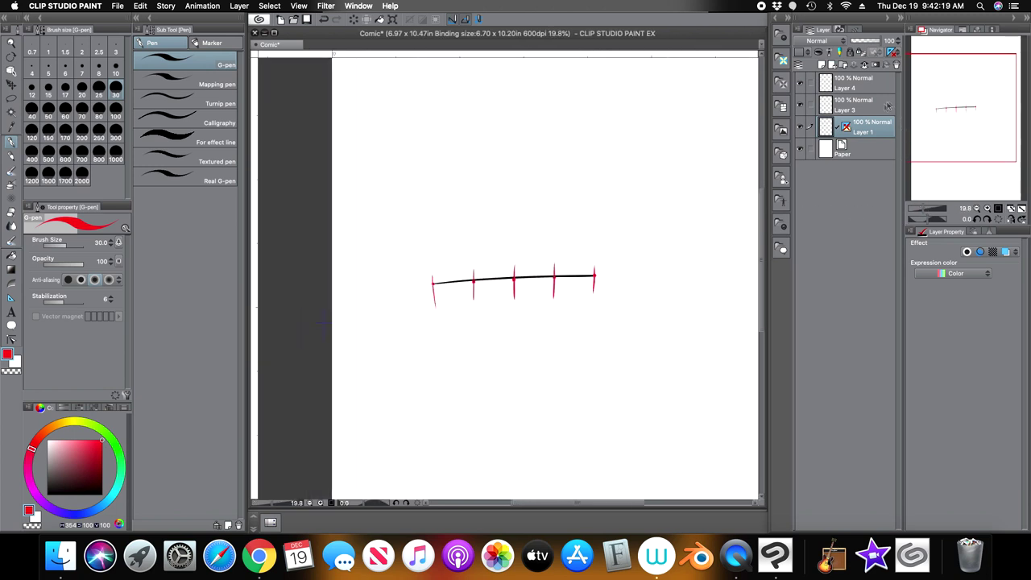
Step: Clear the strokes from Layer 1, show its rulers again and delete all of them
click(353, 18)
click(846, 126)
click(897, 68)
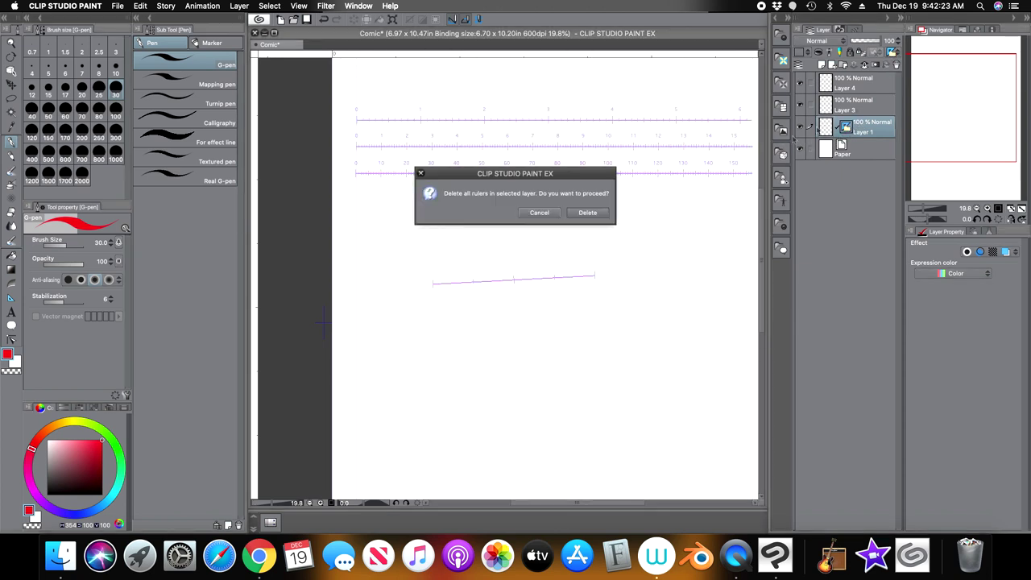
click(592, 211)
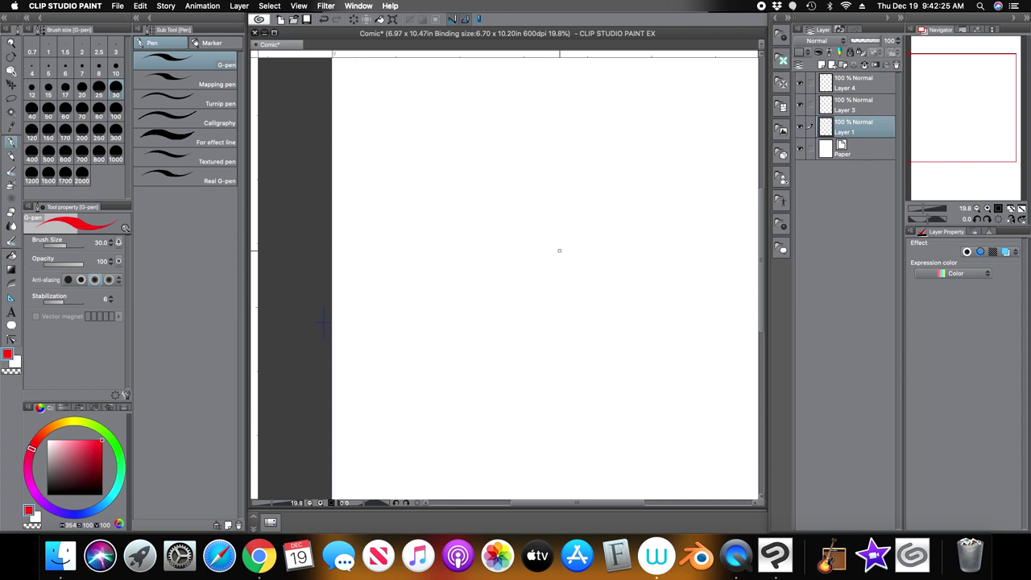
Step: Set the drawing color to black and create two Equal division linear rulers, one rising diagonally and one nearly horizontal below it
click(47, 493)
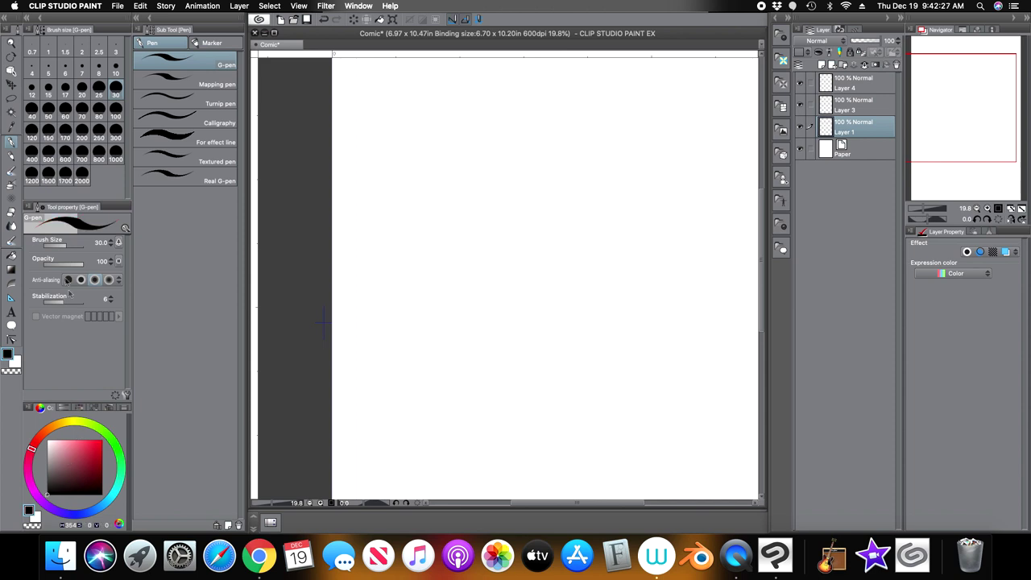
click(11, 298)
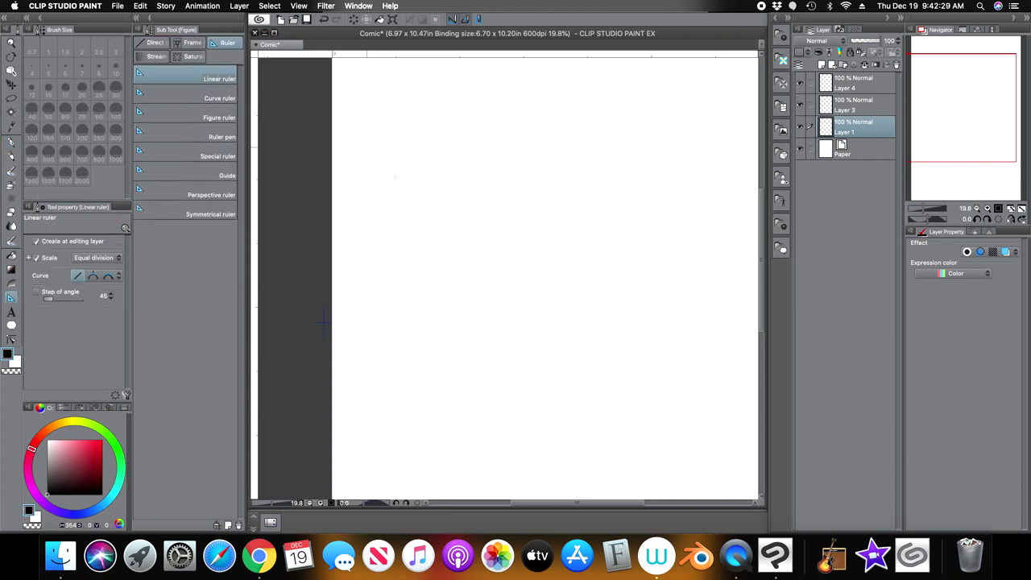
drag(412, 274, 647, 159)
drag(400, 351, 694, 365)
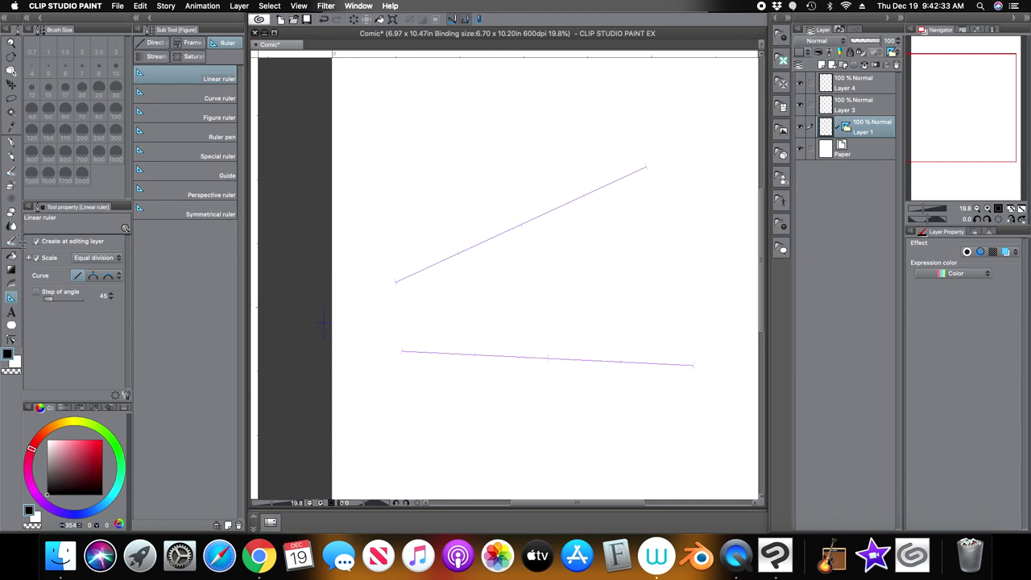
Step: Draw black G-pen strokes along the two linear rulers and freehand lines across and between them
key(p)
drag(464, 249, 604, 187)
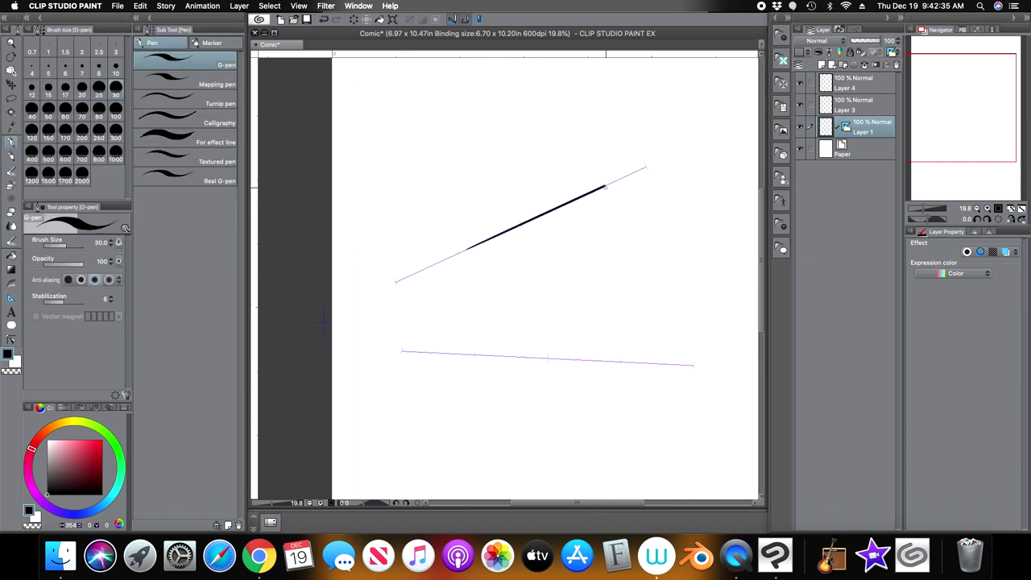
mouse_move(478, 349)
mouse_down()
mouse_move(543, 361)
mouse_move(609, 392)
mouse_up()
drag(550, 202, 532, 351)
drag(497, 248, 601, 222)
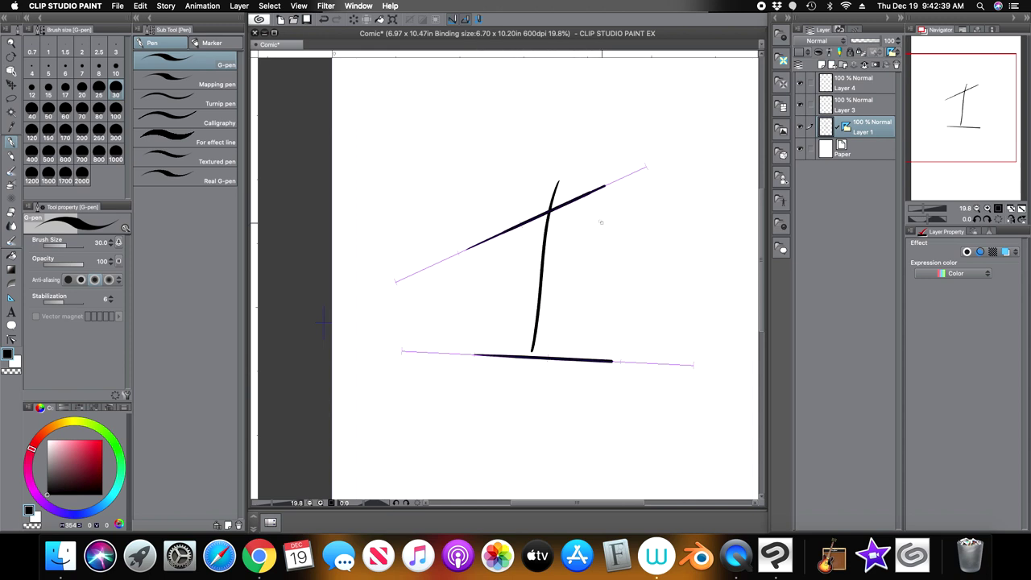
drag(474, 271, 652, 201)
drag(502, 240, 659, 186)
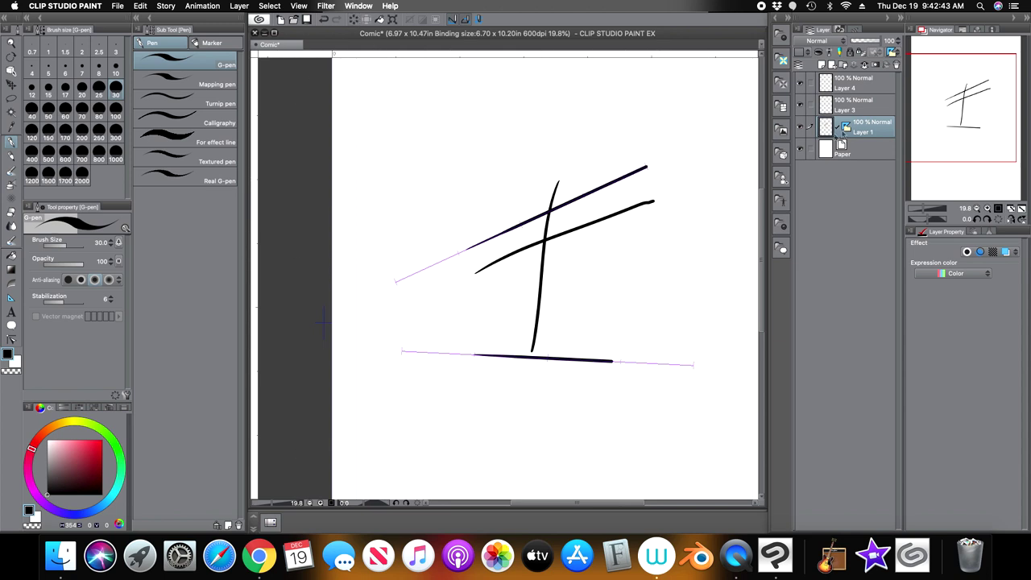
Step: Delete the rulers from Layer 1 and clear all of its strokes
click(898, 66)
click(589, 212)
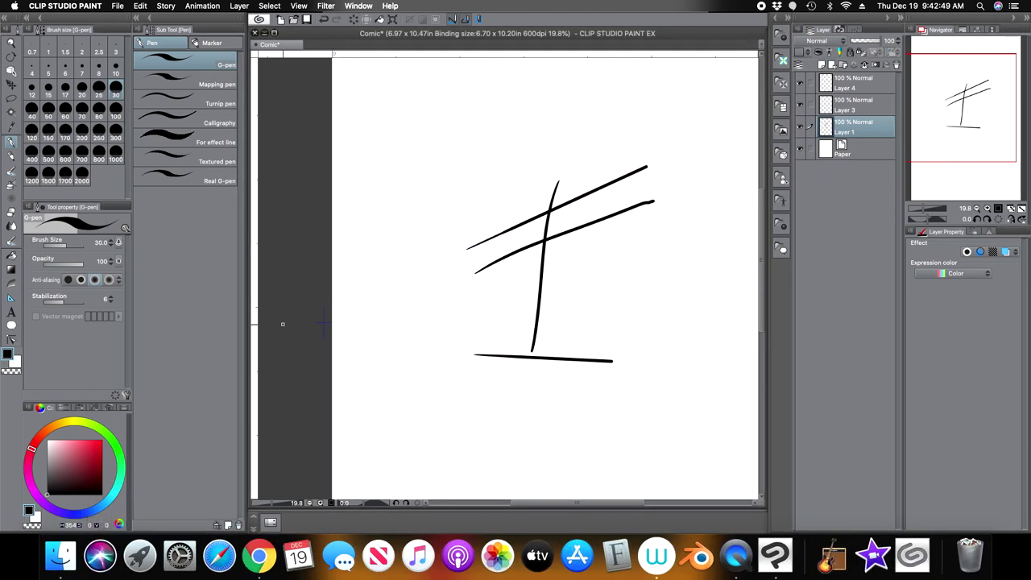
click(367, 19)
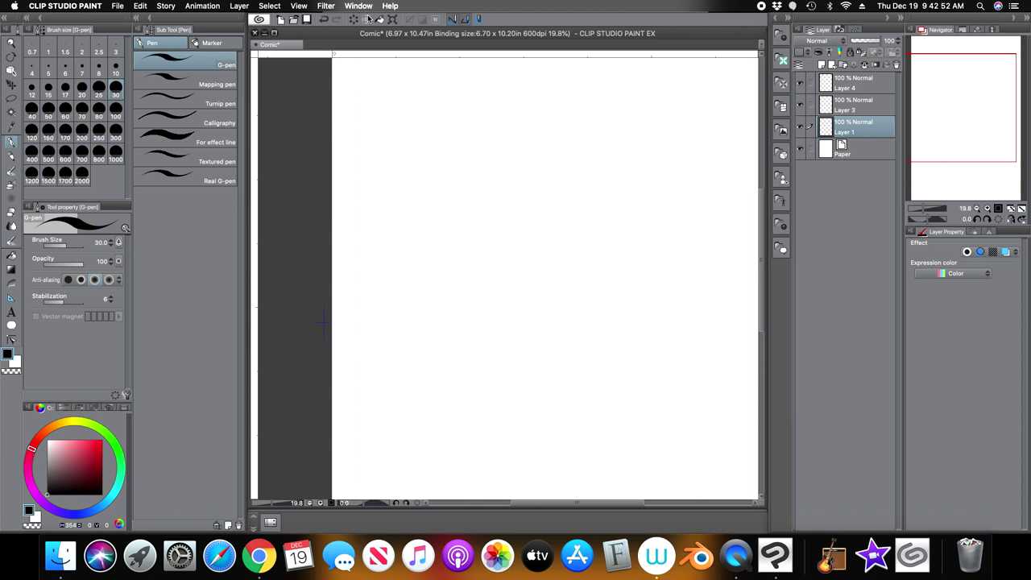
Step: Turn off the Linear ruler's Scale option and view its available curve types
click(11, 298)
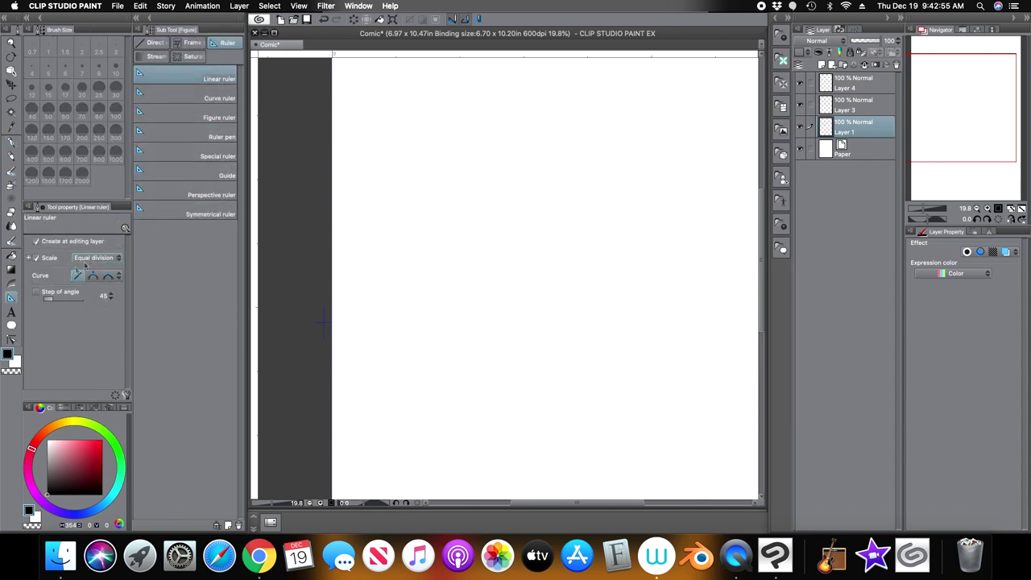
click(37, 258)
click(120, 275)
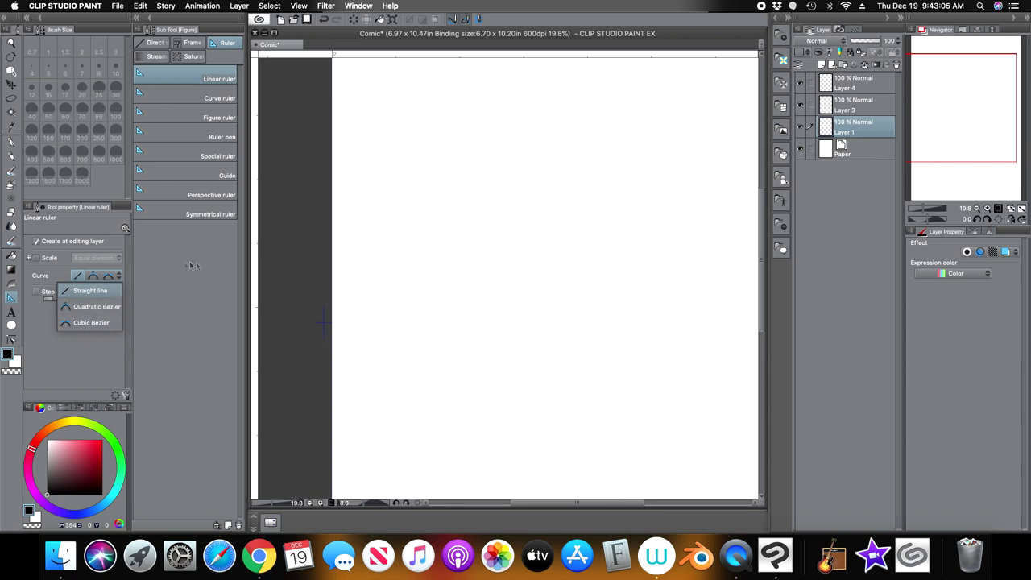
click(119, 278)
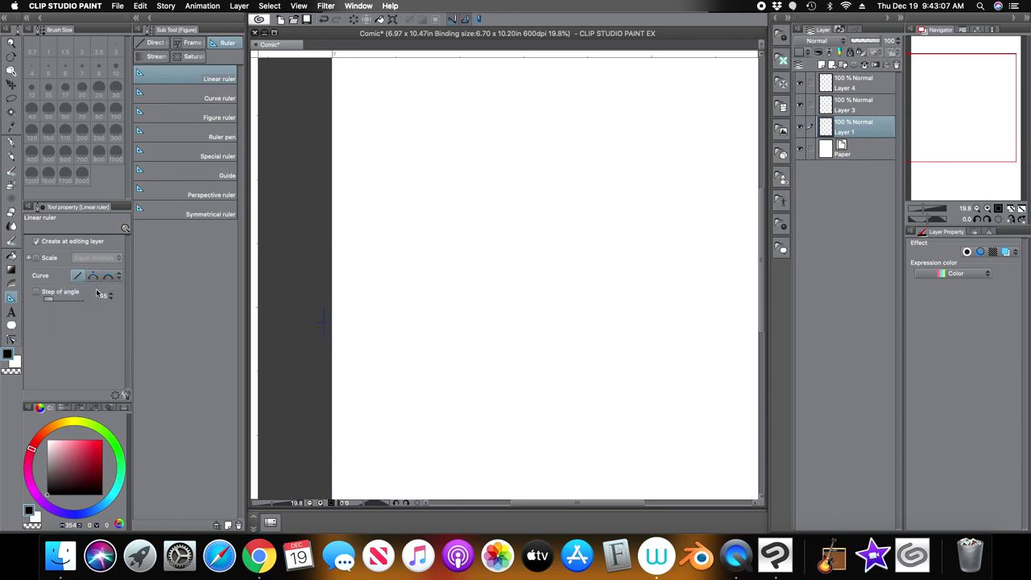
Step: Mark three red G-pen dots numbered 1, 2 and 3, with dot 3 above and between the other two
click(101, 443)
key(p)
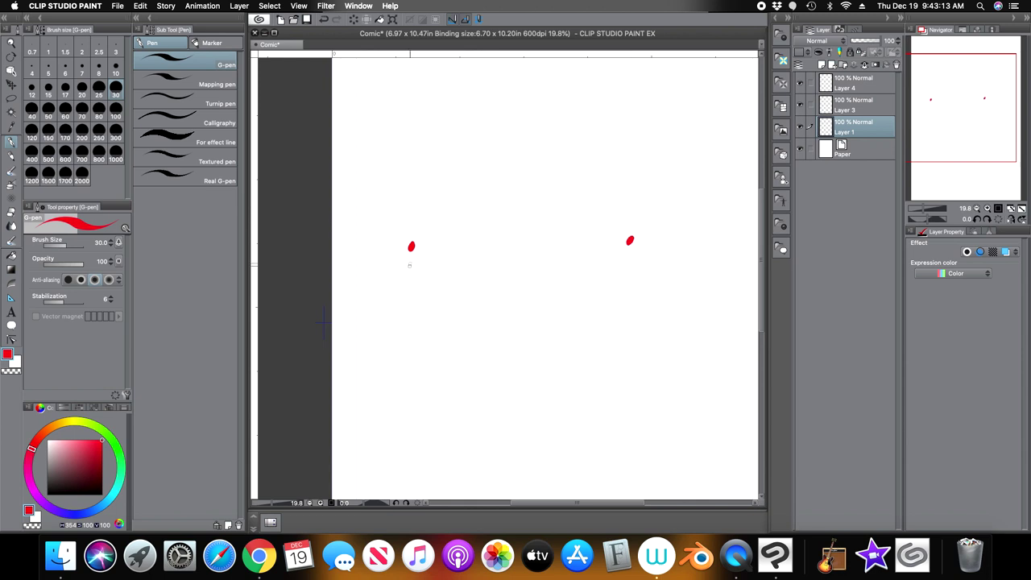
drag(625, 256, 642, 269)
drag(497, 128, 500, 153)
click(925, 212)
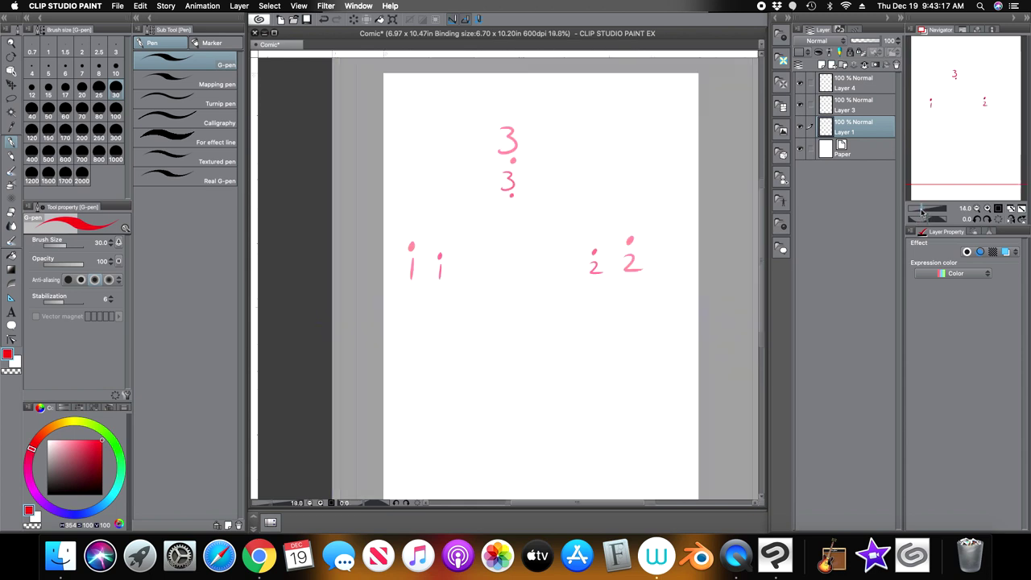
Step: Create a Quadratic Bezier linear ruler from dot 1 to dot 2, arching up through dot 3
click(12, 298)
click(92, 275)
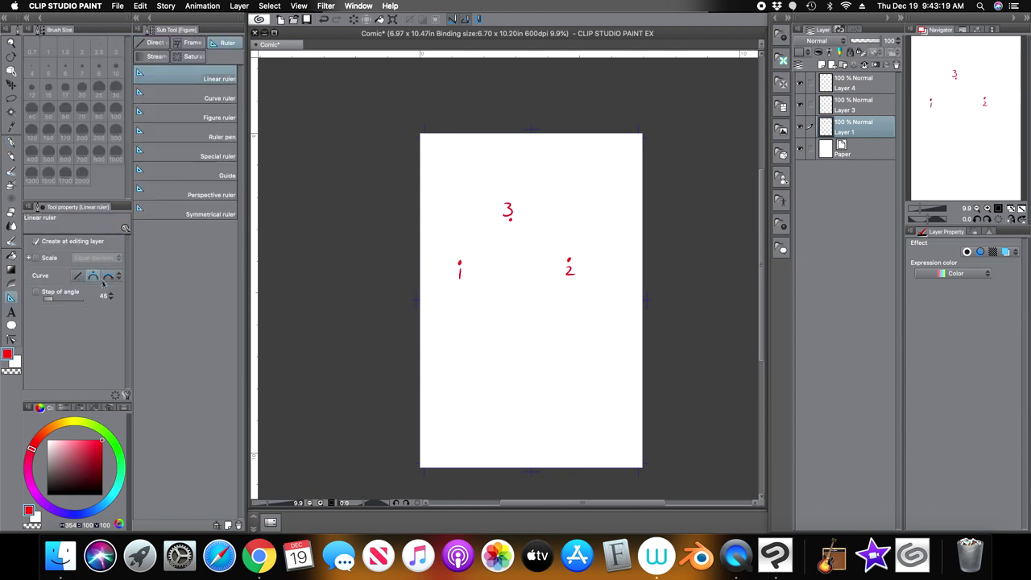
click(119, 276)
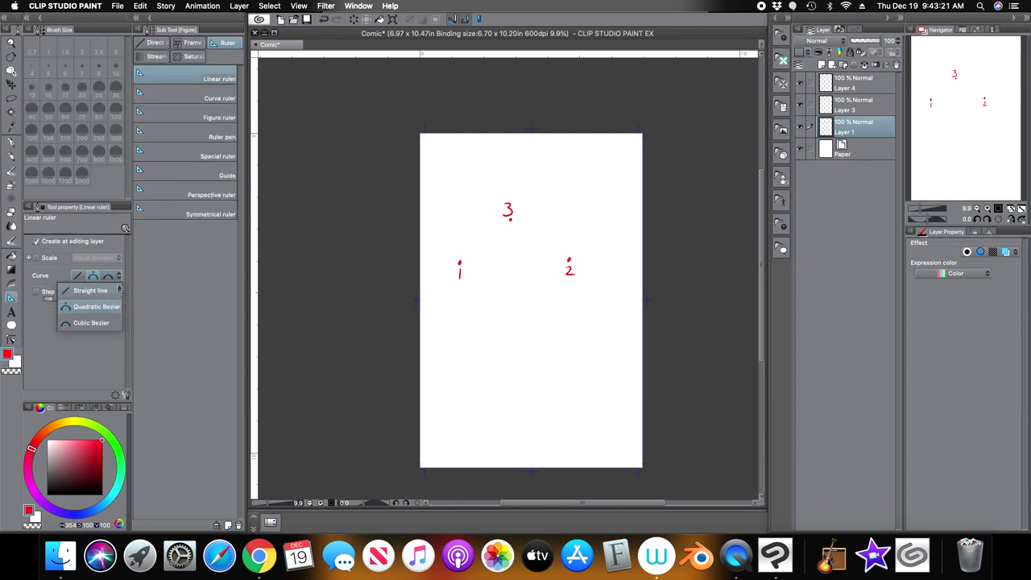
click(481, 276)
click(1021, 212)
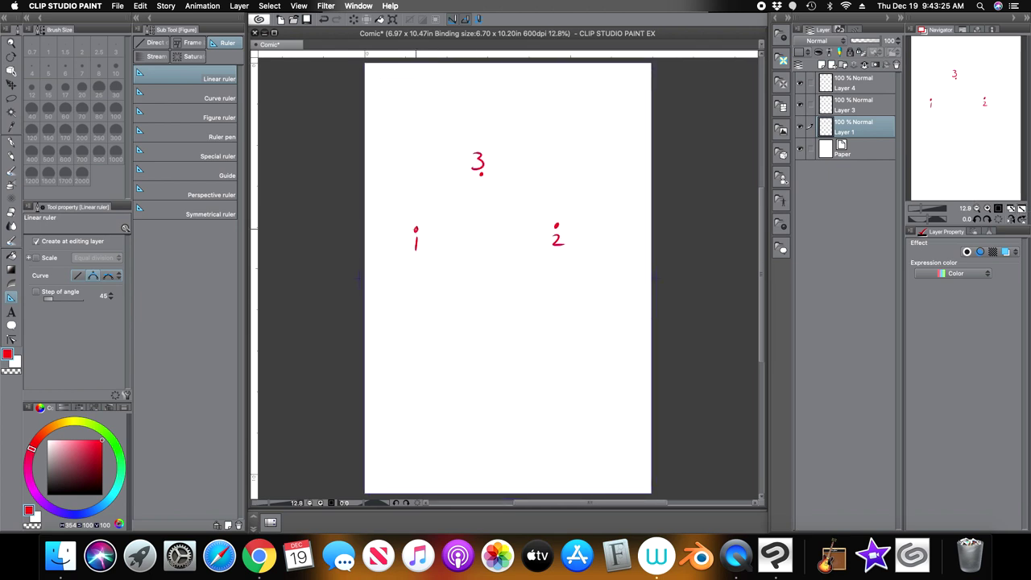
drag(433, 230, 555, 227)
click(479, 119)
click(482, 117)
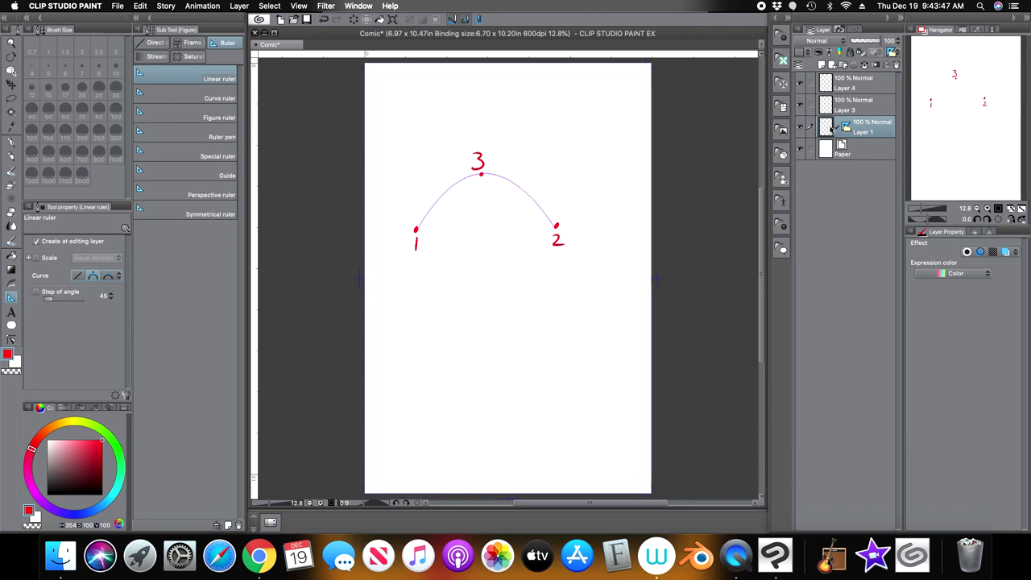
Step: Clear the numbered marks from Layer 1 and trace the arched ruler with the red G-pen
click(354, 19)
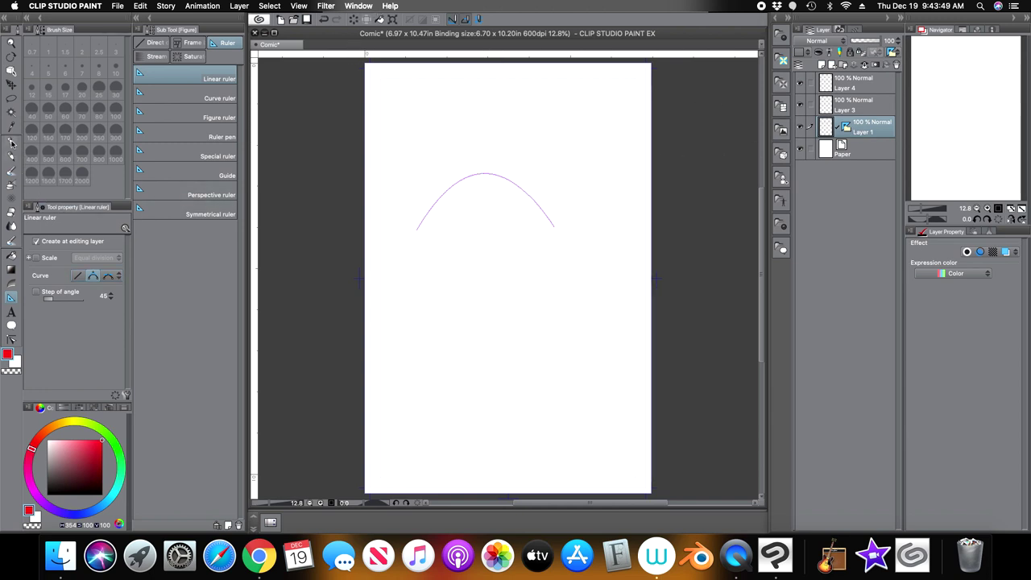
key(p)
mouse_move(421, 240)
mouse_down()
mouse_move(481, 203)
mouse_move(531, 278)
mouse_up()
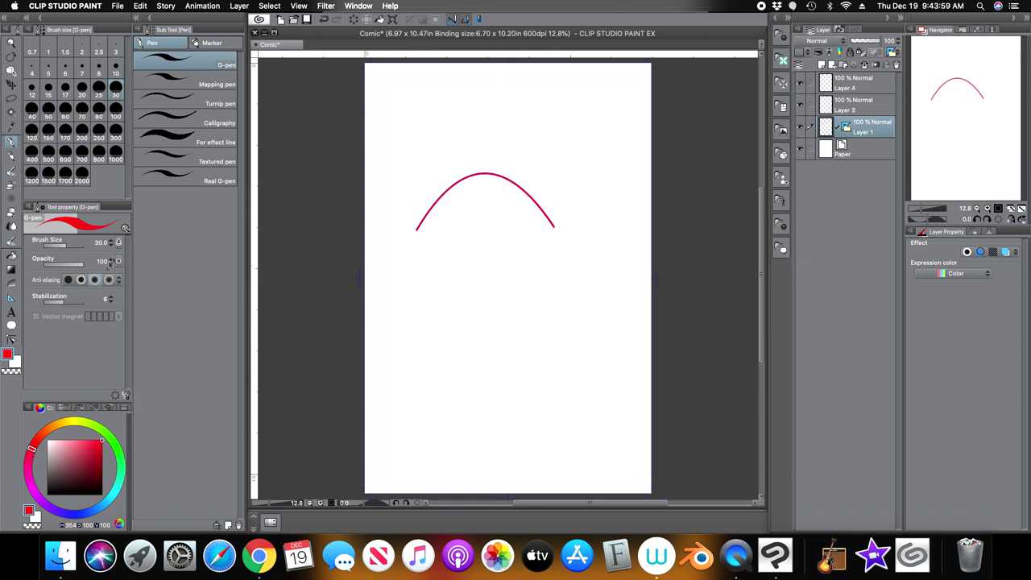
Step: Set the Linear ruler's curve type to Cubic Bezier and remove the red stroke and arched ruler from Layer 1
click(13, 297)
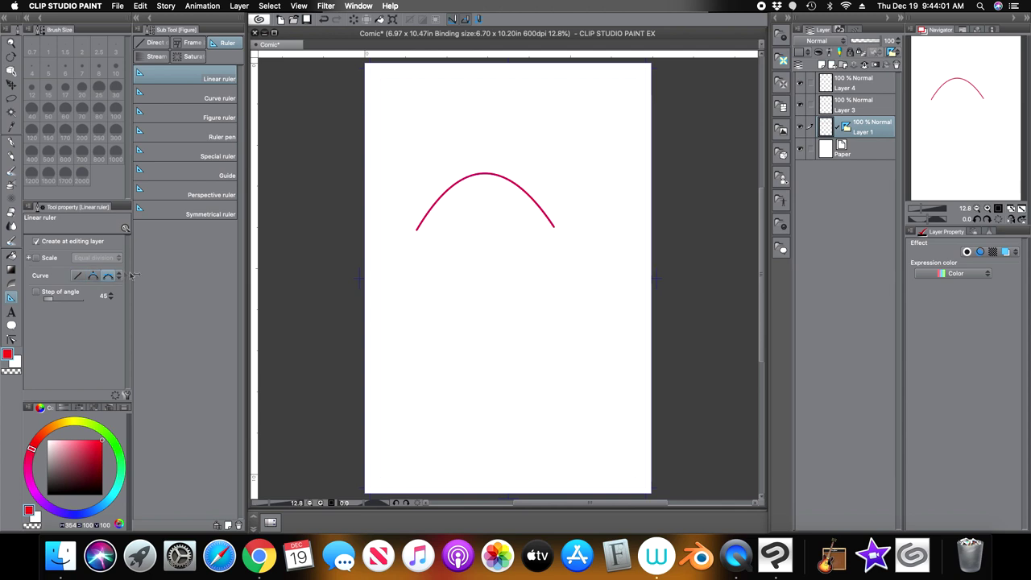
key(super+z)
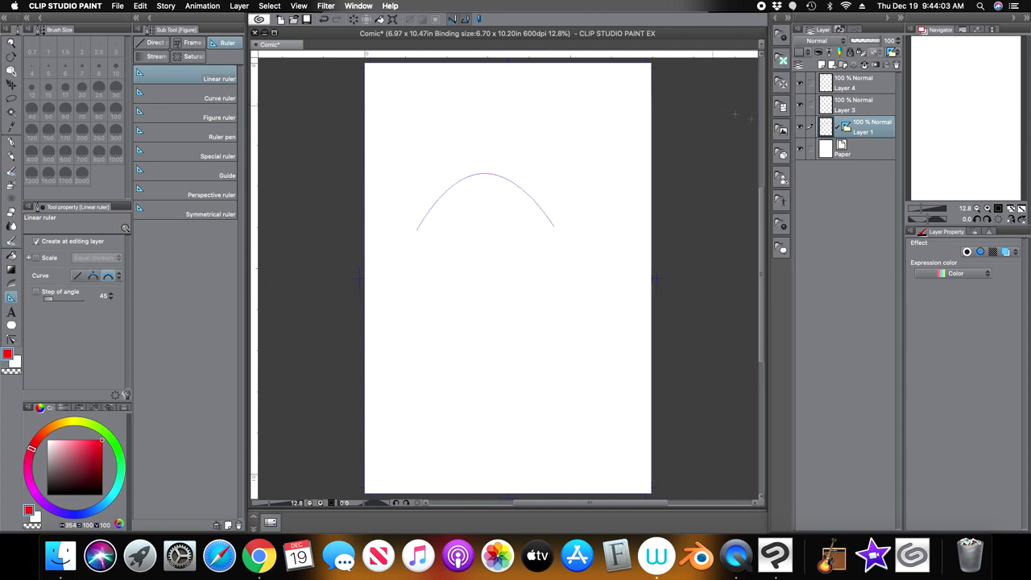
click(899, 66)
click(591, 212)
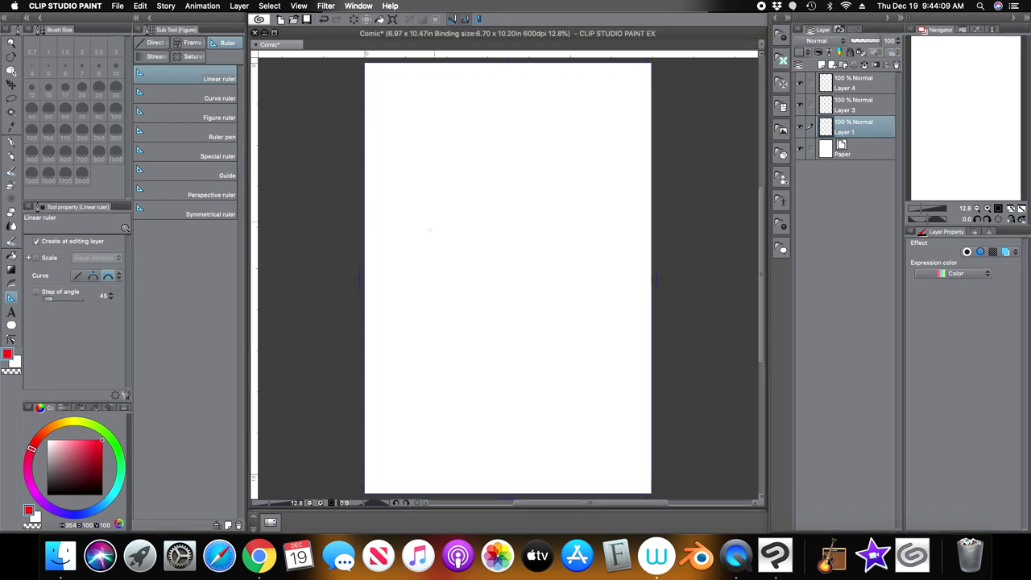
Step: Mark four red G-pen dots numbered 1 to 4, with dot 3 above and dot 4 below the line between dots 1 and 2
key(p)
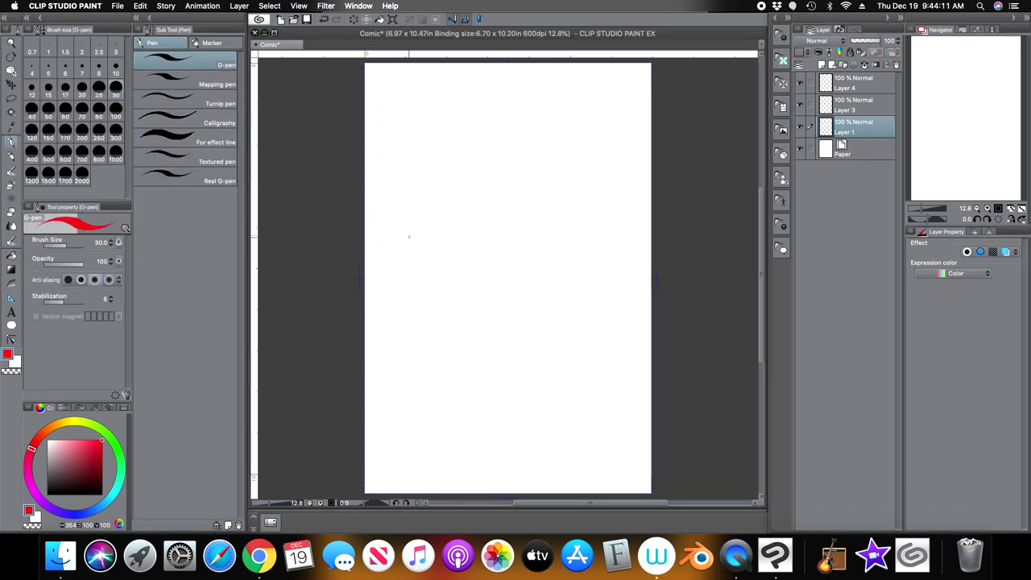
click(423, 232)
click(573, 223)
click(465, 166)
drag(518, 274, 524, 288)
mouse_move(436, 229)
mouse_down()
mouse_move(461, 193)
mouse_move(520, 217)
mouse_up()
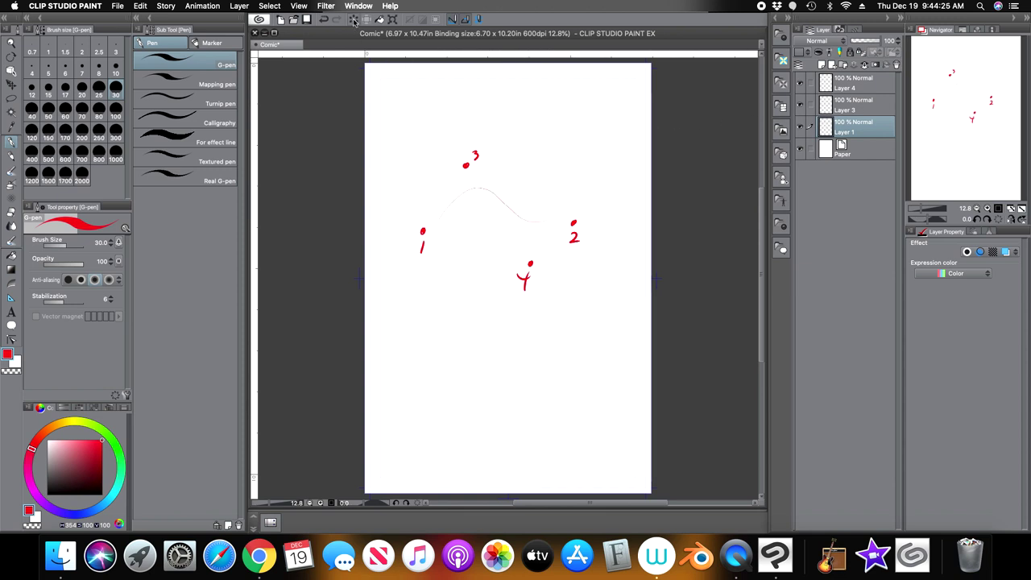
click(324, 20)
Step: Create a Cubic Bezier linear ruler from dot 1 to dot 2, bending upward toward dot 3 and downward through dot 4
key(u)
drag(423, 231, 573, 223)
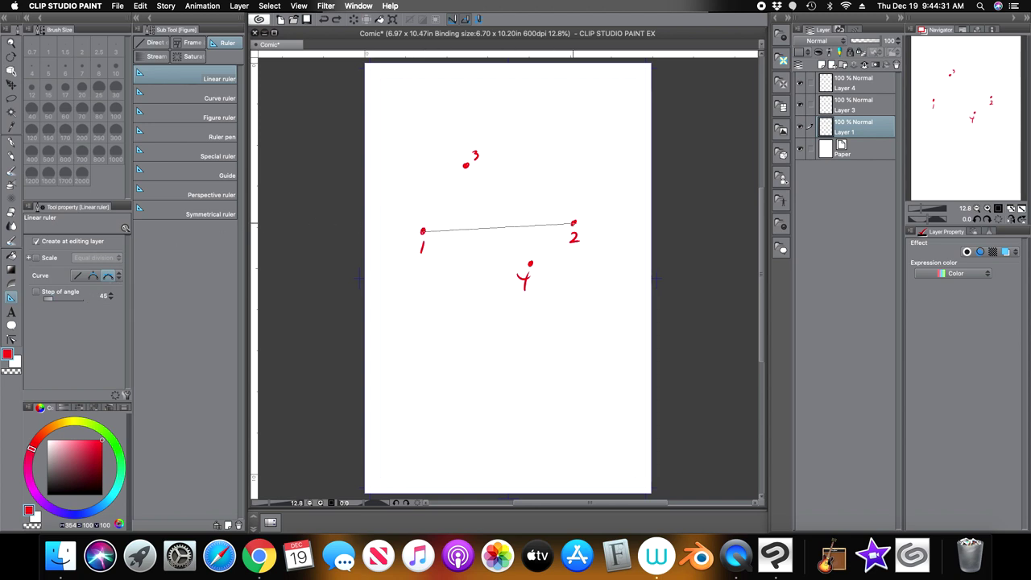
click(460, 143)
key(Return)
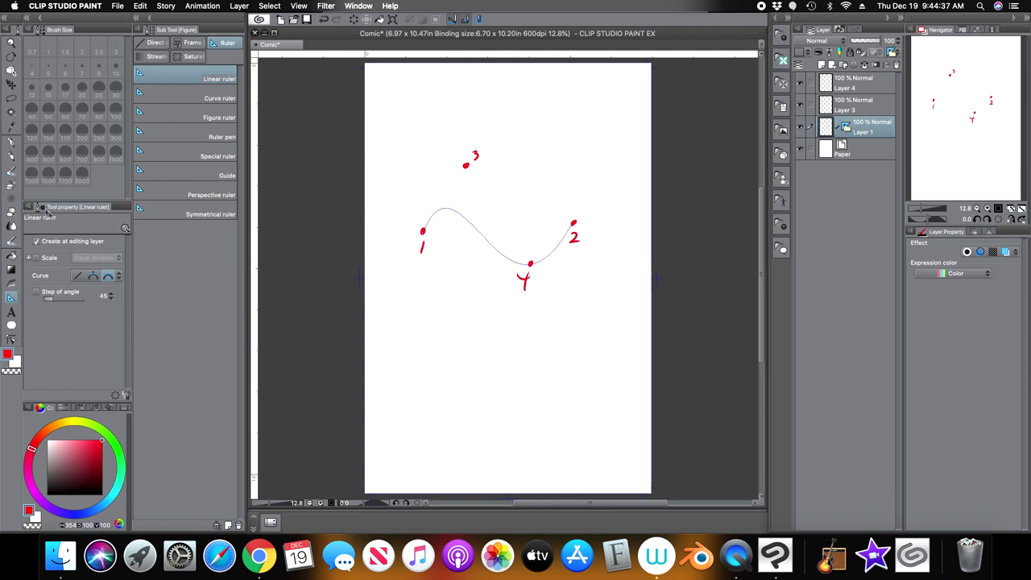
Step: Trace the S-shaped ruler with the red G-pen, and clear the stroke and numbered marks from Layer 1
key(p)
mouse_move(439, 215)
mouse_down()
mouse_move(469, 222)
mouse_move(495, 247)
mouse_move(572, 222)
mouse_up()
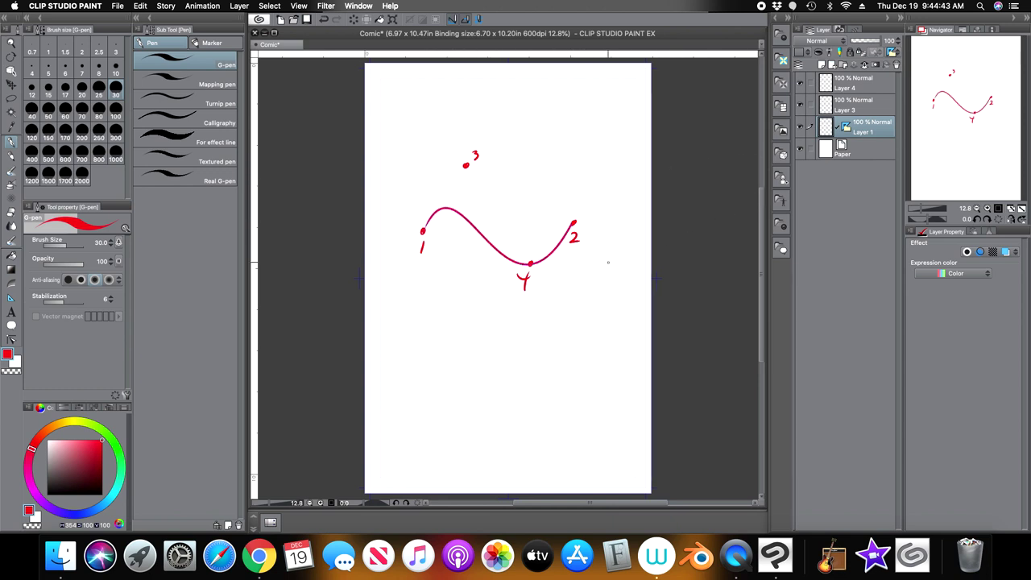
click(353, 20)
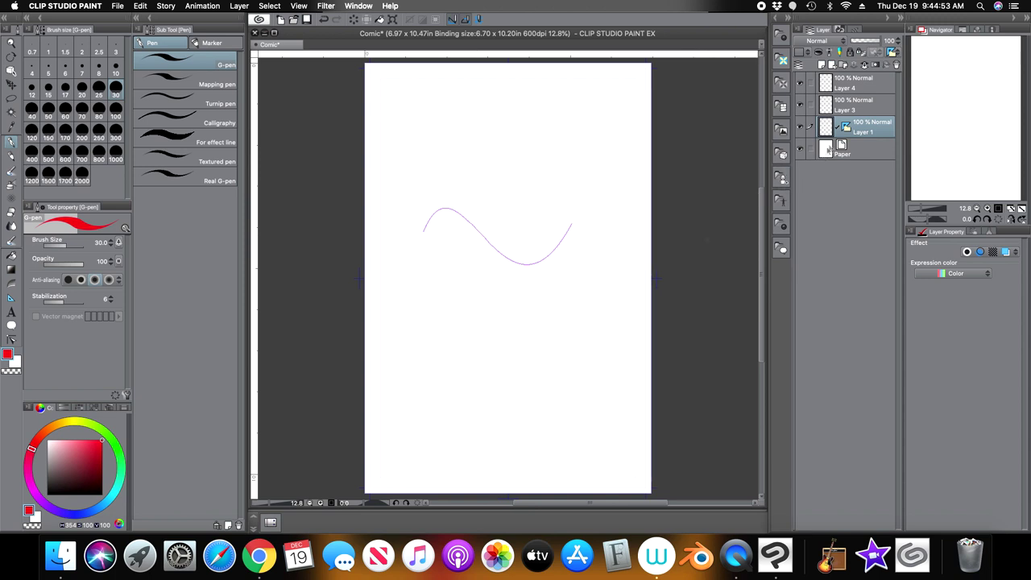
Step: Make Layer 1's ruler show in all layers and trace it with the red G-pen on Layer 3
click(893, 52)
click(894, 67)
click(848, 106)
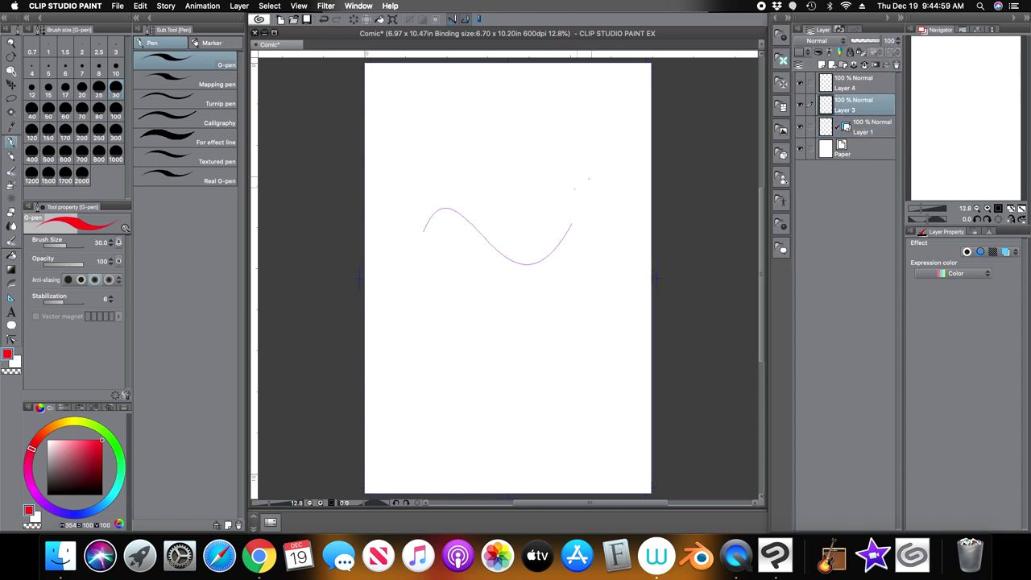
drag(427, 234, 572, 224)
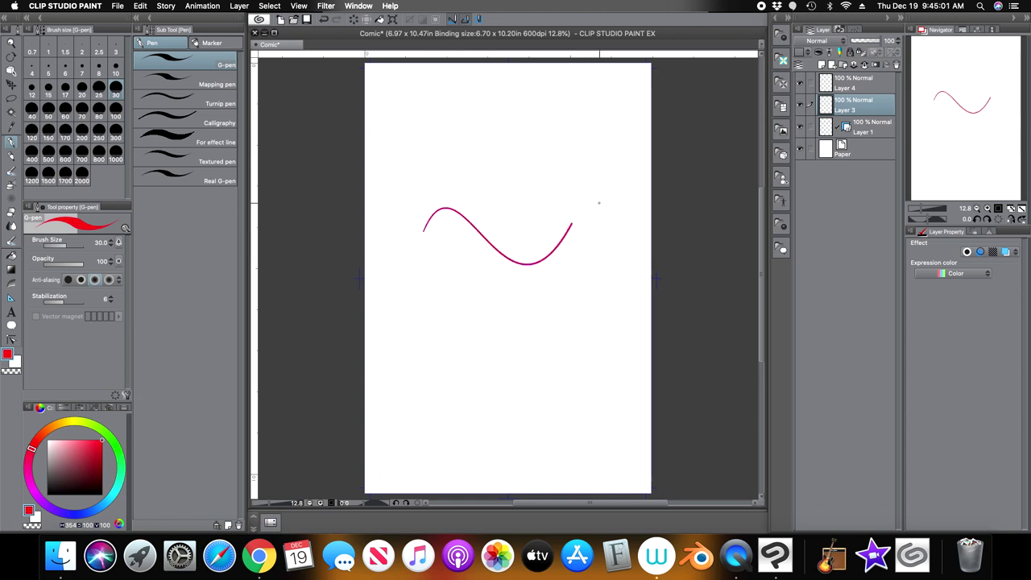
Step: Test red dots on Layer 1 and Layer 3 and hide Layer 1 together with its ruler
key(alt+bracketleft)
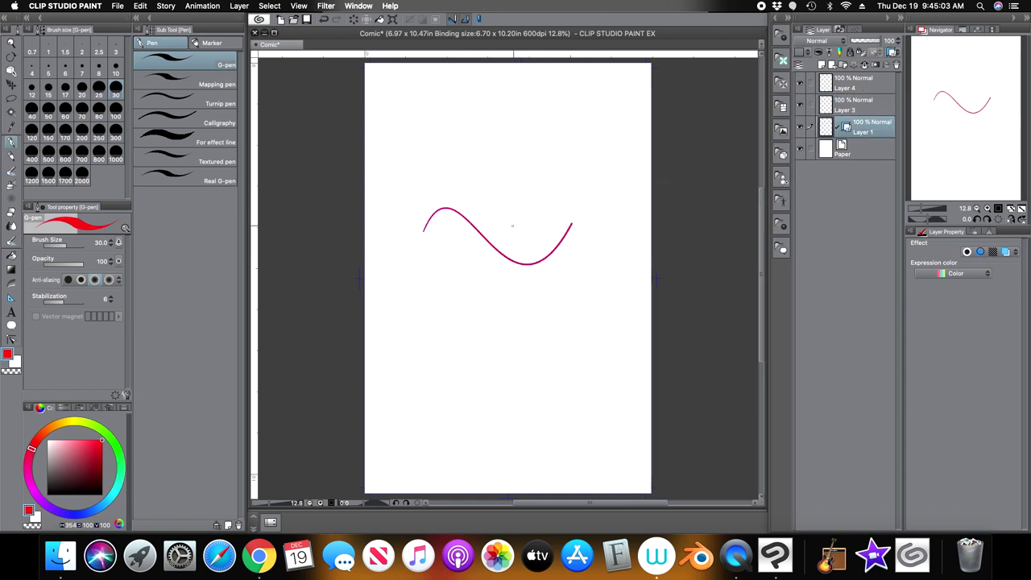
click(456, 269)
key(alt+bracketright)
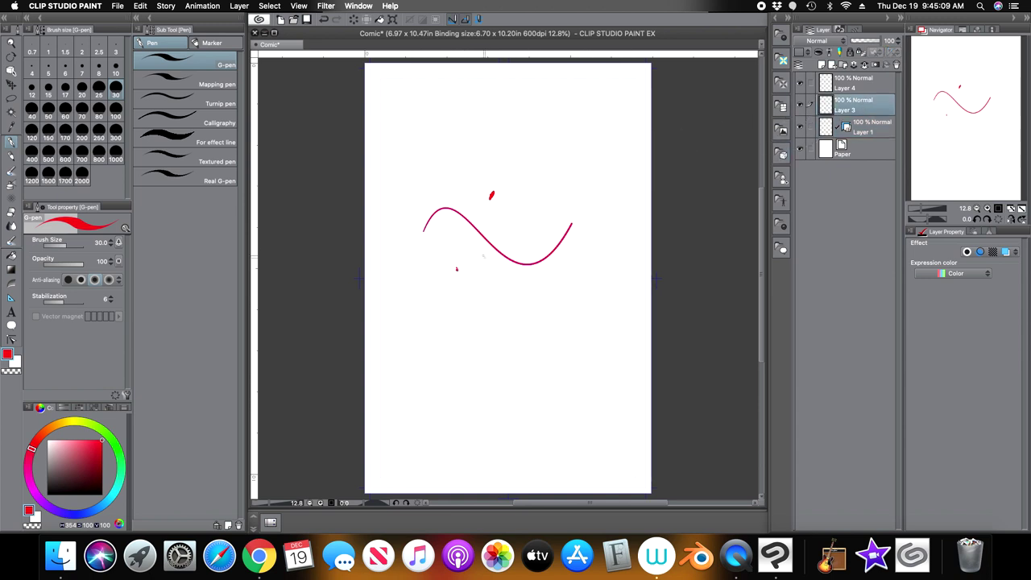
click(800, 127)
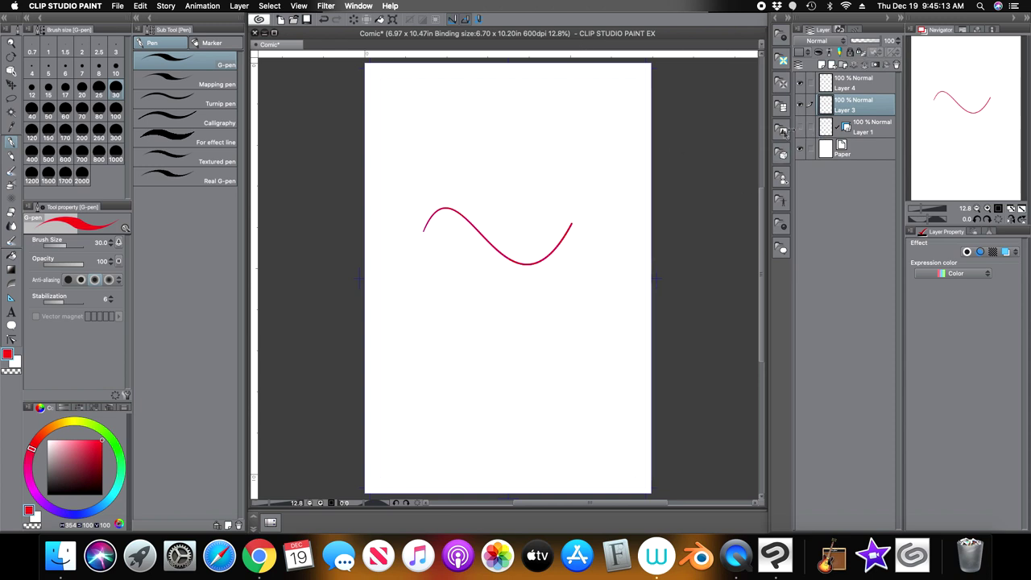
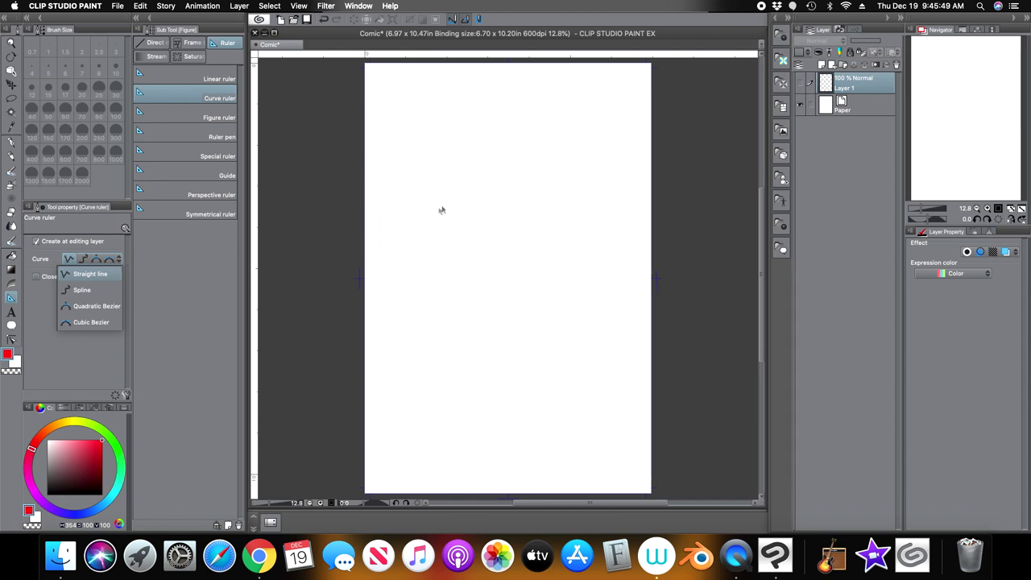
Step: Add a new layer above Layer 1 and make Layer 1 visible and empty
click(415, 220)
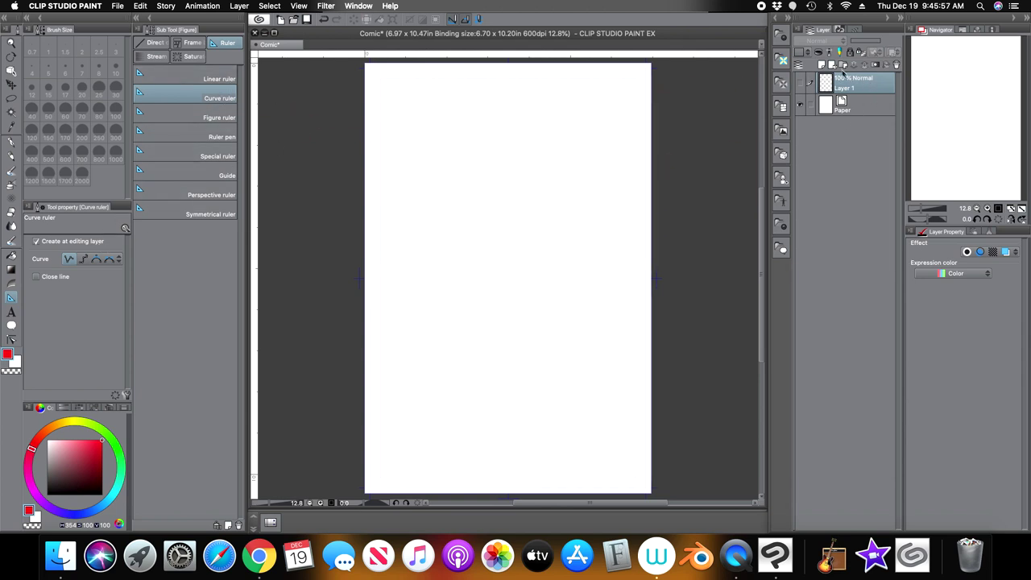
click(826, 65)
click(810, 109)
click(803, 107)
click(355, 21)
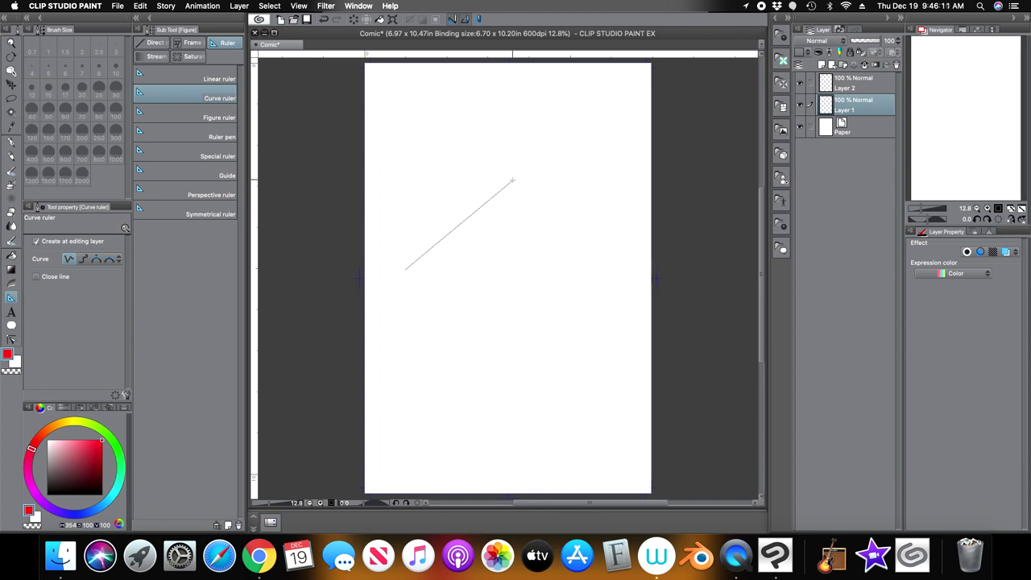
Step: Create a closed, roughly rectangular Curve ruler with straight segments on Layer 1, and undo it
click(571, 265)
click(476, 350)
double_click(407, 274)
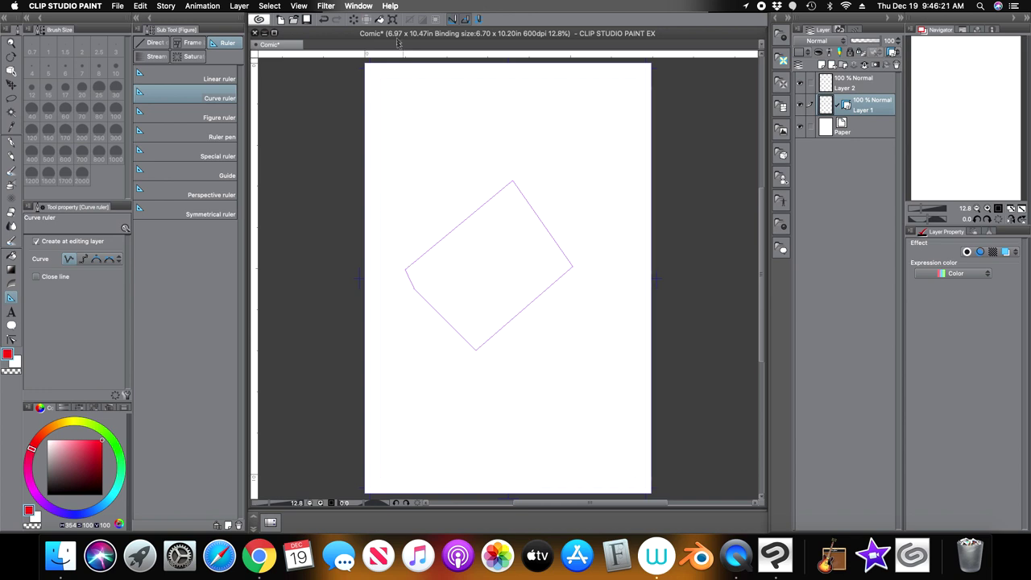
click(323, 20)
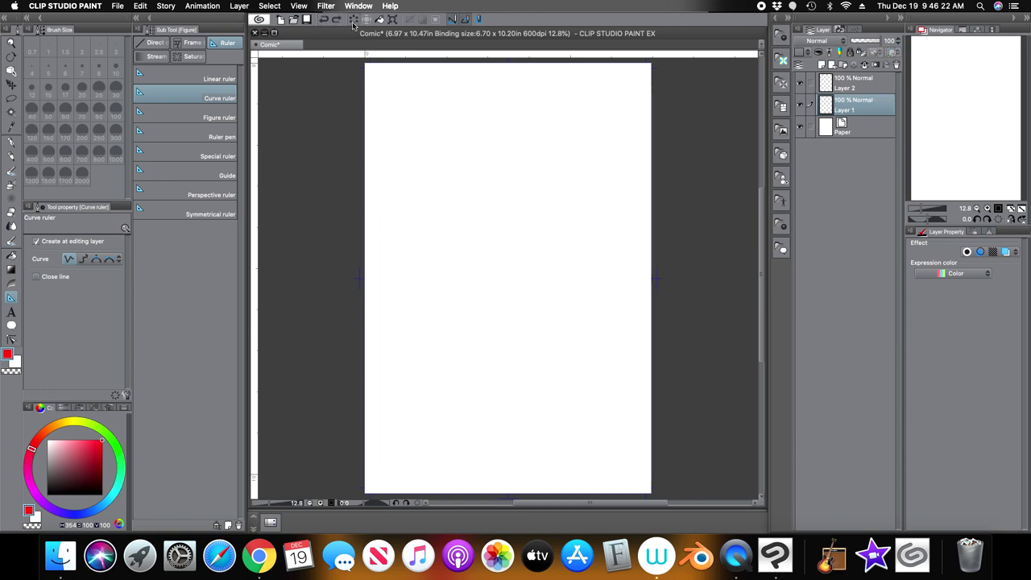
Step: Turn on Close line and create a closed, tilted four-sided Curve ruler with straight segments in Layer 1's upper area
click(37, 278)
click(428, 174)
click(561, 142)
click(571, 244)
click(448, 286)
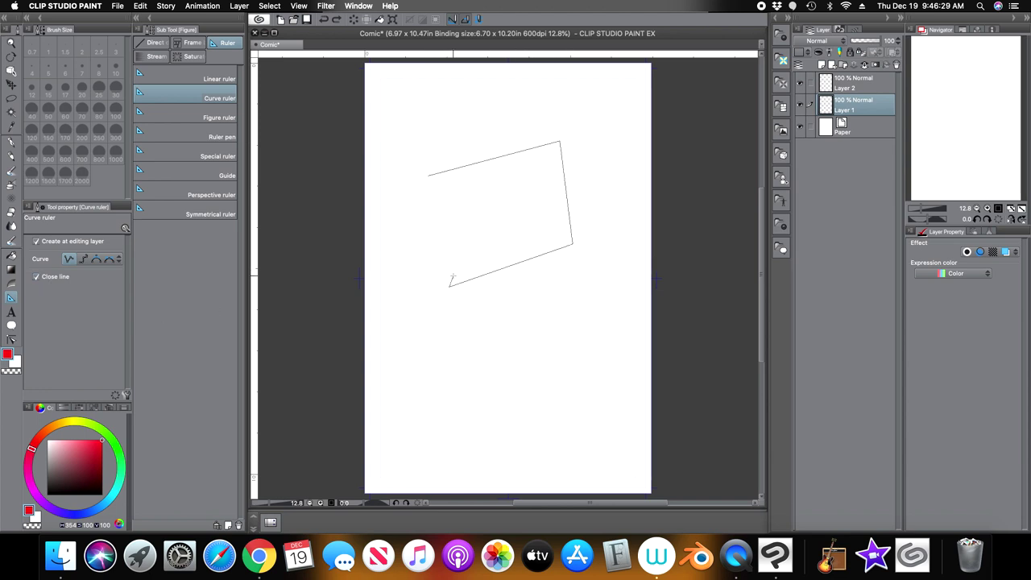
double_click(450, 285)
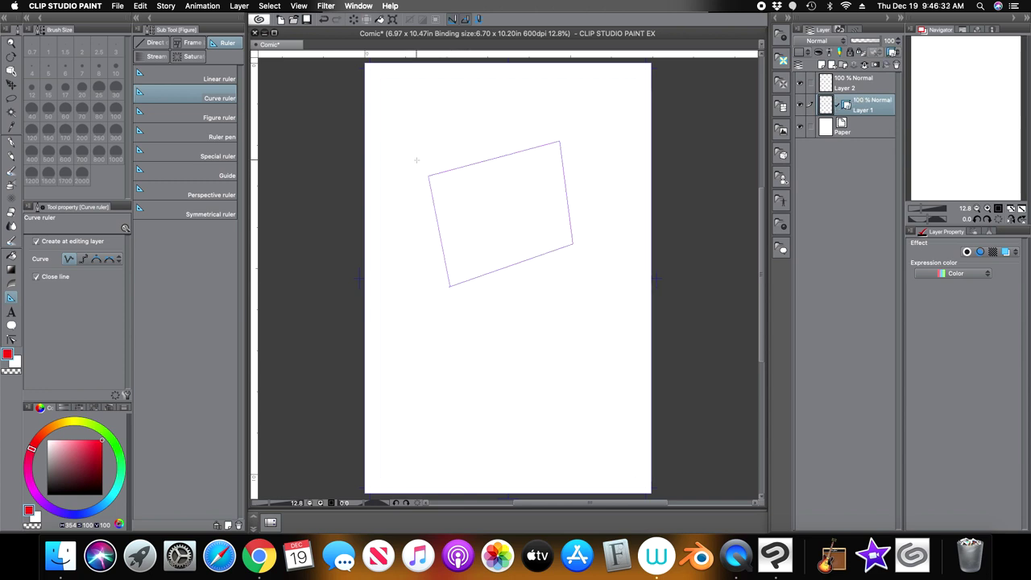
Step: Trace all four sides of the closed ruler with the red G-pen on Layer 2
click(11, 142)
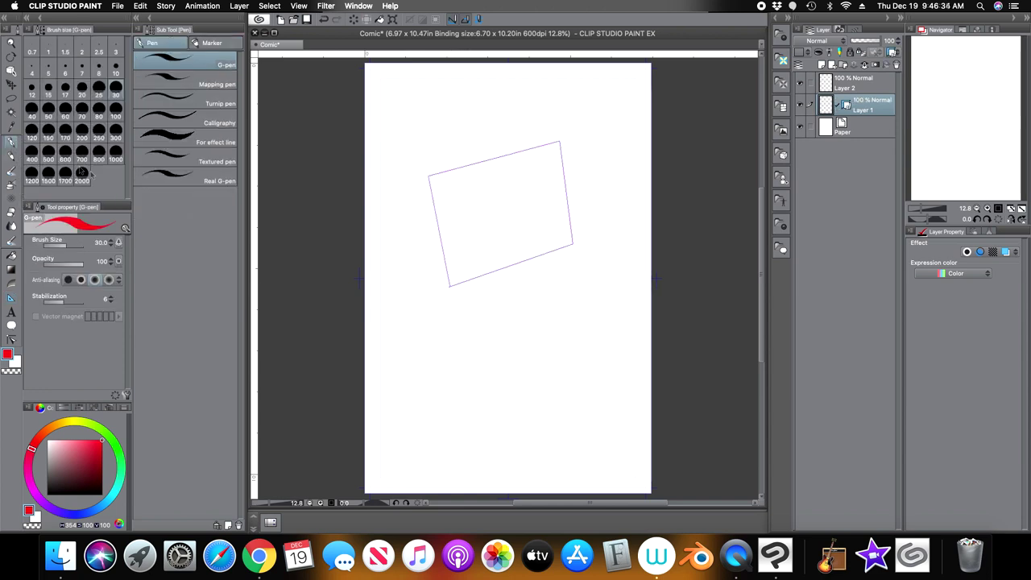
click(853, 82)
mouse_move(431, 176)
mouse_down()
mouse_move(490, 160)
mouse_move(556, 166)
mouse_move(550, 225)
mouse_move(526, 252)
mouse_move(463, 255)
mouse_move(472, 173)
mouse_up()
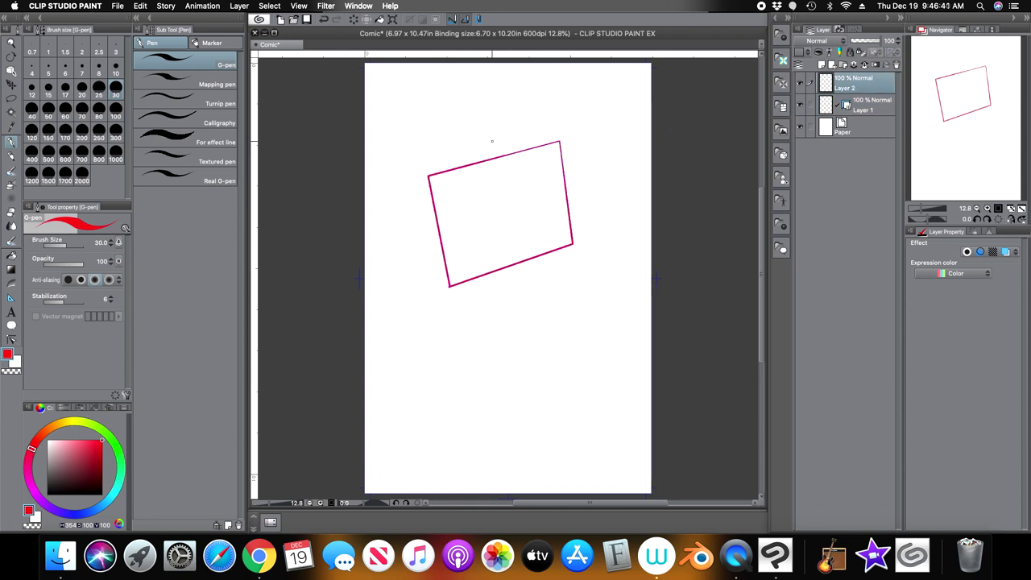
Step: Delete Layer 1's ruler, and delete Layer 2 together with its red outline
drag(846, 106, 894, 52)
click(588, 212)
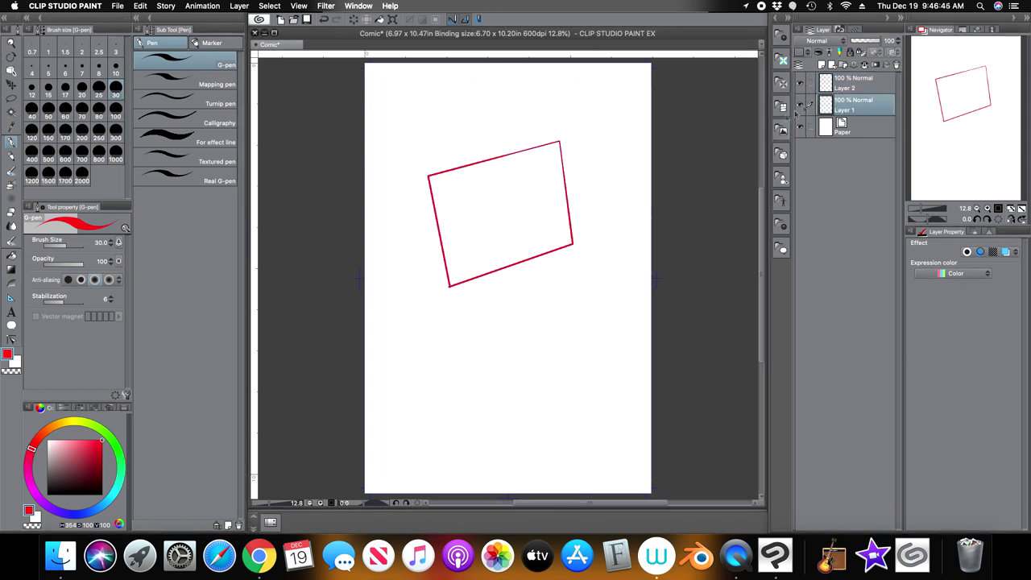
click(856, 81)
click(897, 63)
click(573, 211)
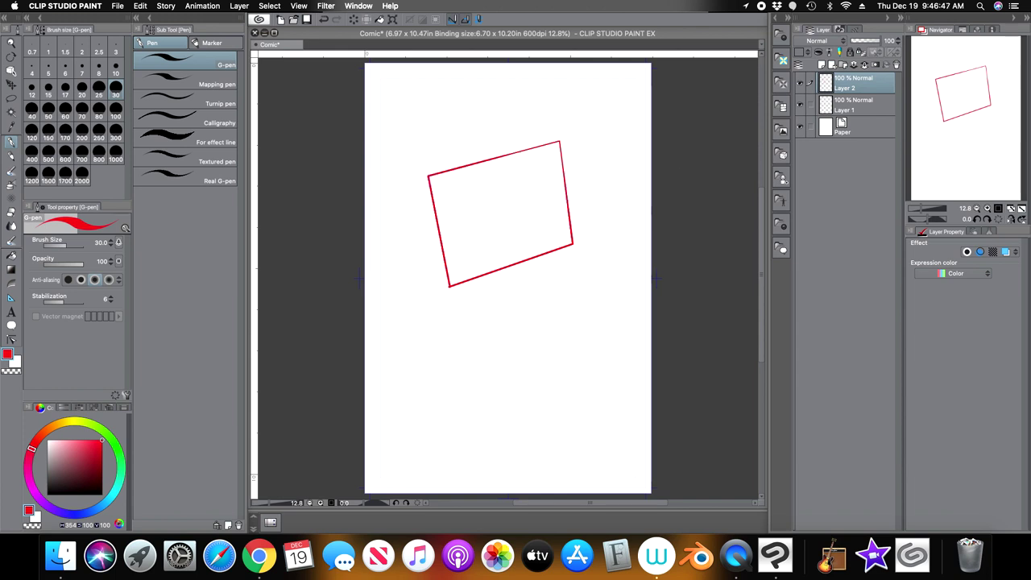
Step: Create a closed Spline Curve ruler on Layer 1 in a figure-eight shape filling most of the page, and undo it
click(11, 297)
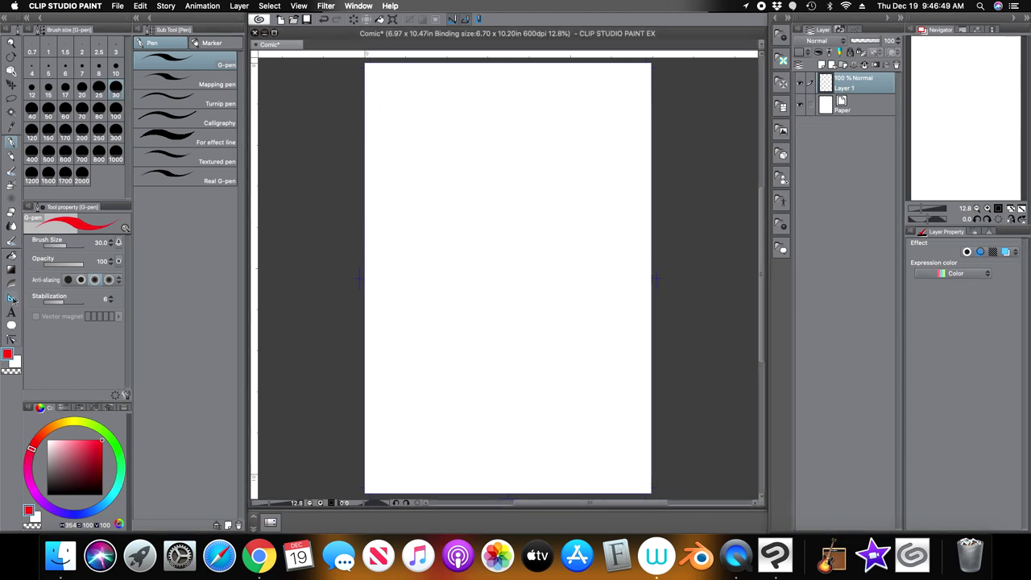
click(84, 260)
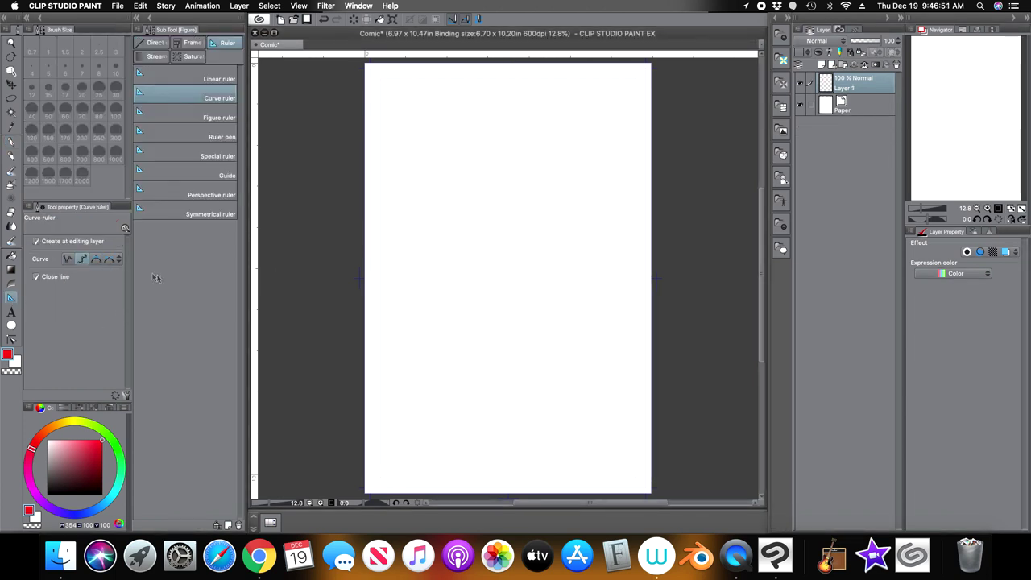
click(408, 189)
click(467, 154)
click(556, 197)
click(520, 290)
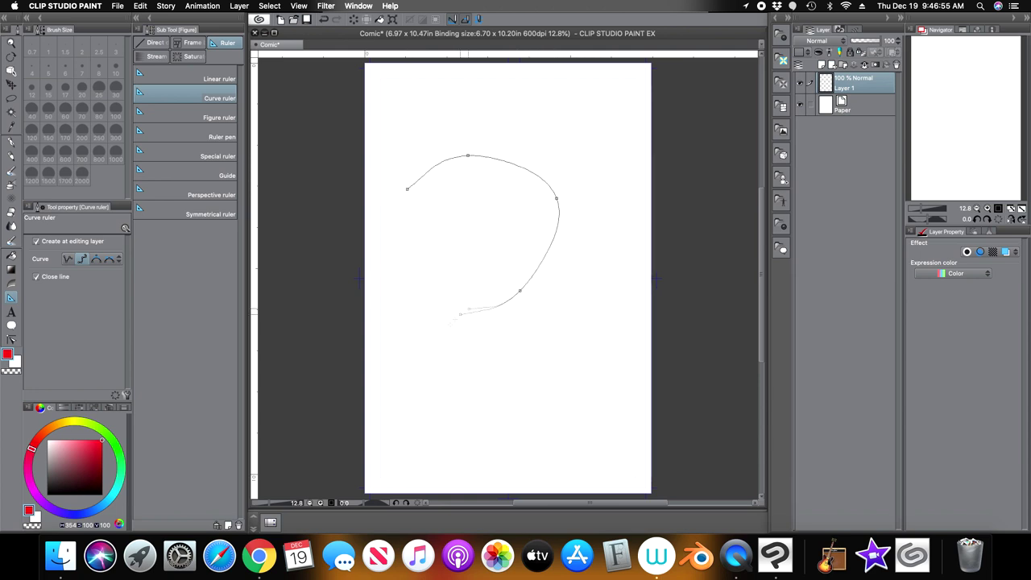
click(426, 372)
click(492, 442)
click(601, 376)
double_click(624, 310)
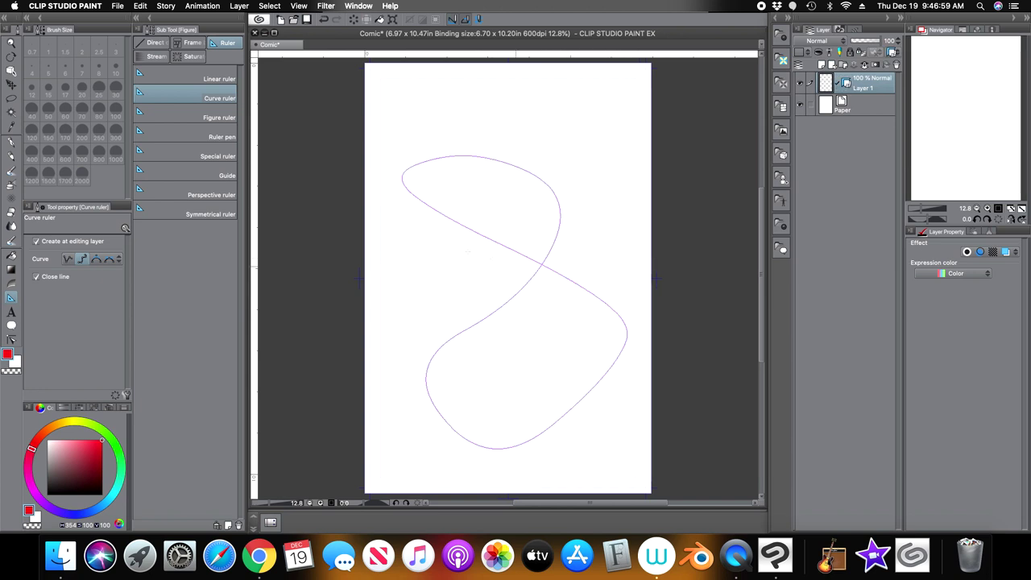
click(325, 21)
Step: Turn off Close line, create an open S-like Spline Curve ruler down the page, and undo it
click(36, 277)
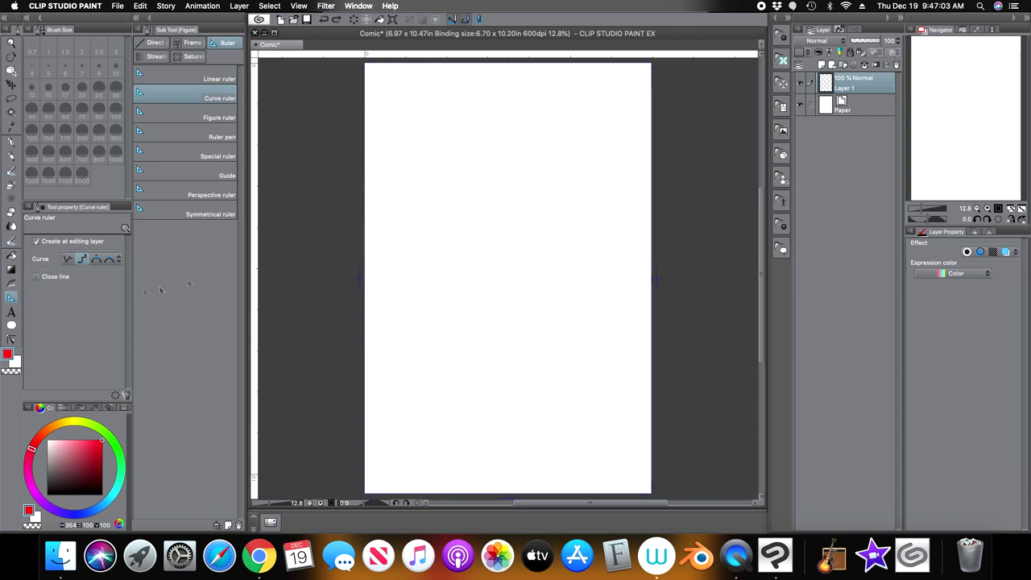
click(515, 133)
click(454, 189)
click(460, 309)
click(580, 311)
click(565, 404)
click(460, 426)
double_click(431, 371)
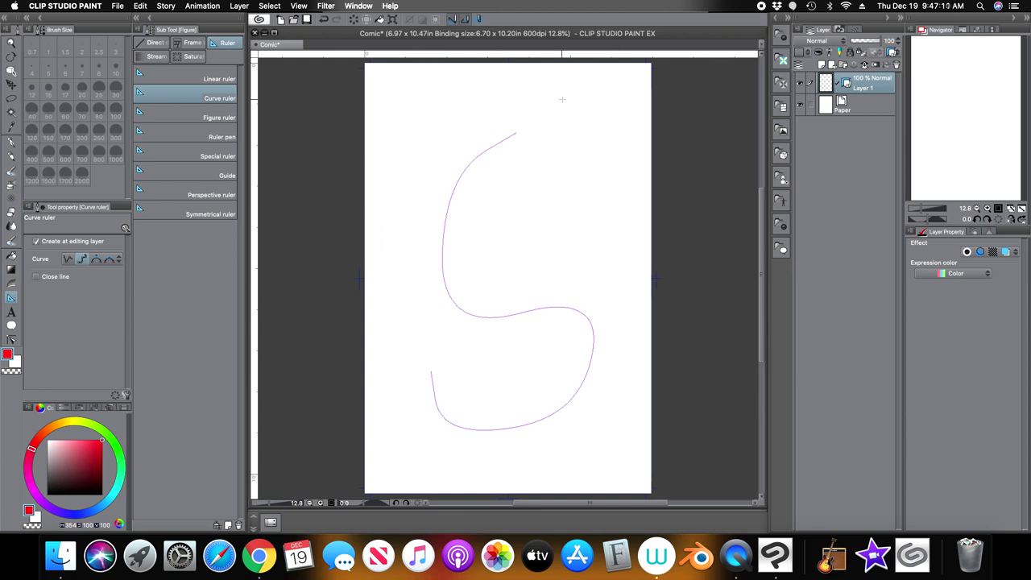
click(351, 20)
Step: Create an open, winding Quadratic Bezier Curve ruler across the upper part of the page on Layer 1
click(96, 258)
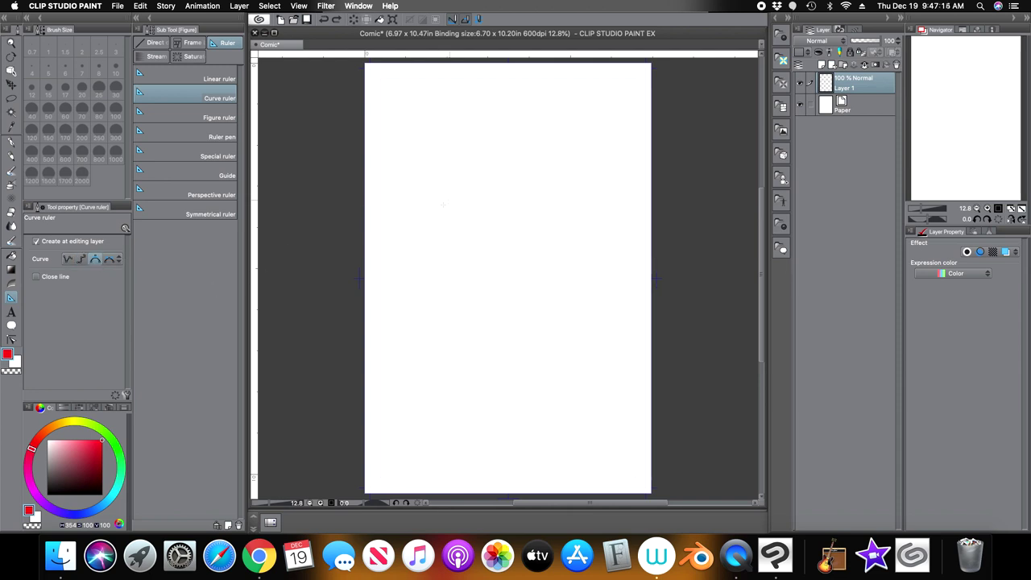
click(119, 259)
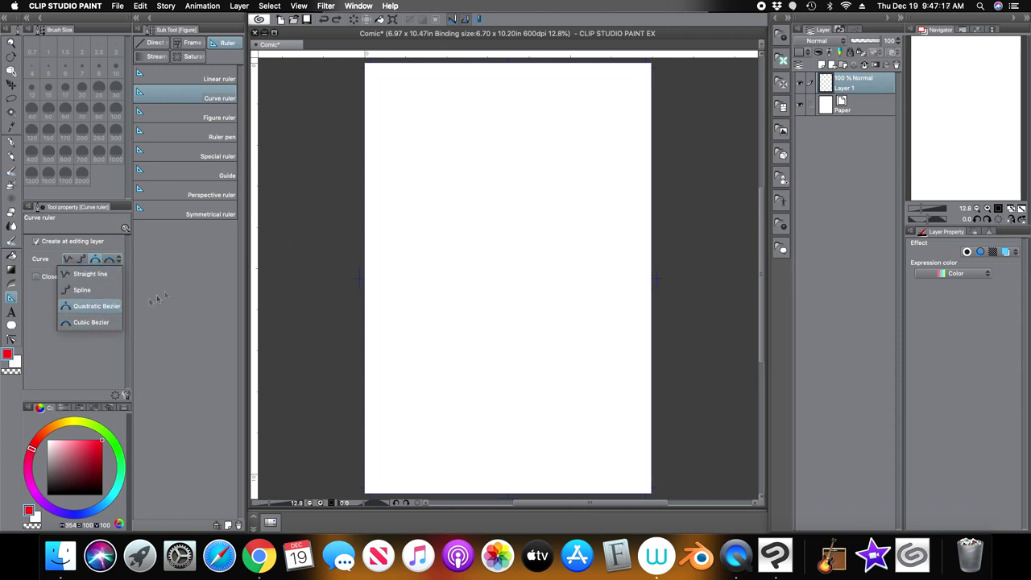
click(119, 259)
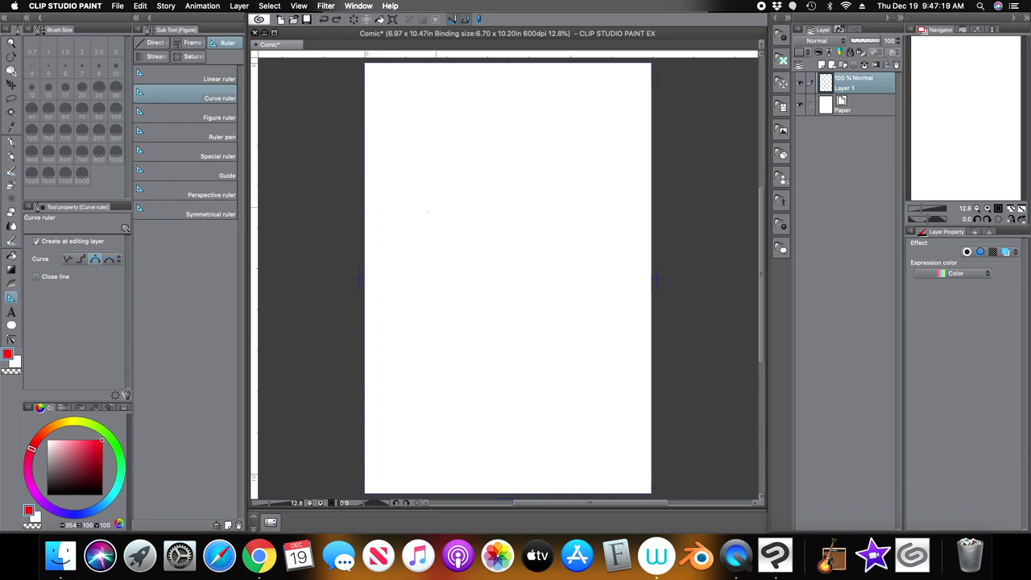
drag(411, 219, 586, 214)
click(440, 117)
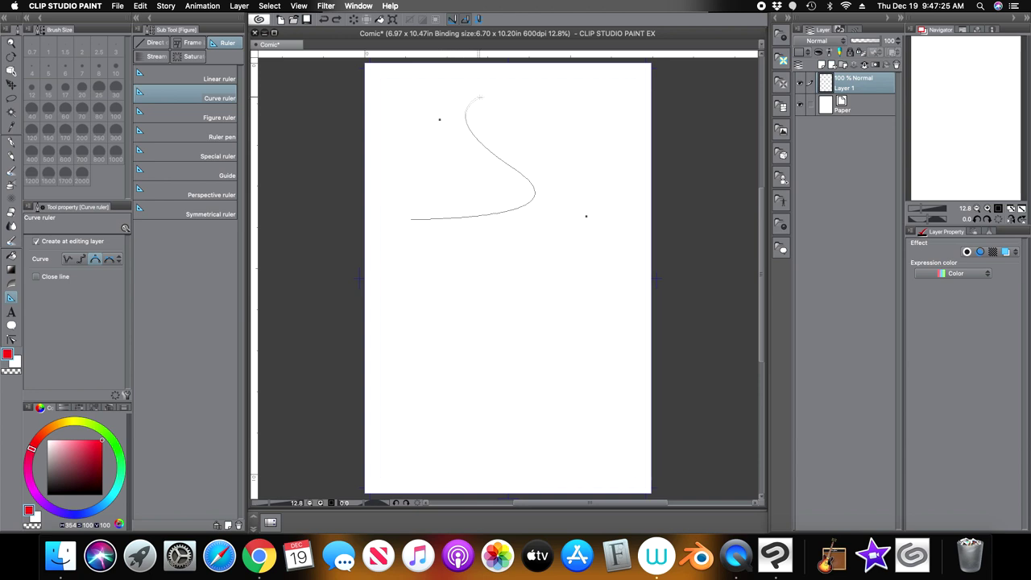
click(526, 91)
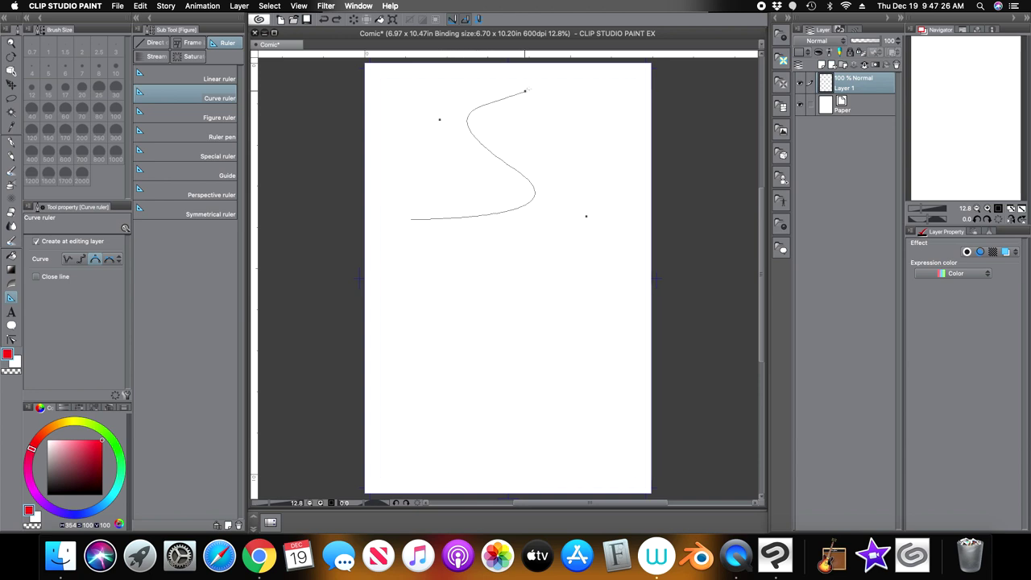
double_click(609, 138)
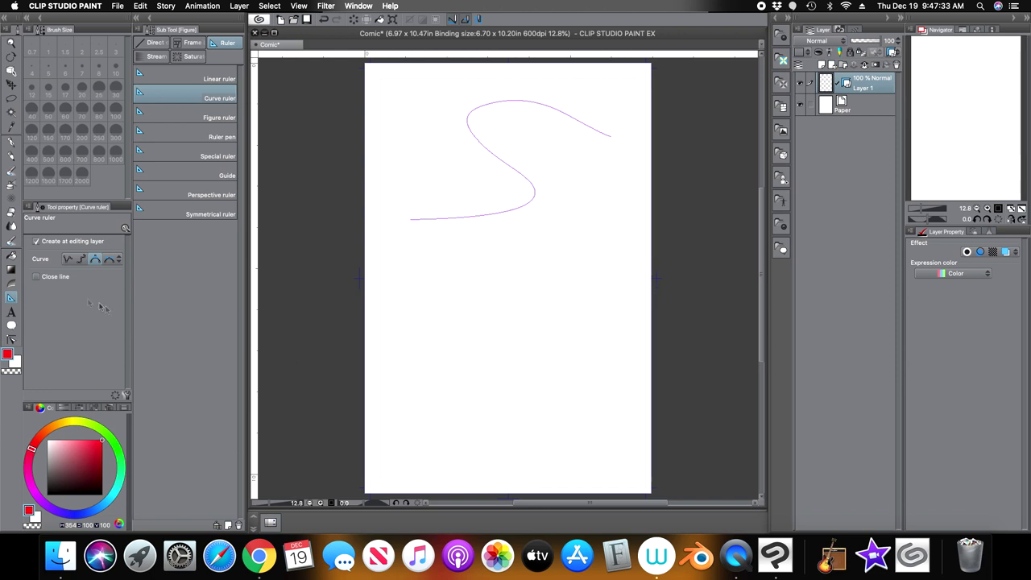
Step: Create an open, self-crossing Cubic Bezier Curve ruler on Layer 1, and undo it
click(108, 259)
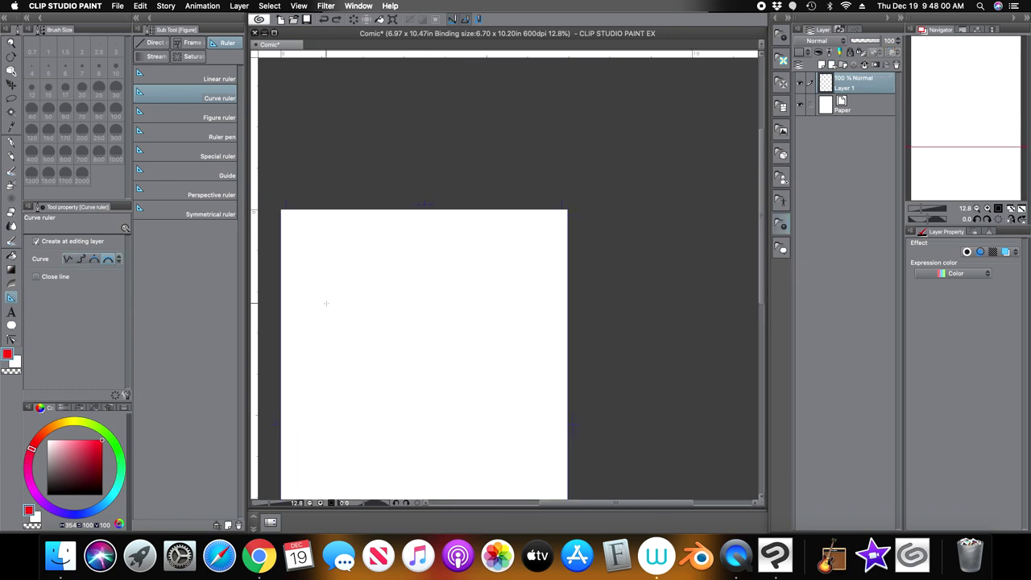
click(118, 259)
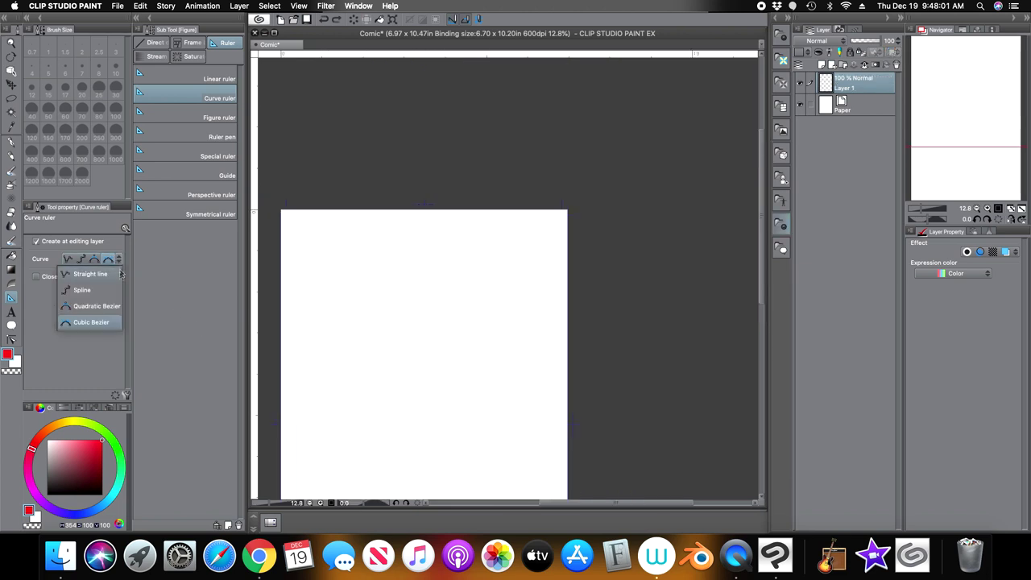
click(323, 409)
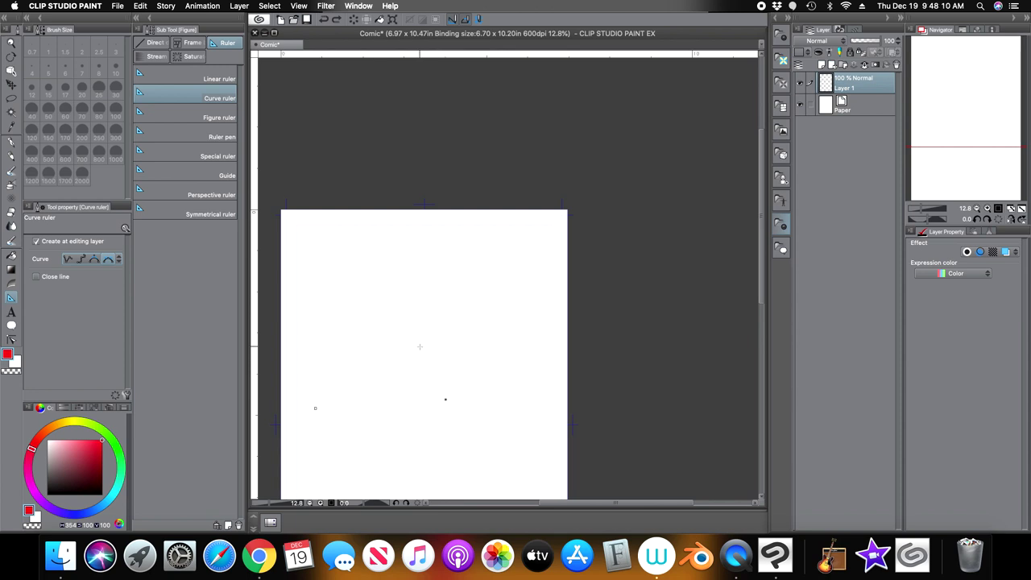
mouse_move(339, 327)
mouse_down()
mouse_move(363, 276)
mouse_move(418, 297)
mouse_move(407, 363)
mouse_move(377, 402)
mouse_move(330, 435)
mouse_move(327, 403)
mouse_move(314, 405)
mouse_move(292, 358)
mouse_up()
drag(428, 299, 487, 372)
drag(338, 465, 498, 476)
scroll(464, 468, down, 3)
key(Return)
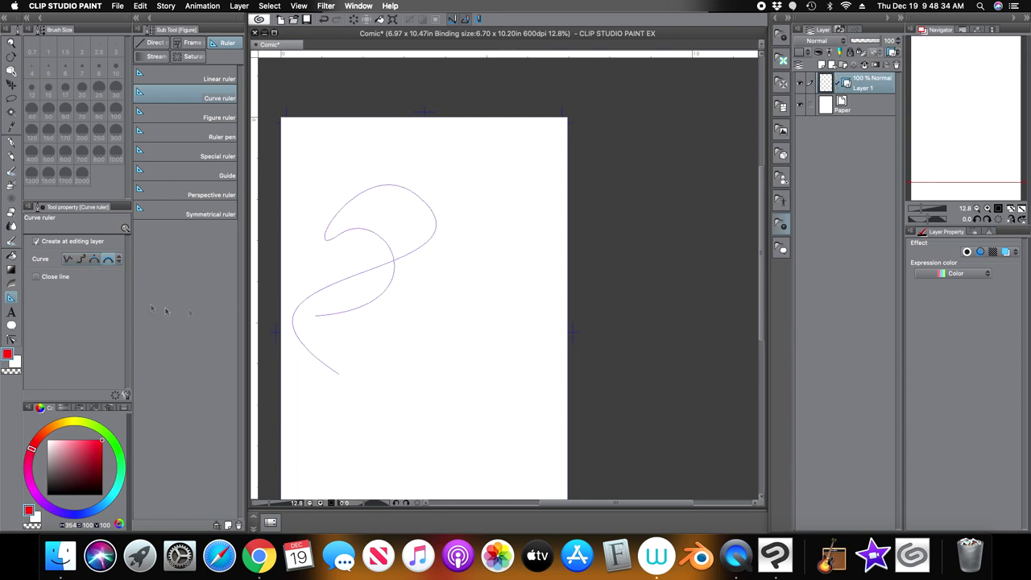
click(119, 261)
click(117, 323)
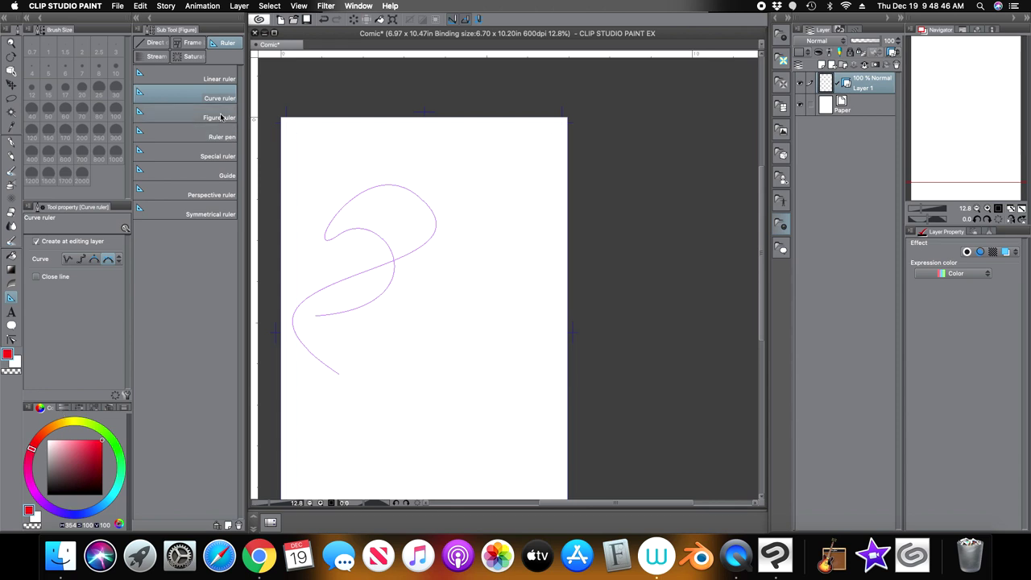
click(323, 19)
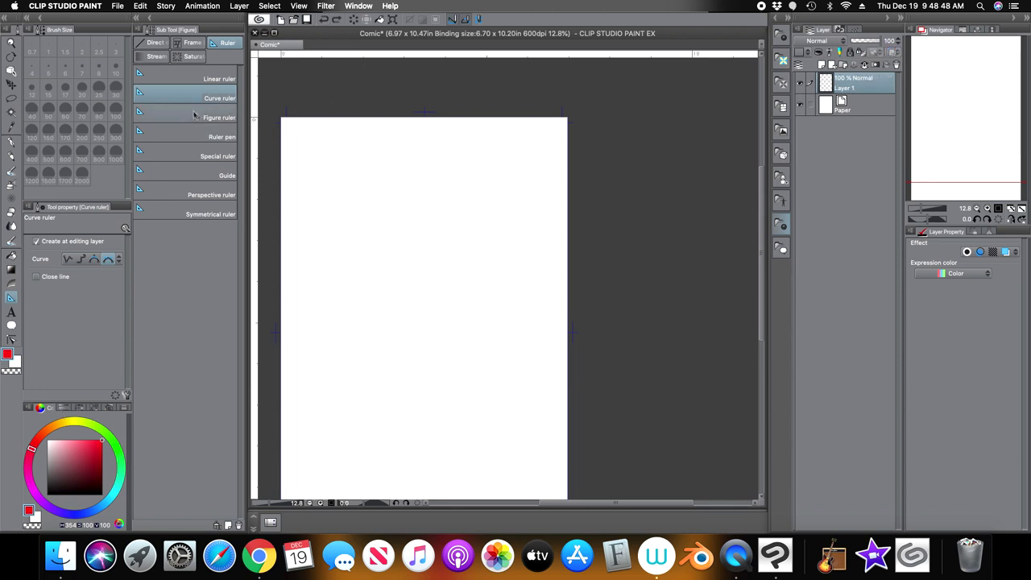
Step: With the Figure ruler, create a rotated six-sided polygon ruler and a rotated eight-sided one below it on Layer 1
click(231, 115)
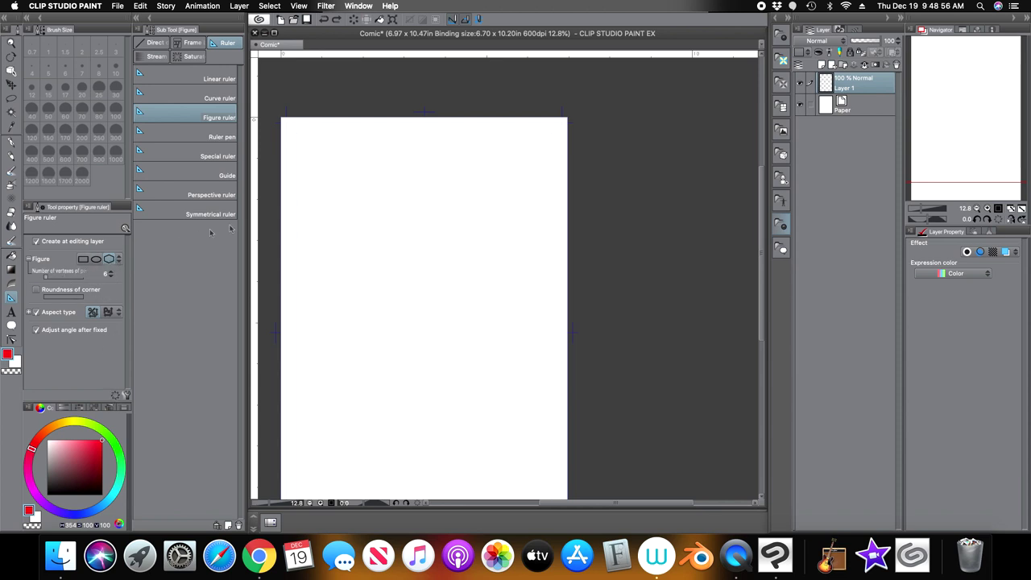
drag(336, 180, 472, 282)
click(394, 247)
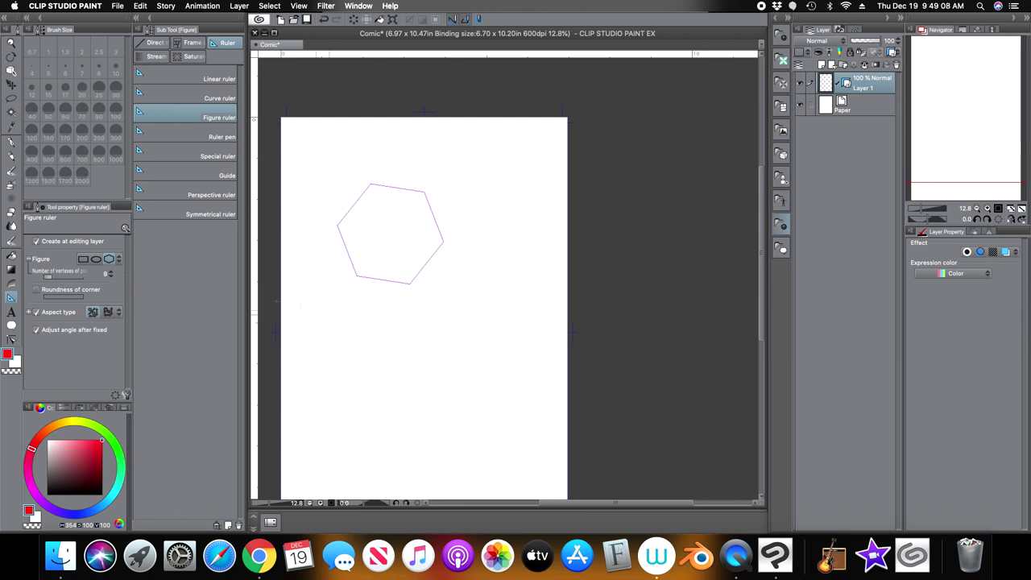
drag(358, 331, 469, 441)
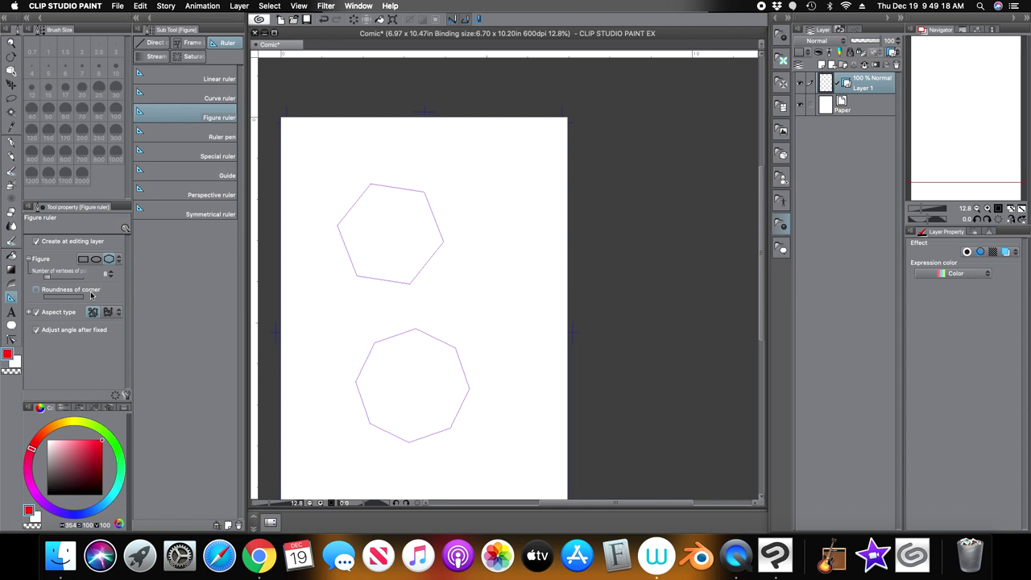
Step: Set the Figure ruler's shape to ellipse and undo both polygon rulers
click(96, 258)
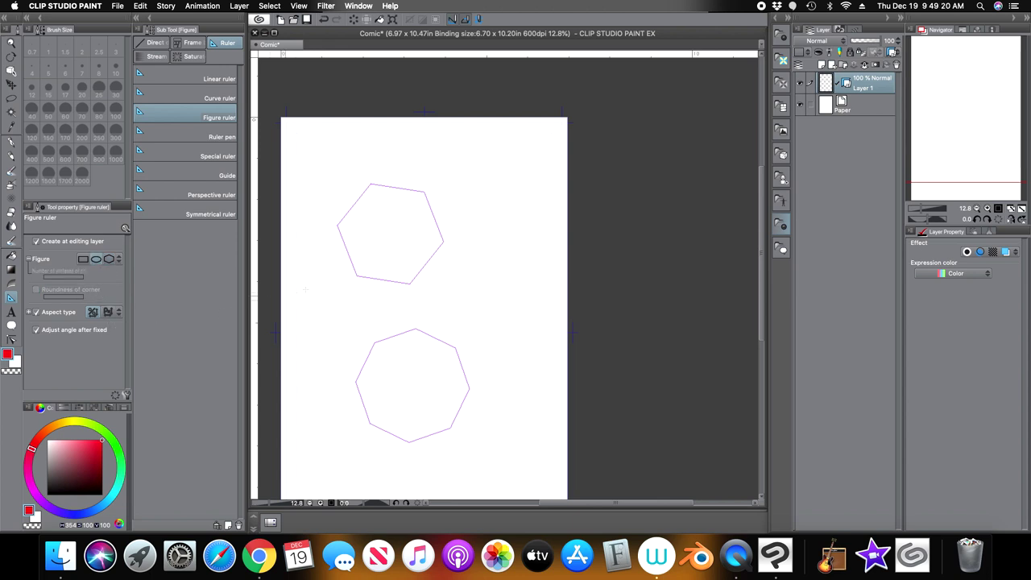
click(323, 20)
click(324, 20)
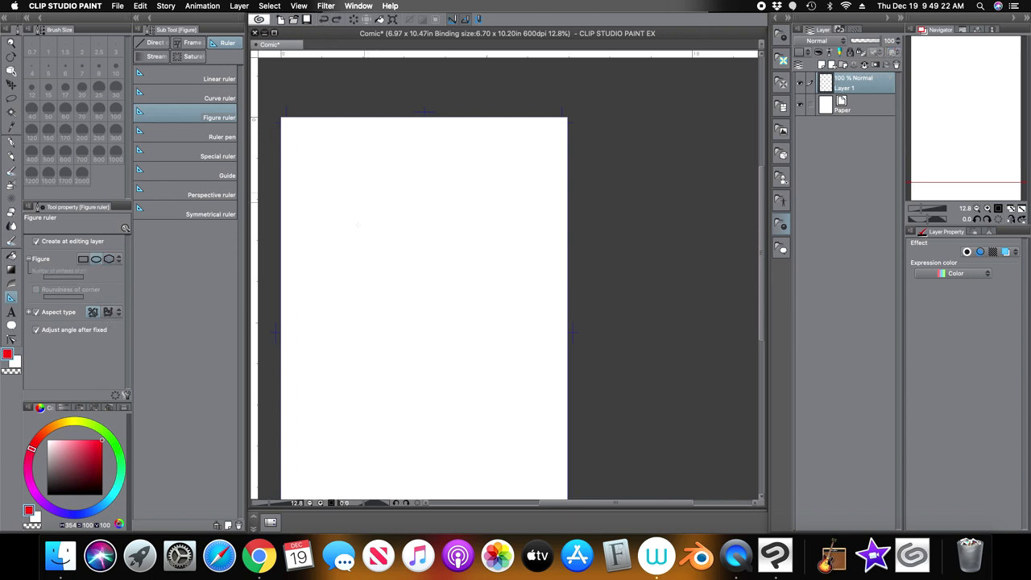
Step: Create a circular Figure ruler with fixed aspect and angle adjustment in the page's upper middle, and undo it
drag(360, 229, 471, 346)
click(498, 238)
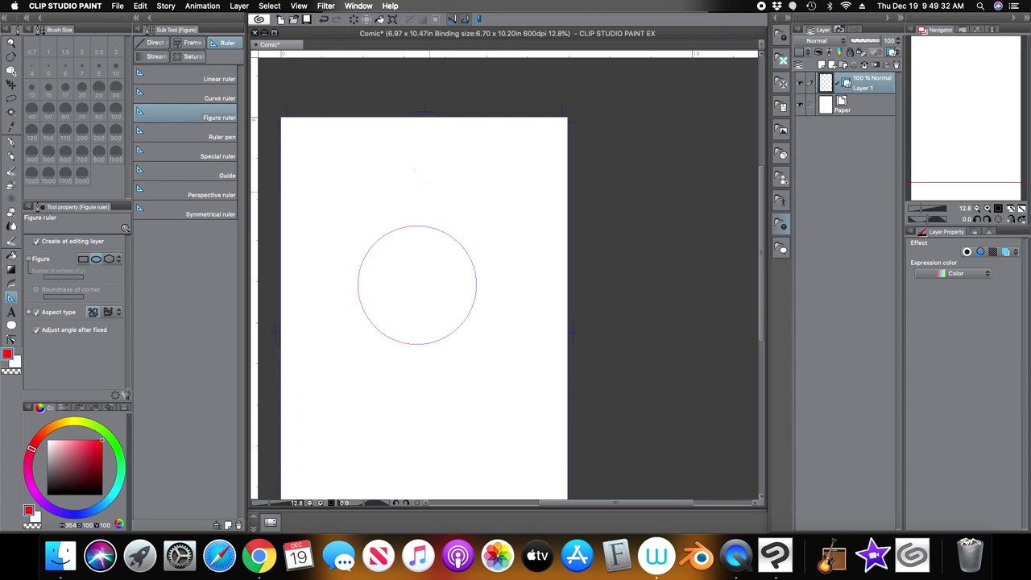
click(323, 20)
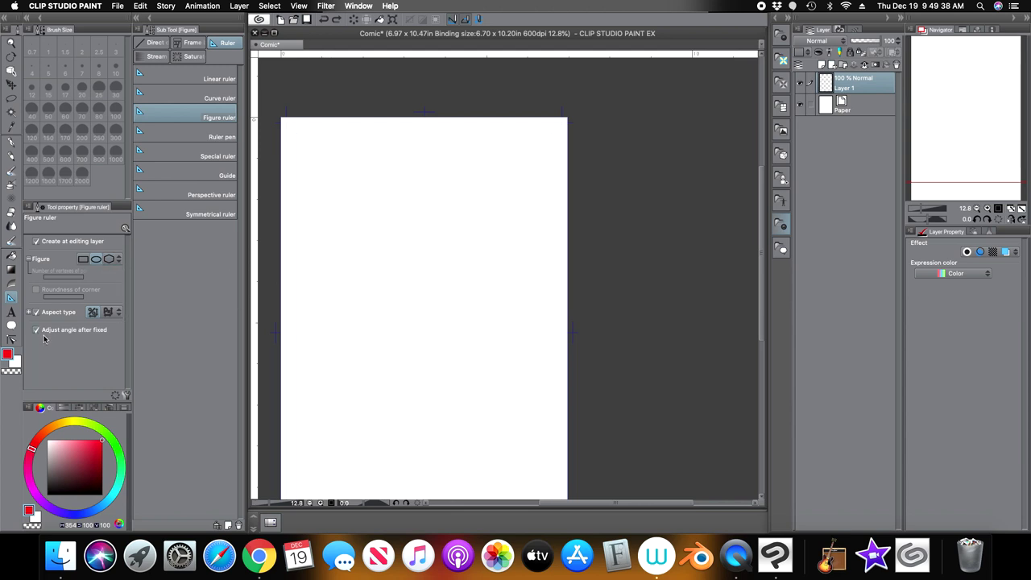
Step: Create a circle ruler with Adjust angle after fixed off, and a wide ellipse ruler below it with Aspect type off
click(80, 331)
drag(357, 193, 491, 328)
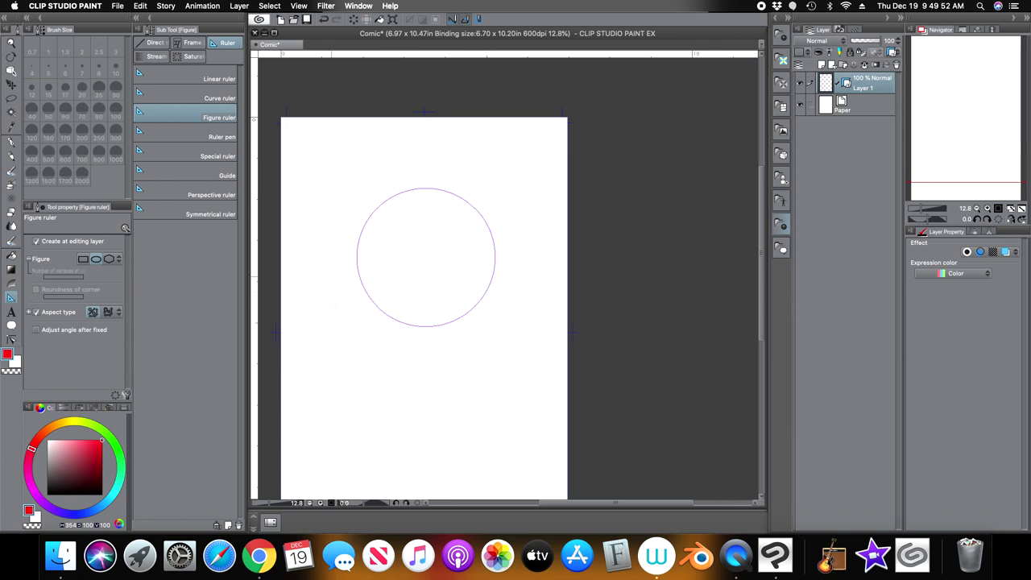
click(36, 312)
drag(347, 342, 505, 416)
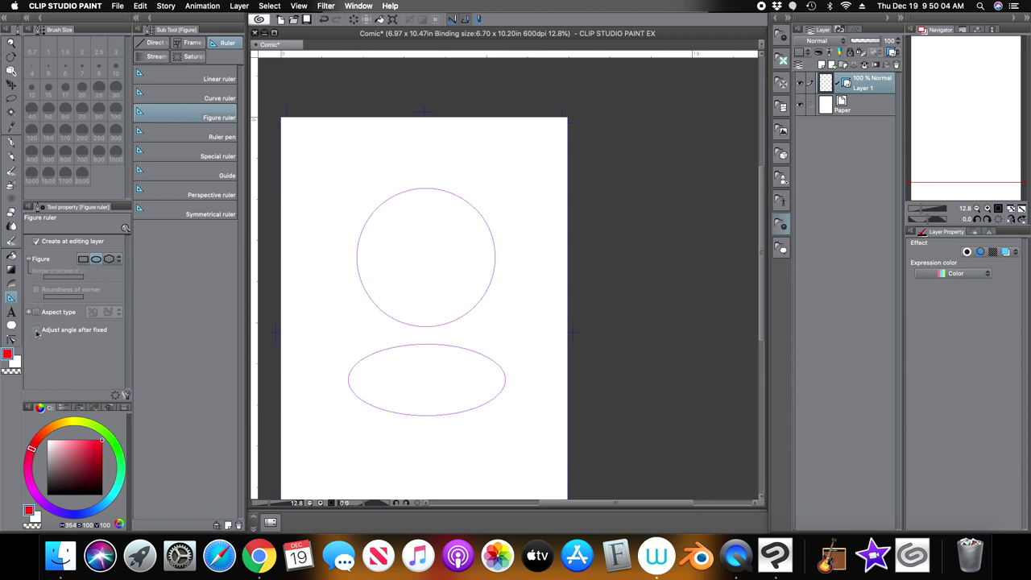
Step: Replace the circle and ellipse rulers with one tilted ellipse ruler, using Adjust angle after fixed
click(323, 20)
click(324, 20)
drag(377, 264, 517, 332)
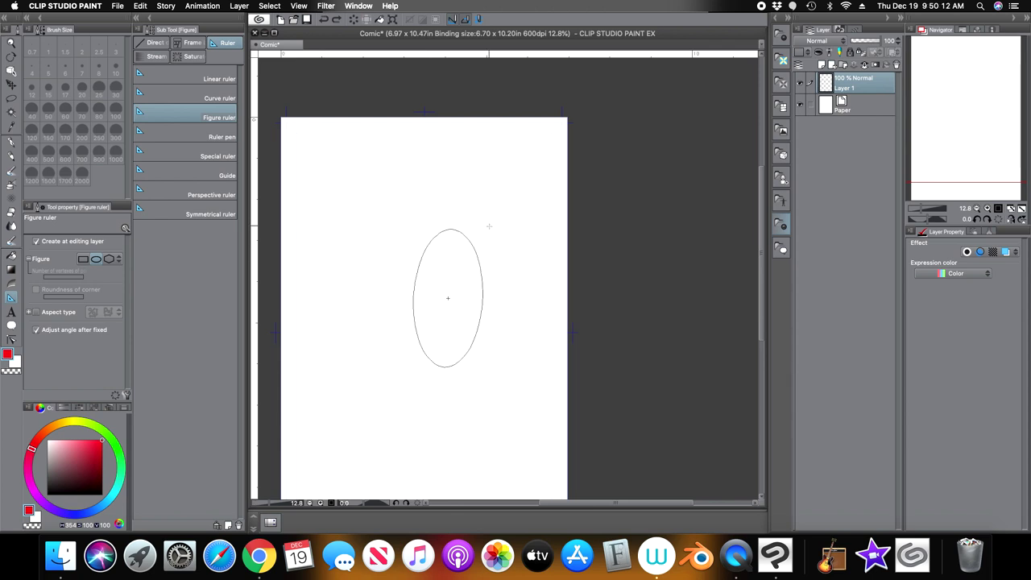
click(439, 219)
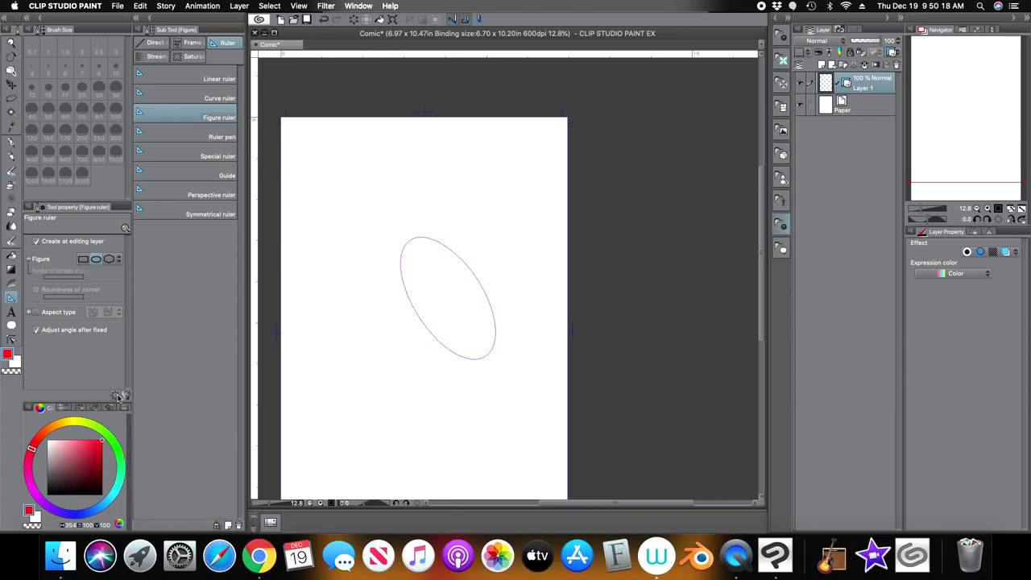
Step: Create a tilted rectangle Figure ruler near the page's top, and an unrotated one mid-page with Adjust angle after fixed off
click(83, 258)
drag(346, 158, 485, 203)
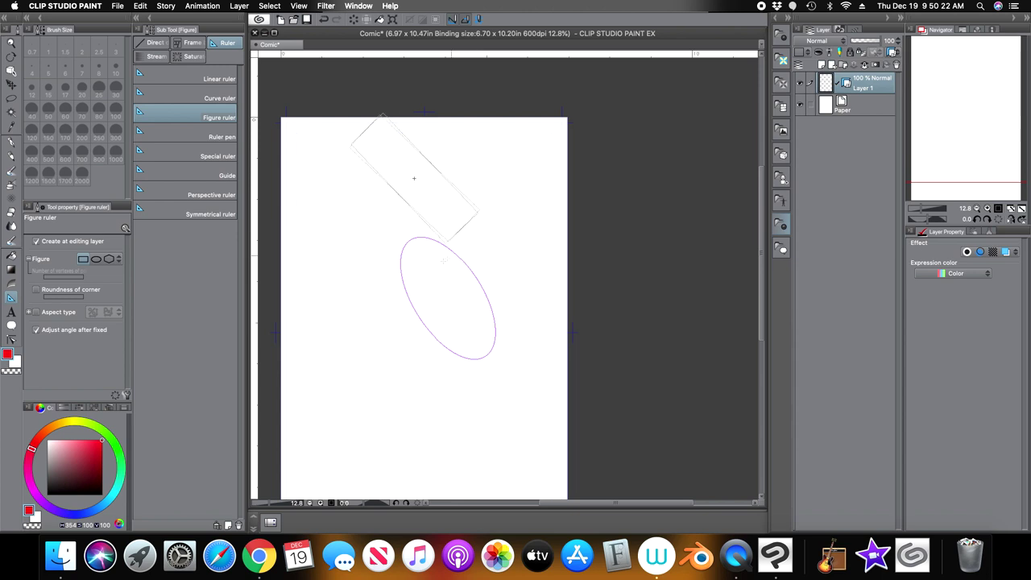
click(314, 202)
click(36, 331)
drag(333, 323, 460, 373)
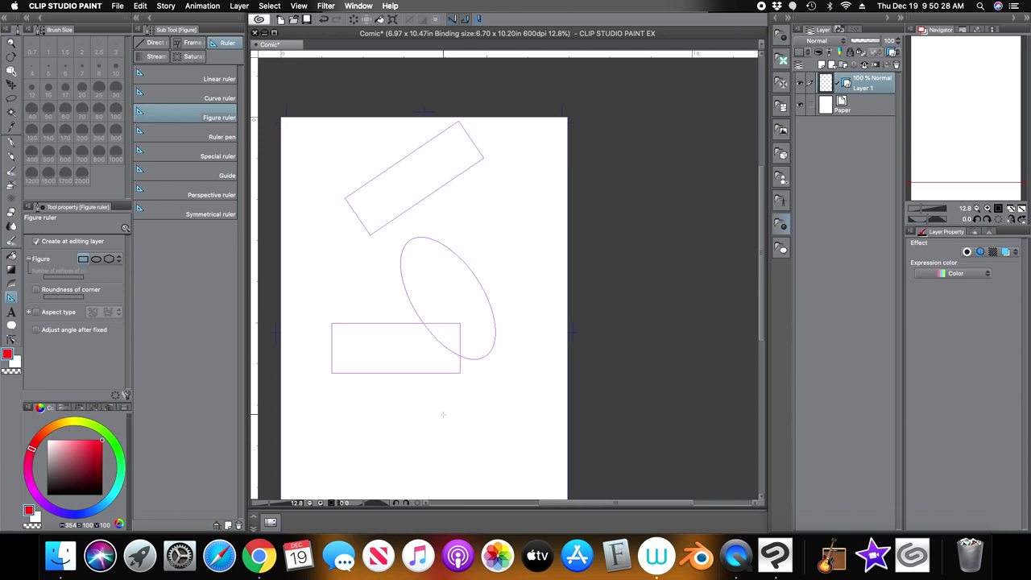
Step: Create a square ruler with Aspect type on, and two rectangle rulers with Specify length at W 2000 and H 1350
click(35, 312)
drag(347, 397, 446, 460)
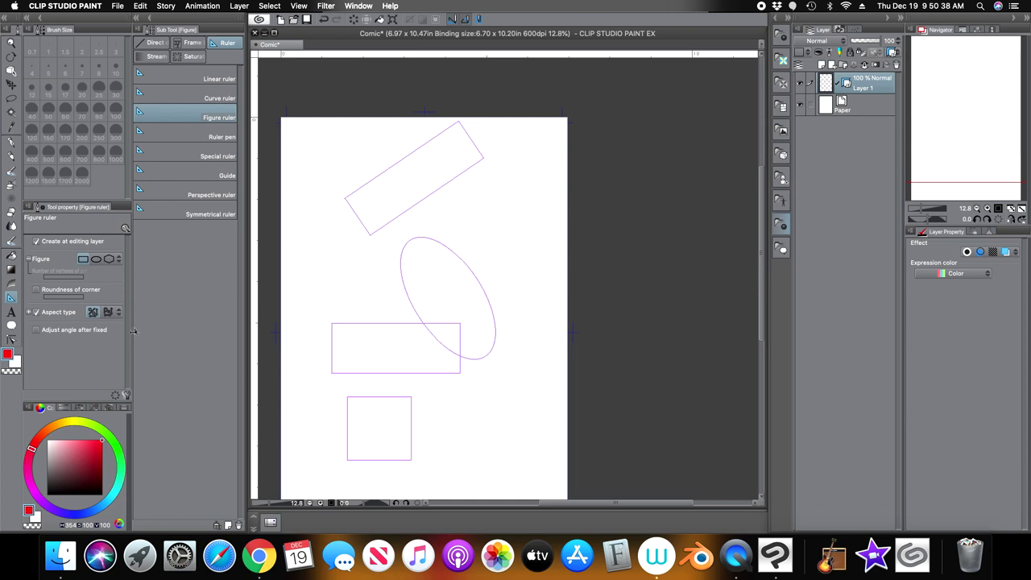
click(118, 312)
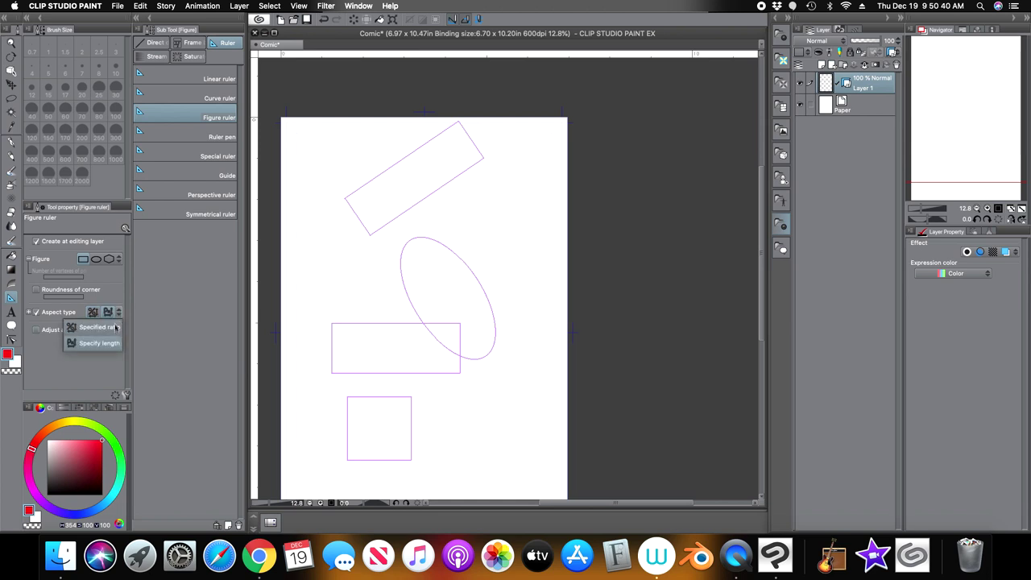
click(115, 344)
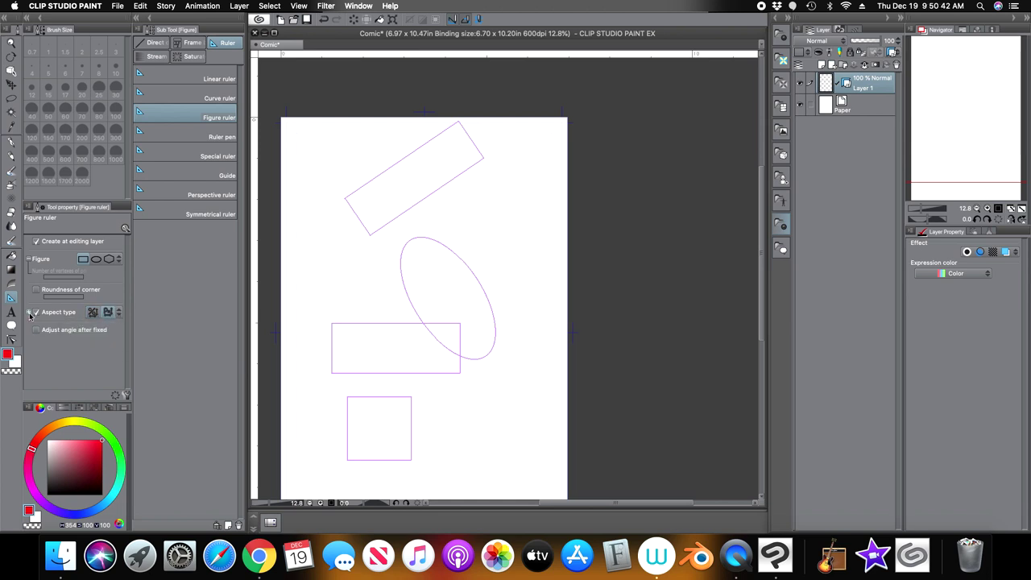
click(29, 312)
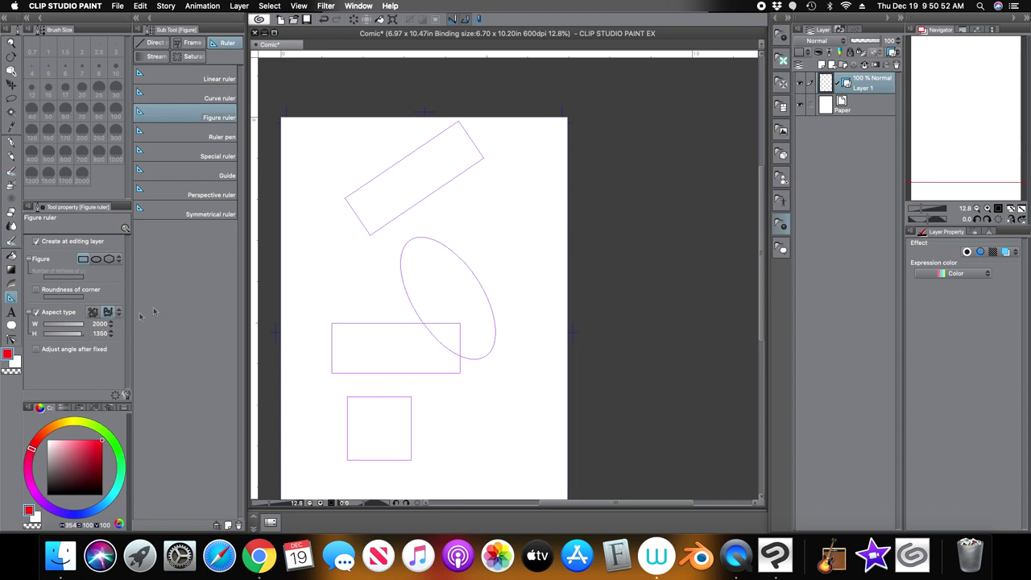
drag(323, 259, 461, 351)
drag(320, 157, 459, 249)
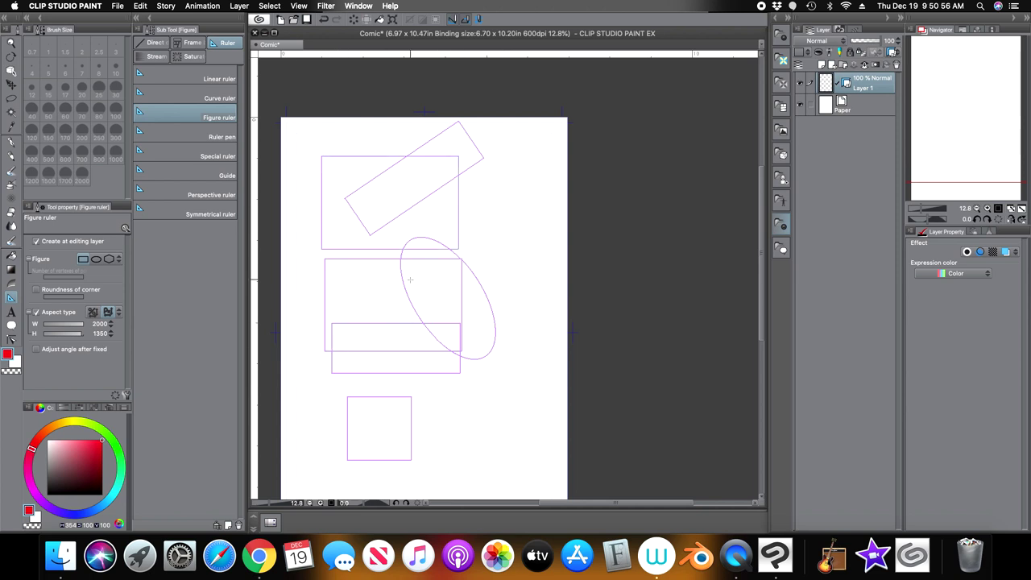
Step: Undo all the rectangle, square and ellipse rulers until the page is empty
click(324, 19)
click(324, 19)
click(323, 19)
click(324, 20)
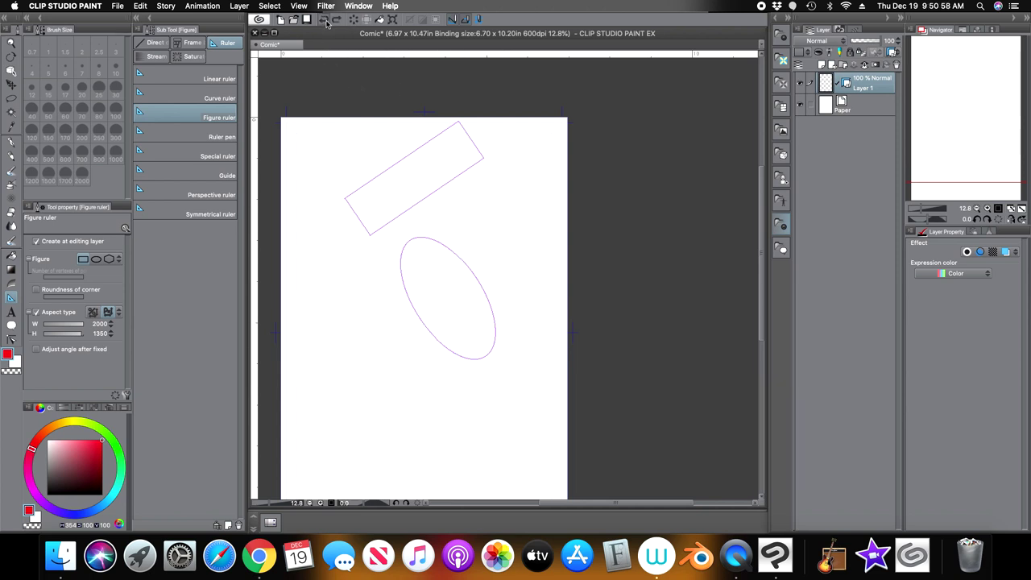
click(324, 20)
click(324, 20)
click(324, 19)
click(324, 19)
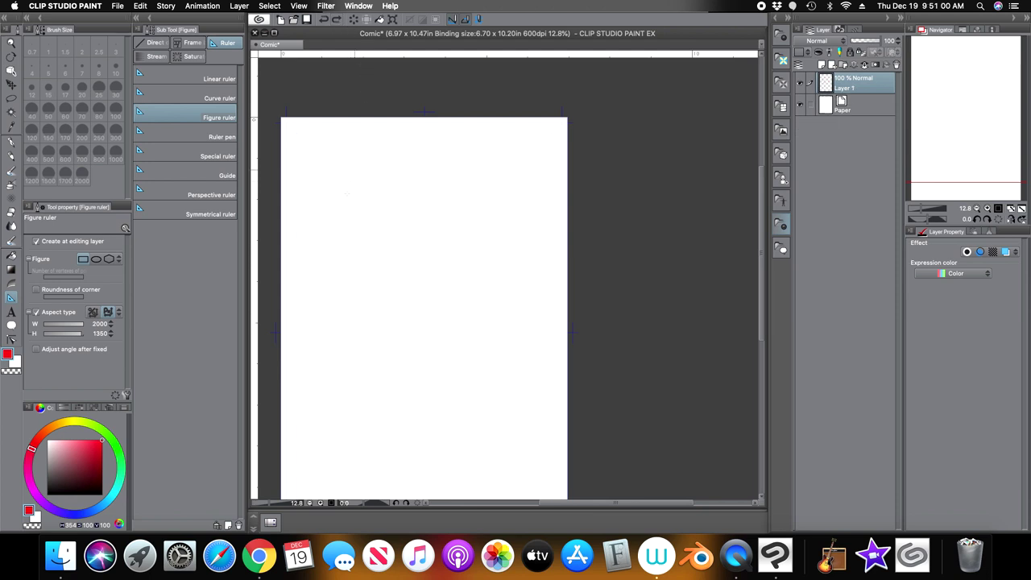
Step: Turn off Aspect type and restore the Figure ruler to its default settings
click(36, 312)
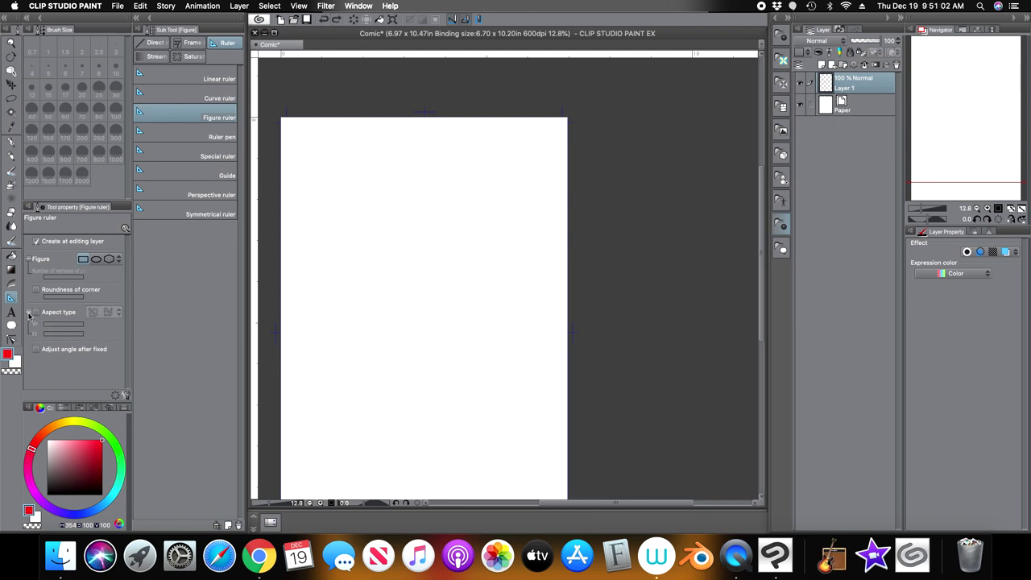
click(115, 394)
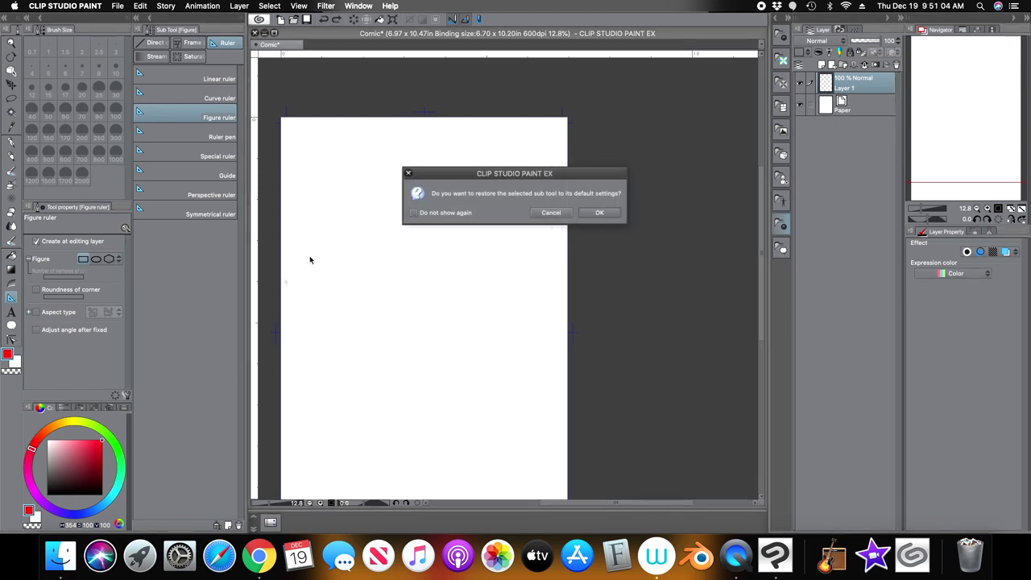
click(596, 212)
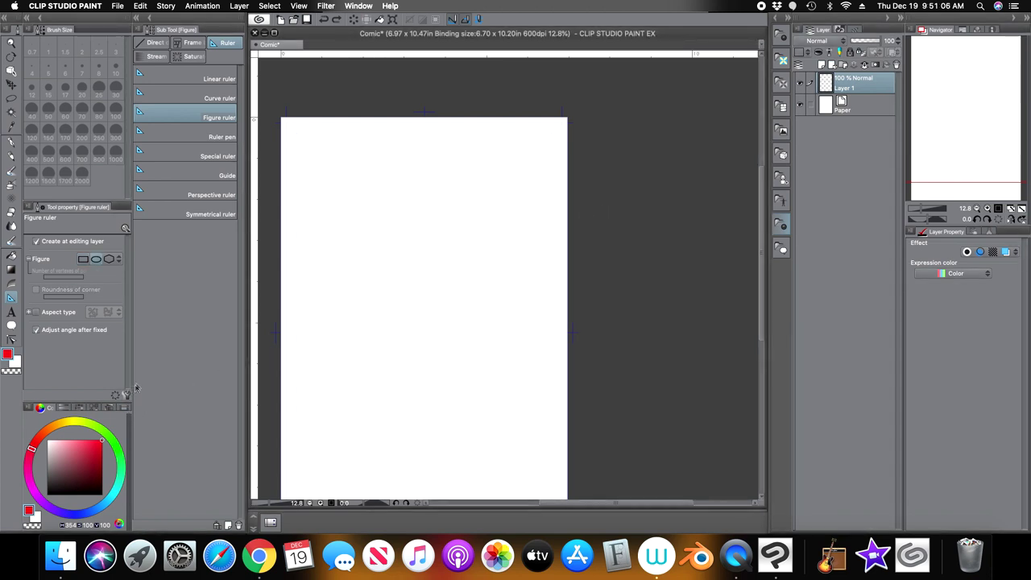
Step: Draw a freehand S-shaped ruler with the Ruler pen and trace its full length with the red G-pen
click(226, 131)
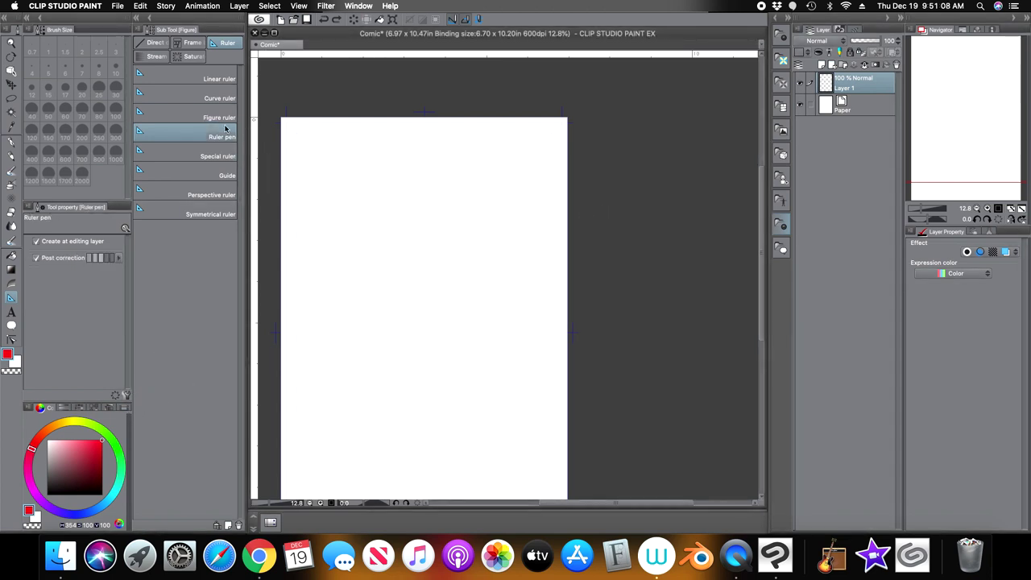
mouse_move(393, 178)
mouse_down()
mouse_move(351, 238)
mouse_move(451, 233)
mouse_move(461, 255)
mouse_move(341, 337)
mouse_move(338, 403)
mouse_move(385, 408)
mouse_up()
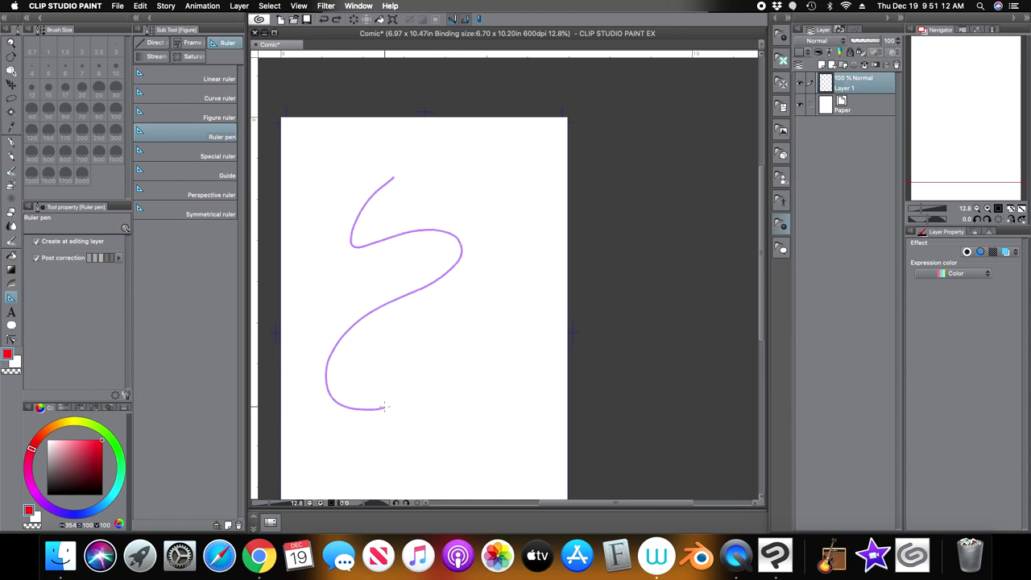
click(12, 143)
mouse_move(391, 181)
mouse_down()
mouse_move(384, 231)
mouse_move(446, 221)
mouse_move(469, 254)
mouse_up()
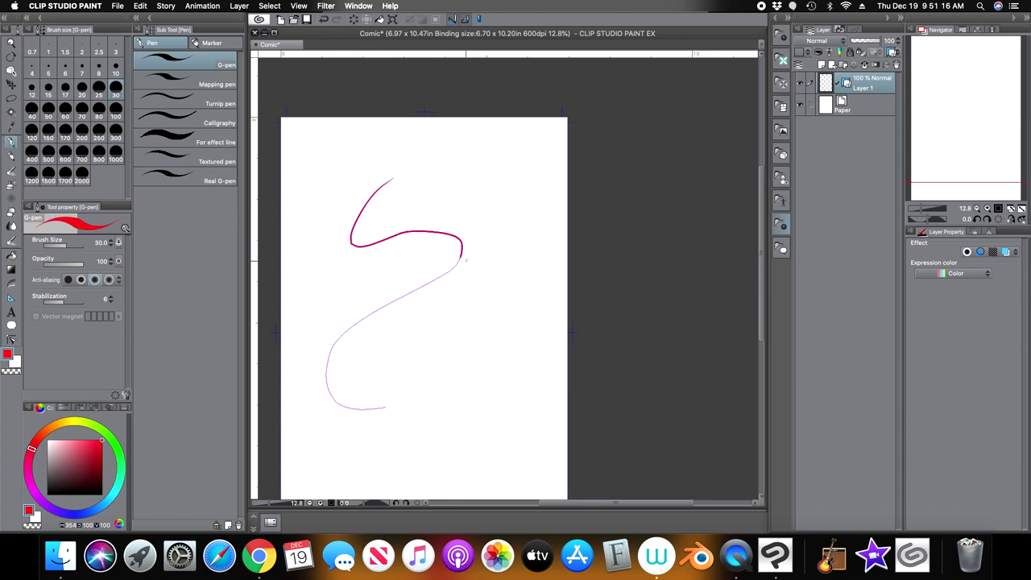
mouse_move(428, 292)
mouse_down()
mouse_move(338, 340)
mouse_move(385, 408)
mouse_up()
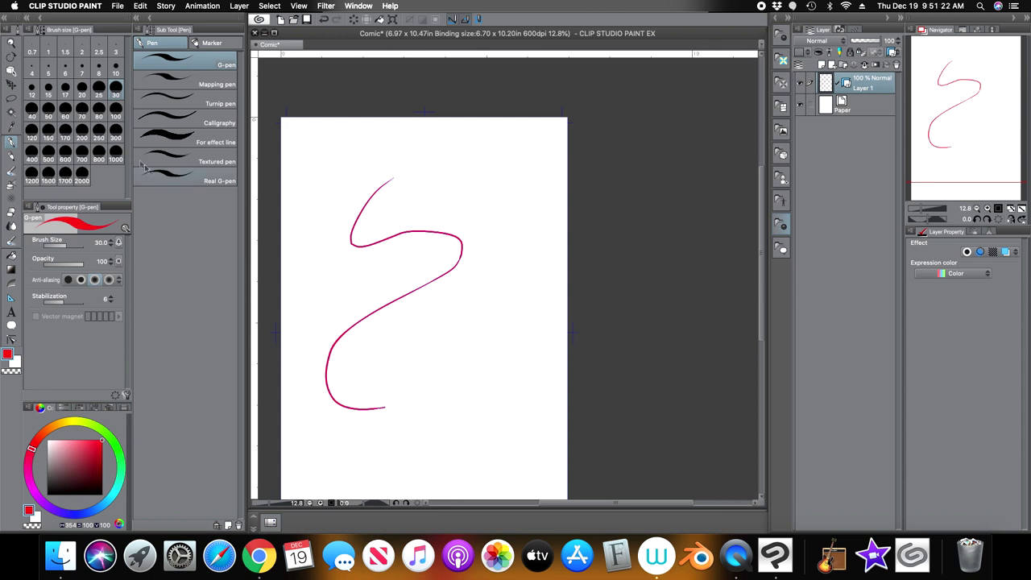
Step: Set the G-pen's brush size to 300 and trace the S-shaped ruler again with thicker strokes
click(116, 131)
mouse_move(388, 185)
mouse_down()
mouse_move(377, 235)
mouse_move(412, 220)
mouse_move(446, 228)
mouse_move(463, 247)
mouse_move(461, 264)
mouse_move(382, 327)
mouse_move(357, 392)
mouse_up()
click(393, 391)
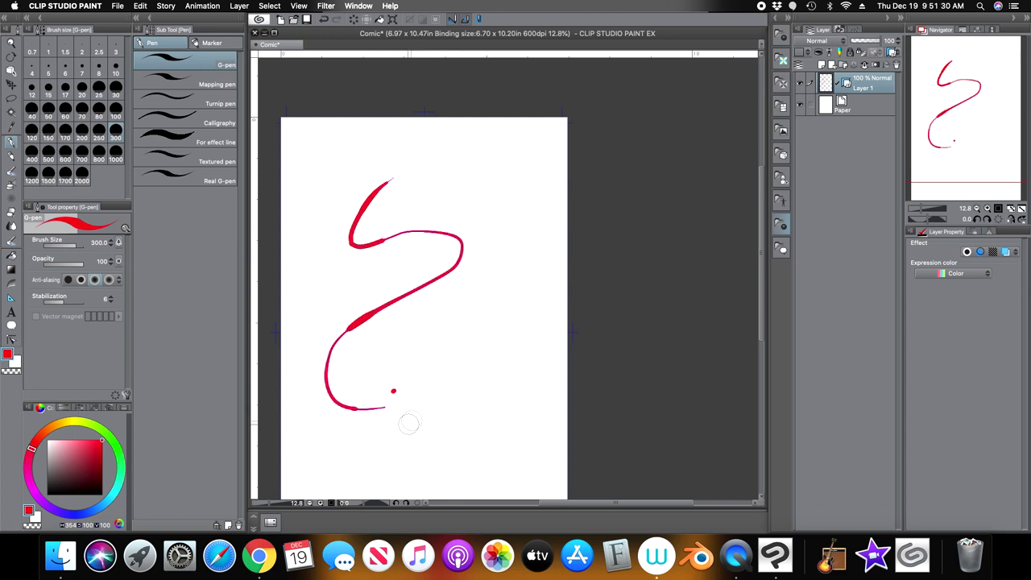
Step: Clear the ink and undo back past the S-shaped ruler to an empty page
click(360, 22)
click(325, 21)
click(325, 21)
click(325, 21)
click(324, 20)
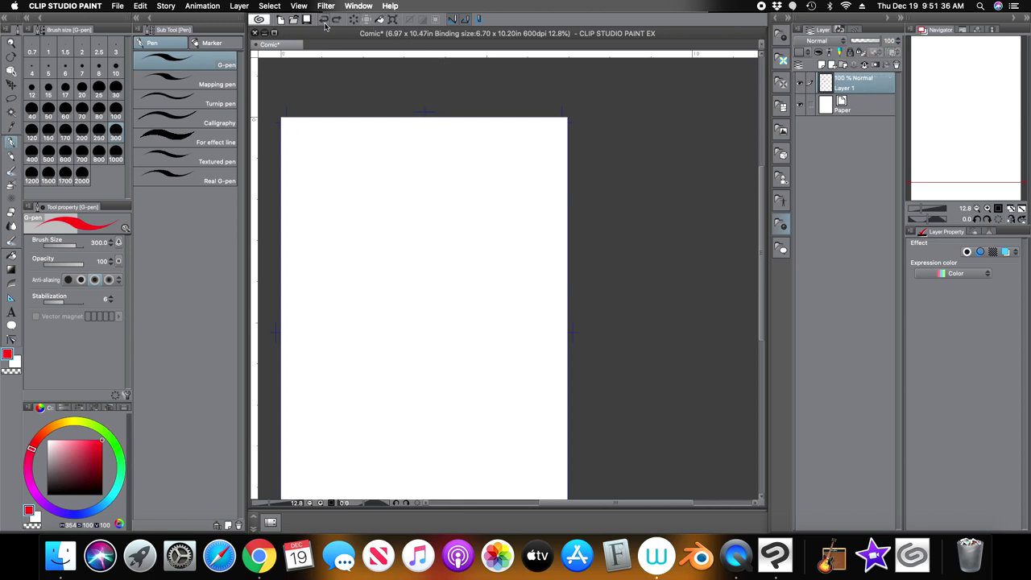
Step: Create a Parallel line Special ruler rising diagonally from lower left to upper right across the page
click(11, 298)
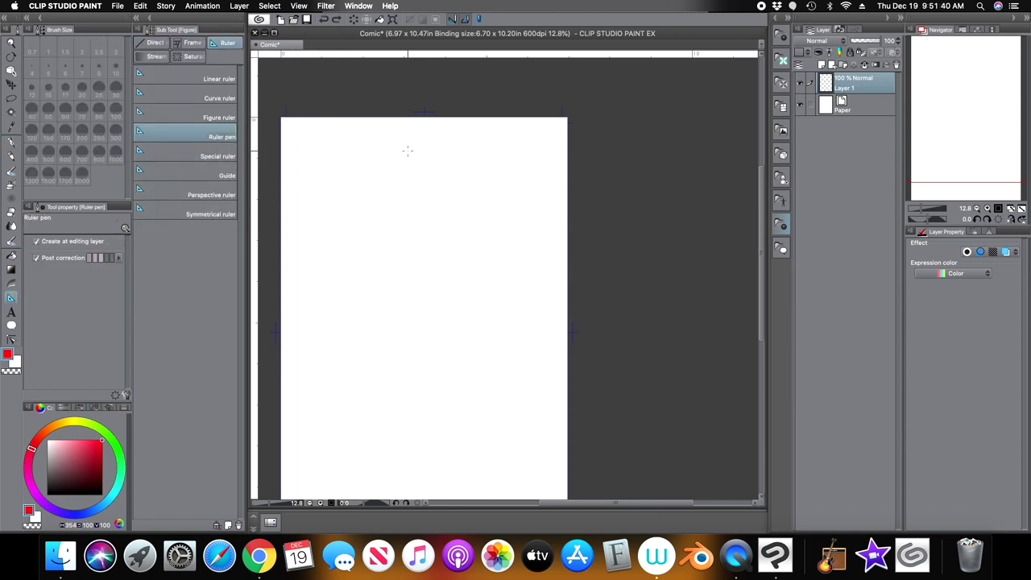
click(197, 155)
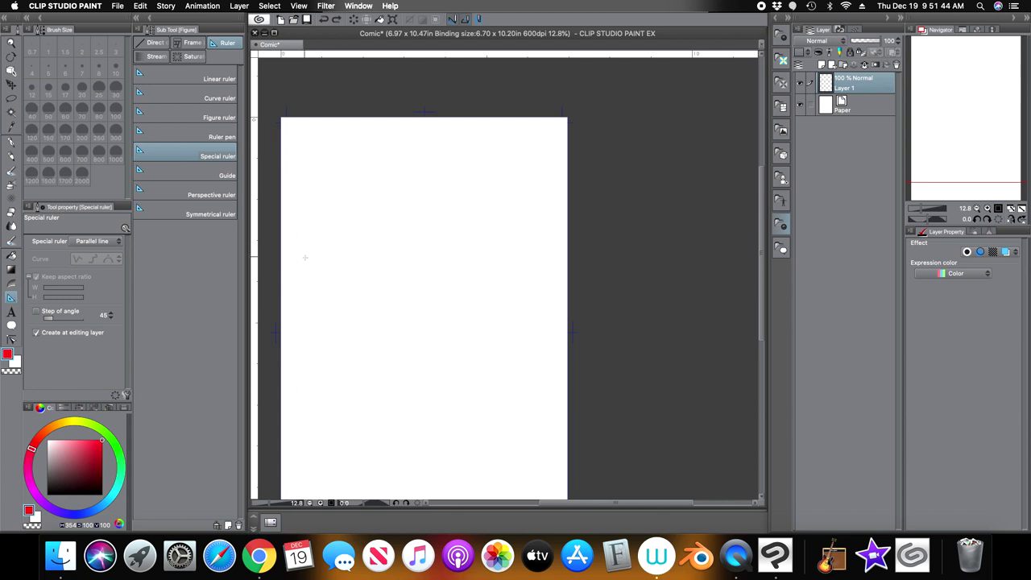
drag(941, 131, 946, 157)
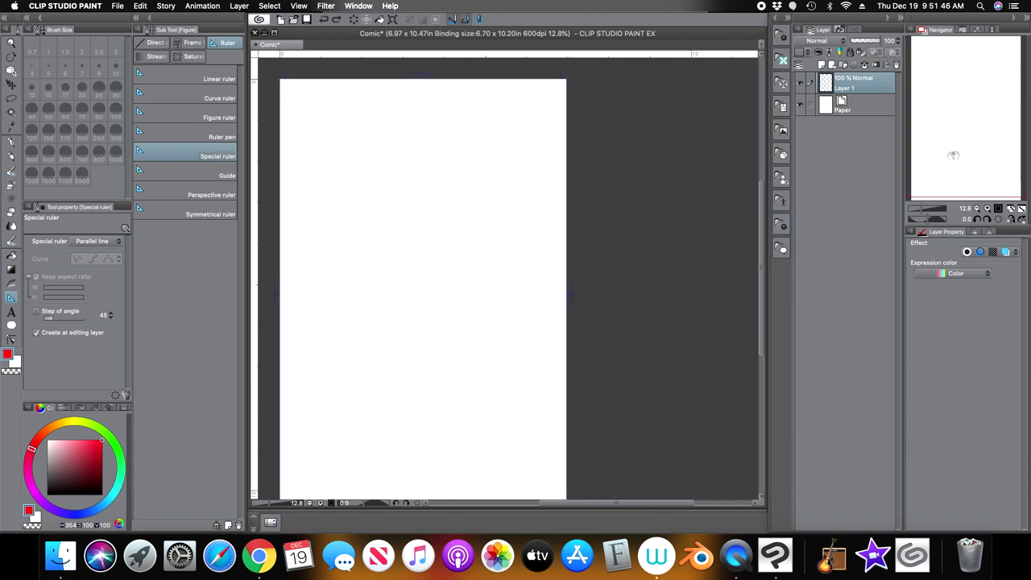
click(1021, 209)
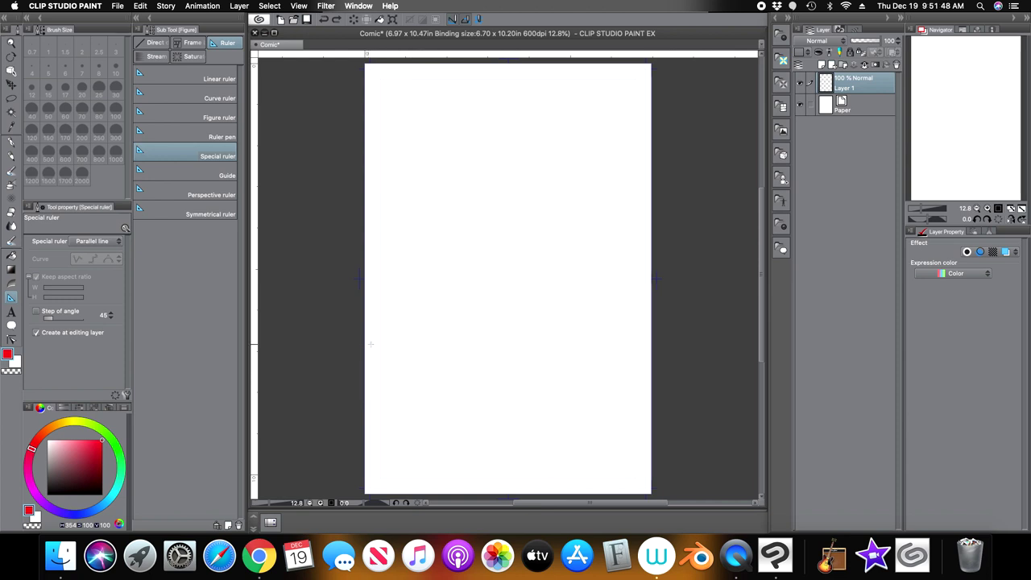
click(106, 243)
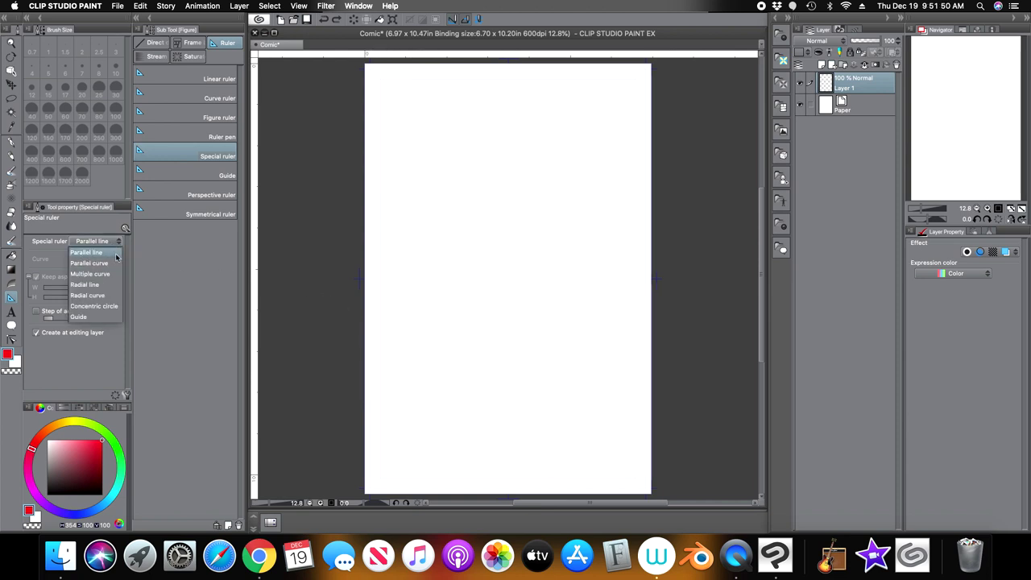
click(116, 254)
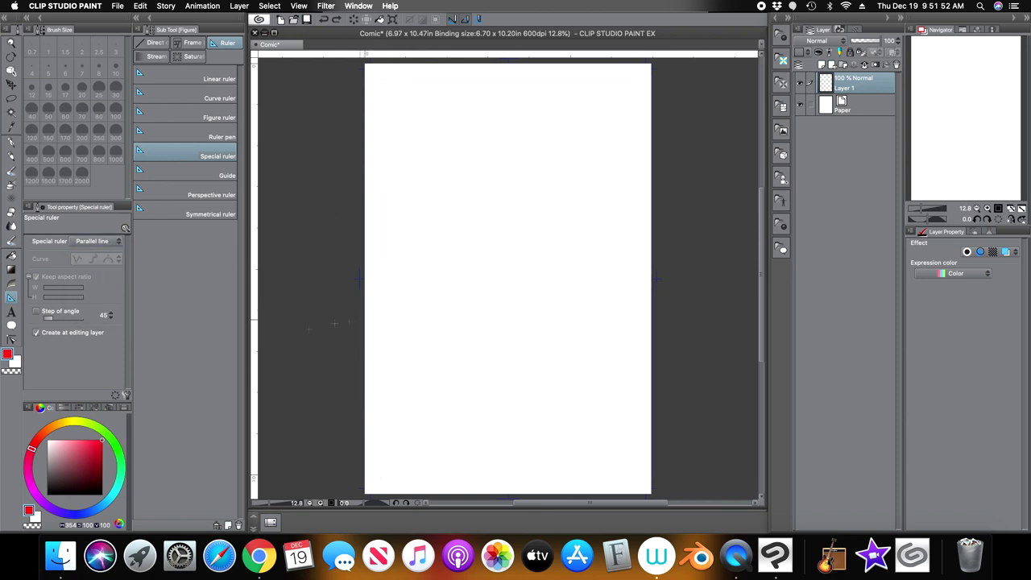
click(510, 258)
click(601, 213)
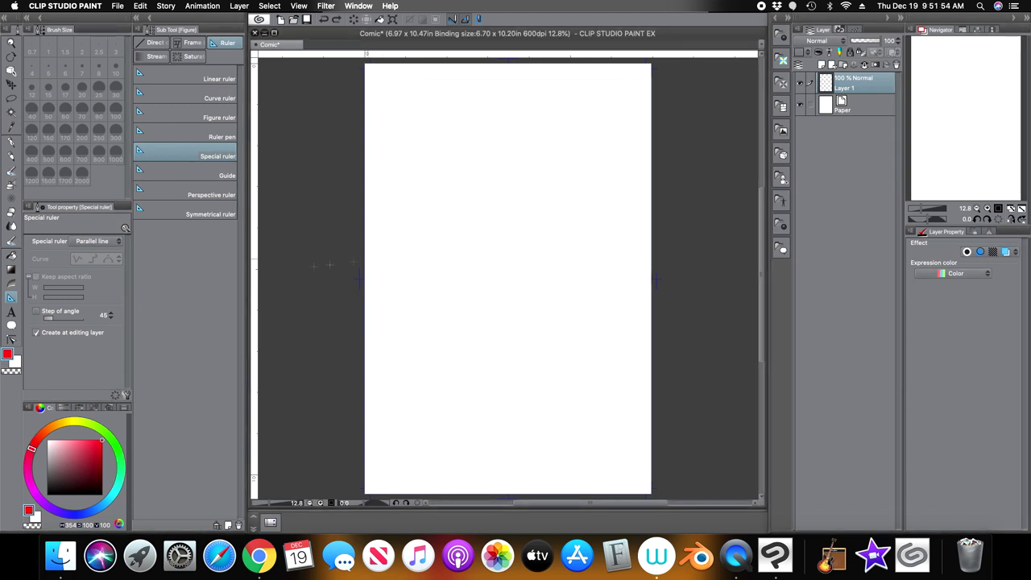
drag(396, 346, 568, 226)
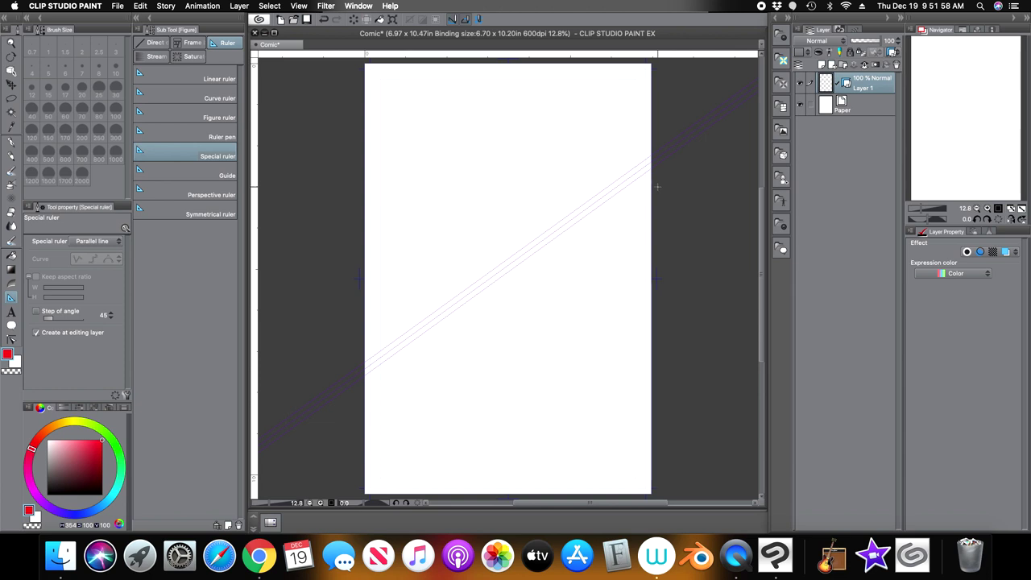
Step: Draw red G-pen strokes above, below and over the diagonal ruler, following its parallel direction
click(11, 144)
drag(439, 294, 506, 240)
drag(432, 271, 532, 202)
drag(425, 240, 533, 166)
drag(416, 199, 515, 129)
drag(419, 165, 523, 91)
drag(411, 133, 498, 72)
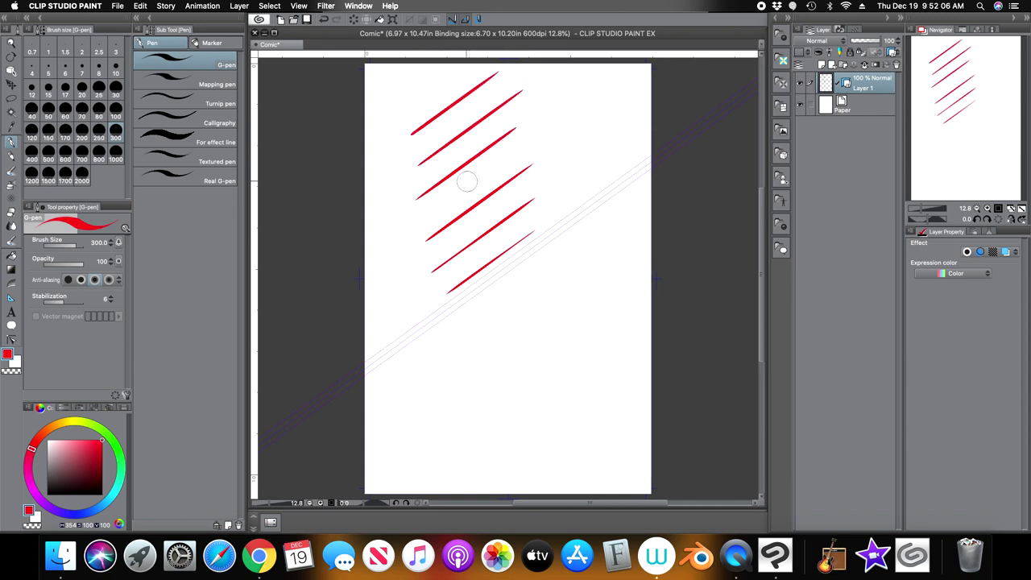
drag(478, 311, 564, 250)
drag(489, 350, 575, 289)
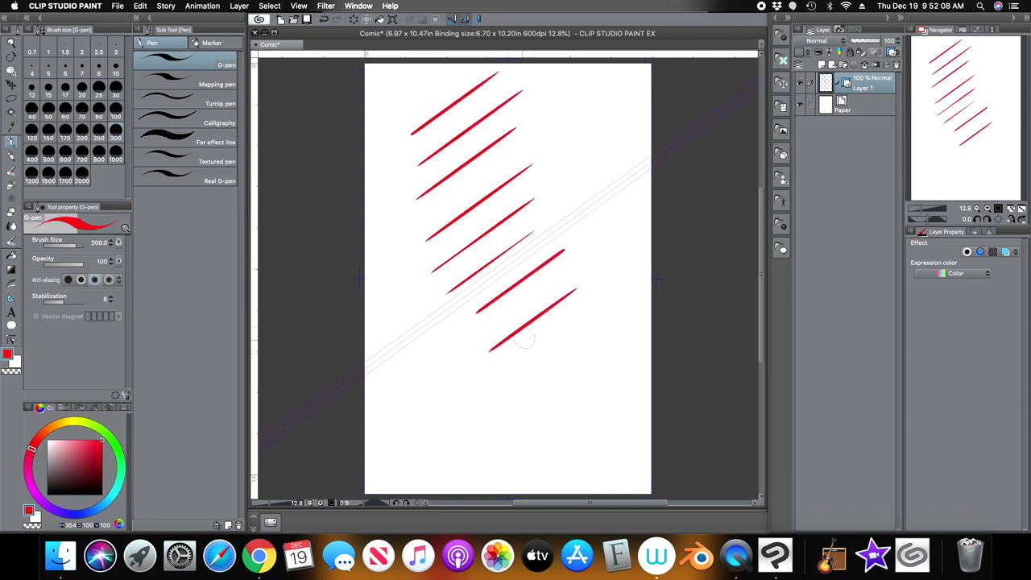
drag(452, 414, 556, 339)
drag(481, 439, 536, 400)
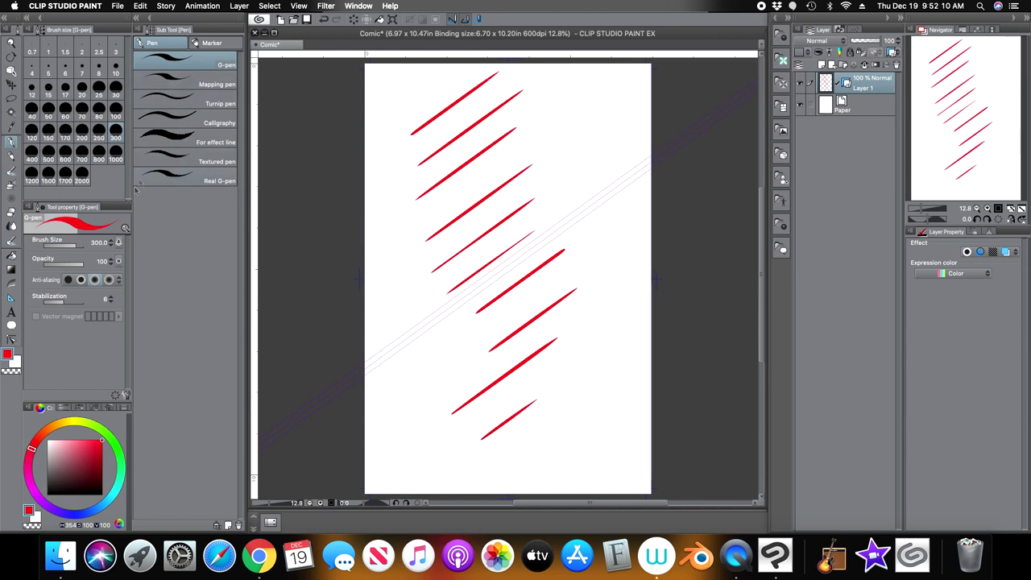
drag(487, 278, 546, 235)
mouse_move(443, 311)
mouse_down()
mouse_move(487, 282)
mouse_move(439, 310)
mouse_move(471, 287)
mouse_move(482, 259)
mouse_up()
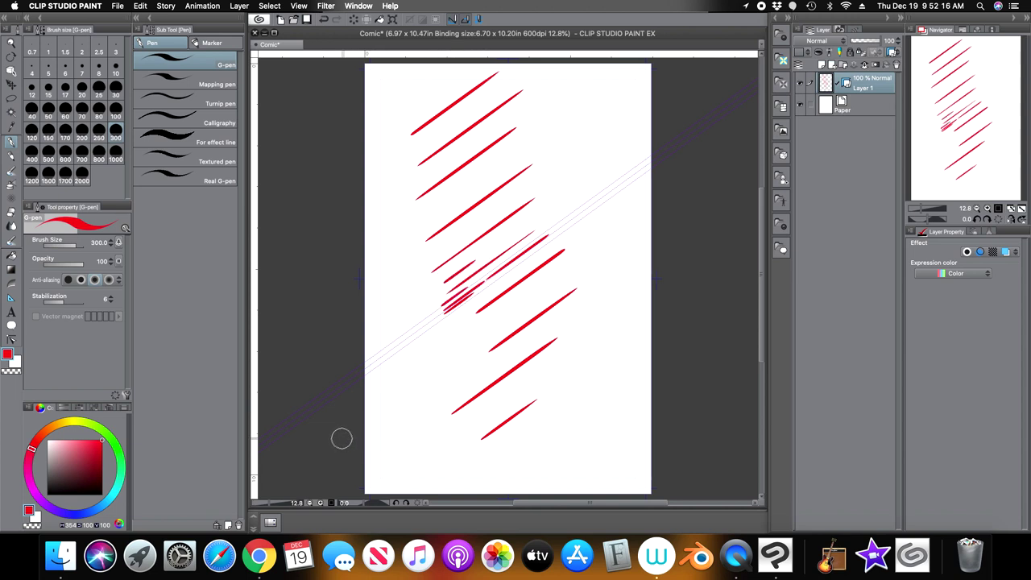
Step: Draw longer parallel G-pen strokes running into the page from its left edge, on both sides of the ruler
drag(340, 439, 486, 336)
drag(354, 408, 446, 346)
drag(362, 412, 446, 348)
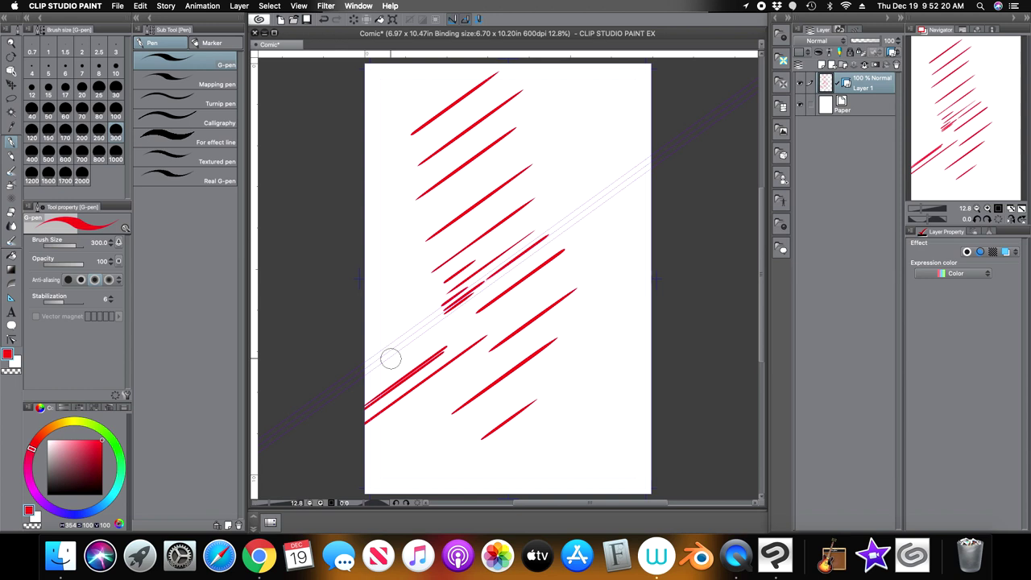
mouse_move(357, 330)
mouse_down()
mouse_move(418, 293)
mouse_move(420, 274)
mouse_up()
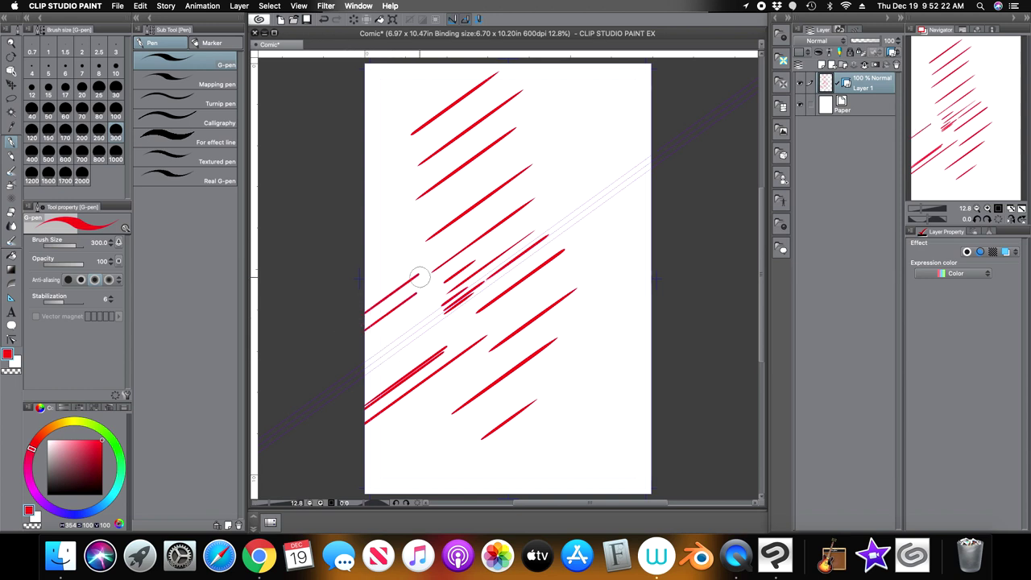
mouse_move(358, 249)
mouse_down()
mouse_move(618, 140)
mouse_move(626, 113)
mouse_up()
drag(376, 242, 620, 62)
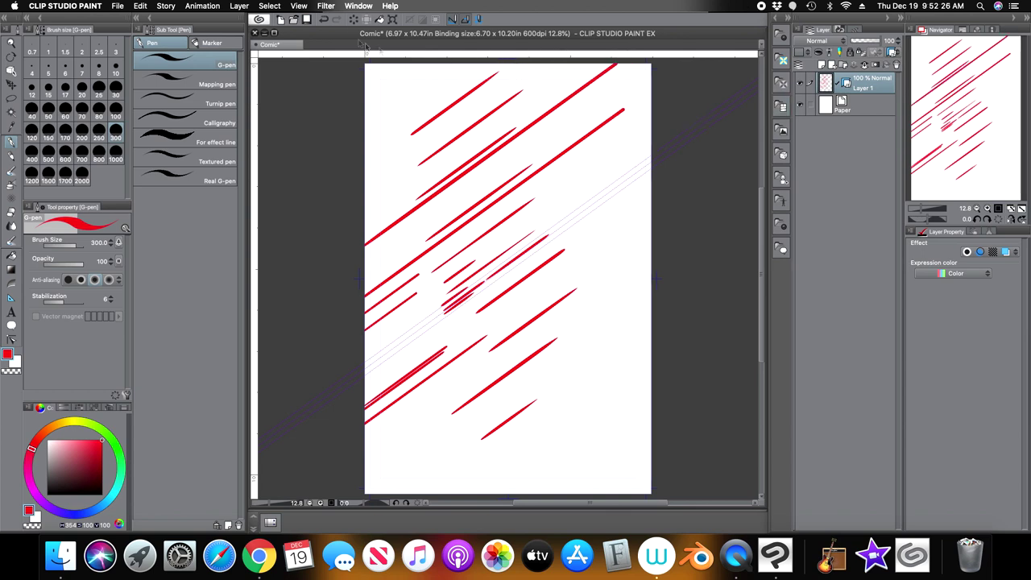
Step: Clear all red strokes from Layer 1 and undo the clearing
click(355, 20)
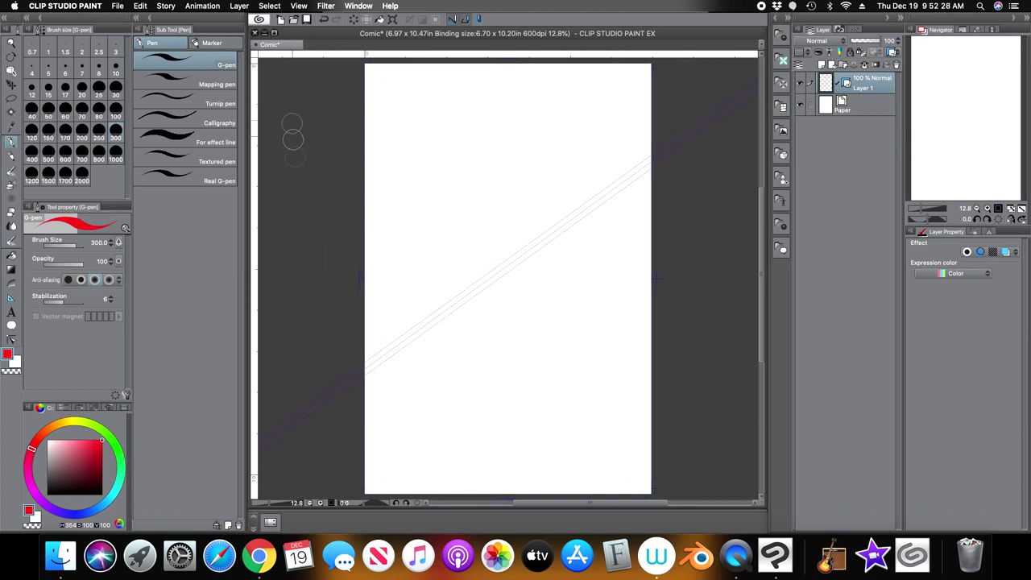
click(324, 20)
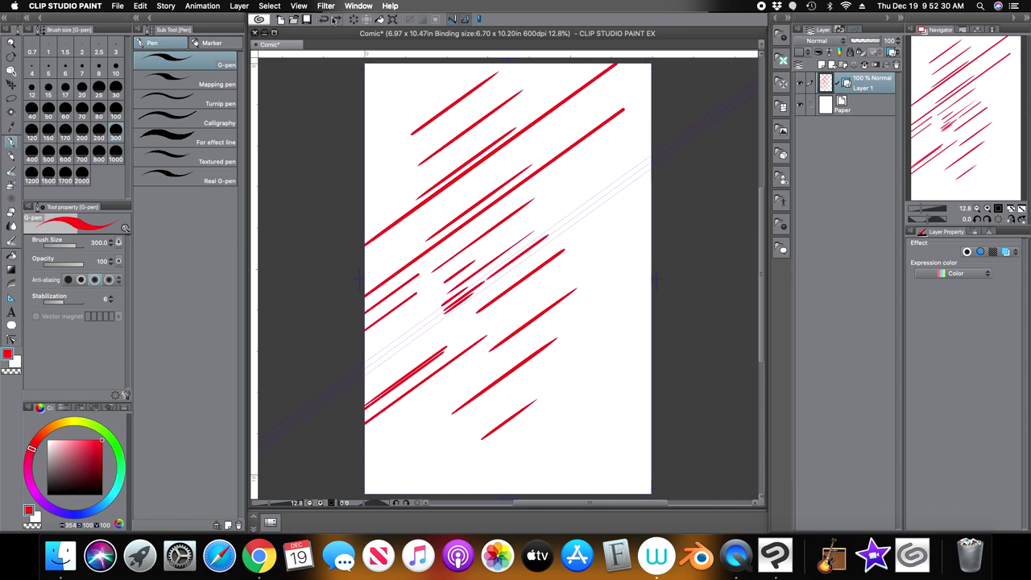
Step: Undo the last long red strokes, clear Layer 1 and delete its Parallel line ruler
click(325, 19)
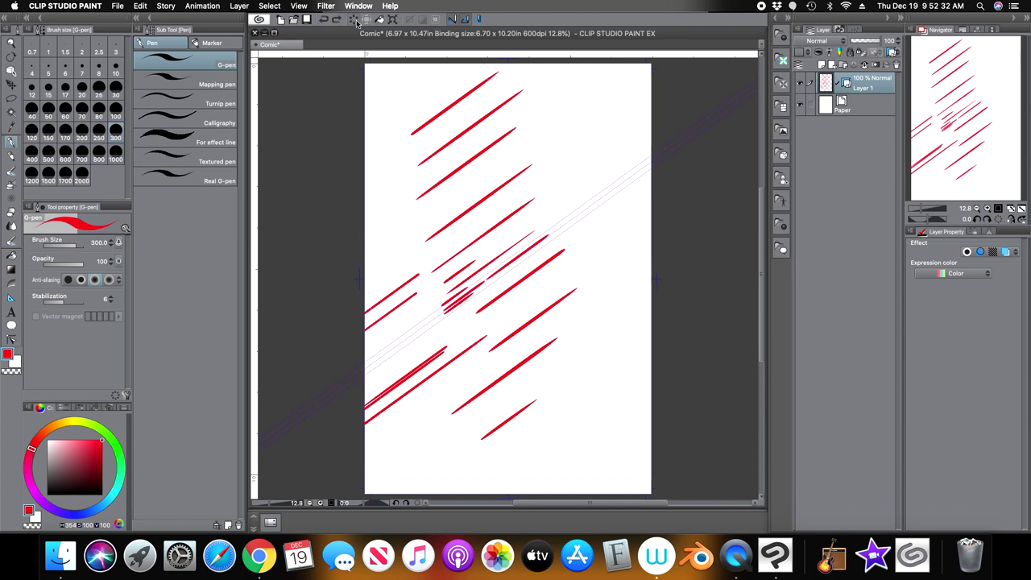
click(355, 20)
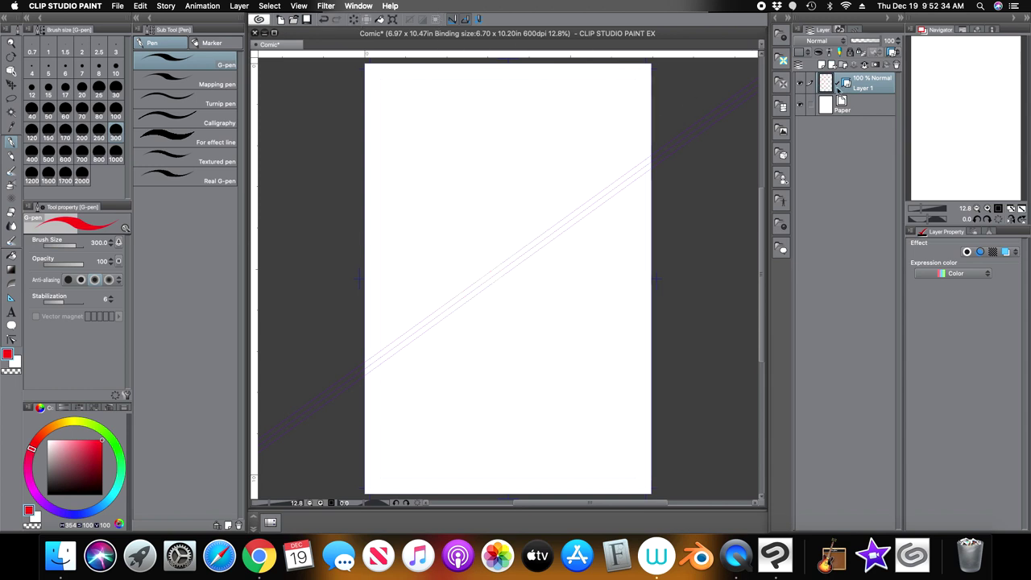
right_click(894, 64)
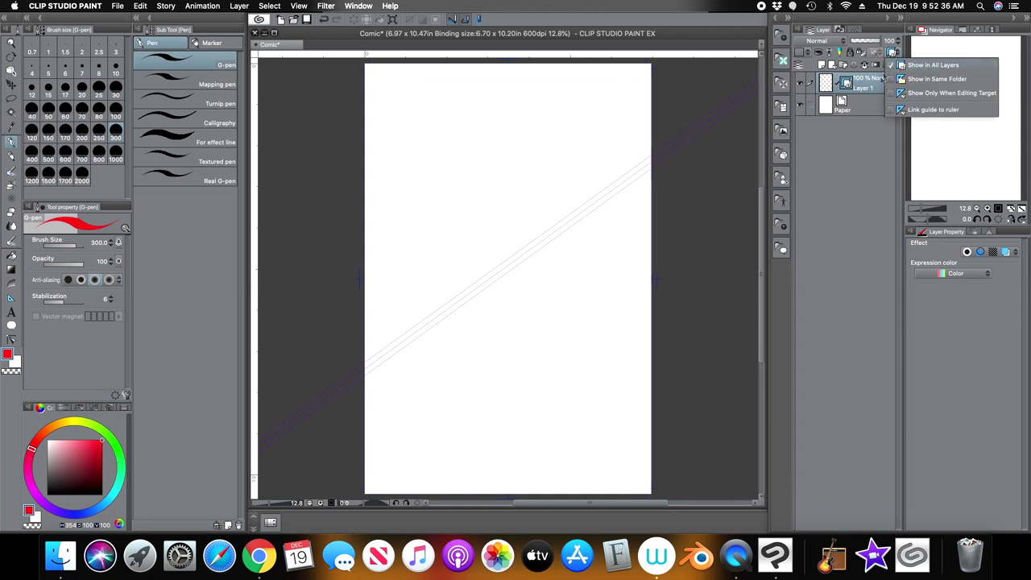
click(892, 92)
click(596, 222)
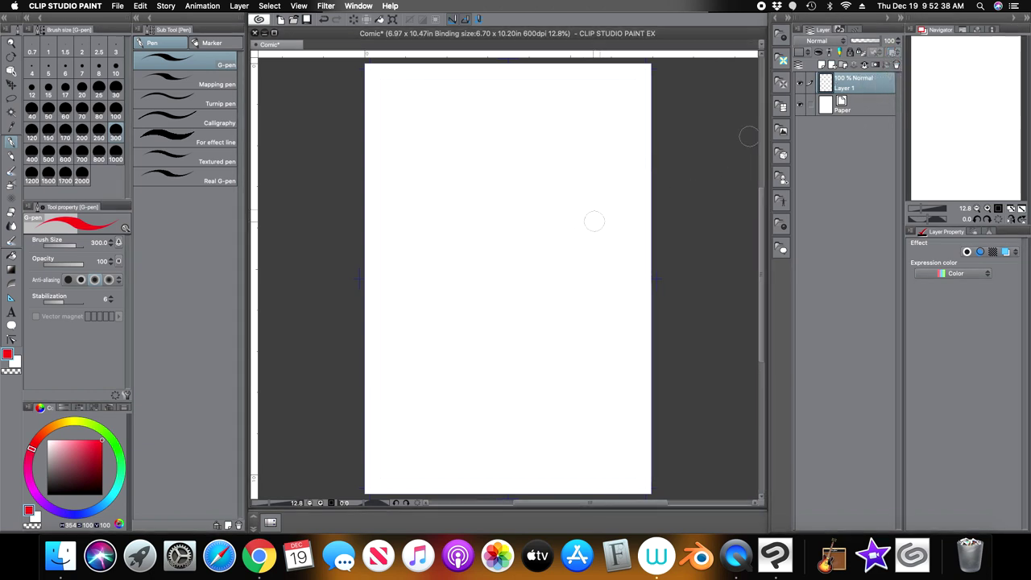
Step: Create a Parallel curve Special ruler as a gentle S-wave spanning the middle of the page
click(11, 297)
click(118, 241)
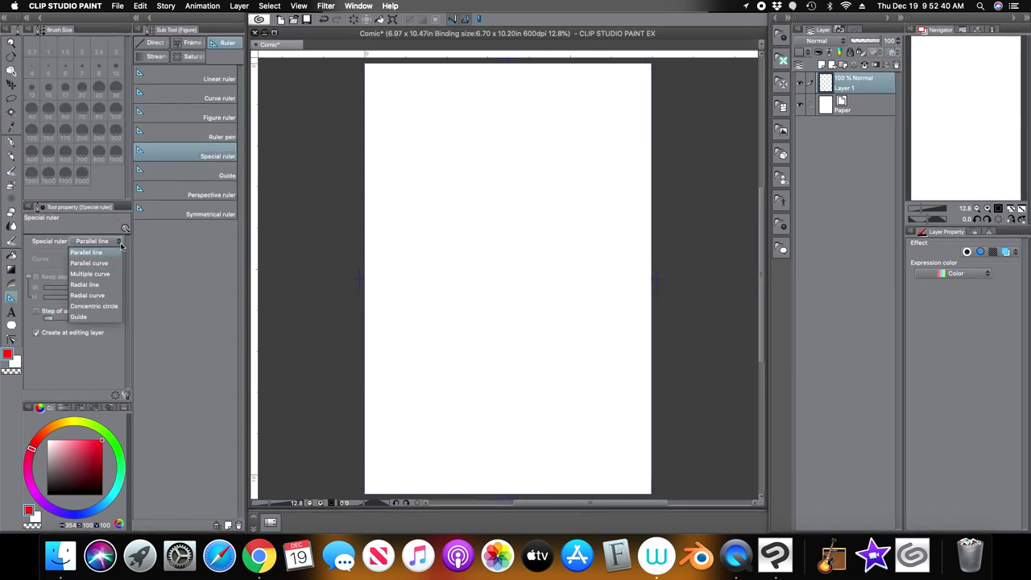
click(89, 263)
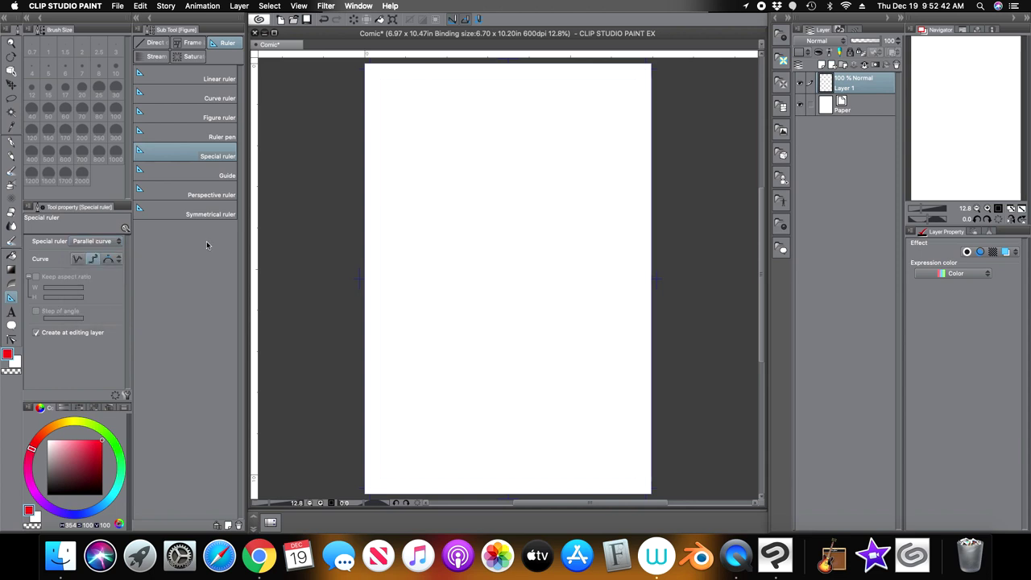
mouse_move(382, 282)
mouse_down()
mouse_move(438, 258)
mouse_move(431, 247)
mouse_up()
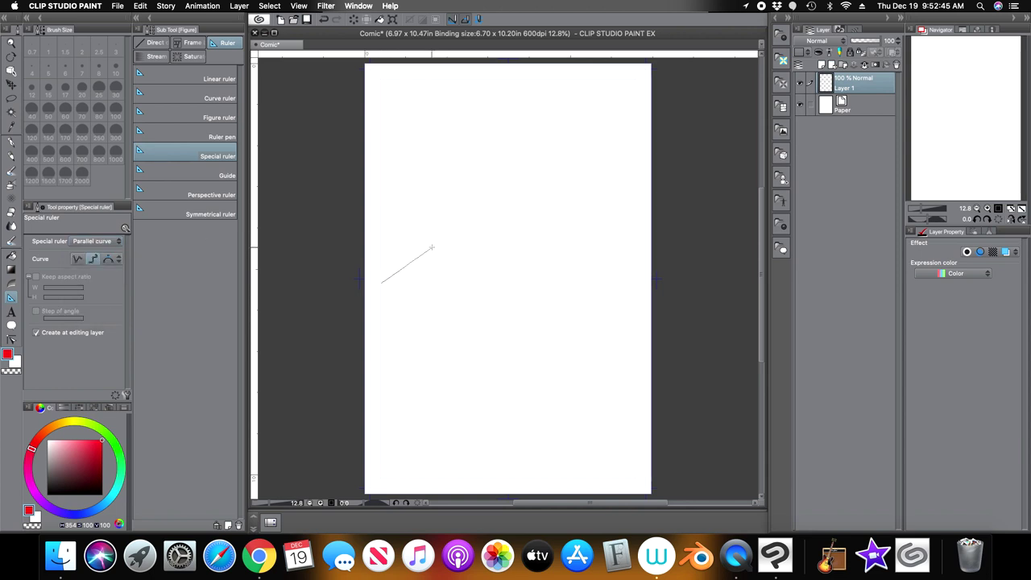
click(551, 301)
double_click(628, 278)
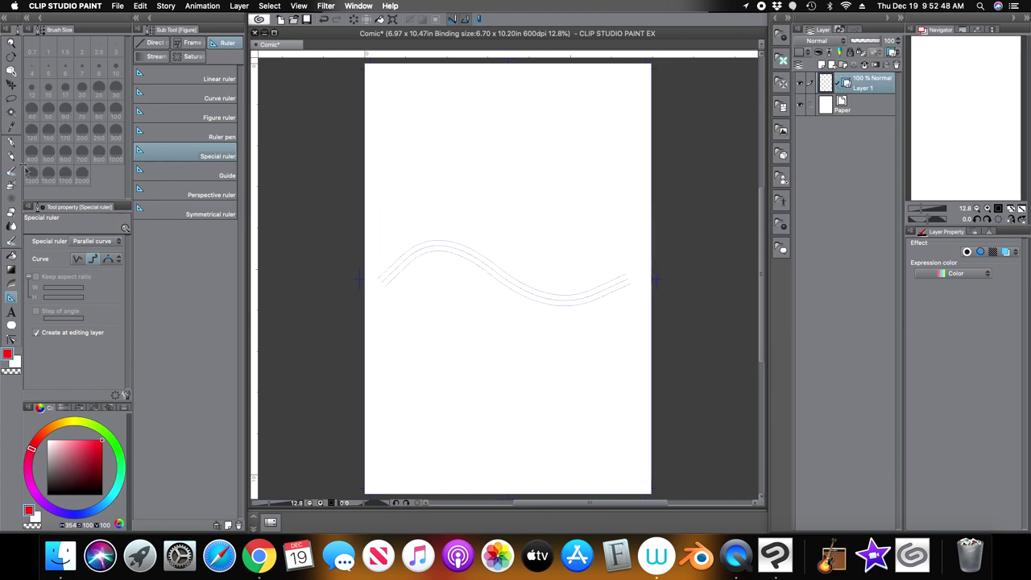
Step: Draw five red G-pen strokes stacked above the curved ruler, following it from left to right off the page edge
key(p)
mouse_move(421, 230)
mouse_down()
mouse_move(538, 278)
mouse_move(653, 251)
mouse_up()
mouse_move(389, 190)
mouse_down()
mouse_move(439, 179)
mouse_move(654, 195)
mouse_up()
drag(402, 139, 651, 149)
drag(407, 107, 650, 116)
drag(420, 81, 690, 88)
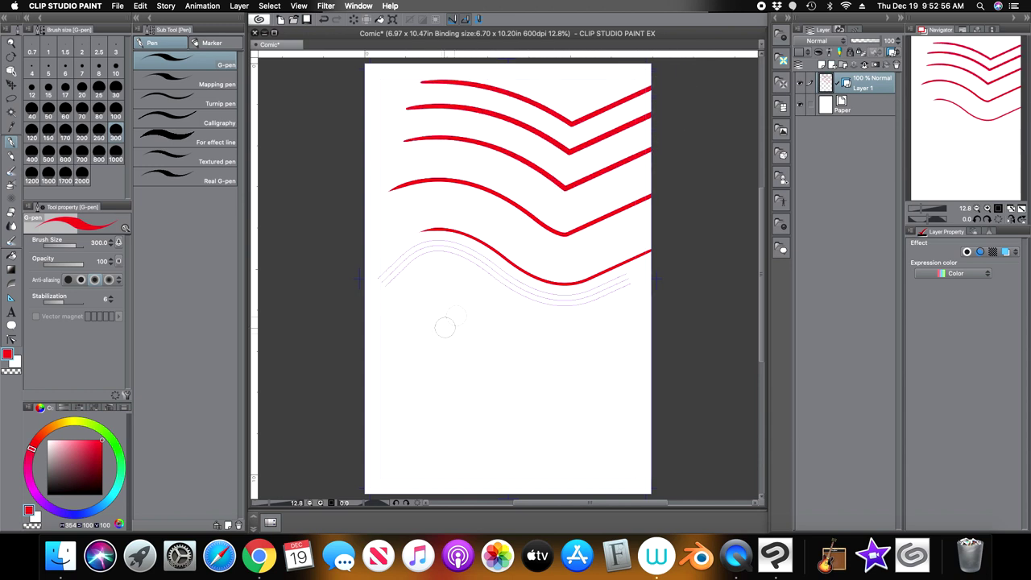
Step: Draw four red G-pen strokes stacked below the curved ruler, following it from right to left off the page edge
mouse_move(634, 312)
mouse_down()
mouse_move(591, 330)
mouse_move(482, 312)
mouse_move(367, 342)
mouse_up()
mouse_move(639, 340)
mouse_down()
mouse_move(495, 353)
mouse_move(365, 387)
mouse_up()
drag(643, 368, 365, 419)
drag(643, 390, 365, 448)
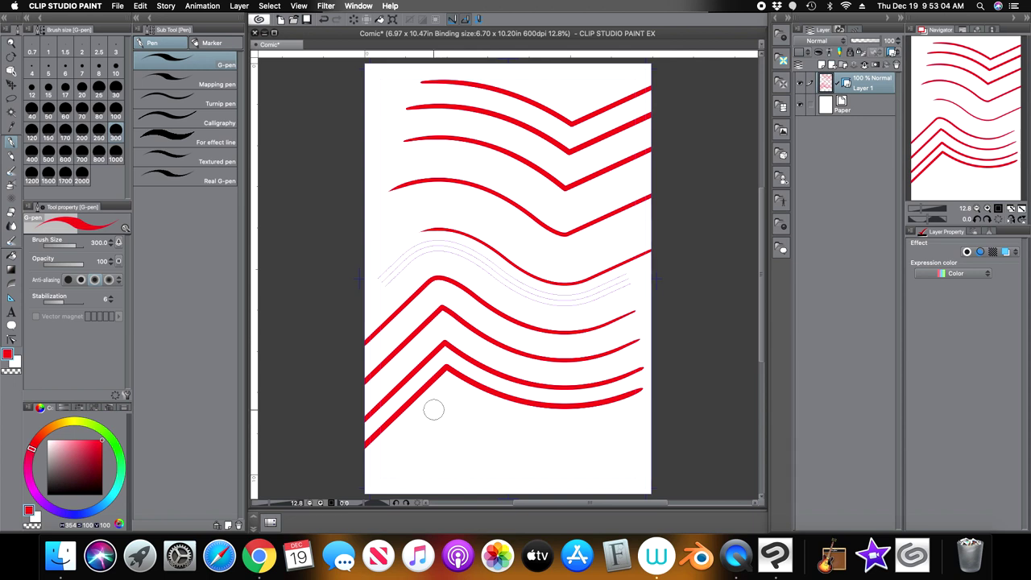
Step: Switch the drawing colour to black and turn off the Parallel curve ruler on Layer 1
click(50, 490)
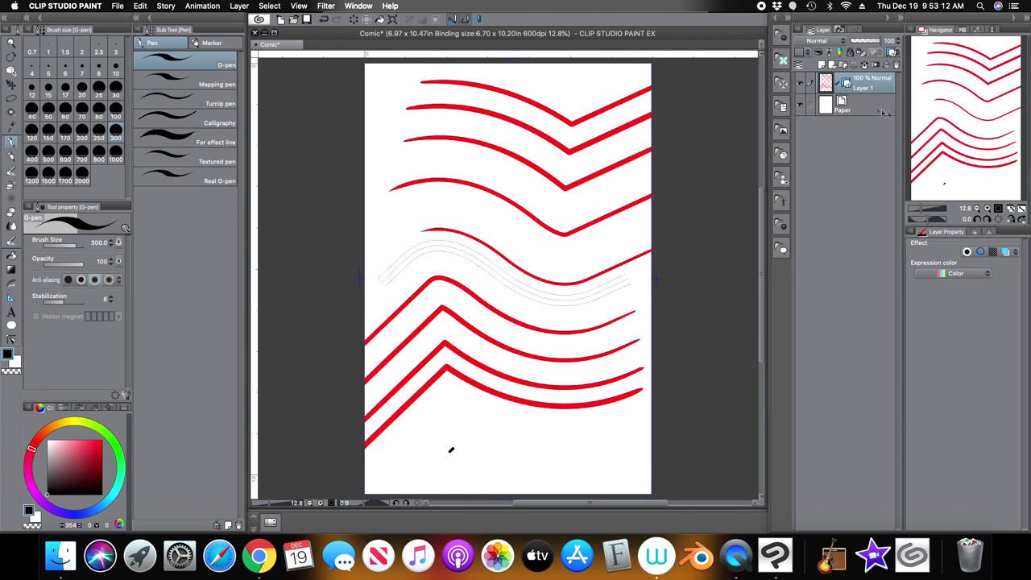
click(846, 82)
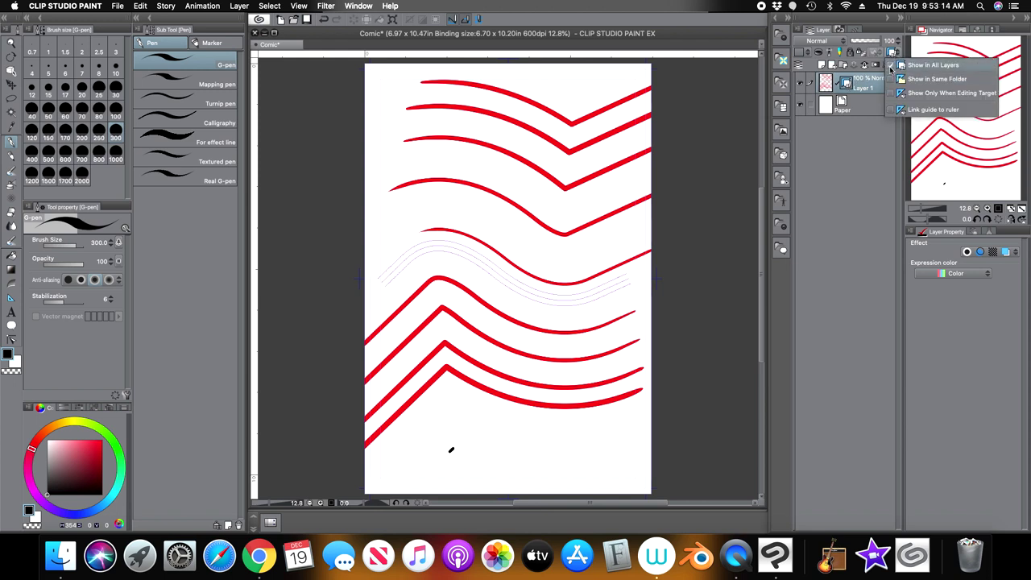
click(902, 63)
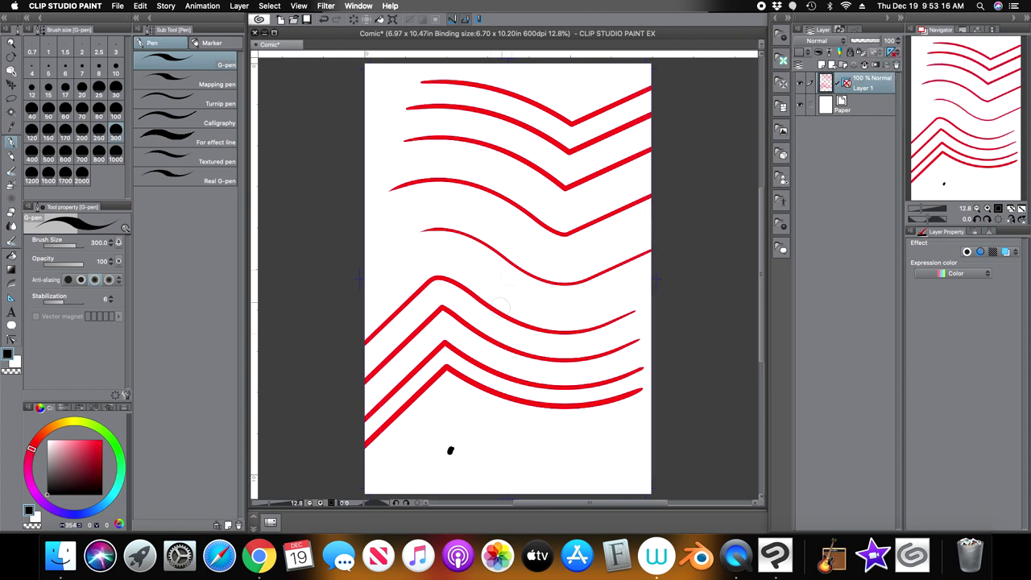
Step: Mark a black point above the upper red curves and draw three lines fanning down from it through them
click(572, 76)
drag(573, 76, 495, 294)
drag(572, 76, 562, 326)
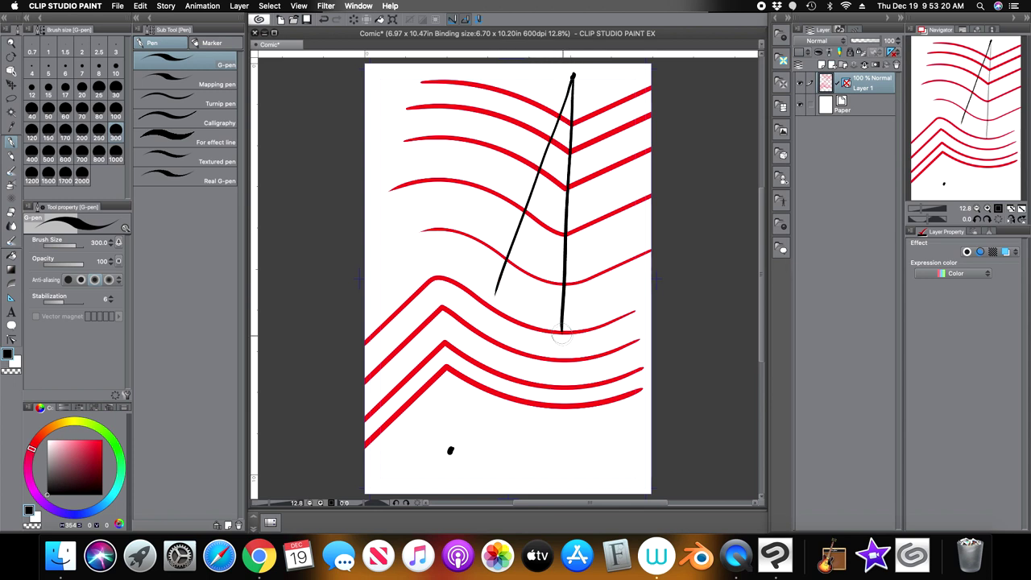
drag(573, 77, 636, 328)
Step: Draw black lines and an arrow converging on the point below the lower curves, and sketch a small bend mark near each point
mouse_move(450, 451)
mouse_down()
mouse_move(442, 246)
mouse_move(427, 392)
mouse_move(385, 242)
mouse_move(533, 256)
mouse_up()
drag(464, 364, 451, 420)
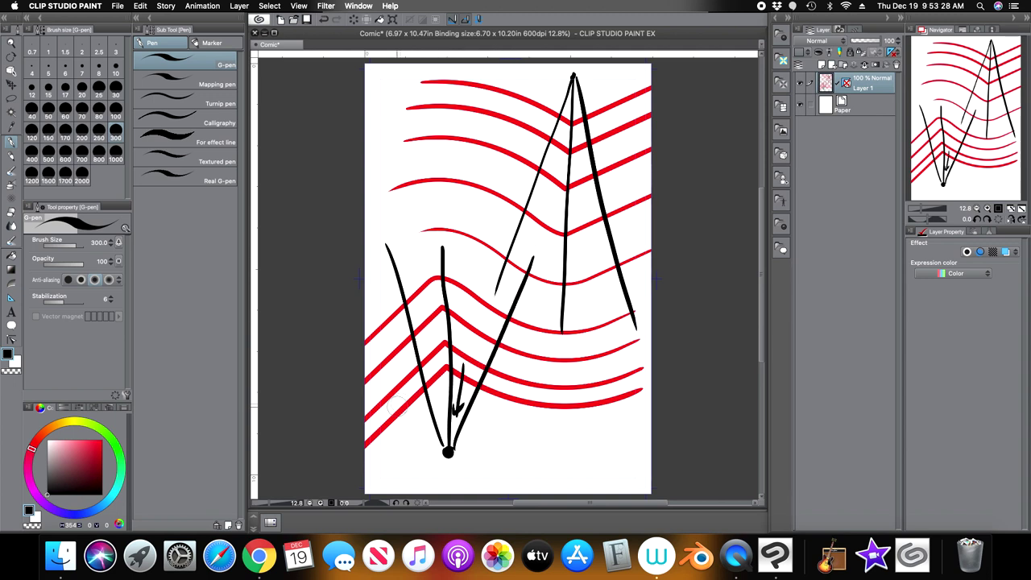
mouse_move(427, 448)
mouse_down()
mouse_move(447, 429)
mouse_move(472, 443)
mouse_up()
mouse_move(536, 89)
mouse_down()
mouse_move(567, 105)
mouse_move(589, 95)
mouse_up()
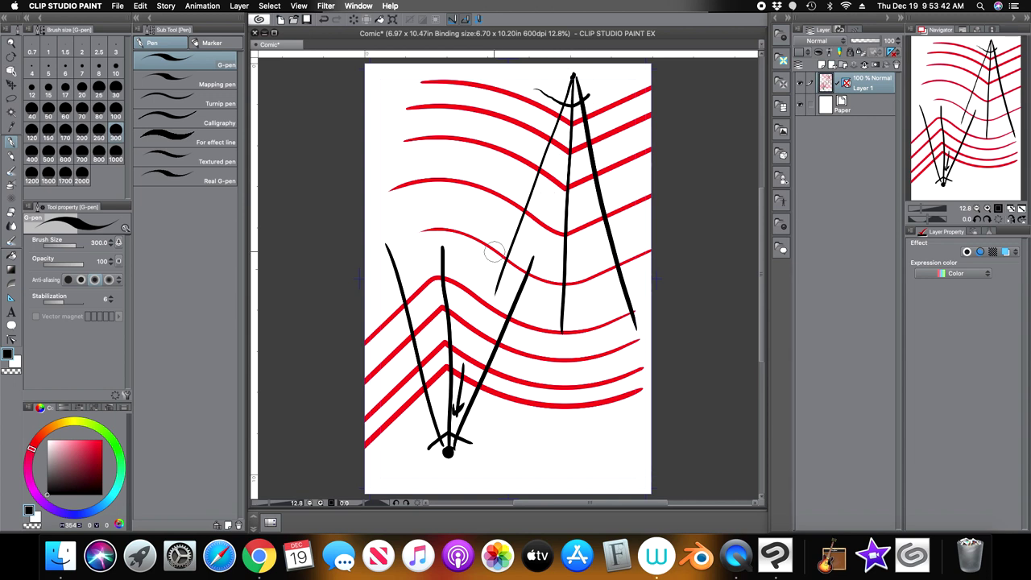
Step: Clear all strokes from Layer 1 and delete its Parallel curve ruler
click(354, 20)
drag(379, 284, 628, 276)
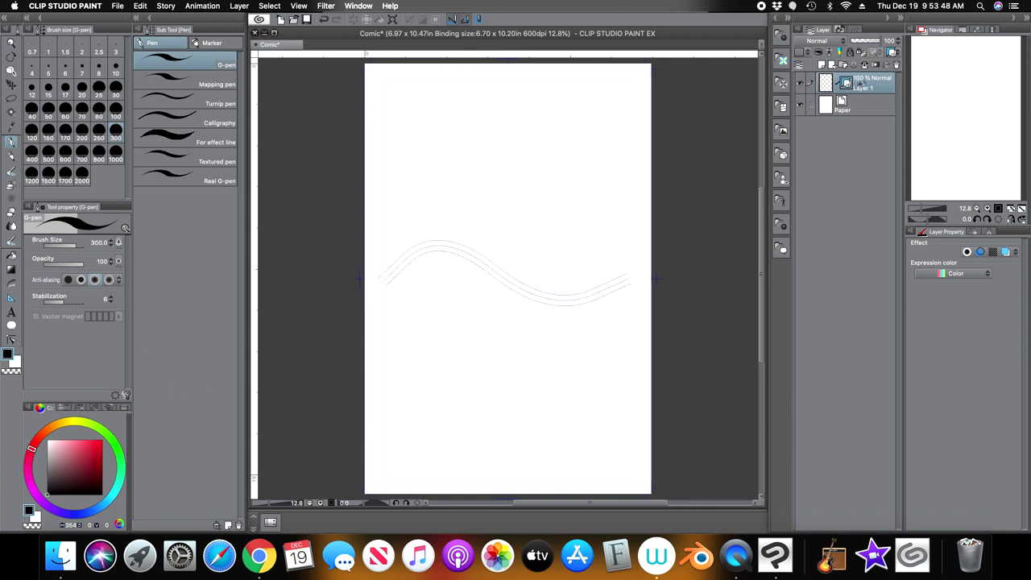
click(897, 67)
key(Return)
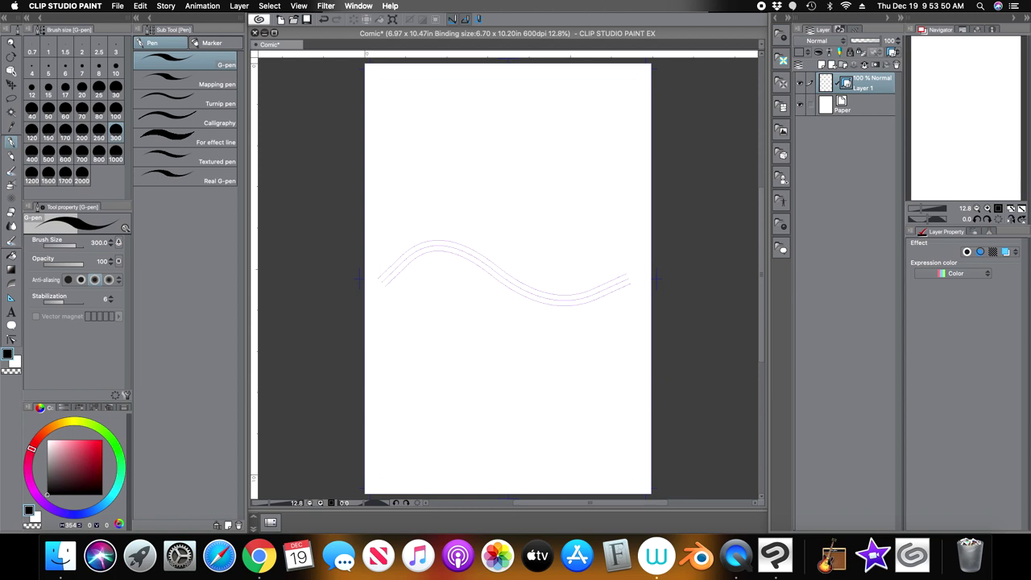
Step: Create a Multiple curve Special ruler winding through six points from the page's left side to its upper right
click(12, 298)
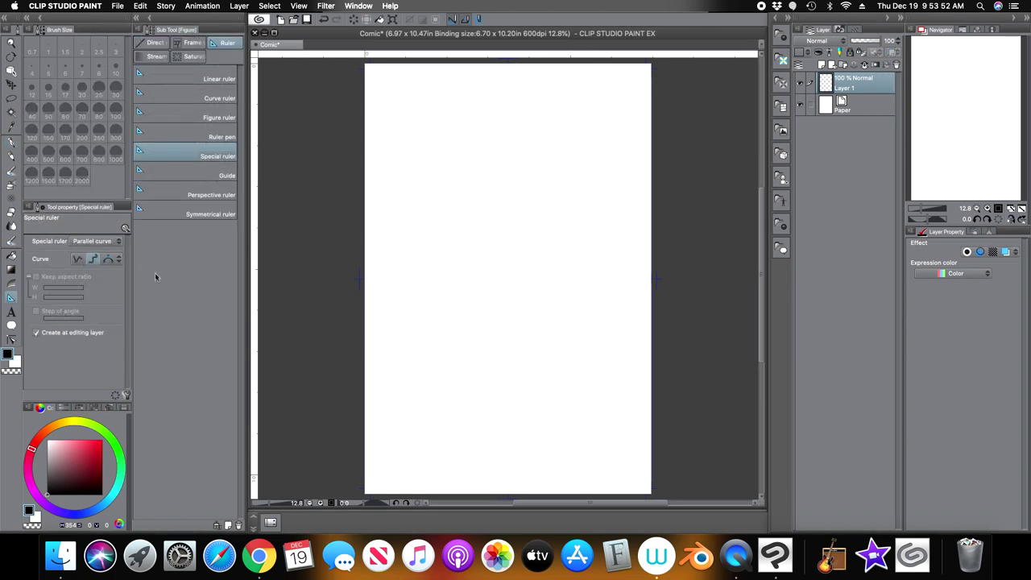
click(112, 242)
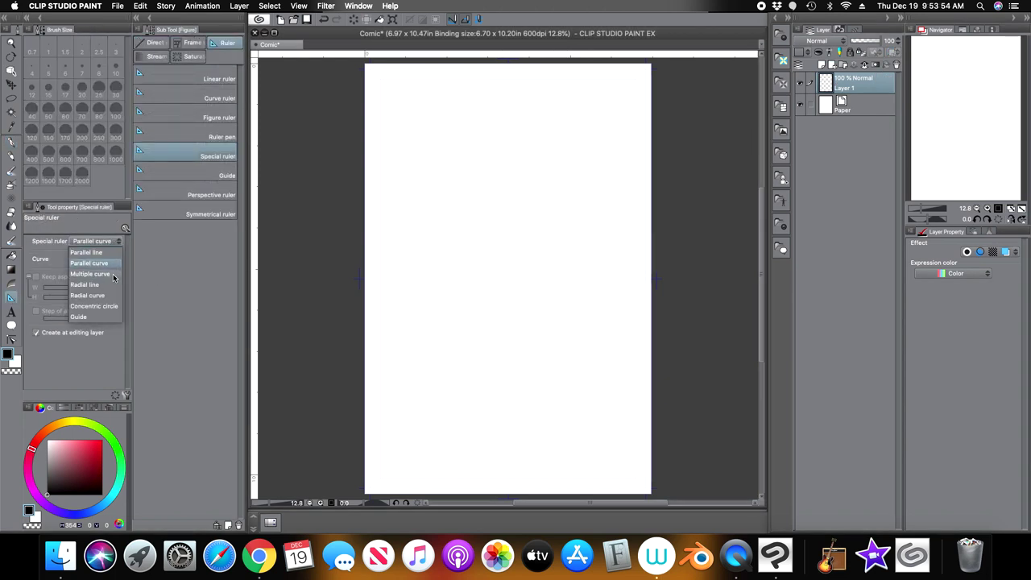
click(113, 277)
click(386, 244)
click(463, 202)
click(564, 276)
click(620, 232)
click(564, 149)
double_click(625, 125)
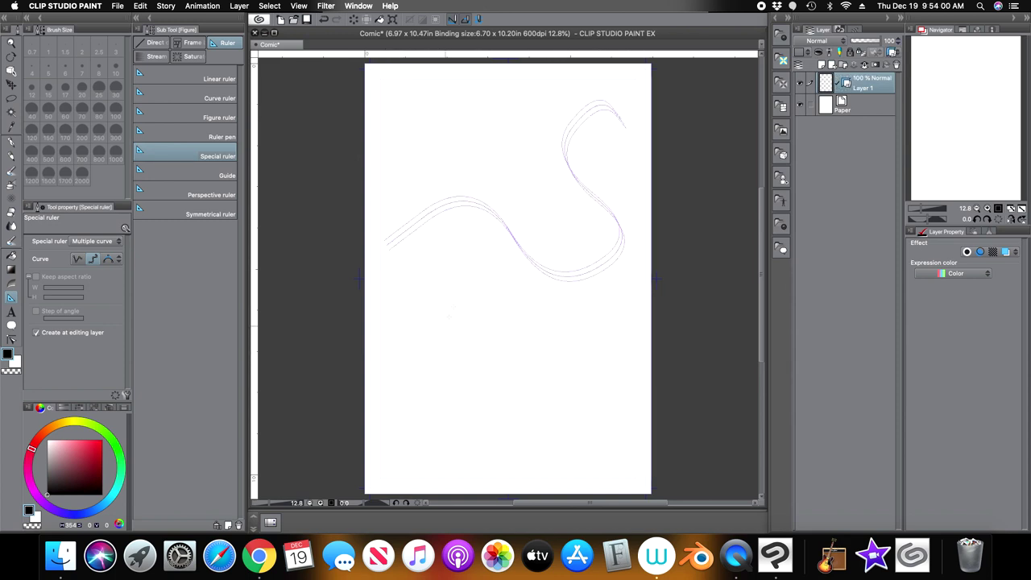
Step: Draw two black G-pen strokes along either side of the winding ruler, and hide the ruler
key(p)
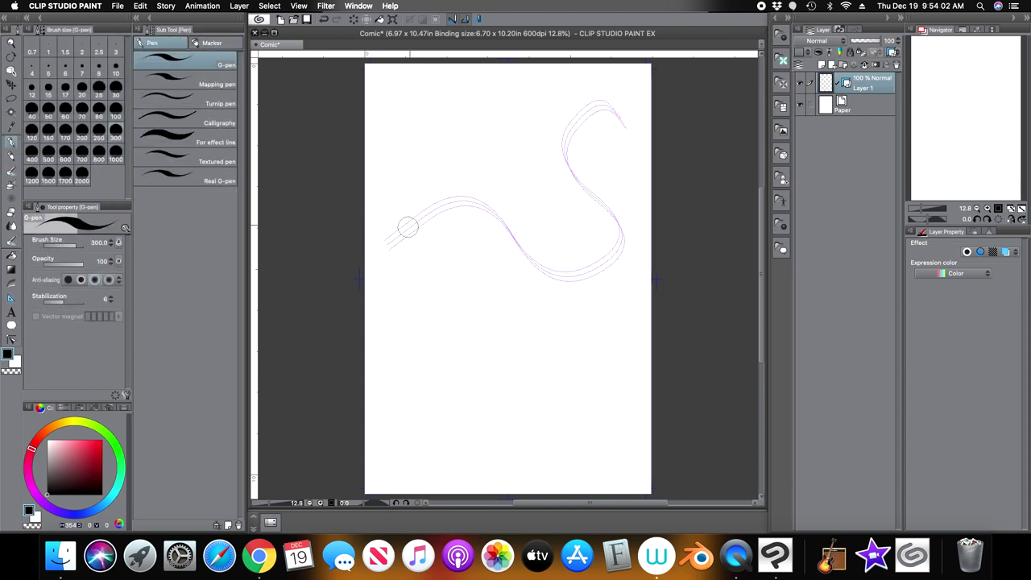
mouse_move(417, 207)
mouse_down()
mouse_move(455, 189)
mouse_move(487, 199)
mouse_move(539, 250)
mouse_move(592, 253)
mouse_move(608, 235)
mouse_move(603, 217)
mouse_move(562, 167)
mouse_move(558, 131)
mouse_move(585, 107)
mouse_move(575, 150)
mouse_move(622, 209)
mouse_move(621, 264)
mouse_move(580, 283)
mouse_move(538, 278)
mouse_move(442, 199)
mouse_move(415, 233)
mouse_up()
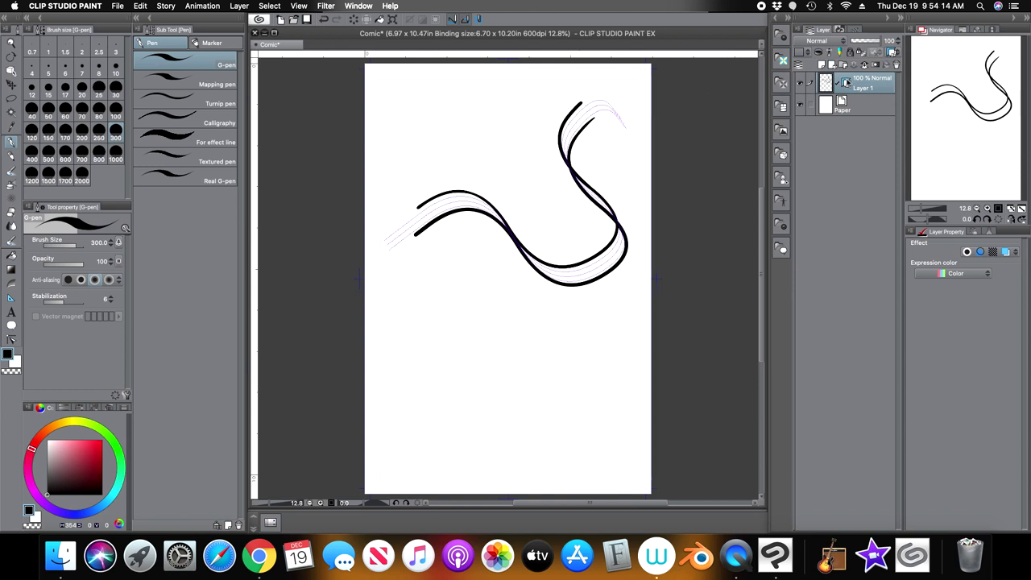
click(890, 53)
click(896, 67)
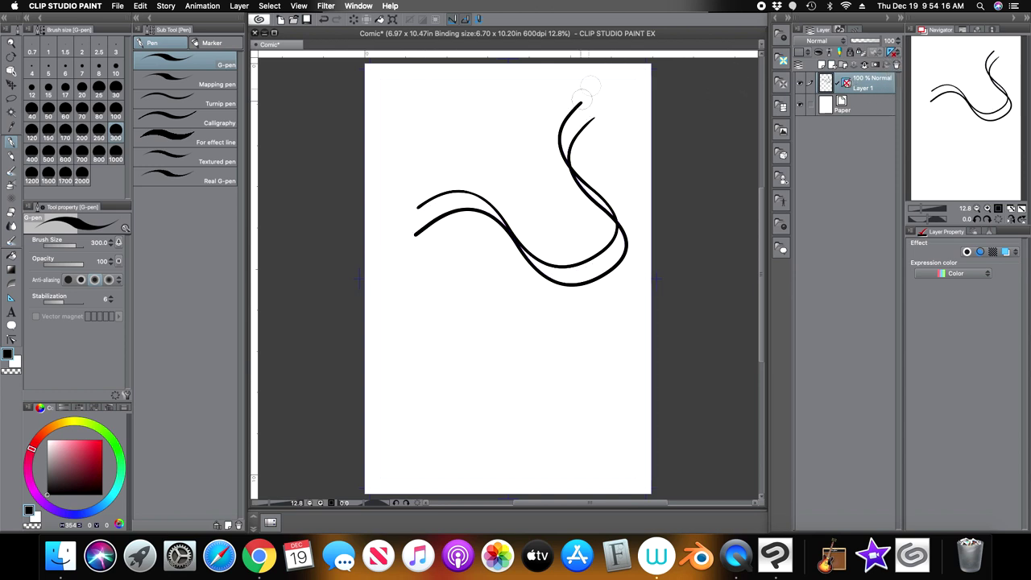
Step: Close both ends of the two curves with notched ribbon tails and add short marks across the ribbon
mouse_move(581, 101)
mouse_down()
mouse_move(586, 123)
mouse_move(594, 117)
mouse_up()
drag(437, 207, 417, 233)
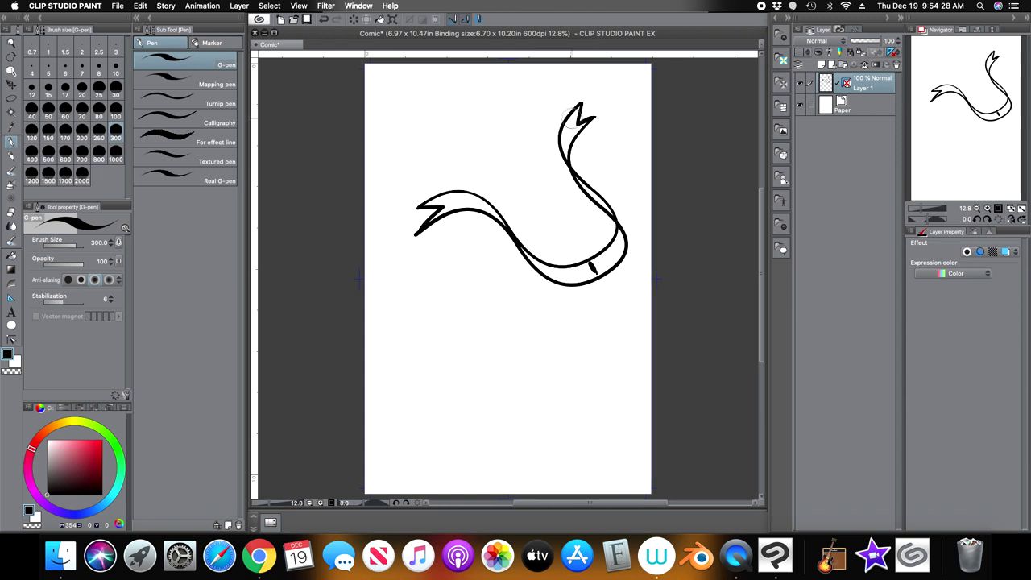
drag(568, 121, 573, 129)
drag(454, 195, 459, 206)
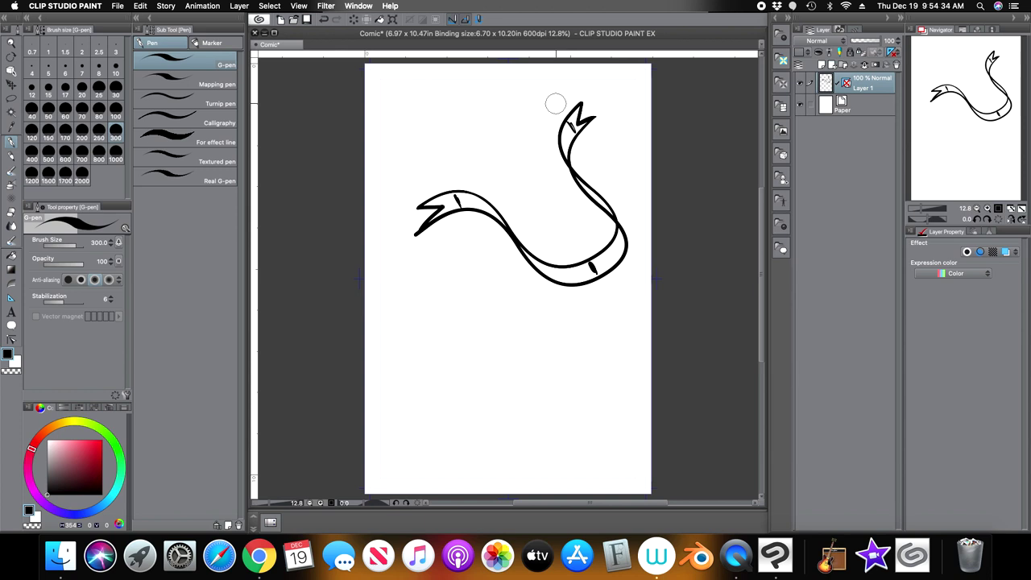
Step: Clear the ribbon drawing from Layer 1 and delete the Multiple curve ruler
key(Delete)
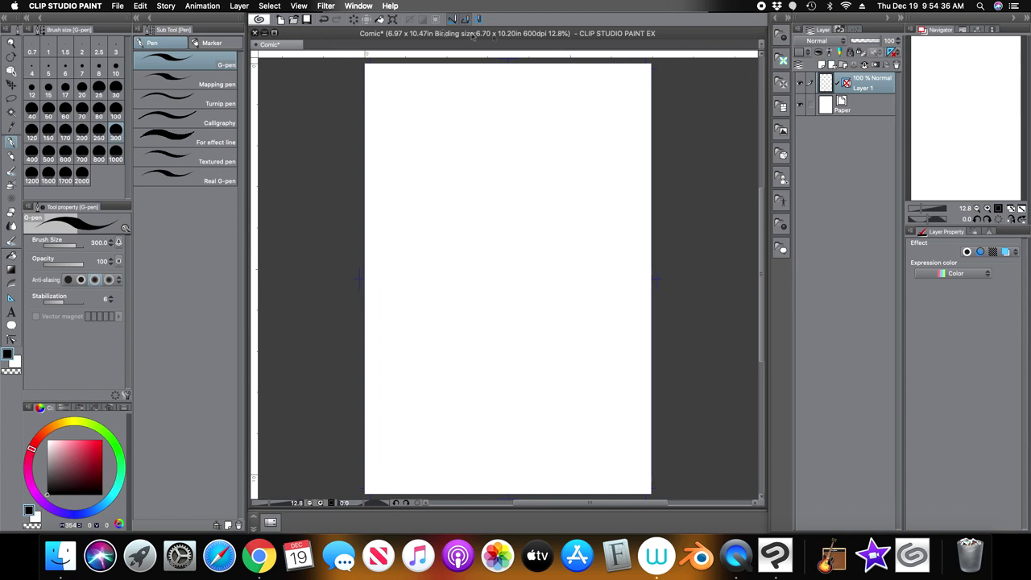
drag(847, 84, 897, 66)
click(588, 211)
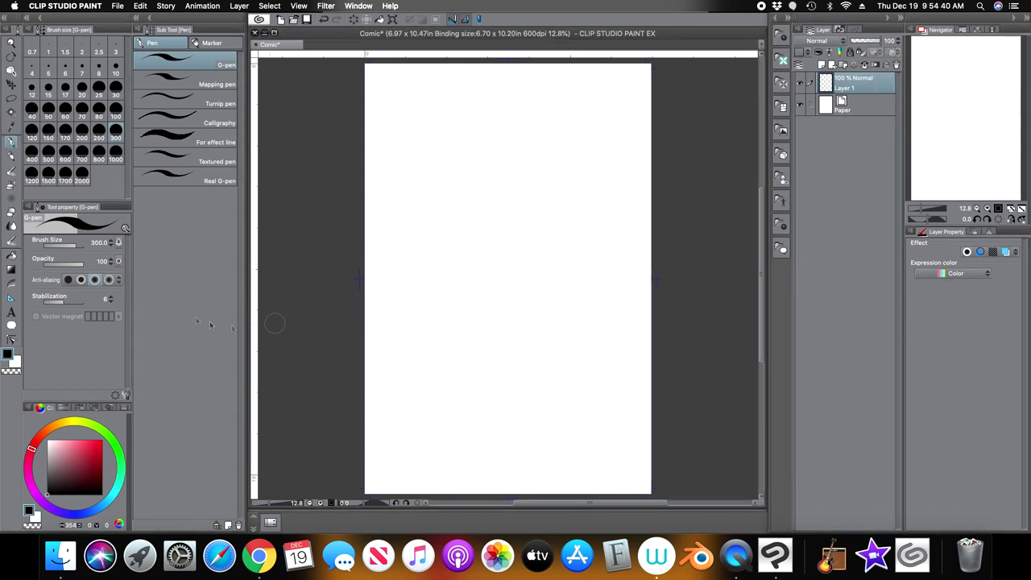
Step: Create a Radial line Special ruler centred in the upper part of the page, slightly left of the middle
click(11, 298)
click(118, 242)
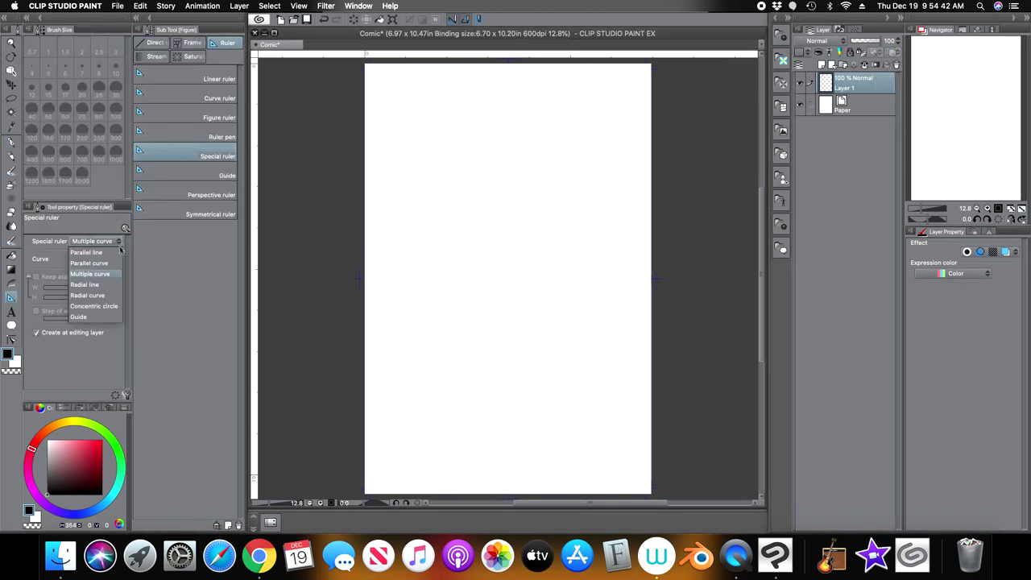
click(111, 285)
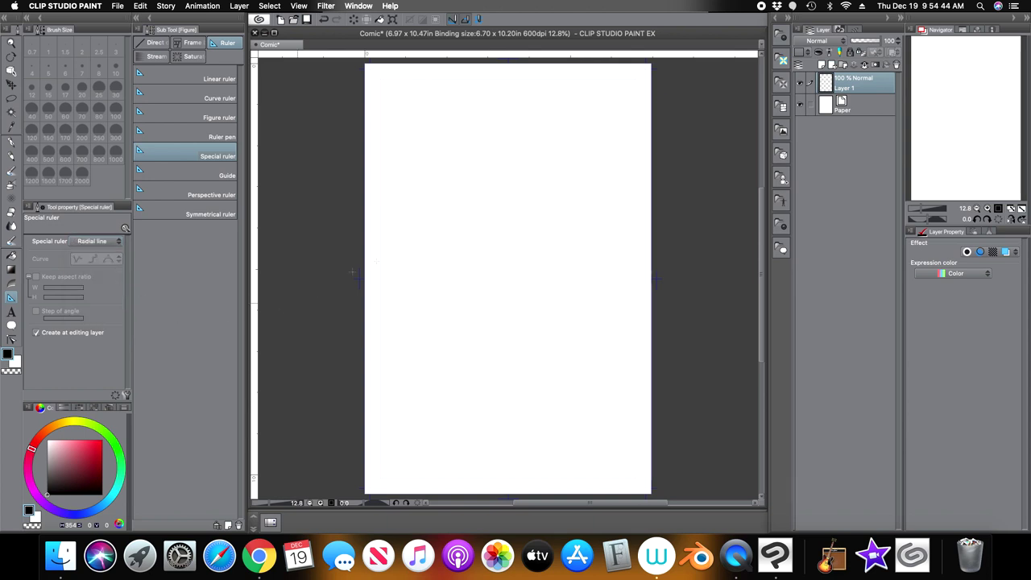
click(469, 216)
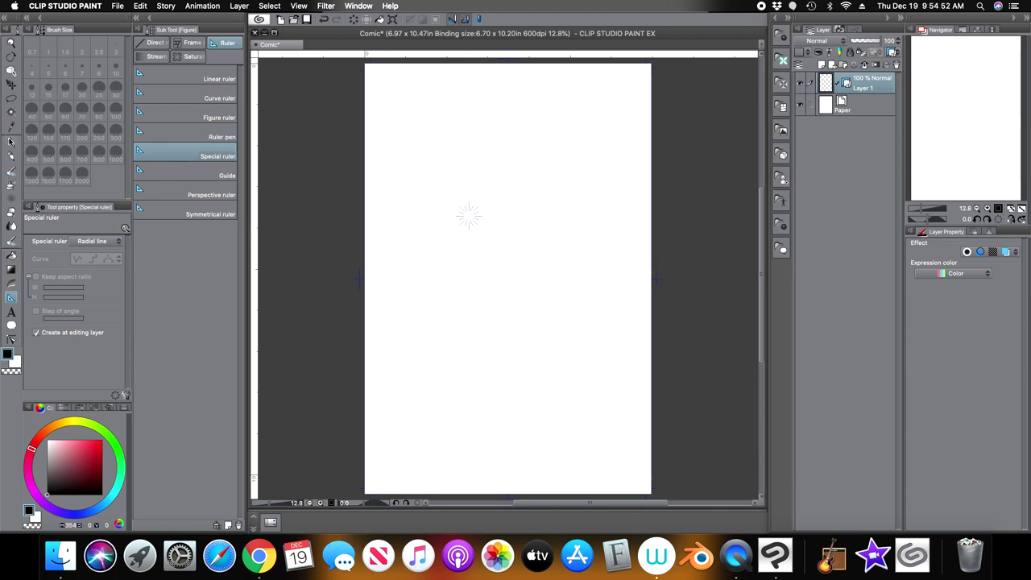
Step: Draw black G-pen strokes radiating from the ruler's centre toward the top, right and bottom of the page
click(11, 142)
mouse_move(466, 199)
mouse_down()
mouse_move(460, 111)
mouse_move(489, 153)
mouse_move(501, 109)
mouse_up()
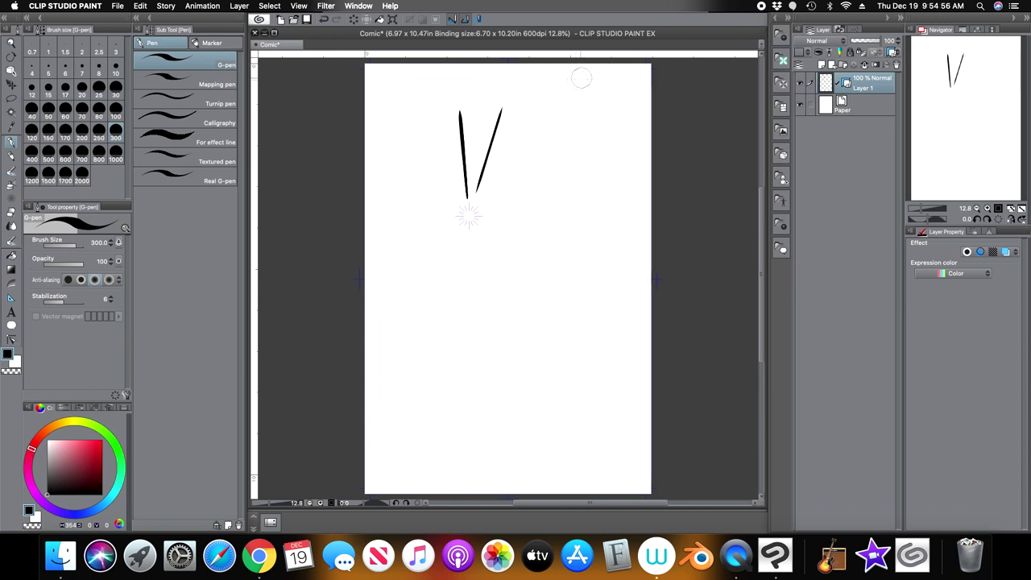
drag(584, 74, 489, 190)
drag(602, 98, 501, 188)
drag(618, 121, 504, 195)
drag(616, 153, 507, 198)
drag(582, 186, 520, 202)
drag(592, 208, 488, 215)
drag(615, 254, 488, 223)
drag(564, 300, 501, 246)
drag(546, 384, 484, 246)
drag(481, 431, 469, 211)
drag(415, 431, 460, 256)
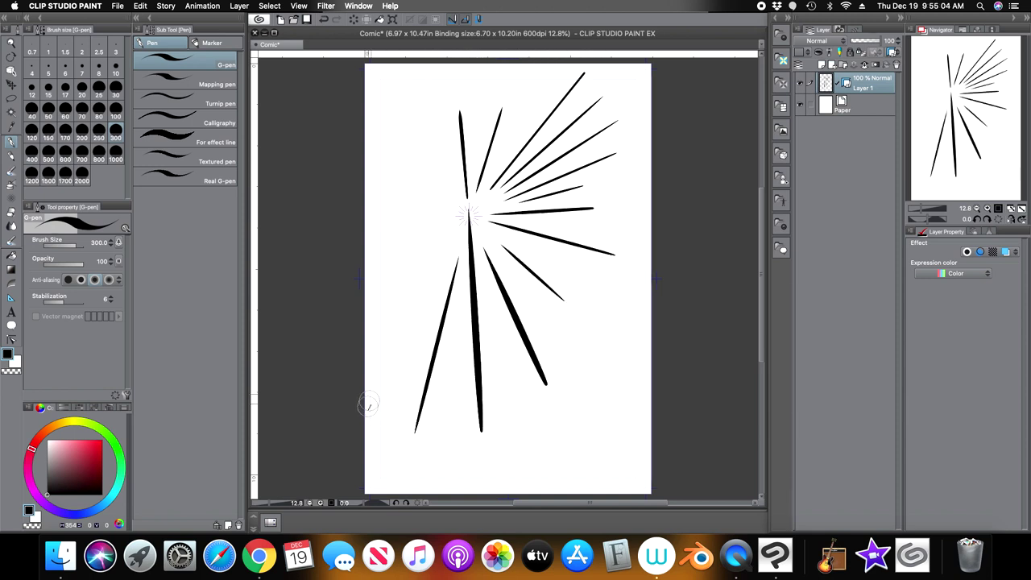
Step: Complete the burst around the page with more black G-pen strokes radiating from the Radial line ruler's centre
drag(369, 408, 460, 234)
drag(365, 323, 449, 244)
drag(365, 282, 427, 244)
mouse_move(370, 260)
mouse_down()
mouse_move(409, 256)
mouse_move(400, 236)
mouse_move(423, 229)
mouse_up()
drag(365, 192, 453, 213)
drag(370, 144, 451, 201)
drag(409, 103, 453, 187)
drag(430, 86, 453, 167)
mouse_move(479, 80)
mouse_down()
mouse_move(472, 165)
mouse_move(480, 144)
mouse_up()
drag(541, 74, 493, 168)
drag(623, 236, 476, 227)
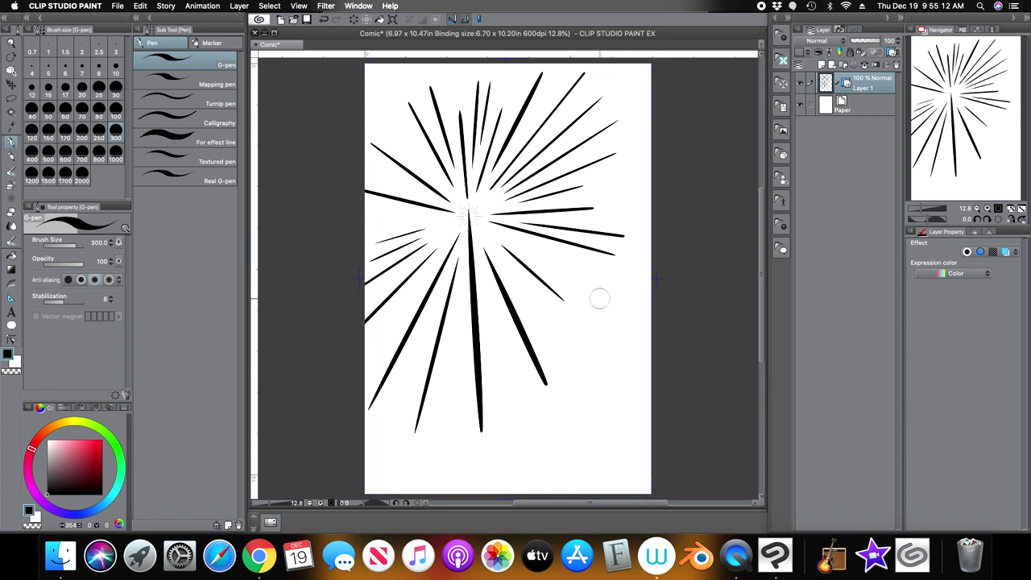
drag(600, 296, 510, 242)
drag(614, 394, 531, 290)
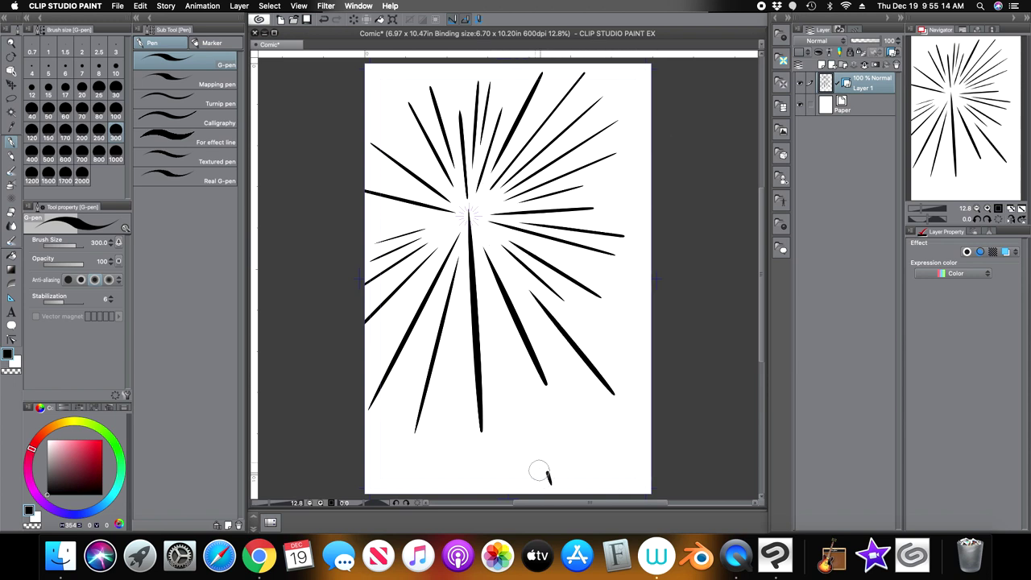
drag(548, 481, 493, 295)
drag(464, 474, 471, 297)
drag(419, 465, 447, 326)
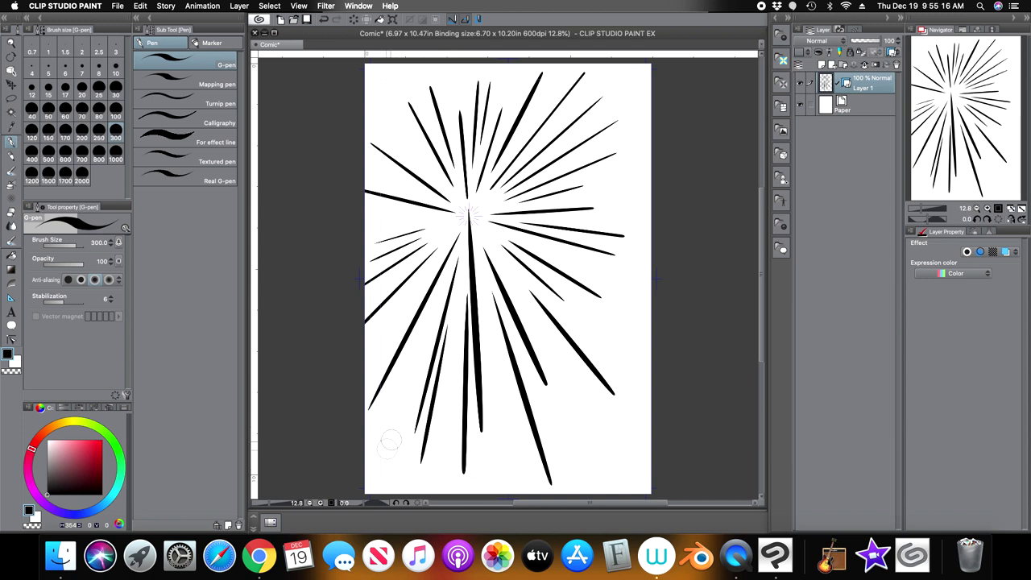
drag(375, 469, 456, 286)
drag(366, 370, 453, 281)
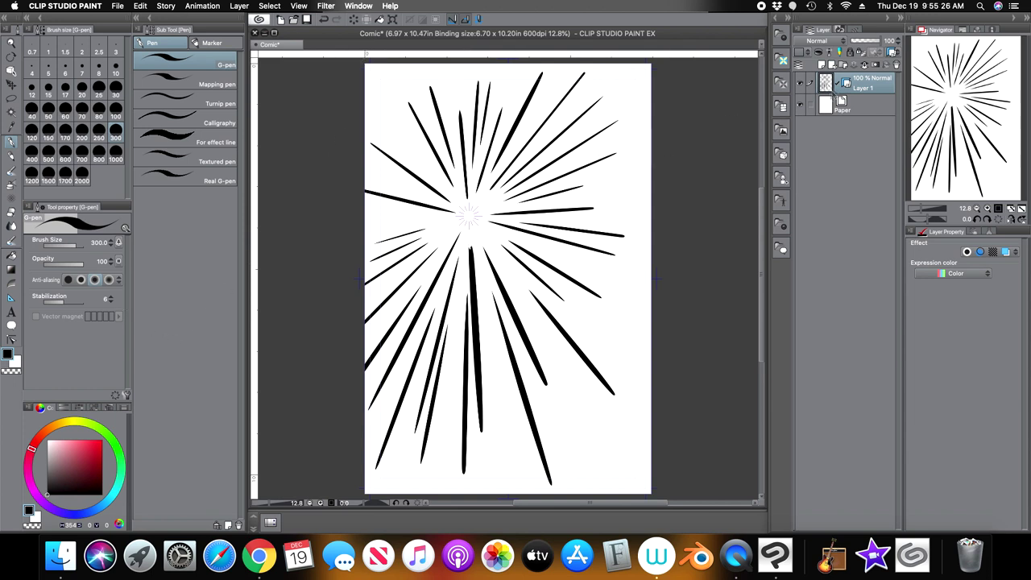
Step: Delete the Radial line ruler and clear the burst drawing from Layer 1
click(898, 66)
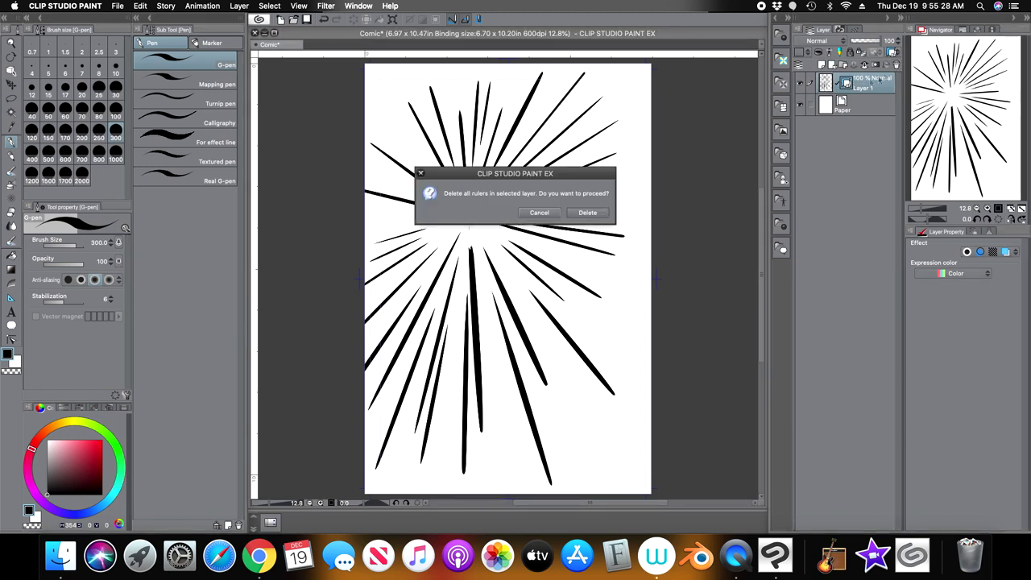
click(588, 213)
click(355, 18)
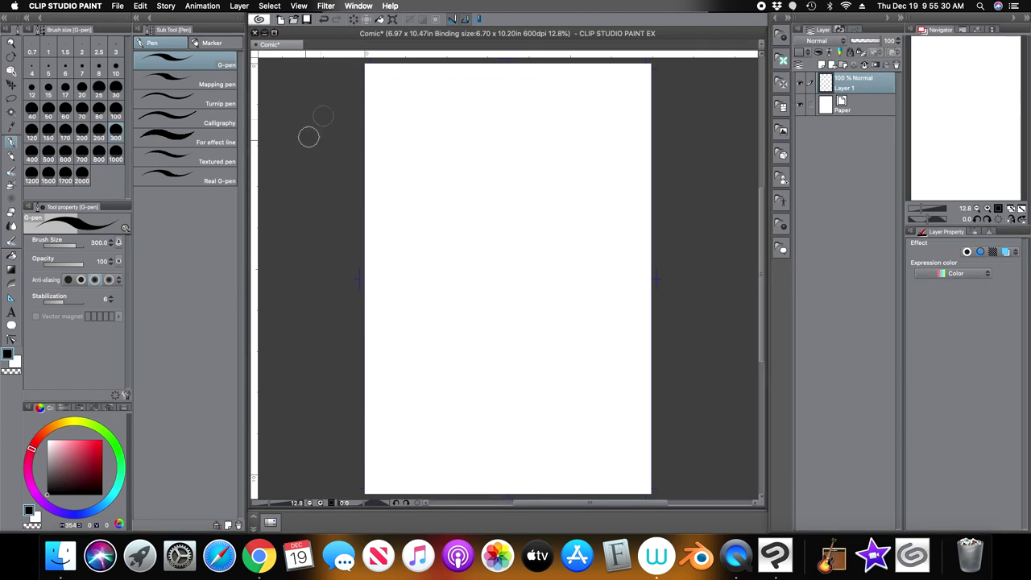
Step: Create a Radial curve Special ruler centred slightly left of the page's upper middle, with its curve arching to the right
click(11, 297)
click(119, 242)
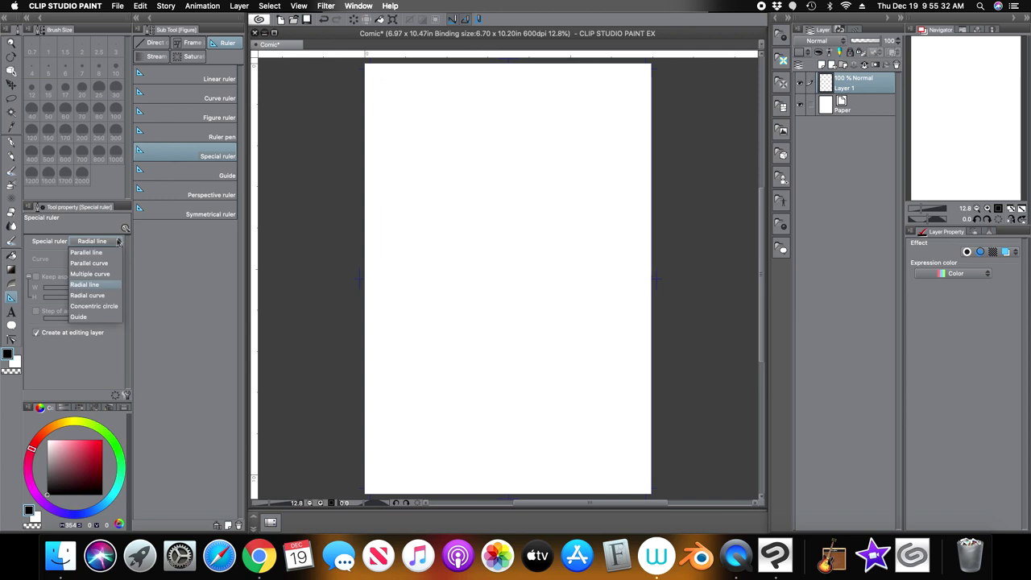
click(113, 296)
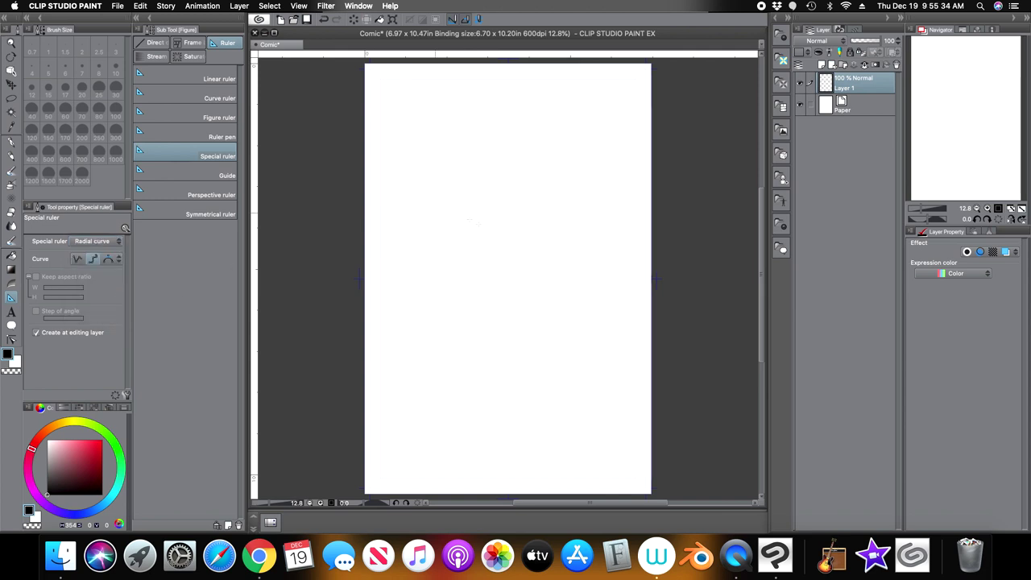
click(472, 251)
click(491, 230)
double_click(554, 252)
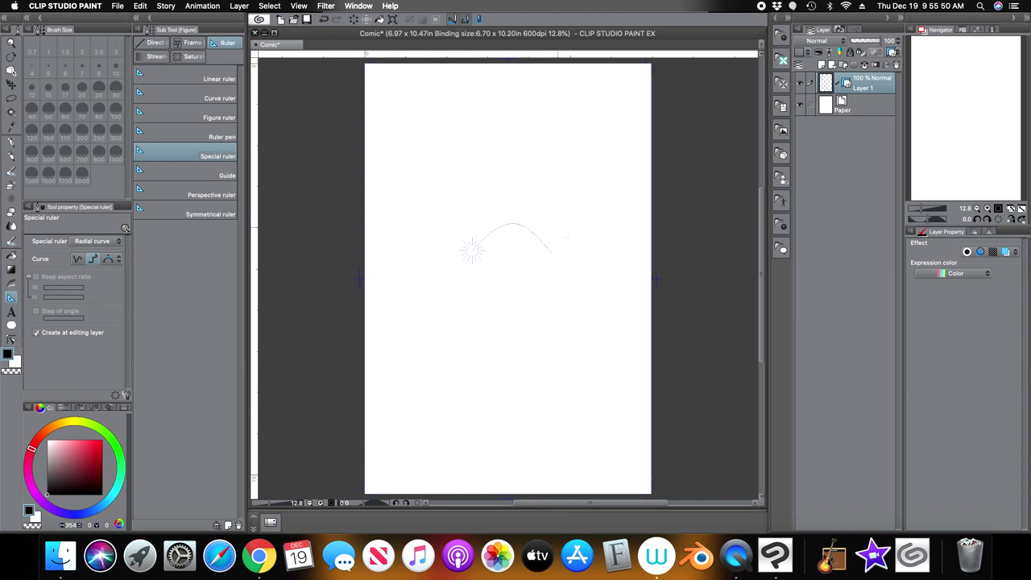
Step: Draw black G-pen strokes along the Radial curve ruler to form a swirl of curved lines around its centre
click(12, 141)
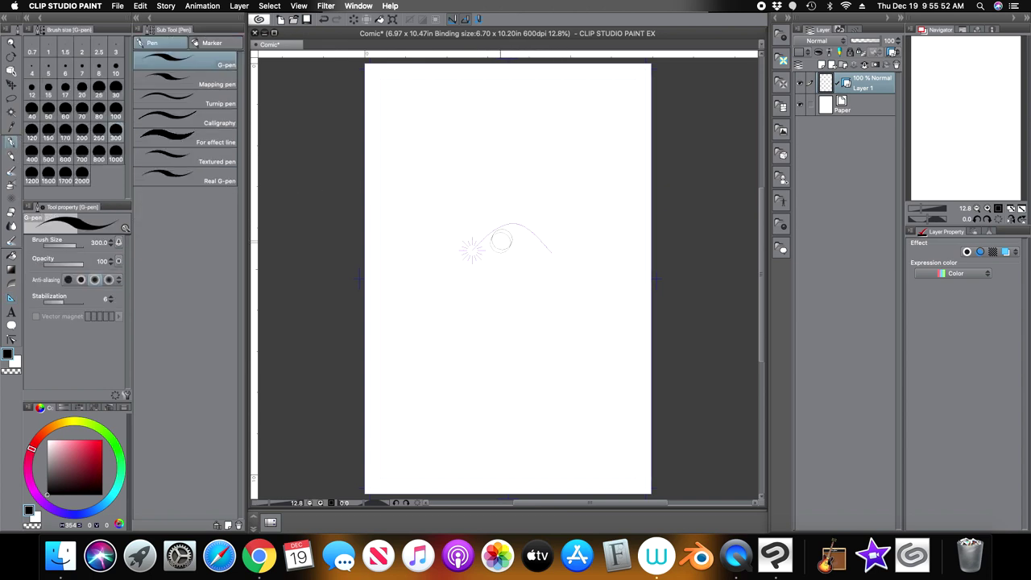
mouse_move(562, 231)
mouse_down()
mouse_move(507, 205)
mouse_move(473, 241)
mouse_move(486, 247)
mouse_up()
mouse_move(578, 230)
mouse_down()
mouse_move(503, 207)
mouse_move(475, 246)
mouse_up()
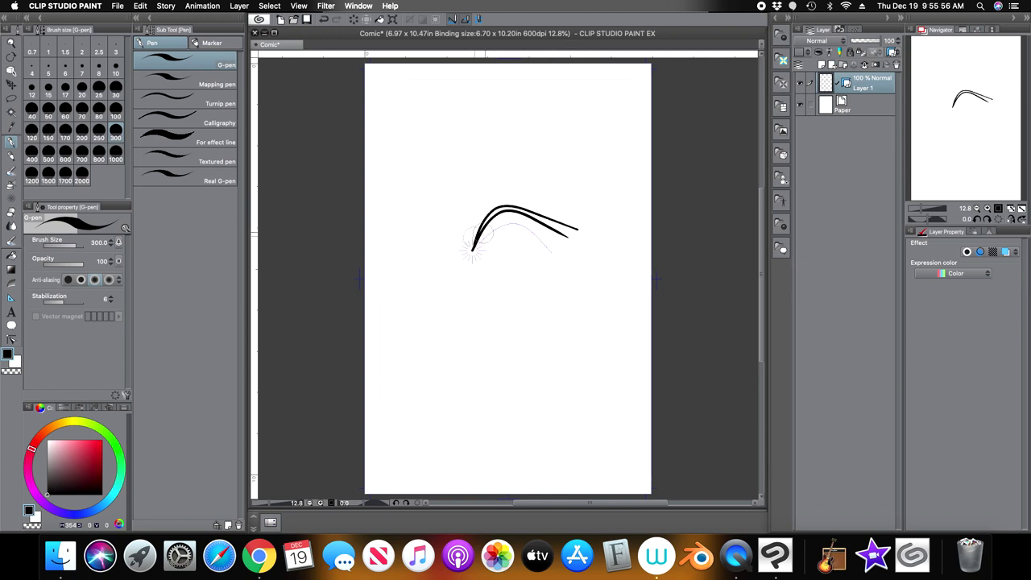
mouse_move(585, 191)
mouse_down()
mouse_move(463, 234)
mouse_move(473, 248)
mouse_up()
mouse_move(580, 147)
mouse_down()
mouse_move(461, 234)
mouse_move(472, 247)
mouse_up()
drag(497, 114, 469, 246)
mouse_move(429, 130)
mouse_down()
mouse_move(420, 161)
mouse_move(464, 248)
mouse_up()
mouse_move(393, 208)
mouse_down()
mouse_move(427, 263)
mouse_move(469, 249)
mouse_up()
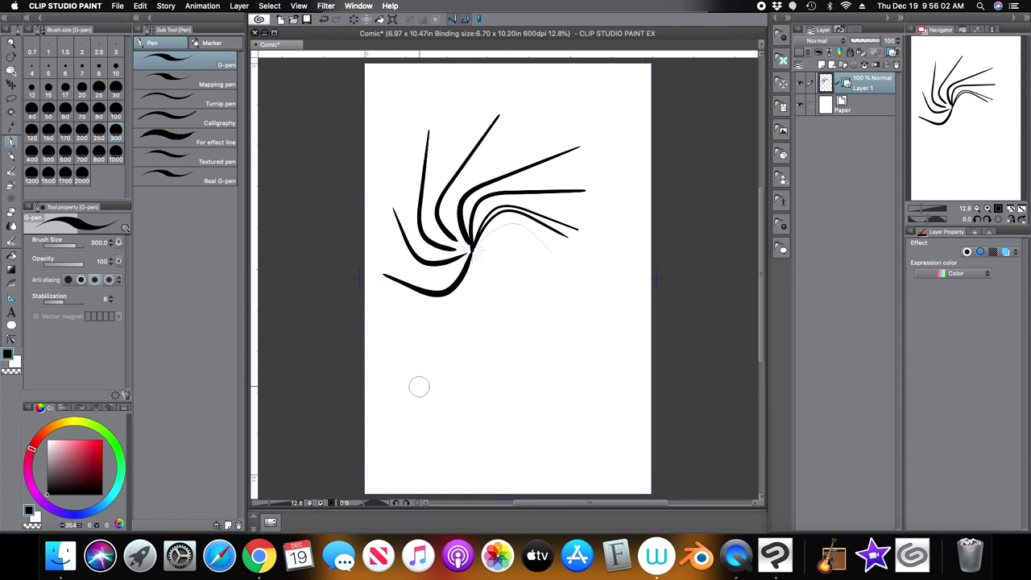
drag(423, 385, 487, 264)
drag(453, 395, 491, 263)
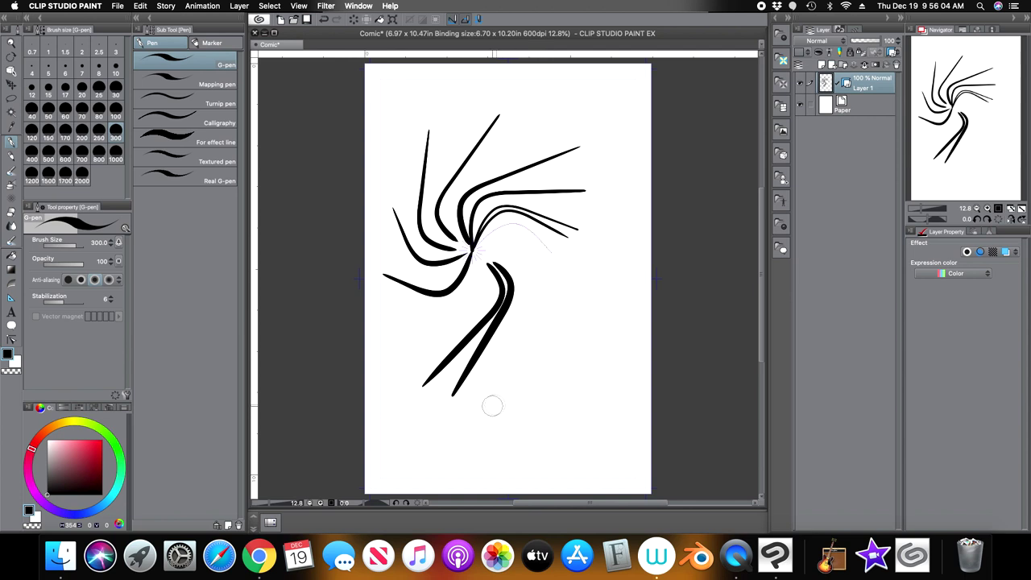
drag(493, 405, 505, 259)
drag(509, 232, 492, 238)
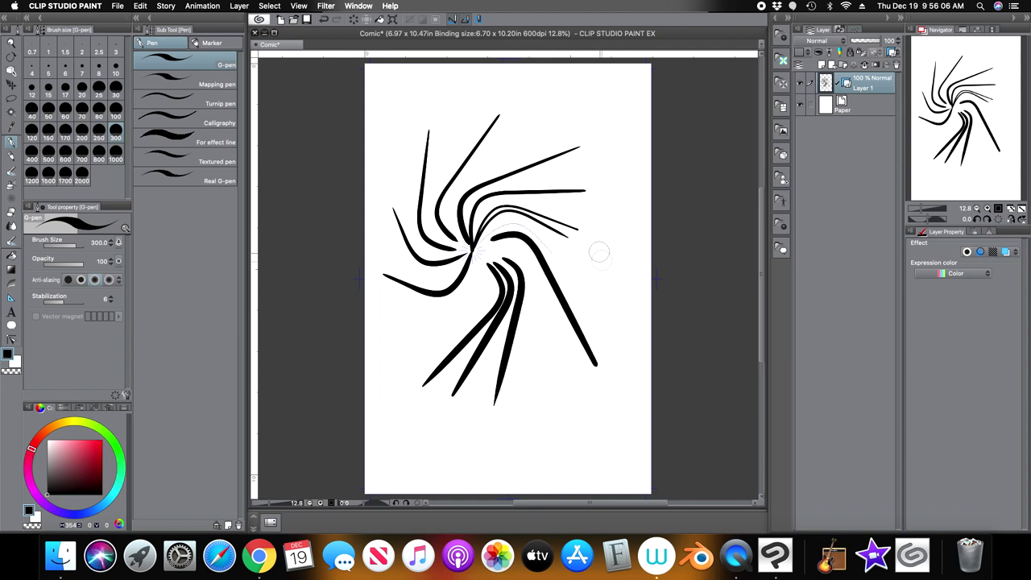
mouse_move(368, 377)
mouse_down()
mouse_move(406, 352)
mouse_move(489, 266)
mouse_up()
drag(368, 319, 482, 277)
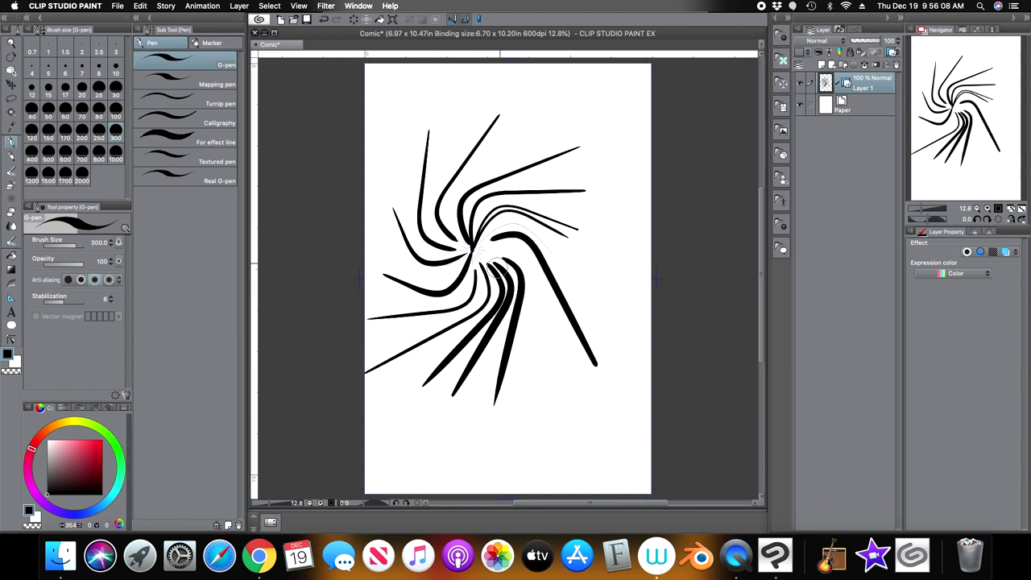
Step: Clear the swirl drawing from Layer 1 and delete the Radial curve ruler
click(355, 21)
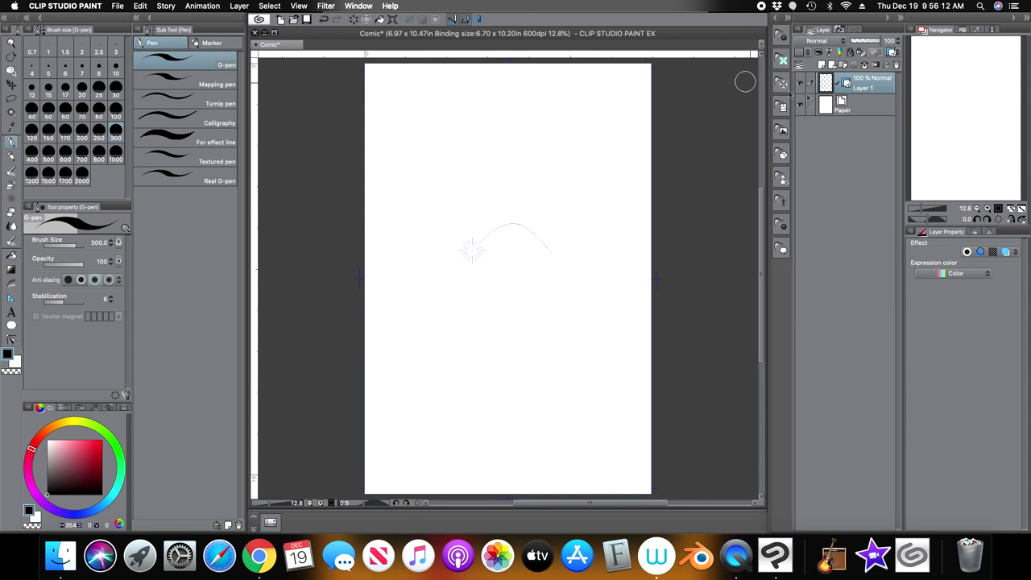
click(898, 67)
click(598, 209)
Step: Create a Concentric circle Special ruler shaped as a tall ellipse tilted to the right in the page's upper-left area
click(11, 297)
click(118, 241)
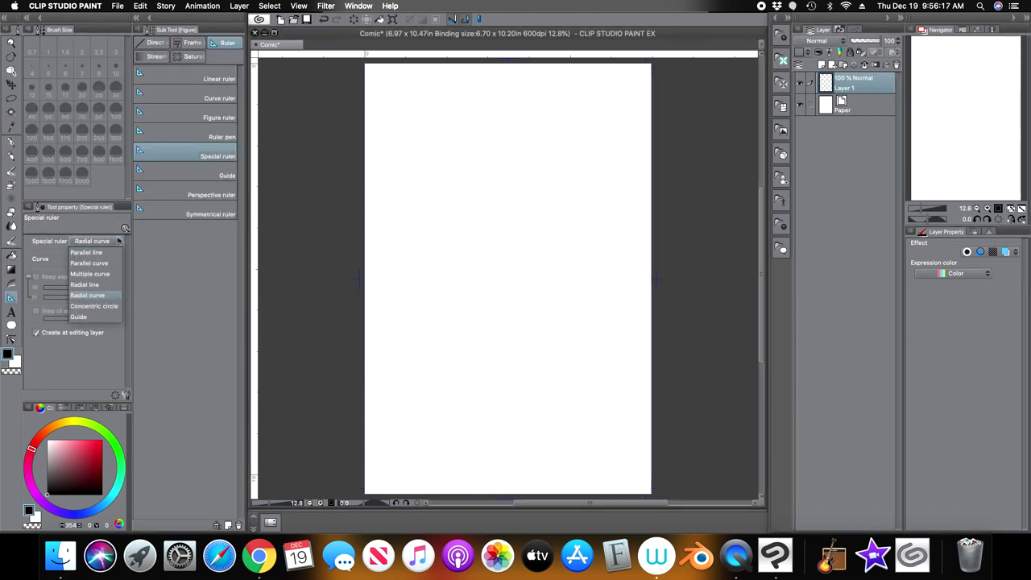
click(113, 308)
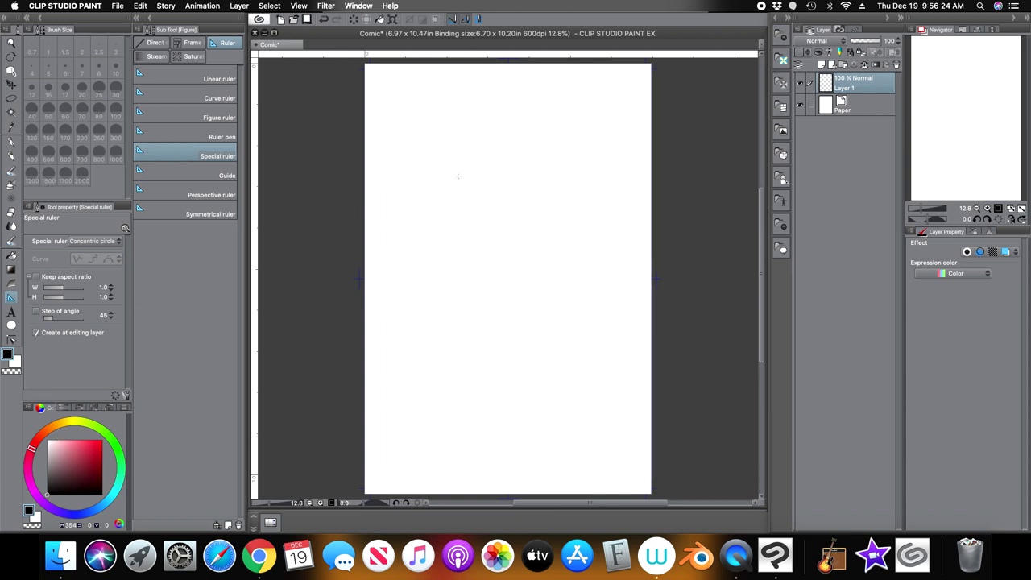
drag(456, 167, 494, 218)
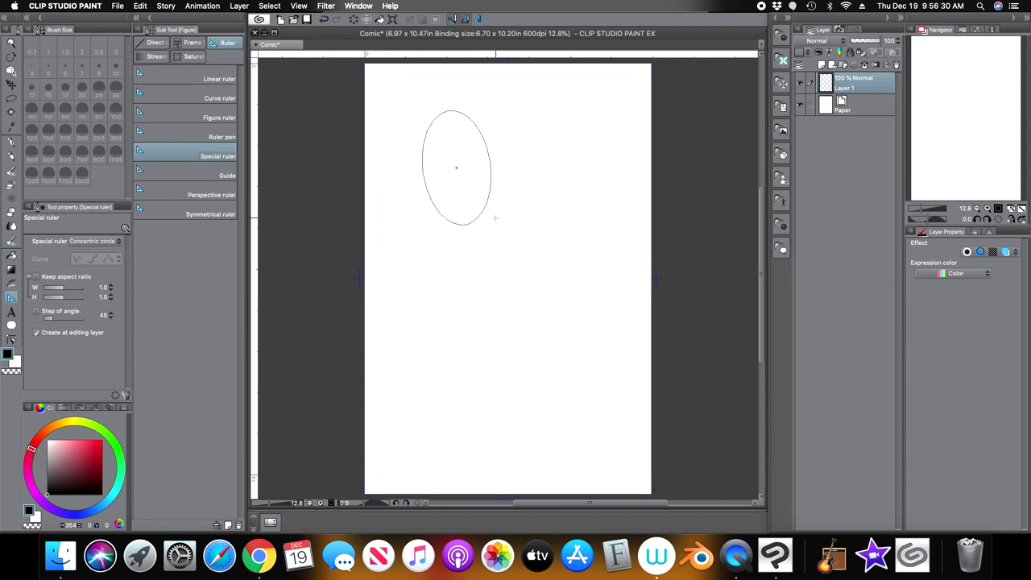
drag(487, 125, 452, 129)
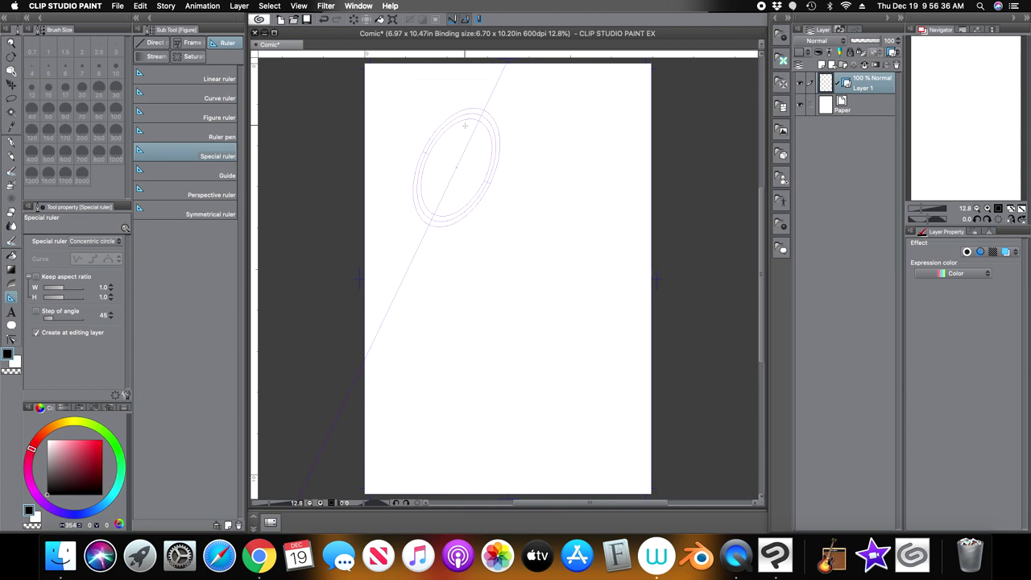
Step: Draw two G-pen ellipses along the ruler and, with the ruler turned off, two slanted side lines to outline a cylinder
key(p)
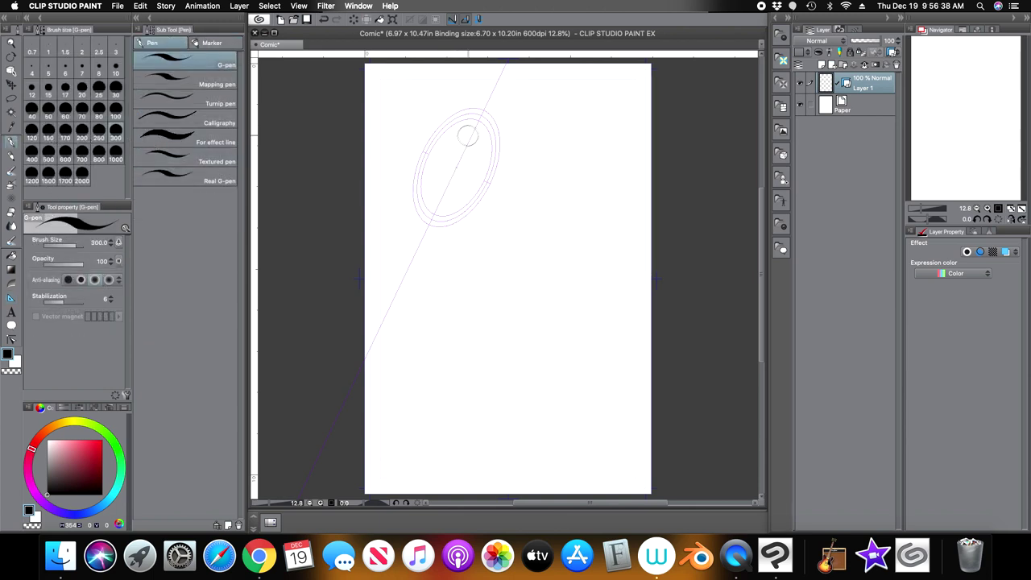
mouse_move(473, 128)
mouse_down()
mouse_move(435, 158)
mouse_move(441, 211)
mouse_move(489, 119)
mouse_move(460, 112)
mouse_move(422, 171)
mouse_move(479, 205)
mouse_move(482, 116)
mouse_up()
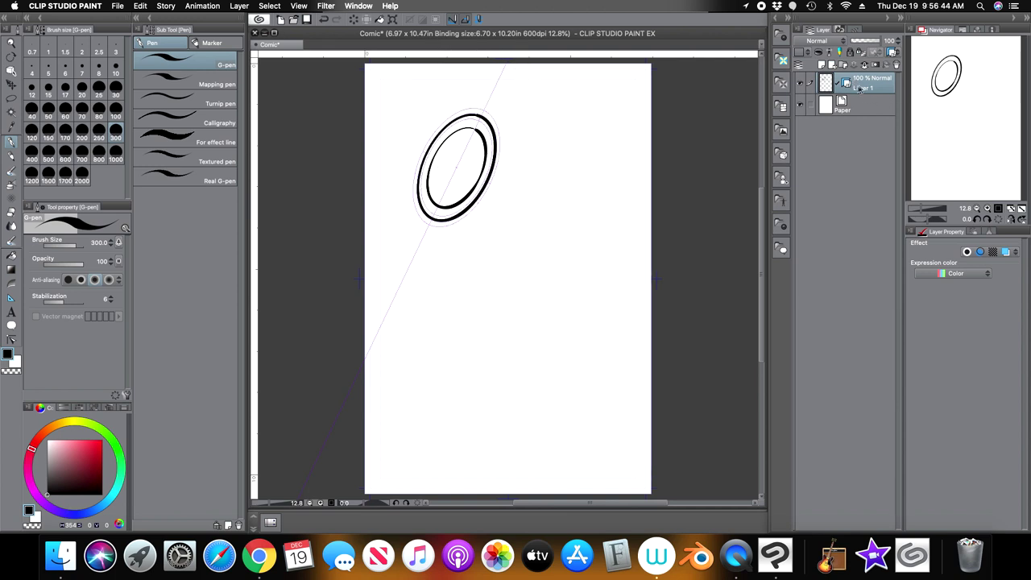
click(892, 53)
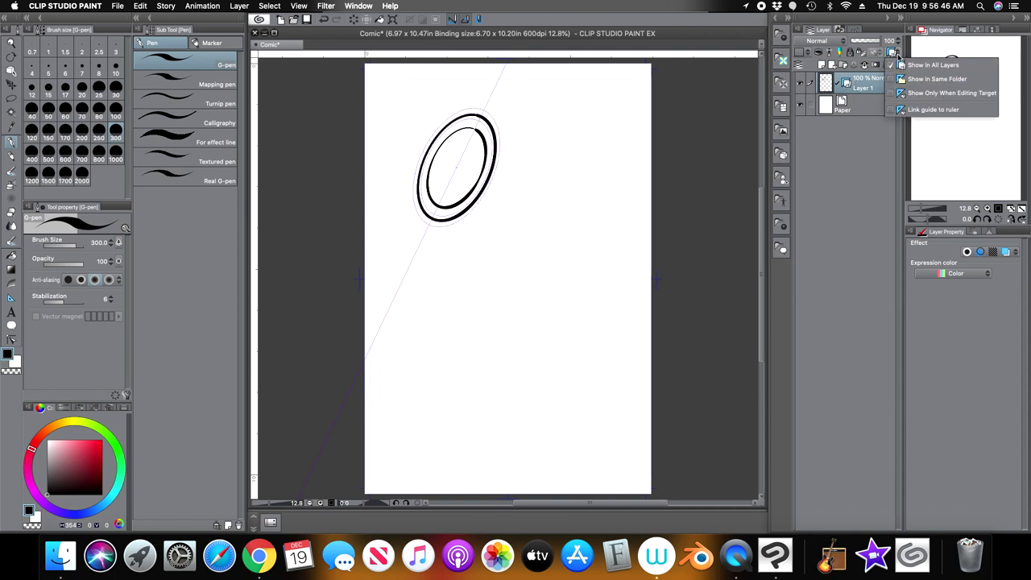
click(927, 76)
mouse_move(427, 217)
mouse_down()
mouse_move(483, 230)
mouse_move(547, 264)
mouse_up()
mouse_move(487, 121)
mouse_down()
mouse_move(610, 173)
mouse_move(598, 211)
mouse_move(546, 264)
mouse_up()
click(324, 19)
key(ctrl+z)
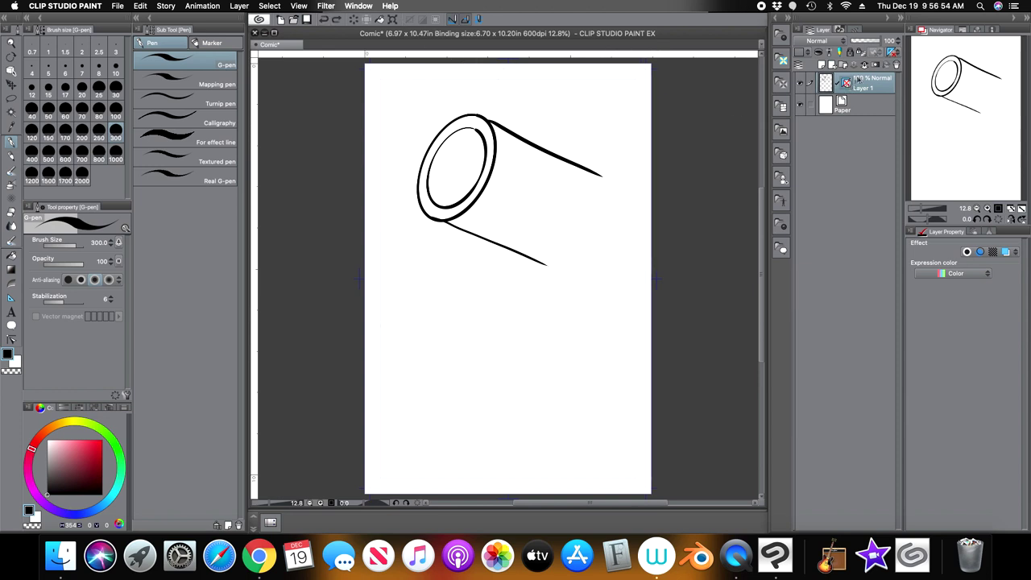
Step: With the ruler turned back on, draw curved contour strokes across the cylinder's body and along its far end
drag(595, 176, 588, 223)
drag(593, 170, 580, 216)
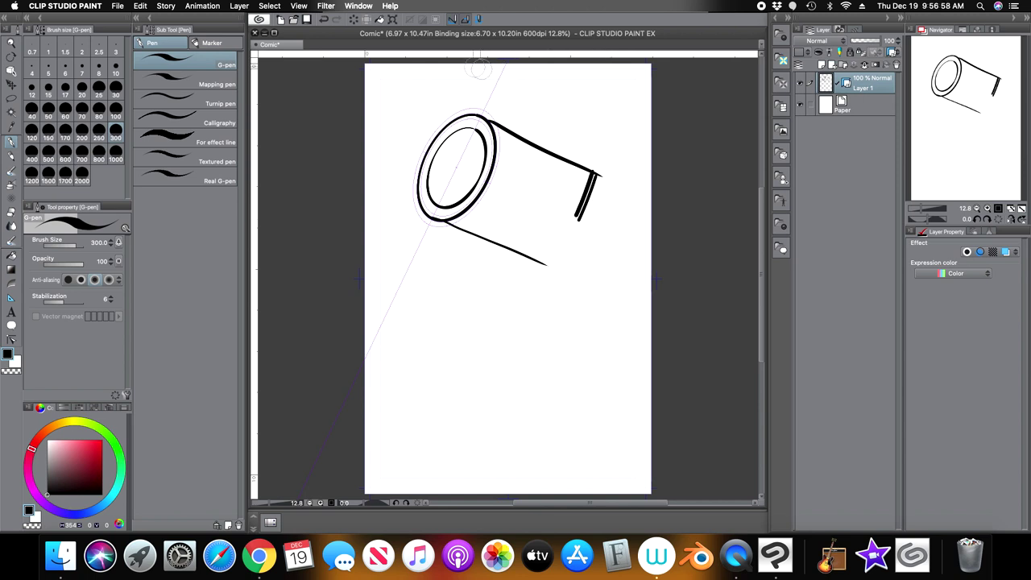
drag(495, 131, 469, 219)
drag(532, 166, 498, 238)
drag(567, 177, 543, 242)
drag(597, 174, 557, 274)
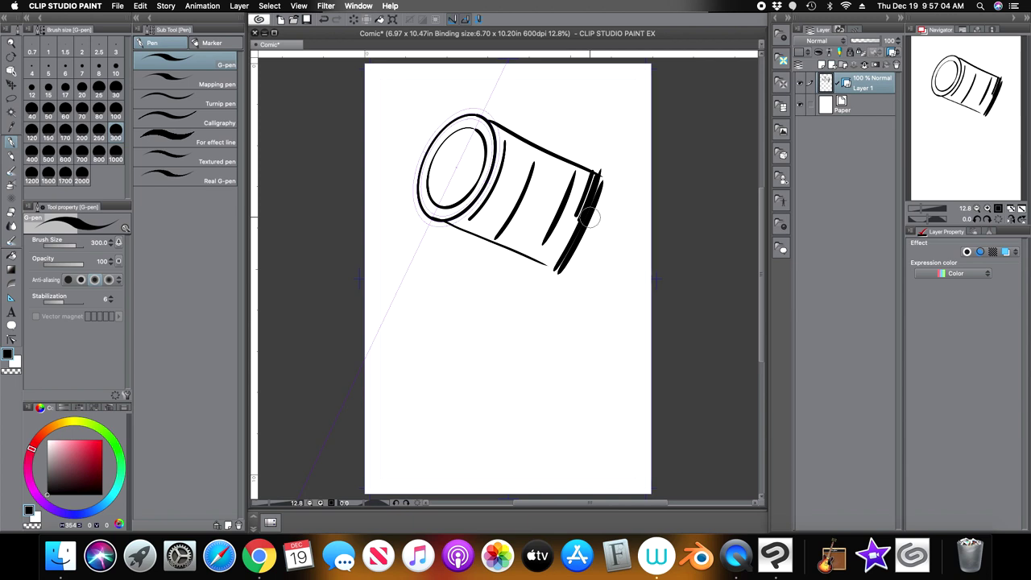
Step: Draw thick, larger elliptical rings around the cylinder's opening along the ruler and clear the drawing from Layer 1
mouse_move(493, 97)
mouse_down()
mouse_move(467, 238)
mouse_move(488, 95)
mouse_move(530, 150)
mouse_move(427, 69)
mouse_move(532, 95)
mouse_move(383, 131)
mouse_move(527, 89)
mouse_move(455, 64)
mouse_move(415, 101)
mouse_move(416, 295)
mouse_move(551, 69)
mouse_up()
drag(398, 83, 367, 165)
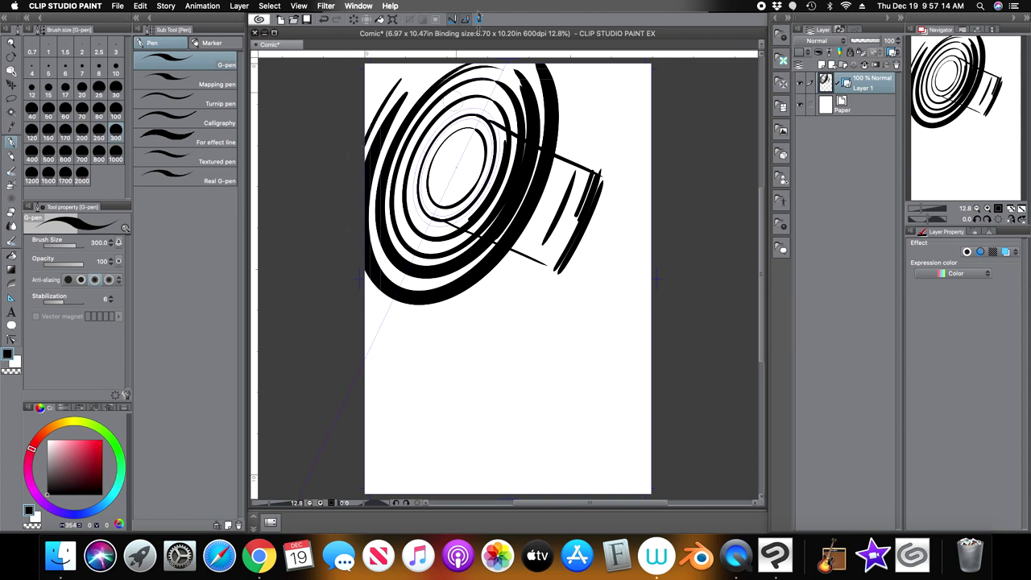
click(354, 20)
Step: With a size 12 G-pen, draw two thin ellipses along the ruler and three long arcs toward the page's right side
click(32, 87)
mouse_move(456, 214)
mouse_down()
mouse_move(471, 120)
mouse_move(503, 142)
mouse_move(467, 105)
mouse_up()
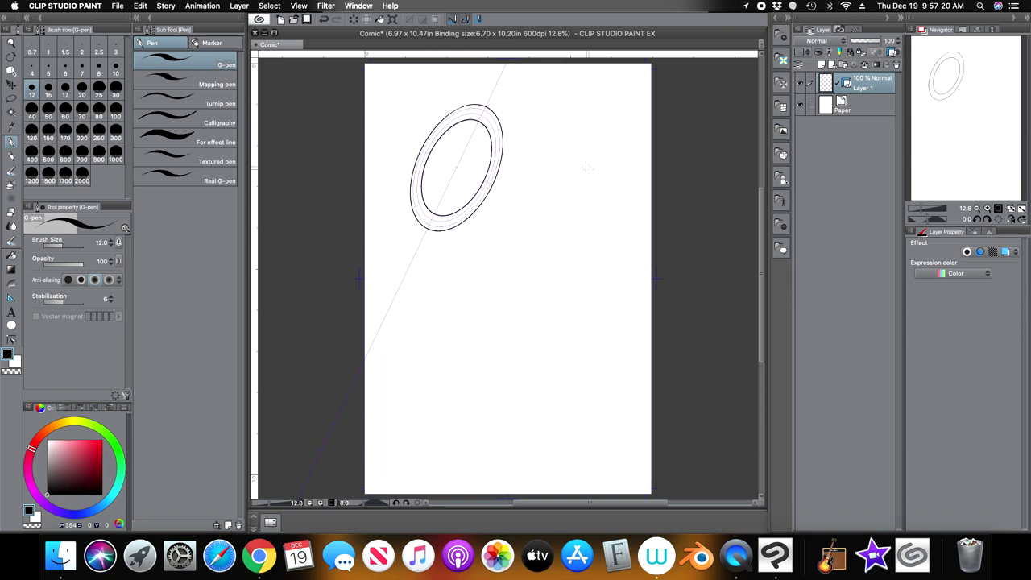
mouse_move(603, 70)
mouse_down()
mouse_move(593, 163)
mouse_move(481, 337)
mouse_move(437, 360)
mouse_up()
drag(639, 142, 474, 386)
drag(653, 133, 488, 403)
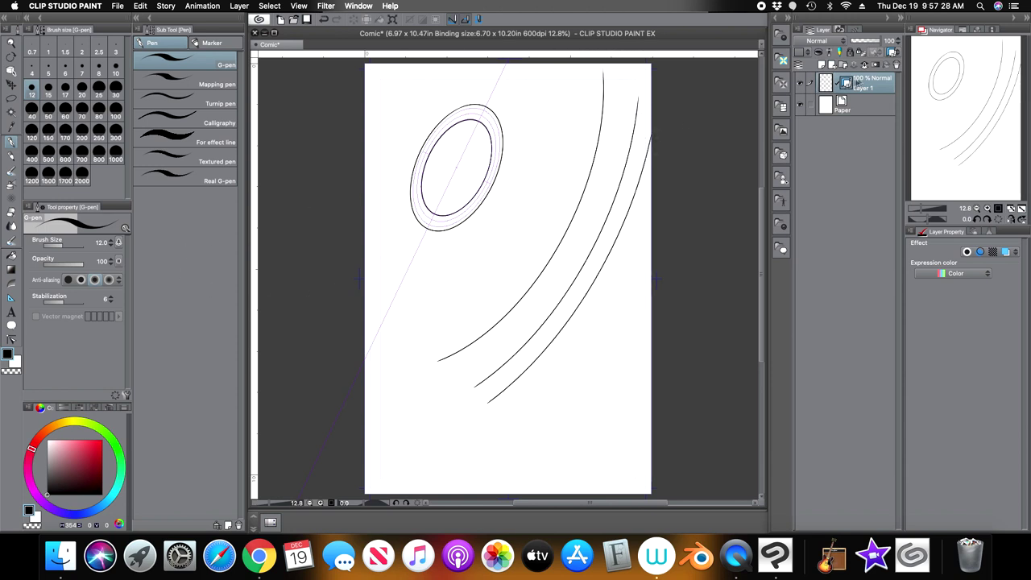
Step: Turn the ruler off and draw two straight lines from the outer ellipse's edges to the far arcs
click(892, 53)
click(926, 78)
key(u)
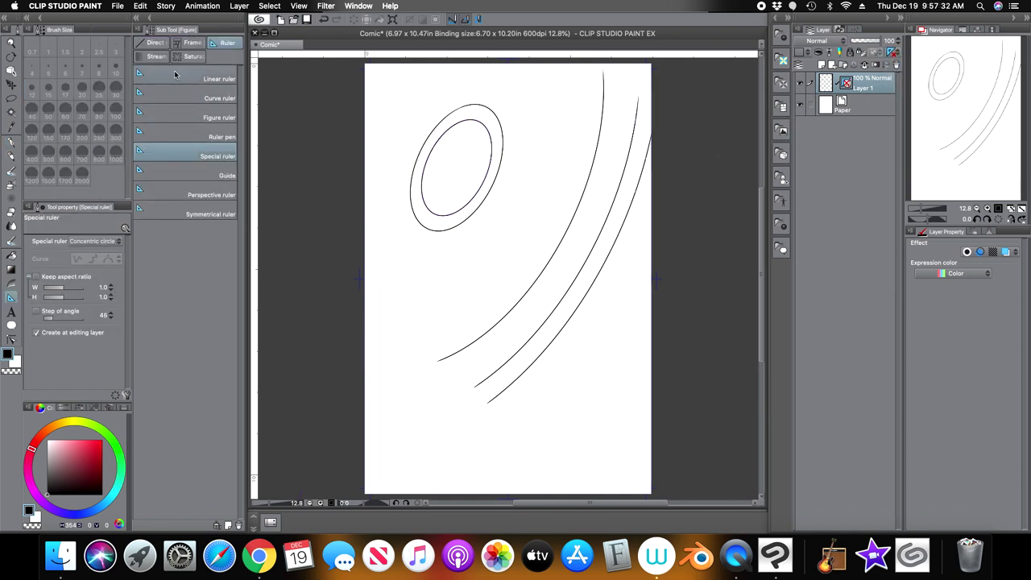
drag(427, 230, 581, 301)
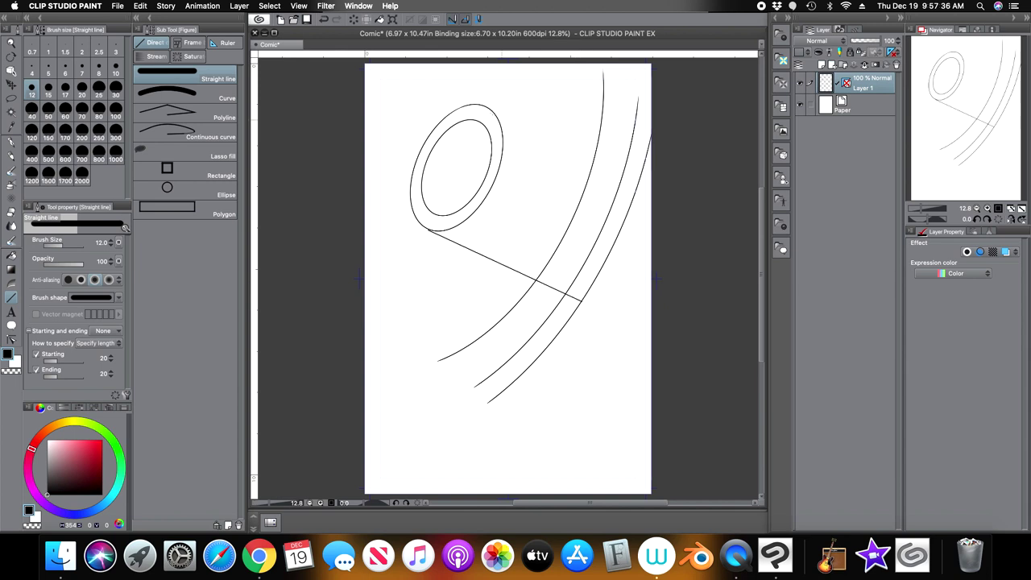
drag(484, 106, 638, 191)
Step: Clear the drawing from Layer 1 and move the layer's Concentric circle ruler to the middle of the page
click(352, 20)
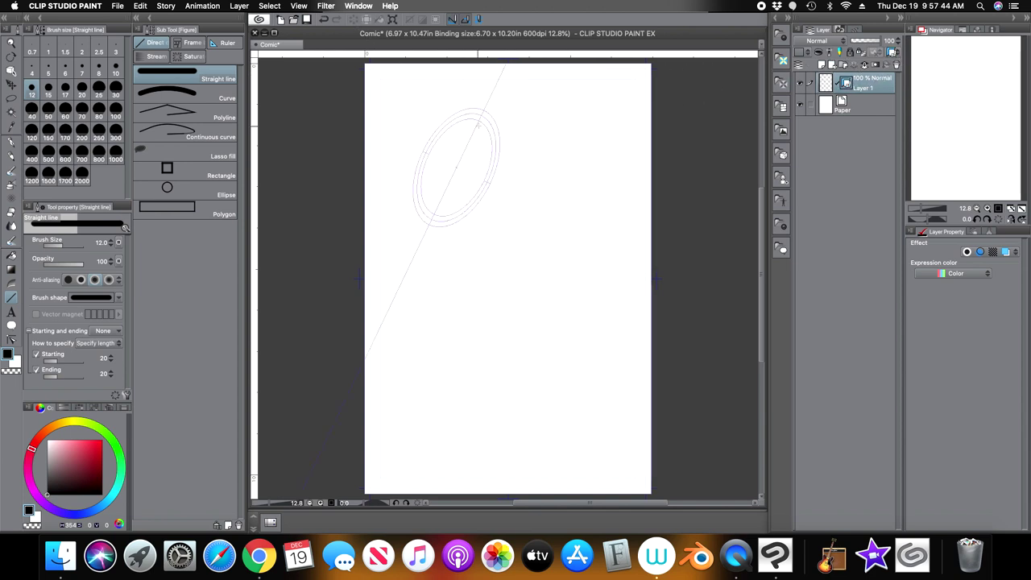
key(k)
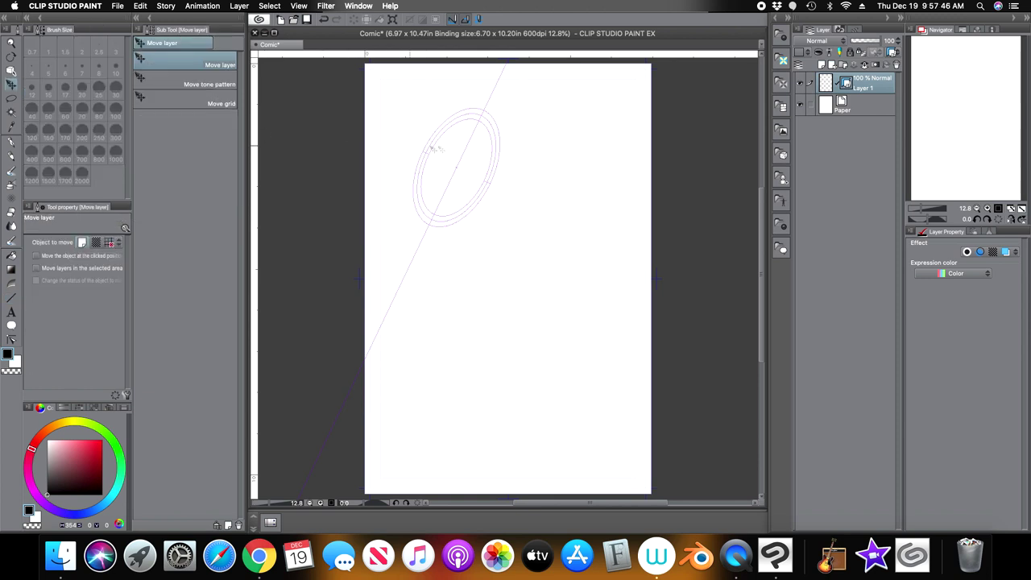
drag(430, 145, 512, 253)
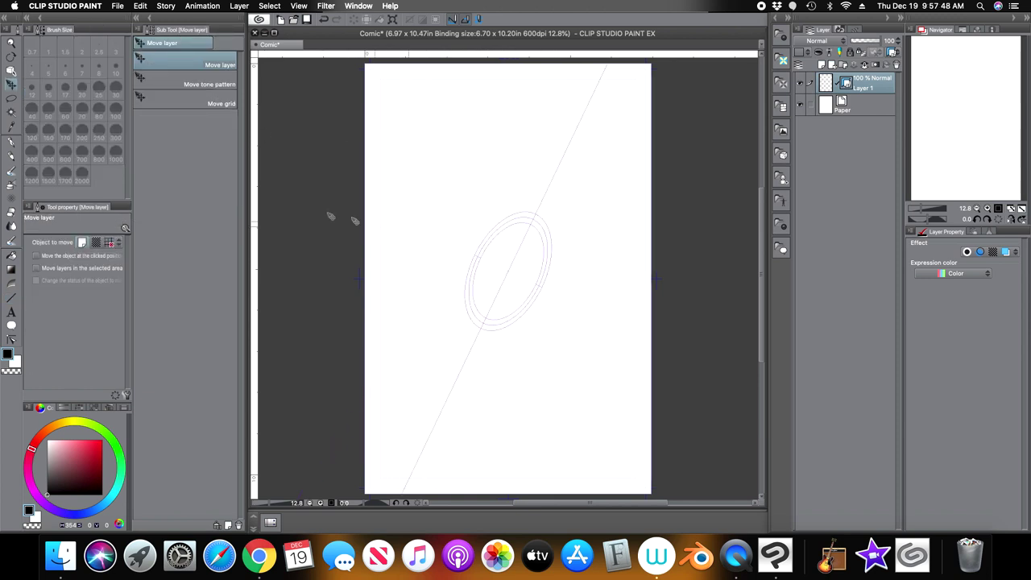
Step: With a size 30 G-pen, draw five concentric tilted ellipses of different sizes around the ruler's center
click(11, 142)
click(115, 95)
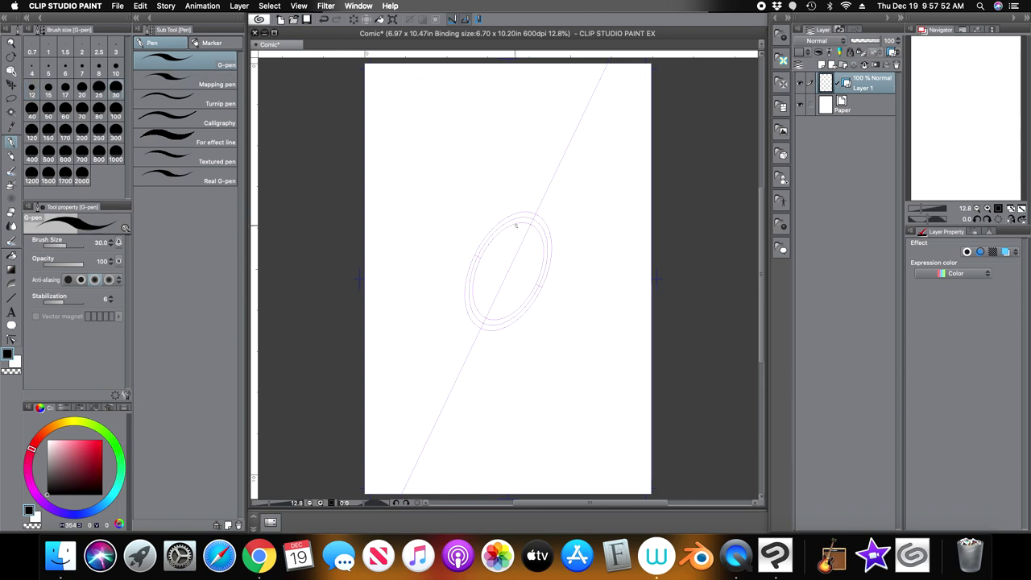
mouse_move(538, 240)
mouse_down()
mouse_move(496, 234)
mouse_move(471, 282)
mouse_move(501, 322)
mouse_move(543, 268)
mouse_move(517, 220)
mouse_up()
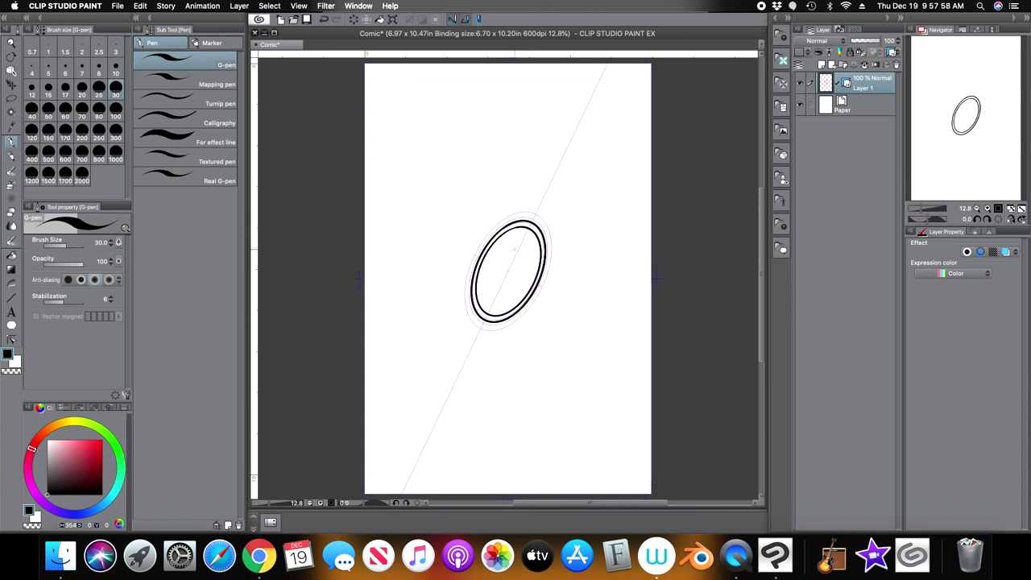
mouse_move(516, 247)
mouse_down()
mouse_move(496, 269)
mouse_move(508, 292)
mouse_move(509, 245)
mouse_up()
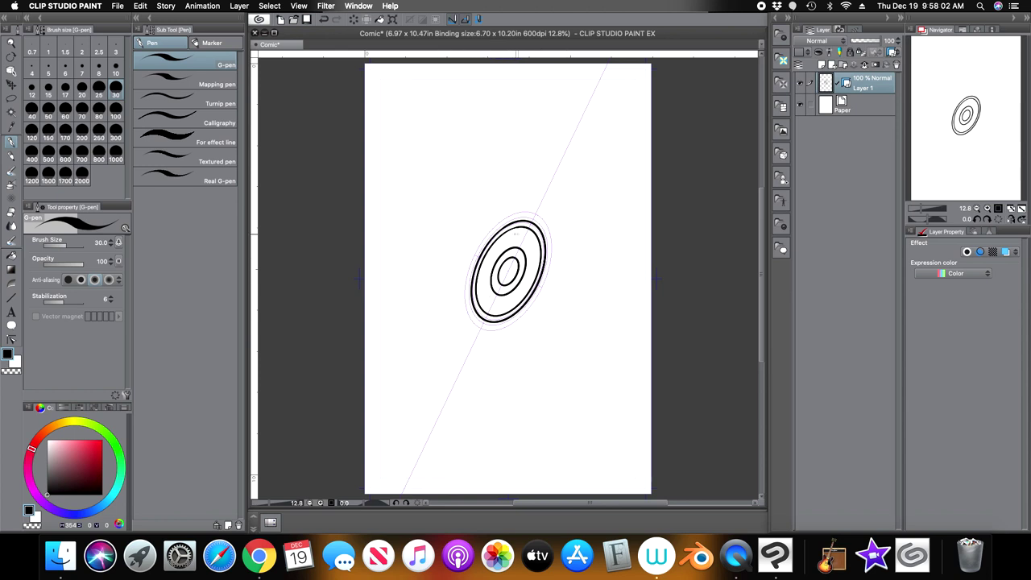
mouse_move(516, 212)
mouse_down()
mouse_move(527, 313)
mouse_move(516, 211)
mouse_up()
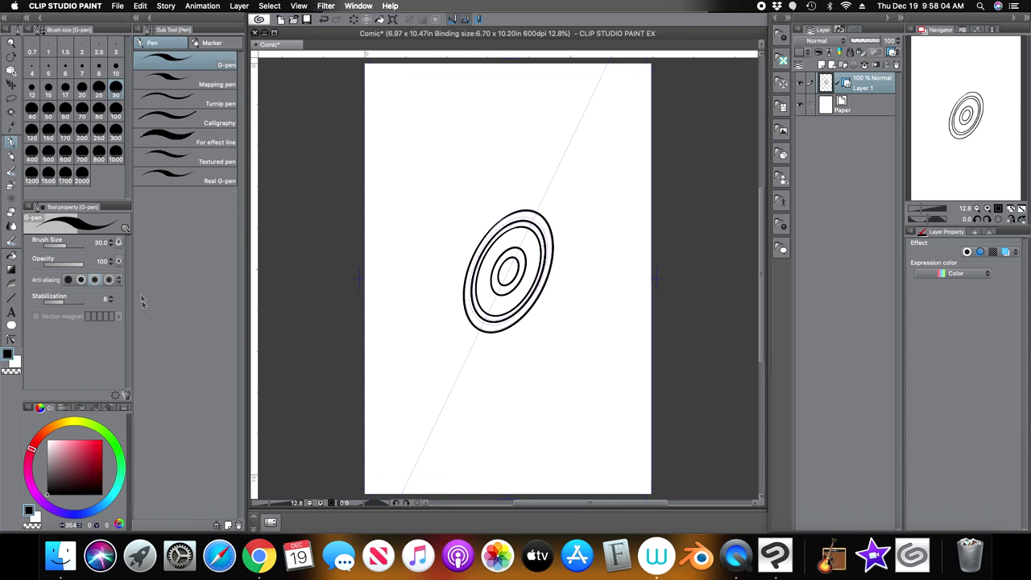
Step: Set the special ruler type to Guide and try placing a guide on Layer 1
click(12, 298)
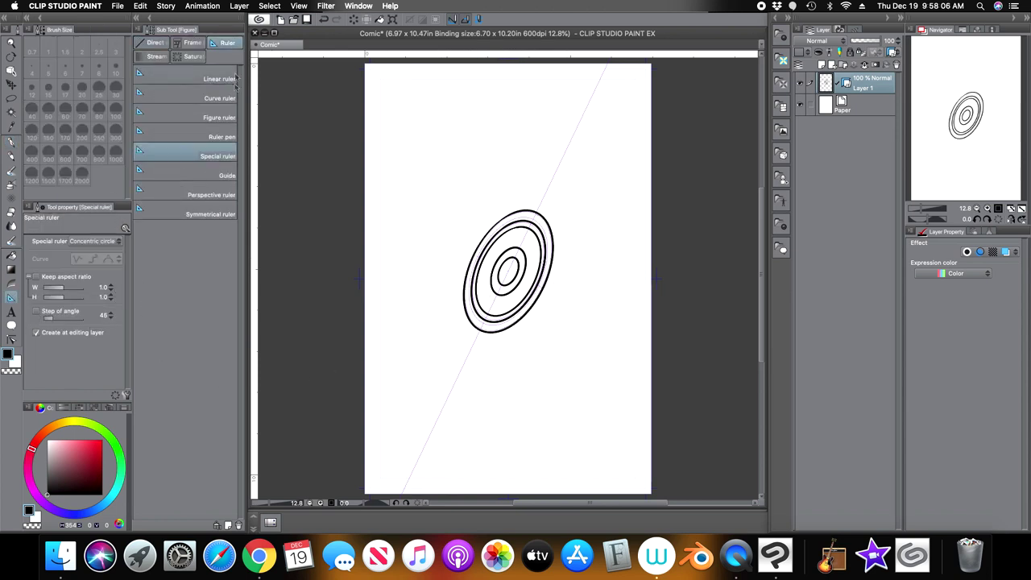
click(115, 242)
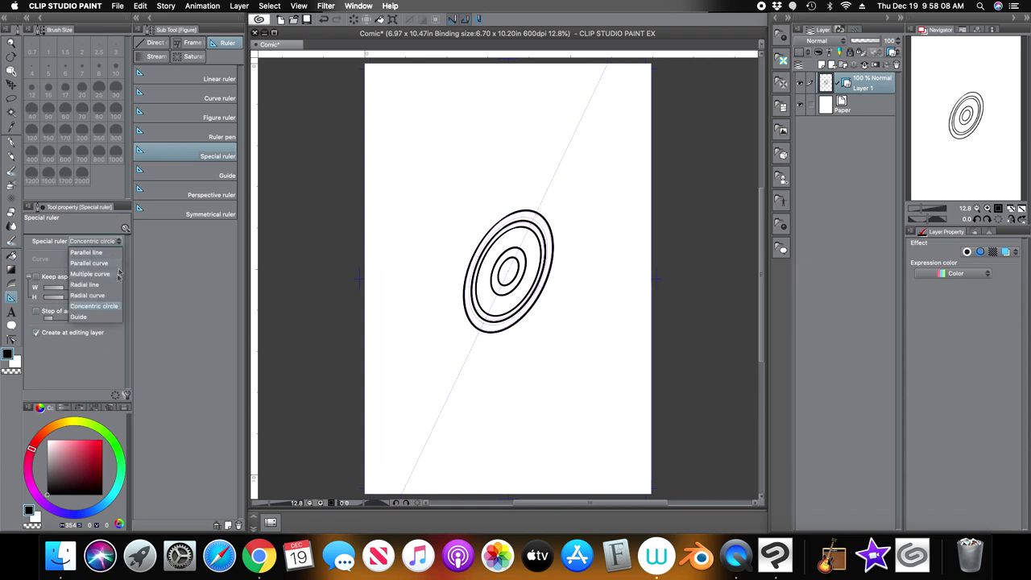
click(106, 317)
click(405, 231)
click(323, 19)
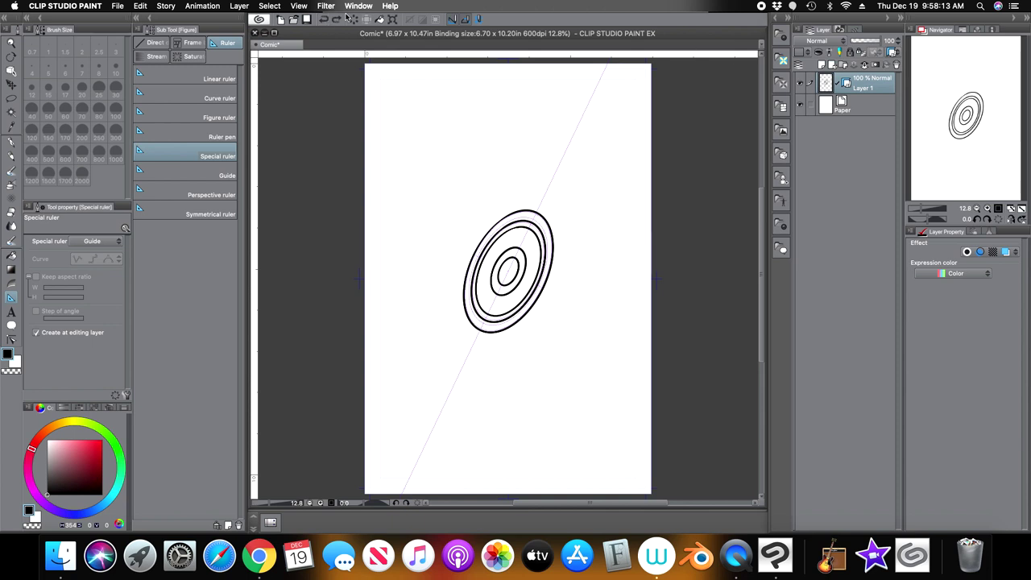
Step: Delete all rulers from Layer 1 and clear the ellipses
click(892, 54)
key(Escape)
click(896, 64)
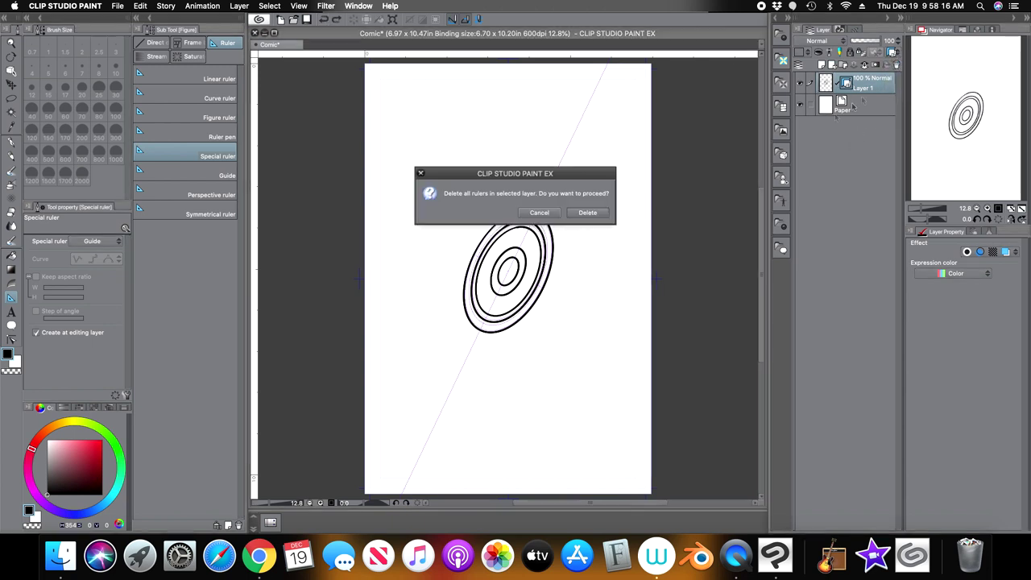
click(600, 211)
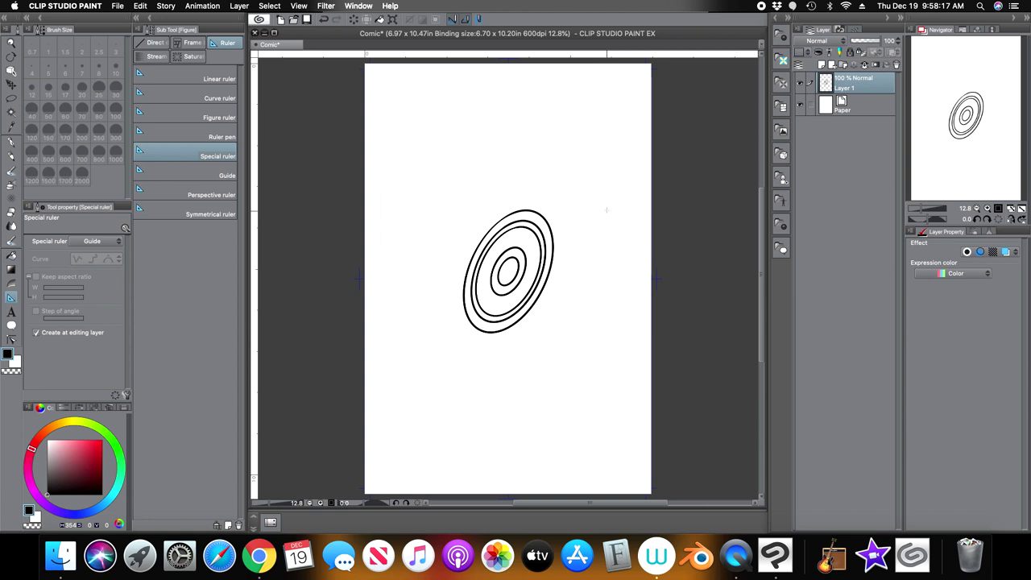
click(358, 22)
Step: Place a horizontal and a vertical guide on Layer 1 and draw three downward G-pen strokes, one of them along the vertical guide
click(443, 239)
drag(532, 198, 546, 185)
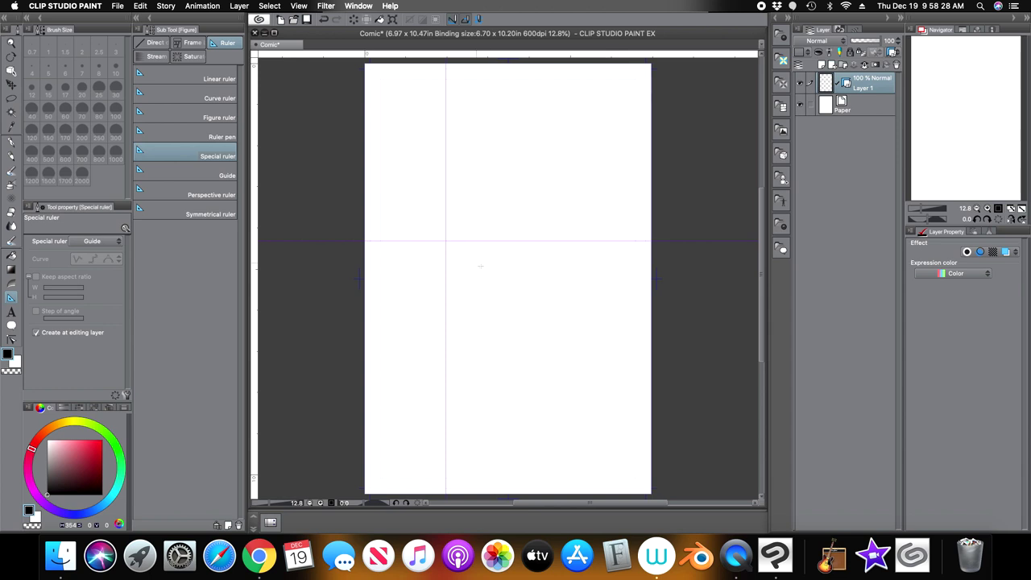
click(12, 141)
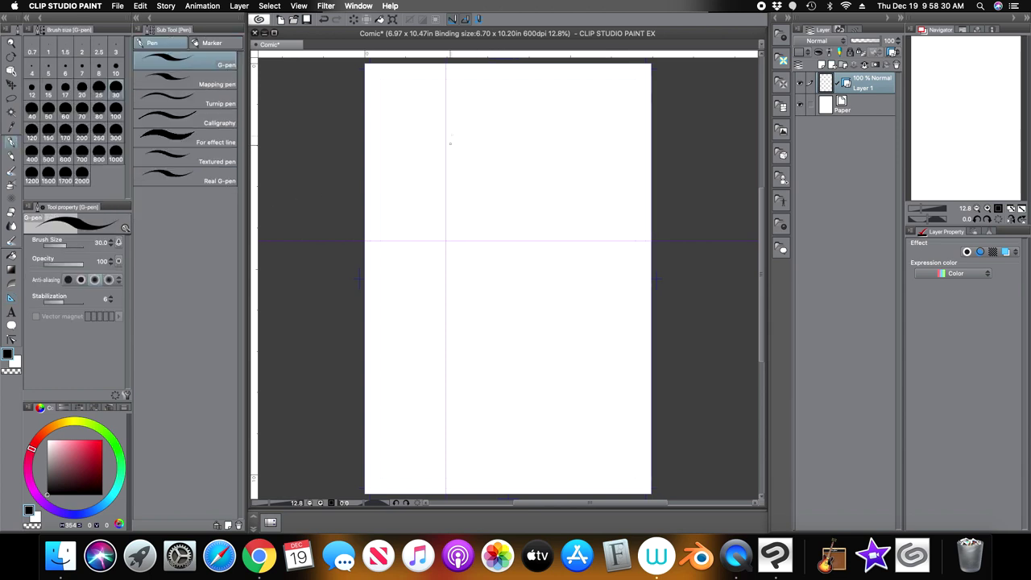
drag(447, 151, 447, 332)
drag(498, 177, 497, 337)
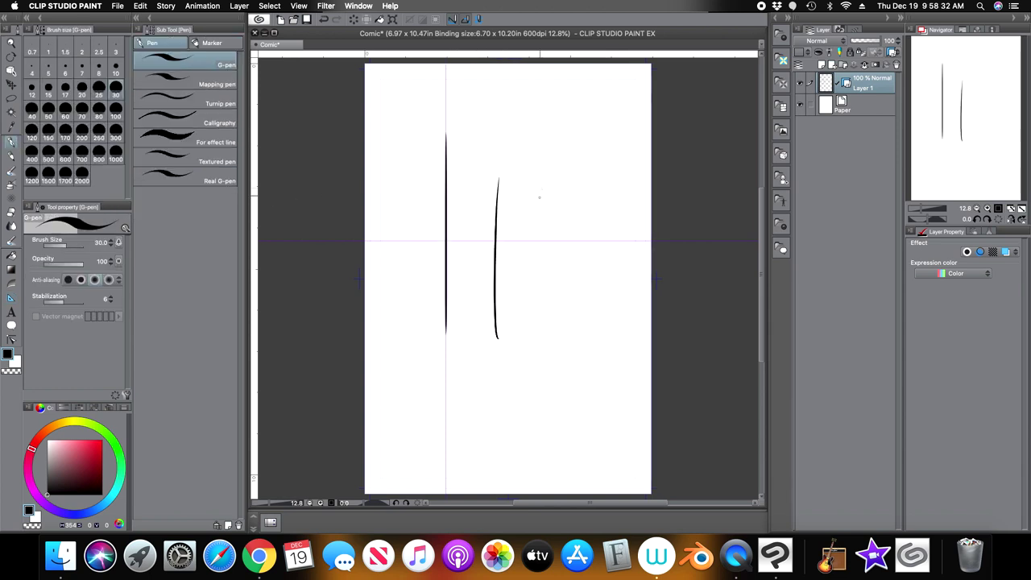
drag(524, 183, 554, 312)
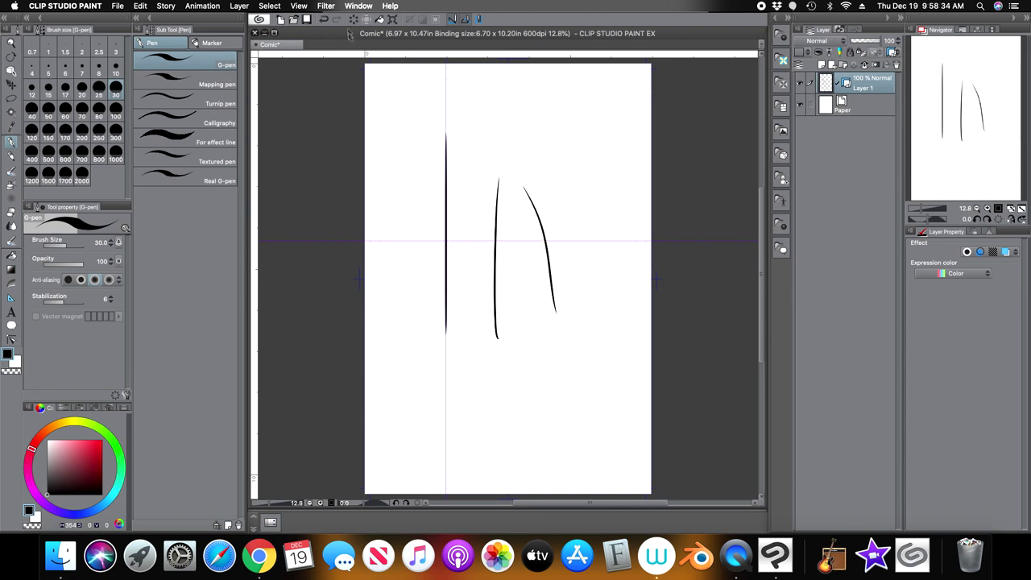
Step: Undo the downward strokes and the vertical guide, and draw one line along the horizontal guide with two curved strokes above it
click(325, 20)
click(325, 20)
click(324, 20)
drag(460, 241, 622, 241)
drag(475, 203, 600, 187)
drag(478, 158, 619, 150)
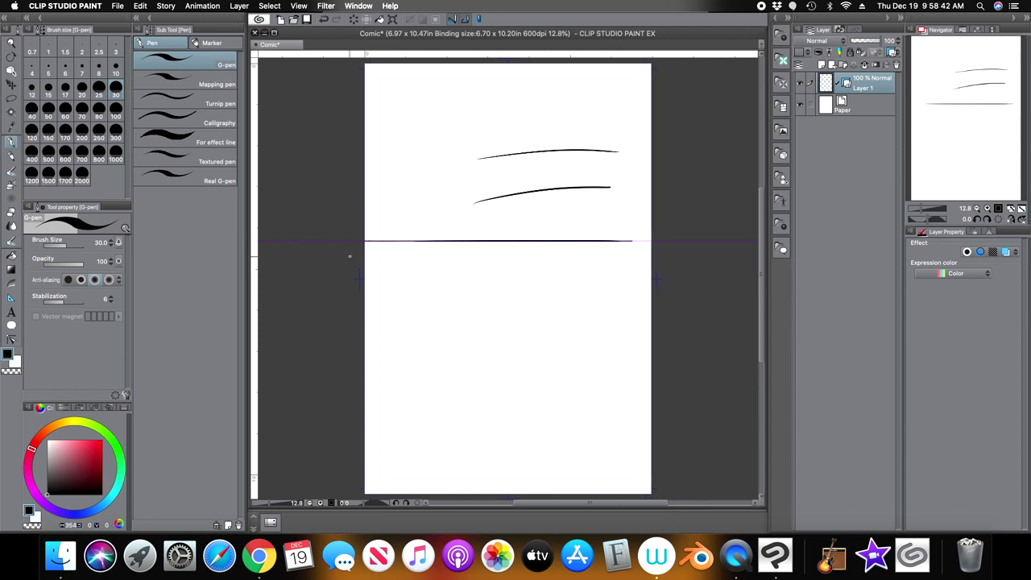
drag(633, 241, 713, 249)
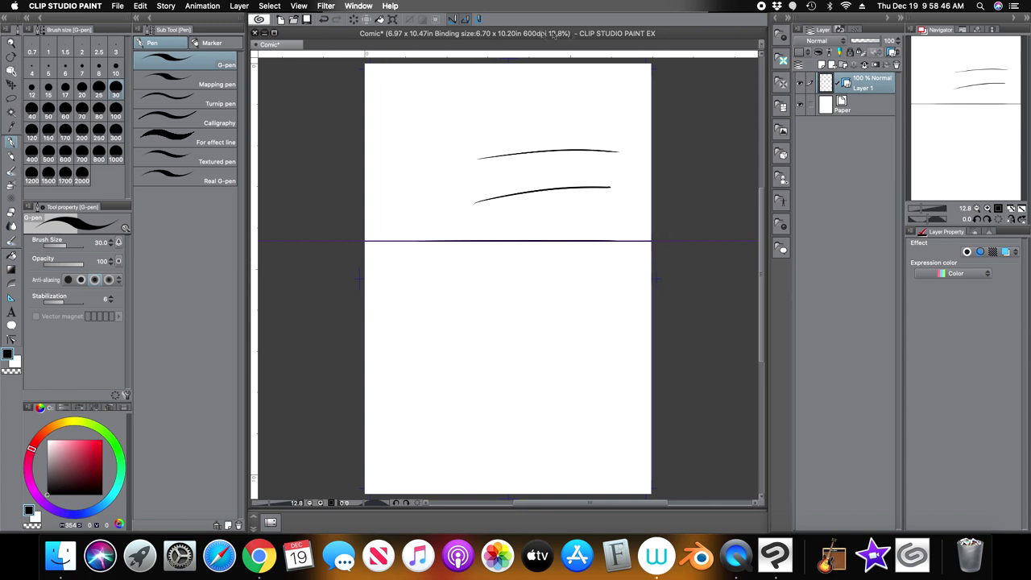
click(322, 21)
Step: Delete all rulers from Layer 1 and clear the horizontal strokes
click(893, 53)
click(902, 78)
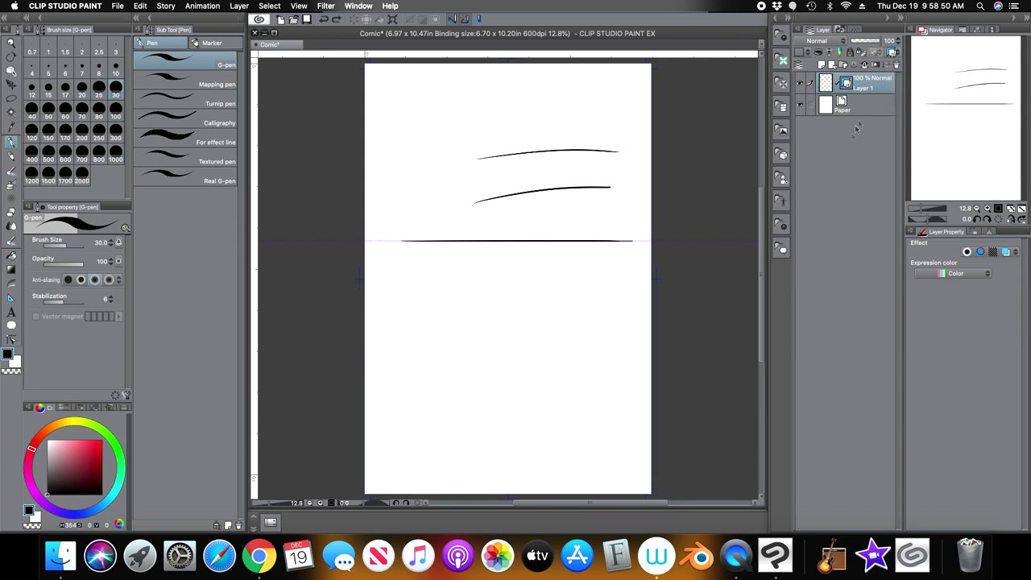
click(605, 212)
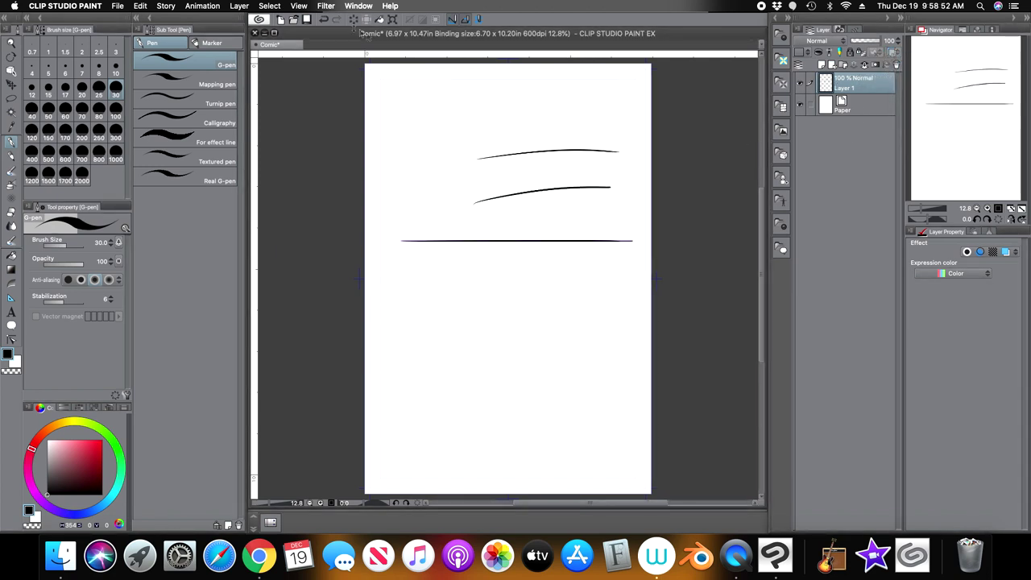
Step: With the Guide ruler tool, place a horizontal guide slightly above the page's middle and draw a full-width G-pen line along it
click(11, 297)
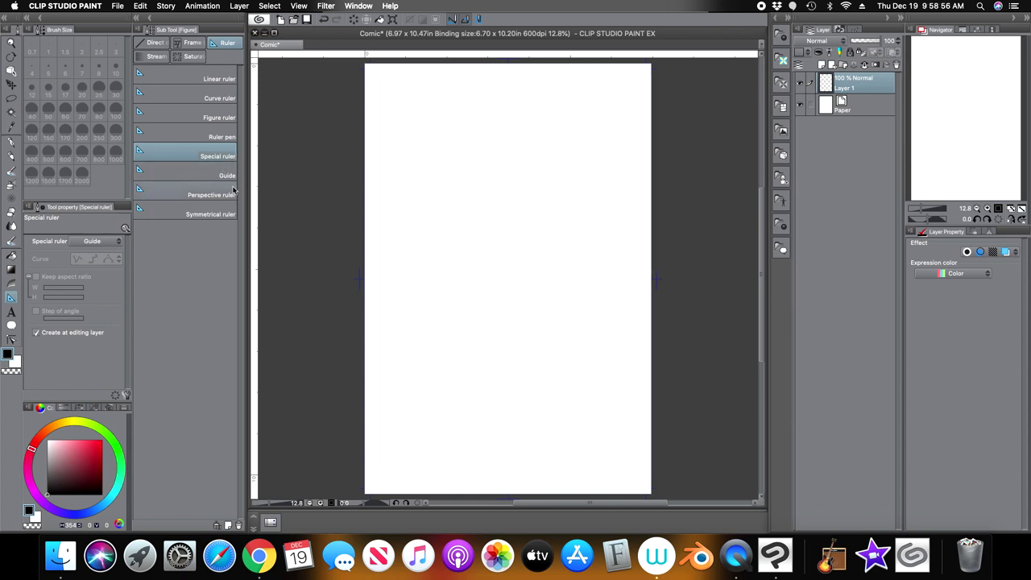
click(226, 177)
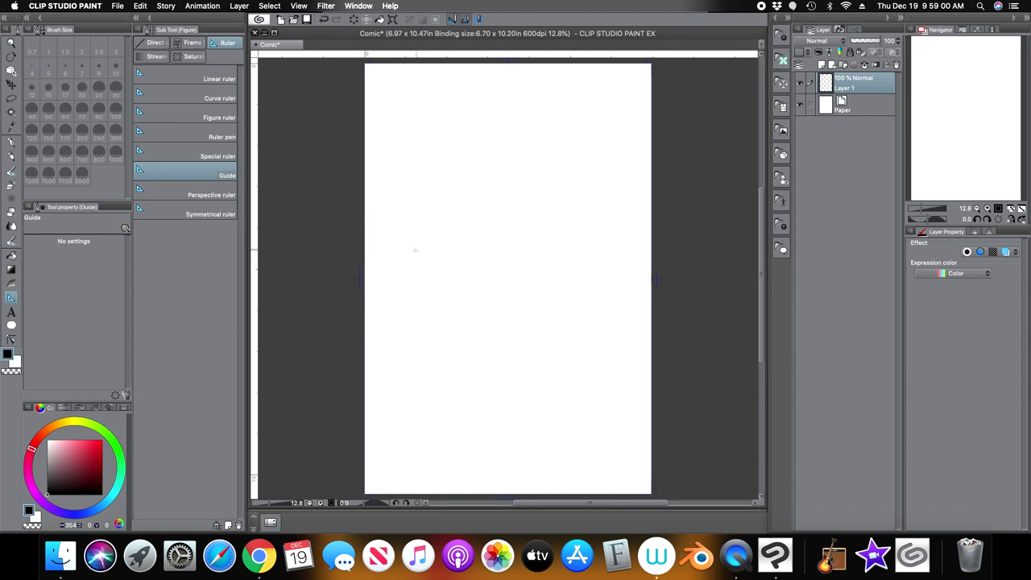
drag(446, 246, 506, 258)
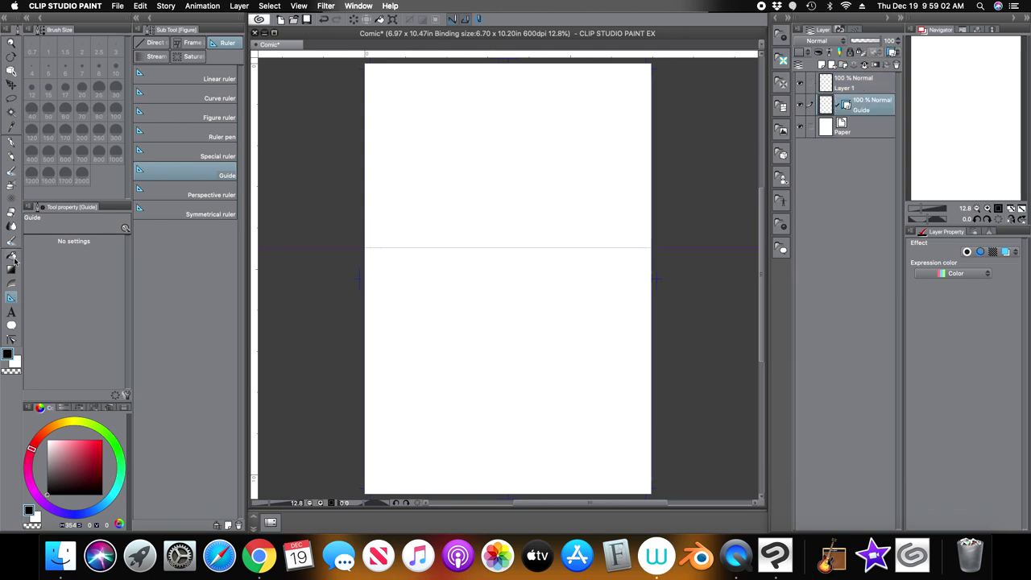
click(12, 142)
drag(448, 248, 651, 248)
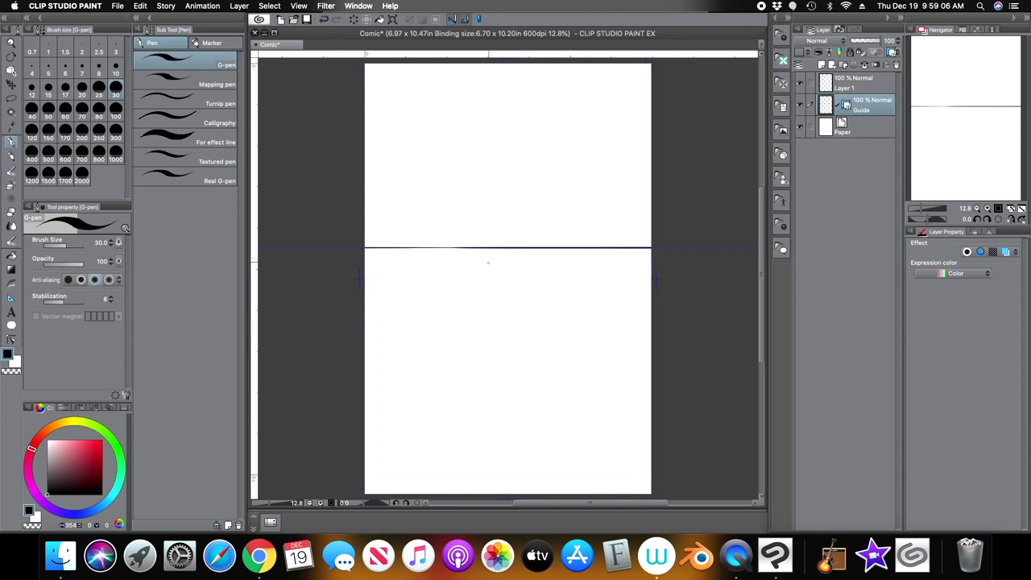
Step: Delete Layer 1 and clear the Guide layer of its ruler and line
click(10, 298)
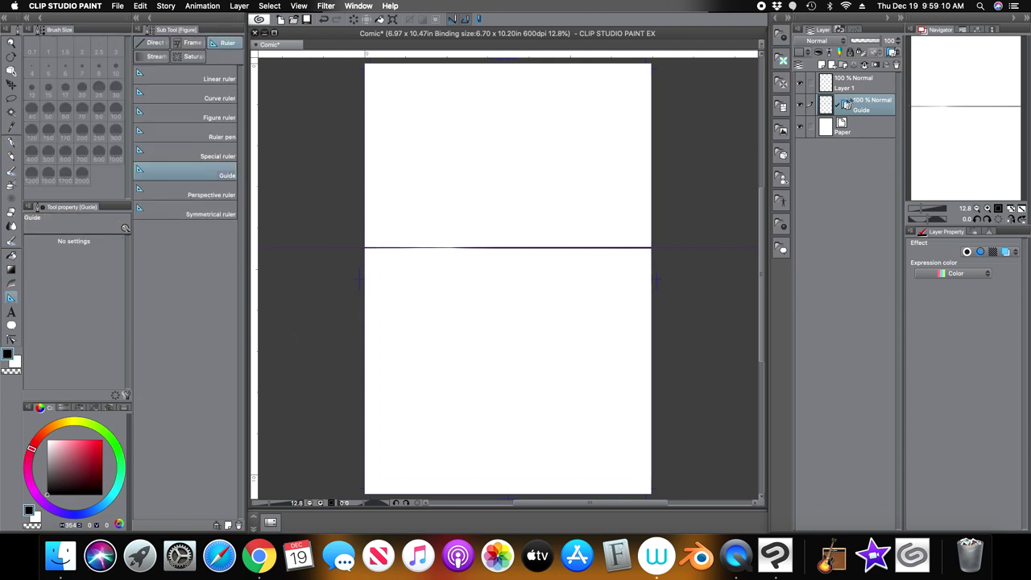
drag(846, 105, 897, 68)
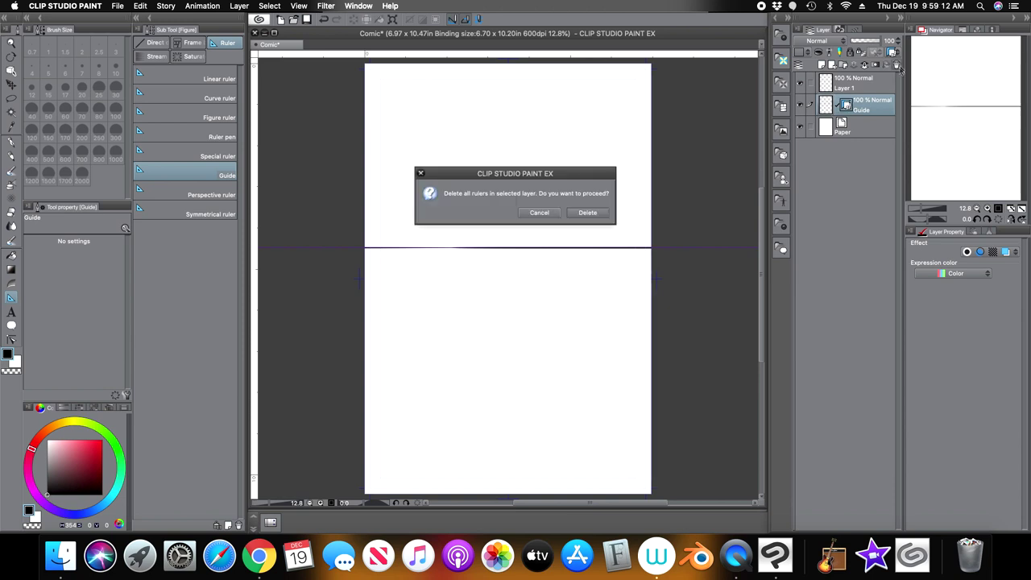
click(601, 211)
click(854, 82)
click(896, 64)
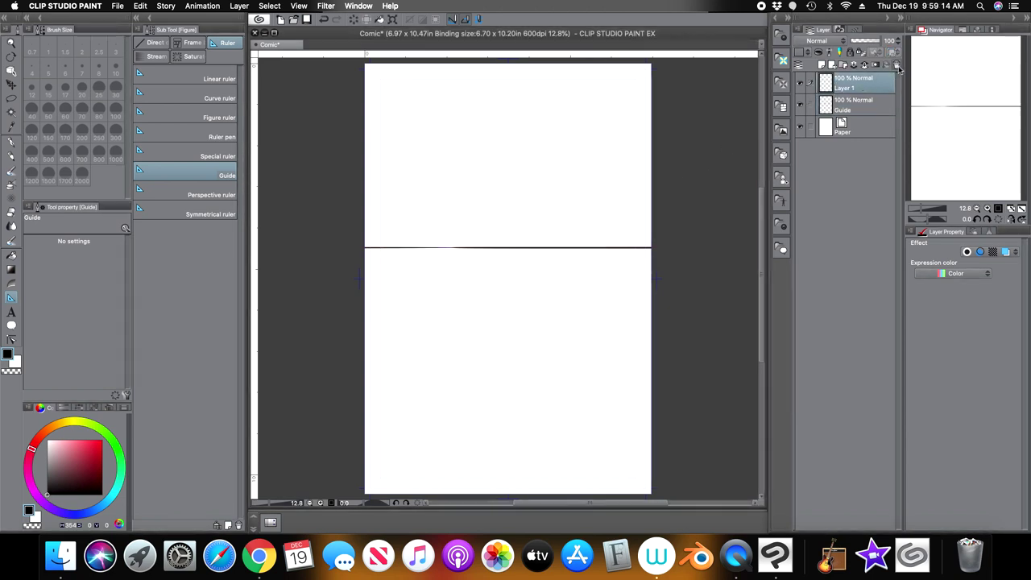
click(573, 213)
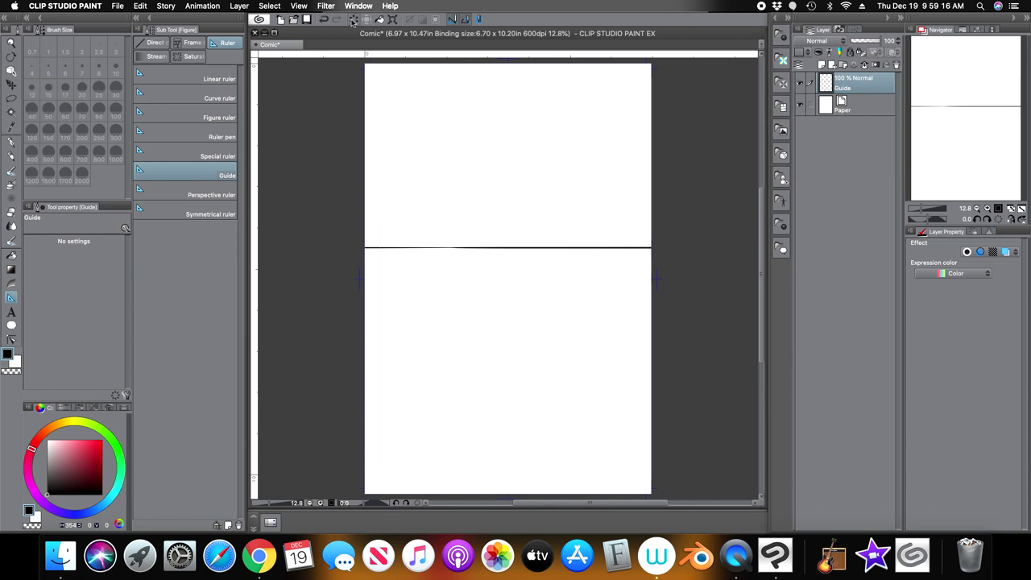
Step: Place a diagonal Symmetrical ruler with 2 lines and line symmetry across the upper part of the page
click(205, 195)
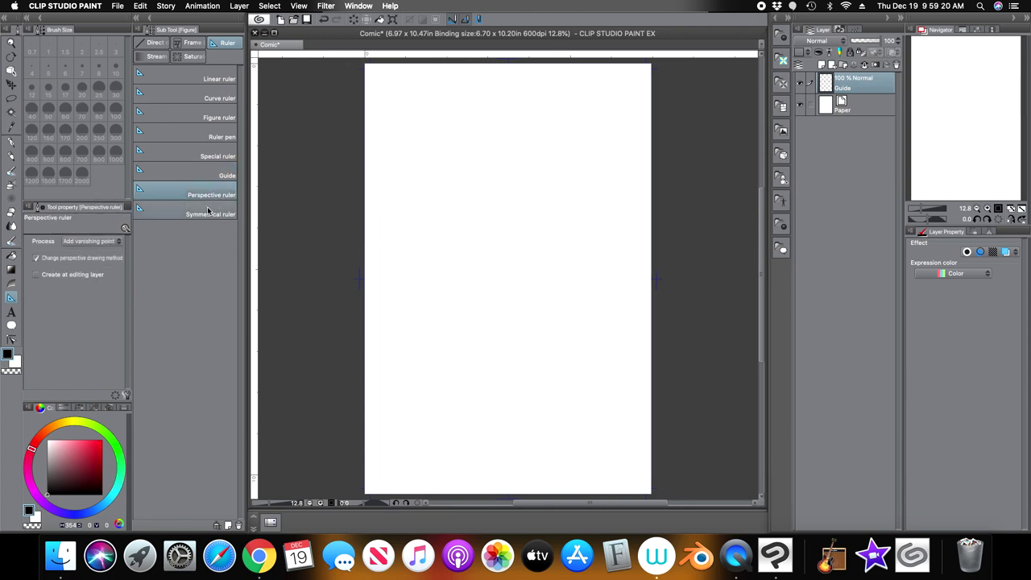
click(175, 214)
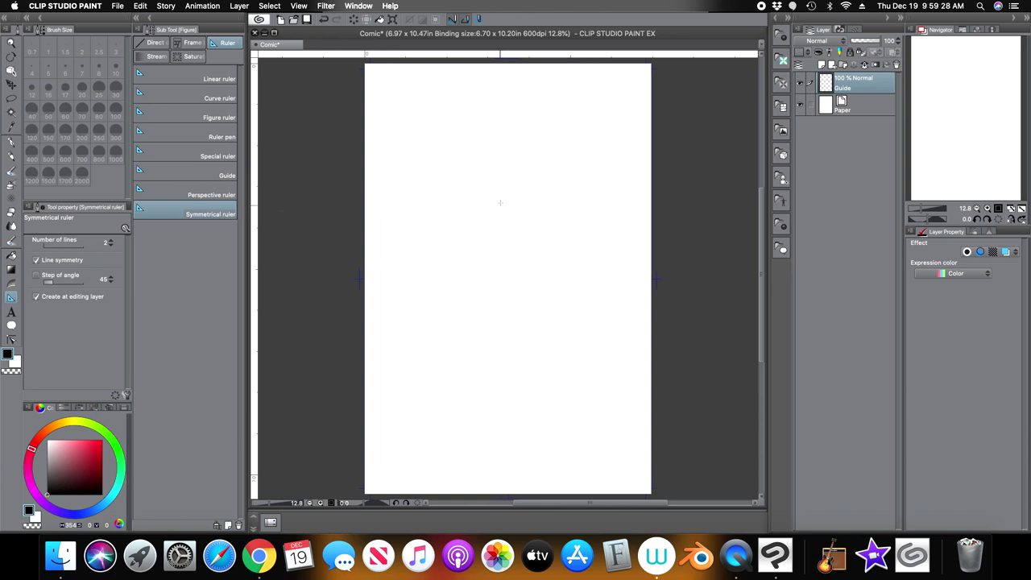
drag(497, 139, 511, 217)
drag(521, 255, 368, 417)
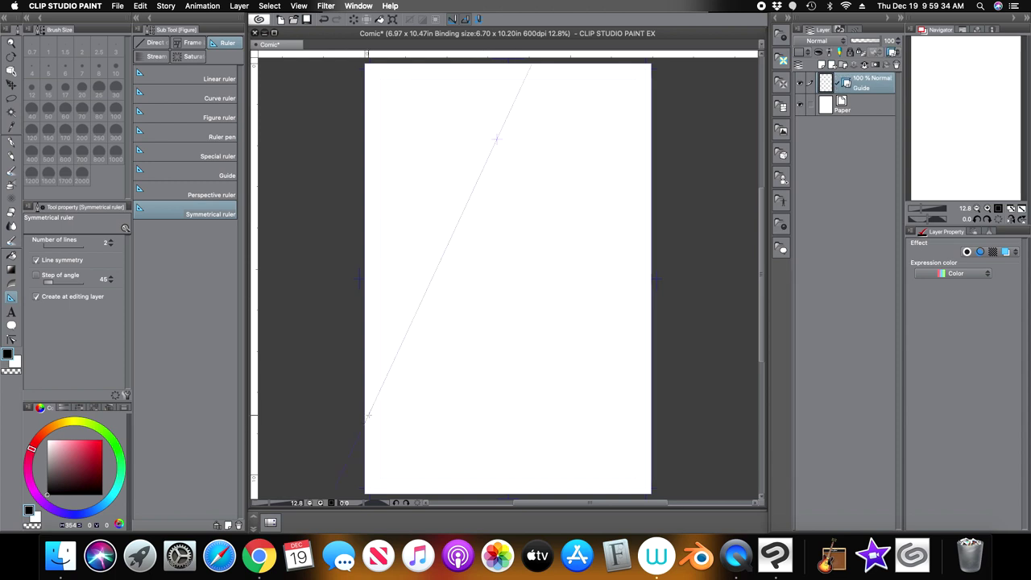
Step: Draw a closed wavy outline with the G-pen, mirrored across the diagonal symmetrical ruler
key(p)
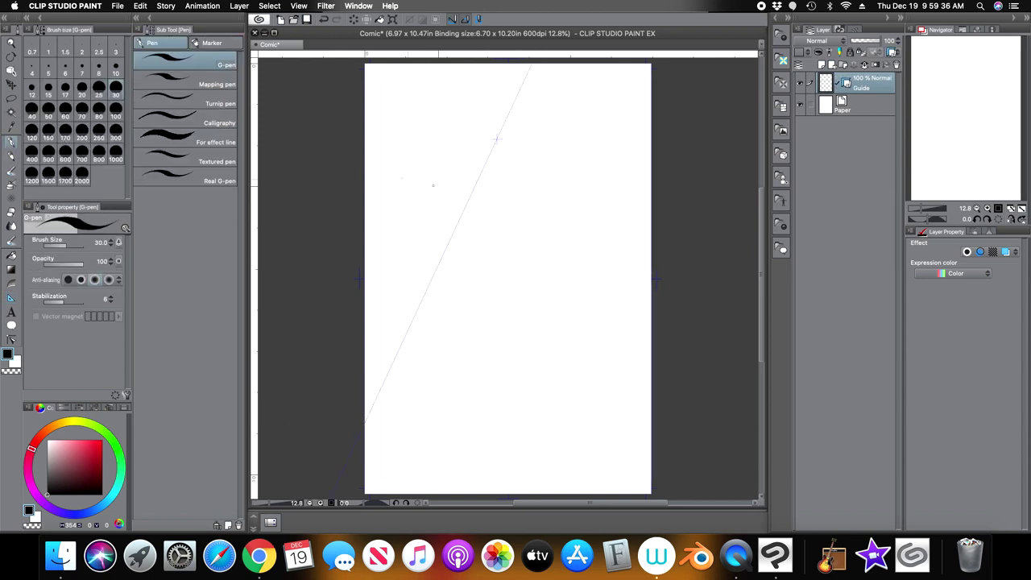
mouse_move(530, 170)
mouse_down()
mouse_move(533, 213)
mouse_move(527, 222)
mouse_move(488, 208)
mouse_up()
mouse_move(463, 260)
mouse_down()
mouse_move(446, 313)
mouse_move(488, 304)
mouse_move(502, 256)
mouse_move(549, 243)
mouse_move(560, 194)
mouse_move(553, 146)
mouse_move(515, 149)
mouse_move(481, 179)
mouse_up()
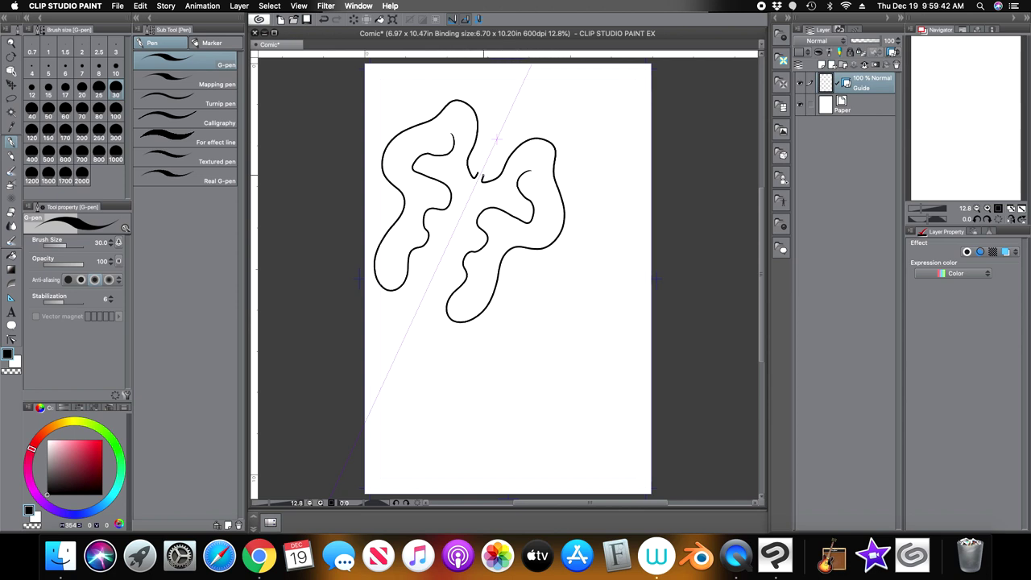
Step: Undo the mirrored outline and the diagonal symmetrical ruler
key(super+z)
click(336, 19)
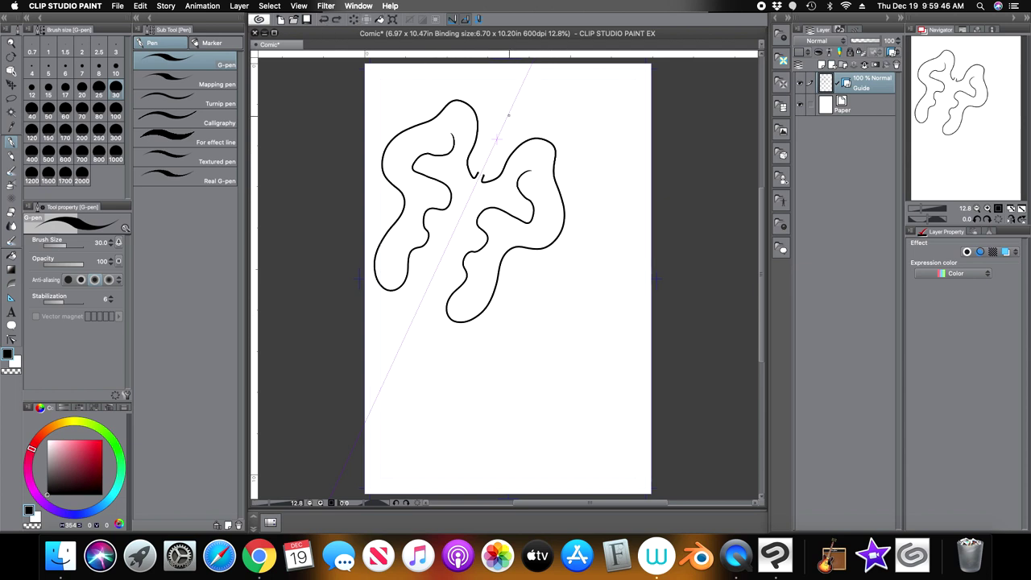
click(323, 20)
click(323, 19)
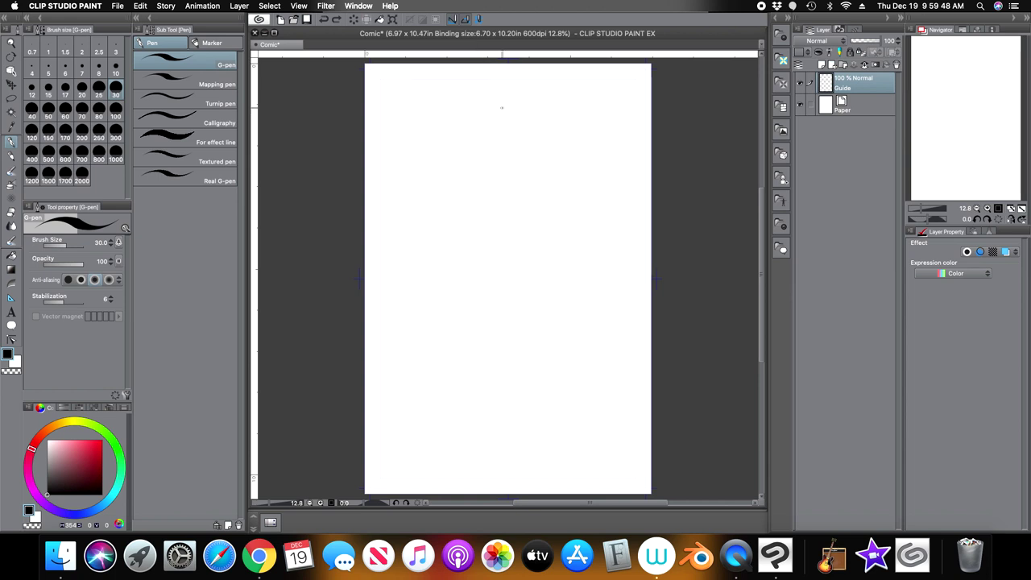
Step: Place a vertical Symmetrical ruler with 2 lines and line symmetry slightly off the page's centre
click(11, 297)
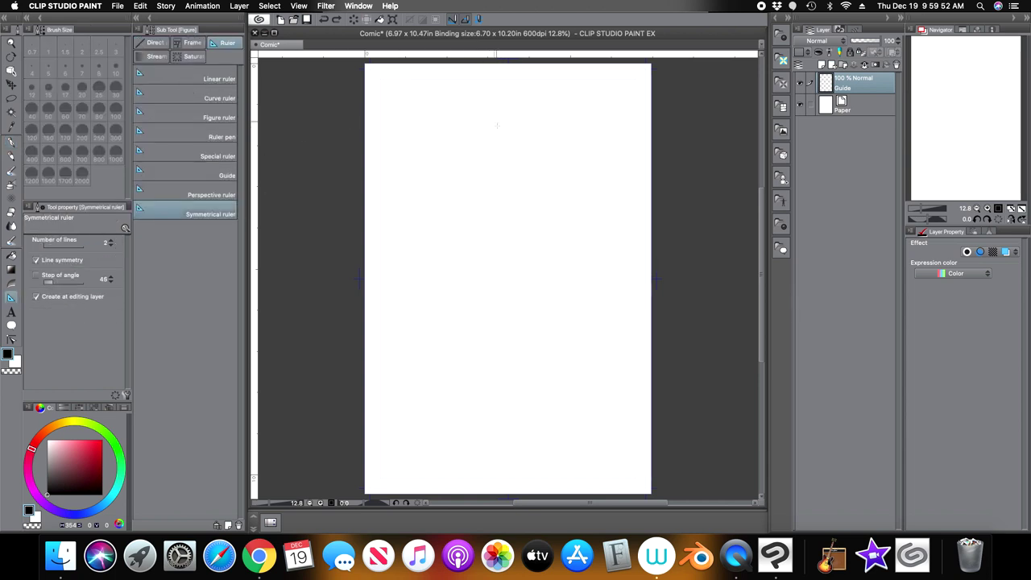
drag(497, 124, 528, 303)
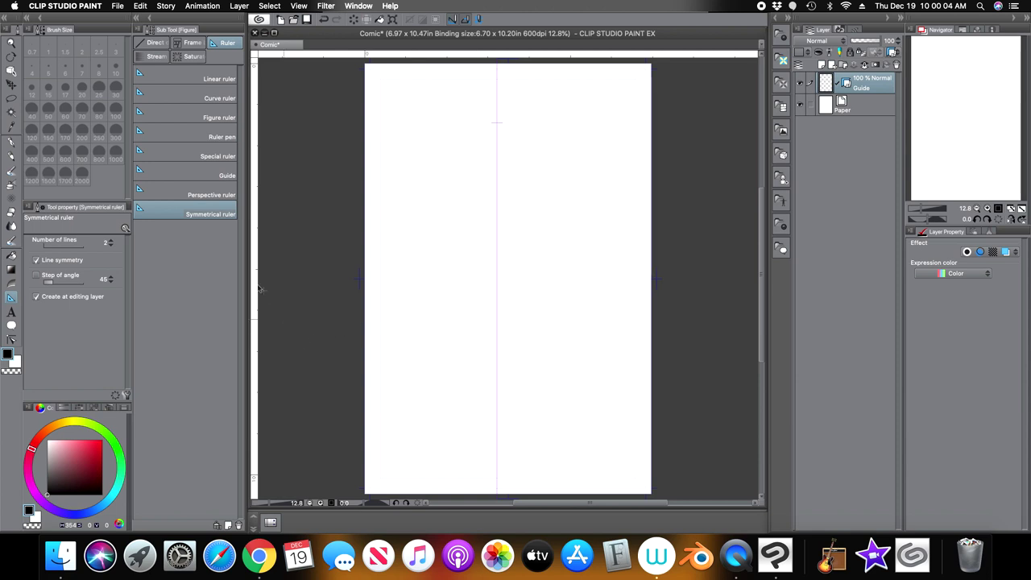
Step: Draw crossing loops and small side marks with the G-pen, mirrored across the vertical symmetrical ruler, and clear them
click(11, 142)
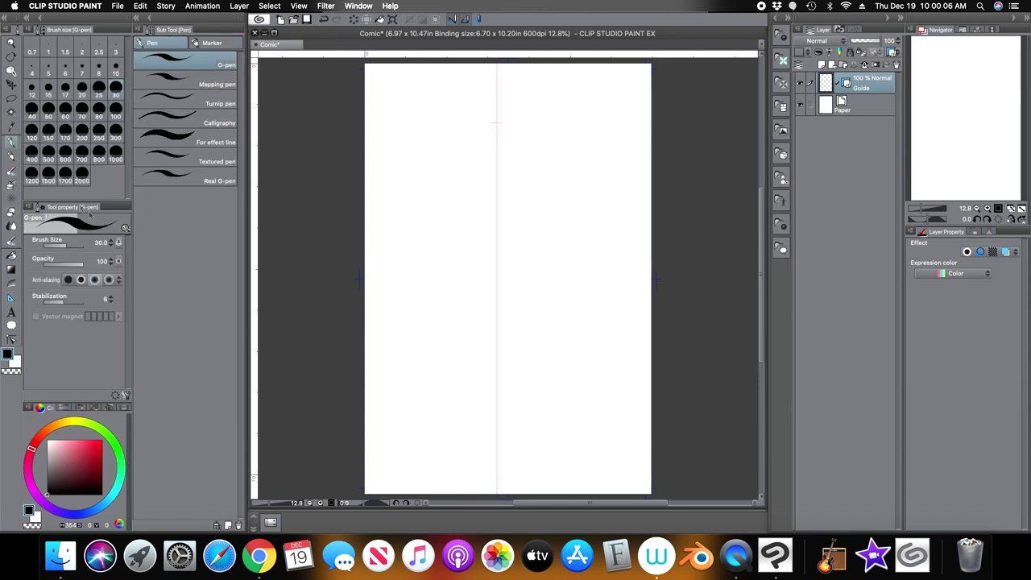
drag(463, 168, 497, 154)
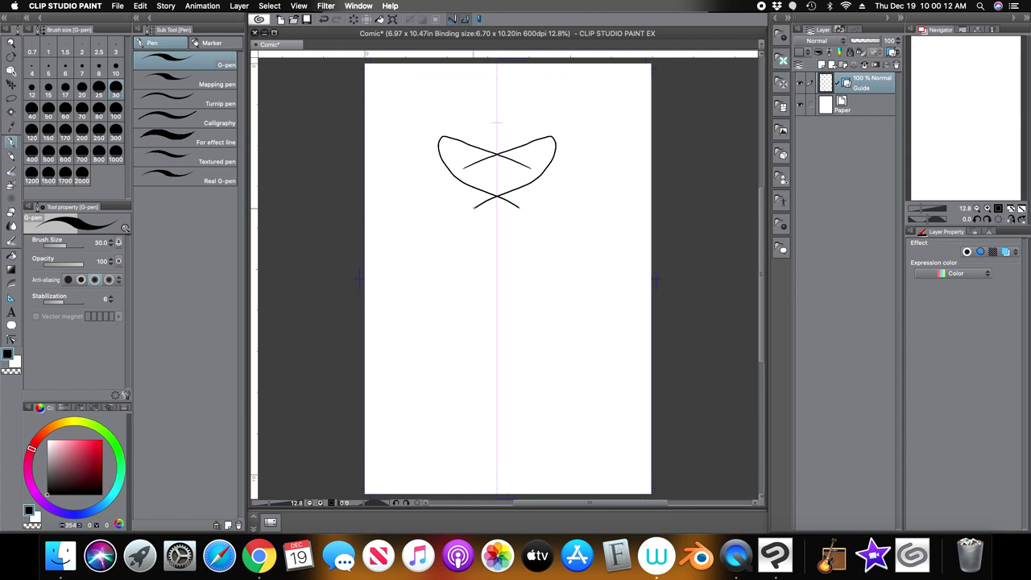
drag(469, 274, 520, 298)
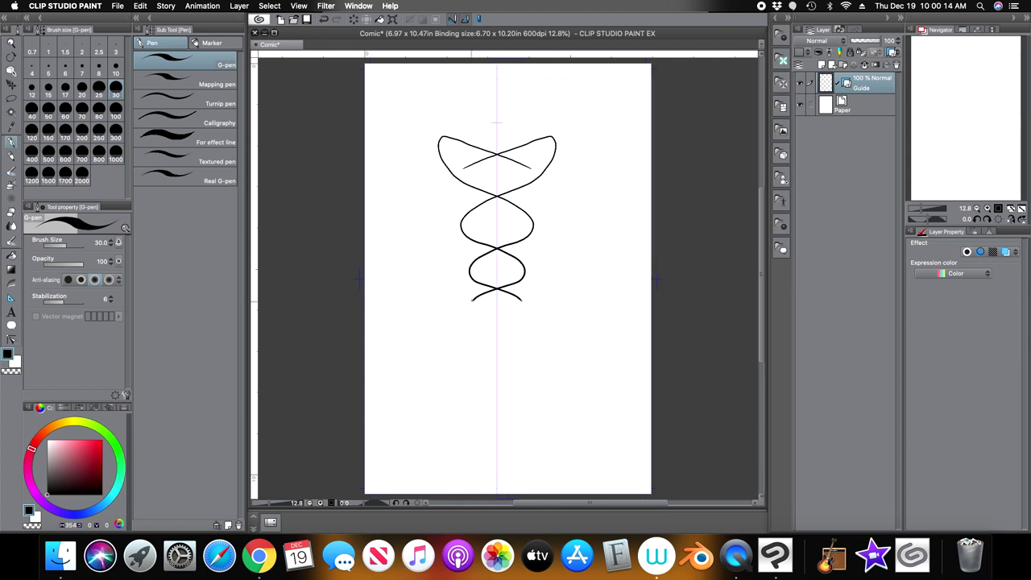
drag(529, 336, 457, 359)
drag(596, 228, 585, 250)
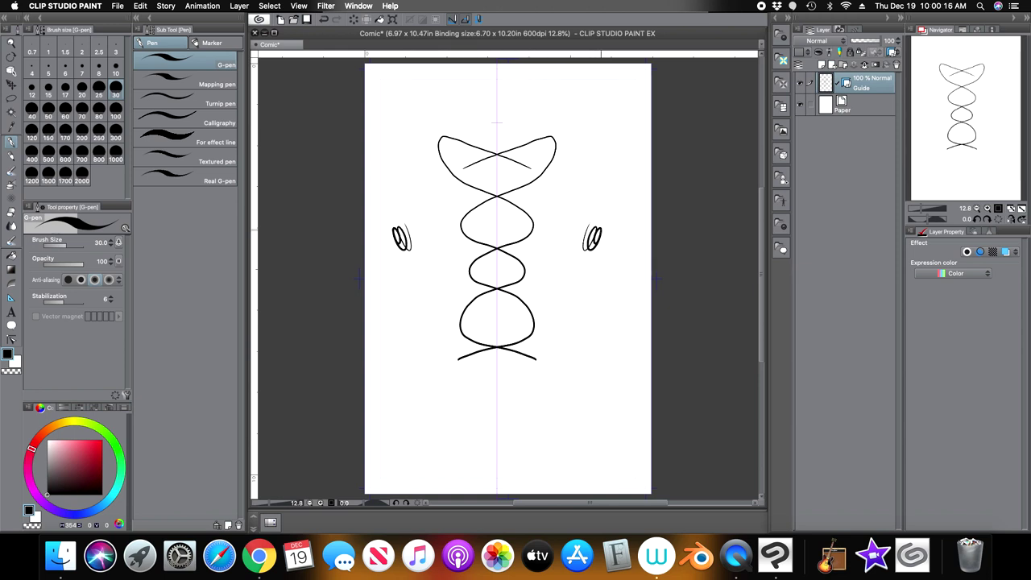
mouse_move(587, 115)
mouse_down()
mouse_move(589, 144)
mouse_move(587, 121)
mouse_up()
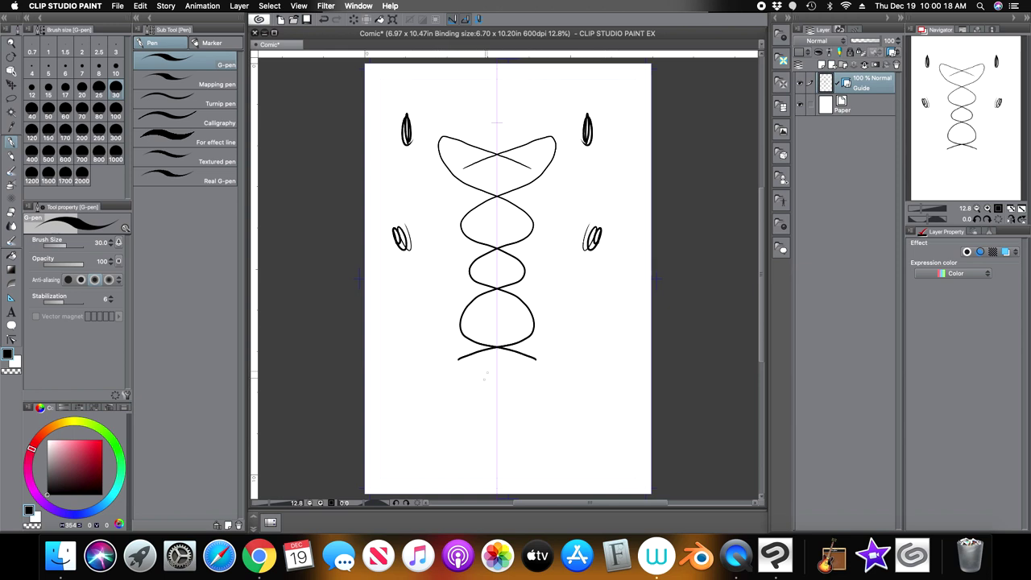
mouse_move(424, 413)
mouse_down()
mouse_move(419, 427)
mouse_move(422, 405)
mouse_up()
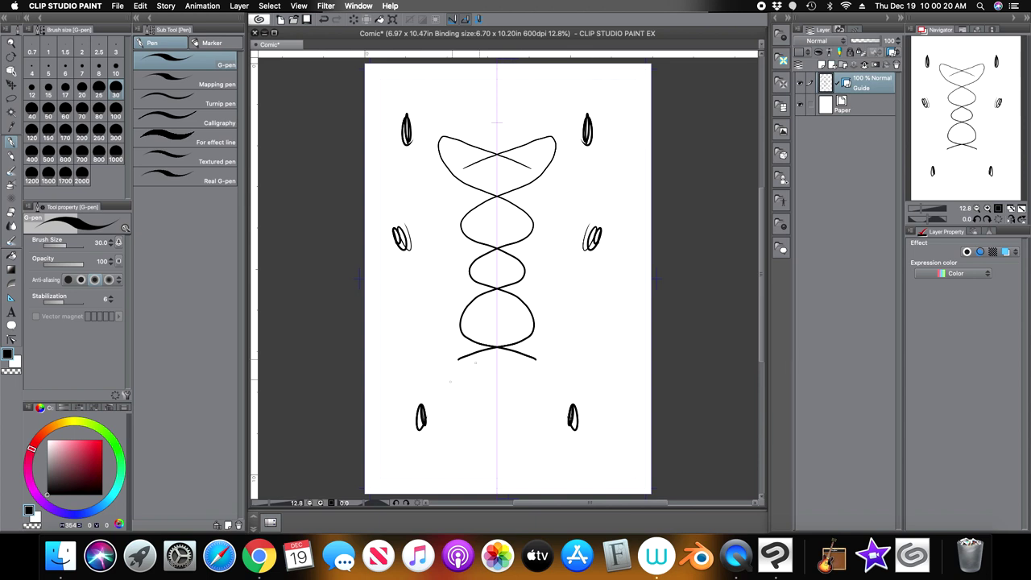
click(354, 20)
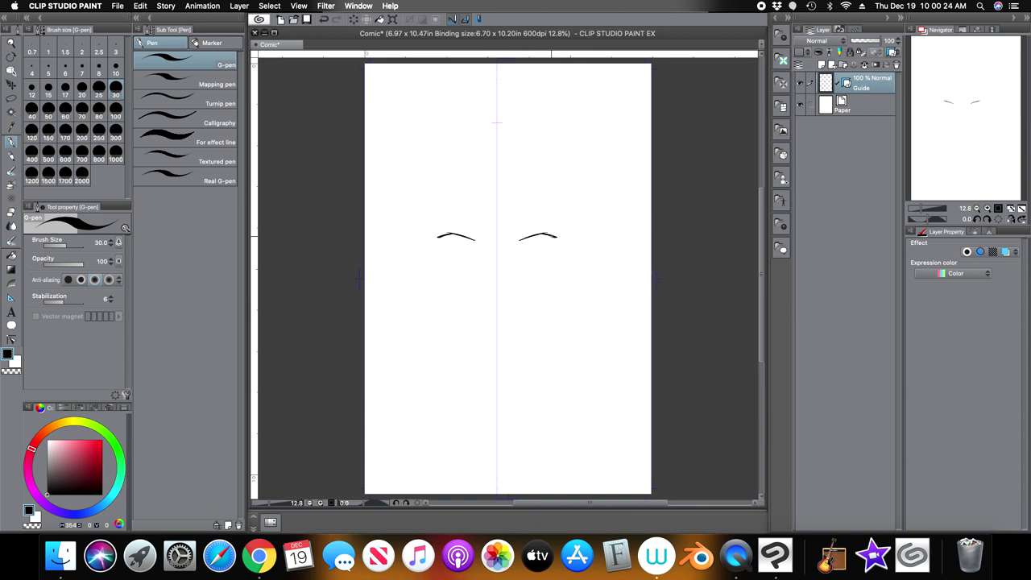
Step: Draw a mirrored face with the G-pen across the vertical ruler: eyes, eyebrows, nose, mouth, cheek lines, jaw and head sides
drag(520, 242, 532, 245)
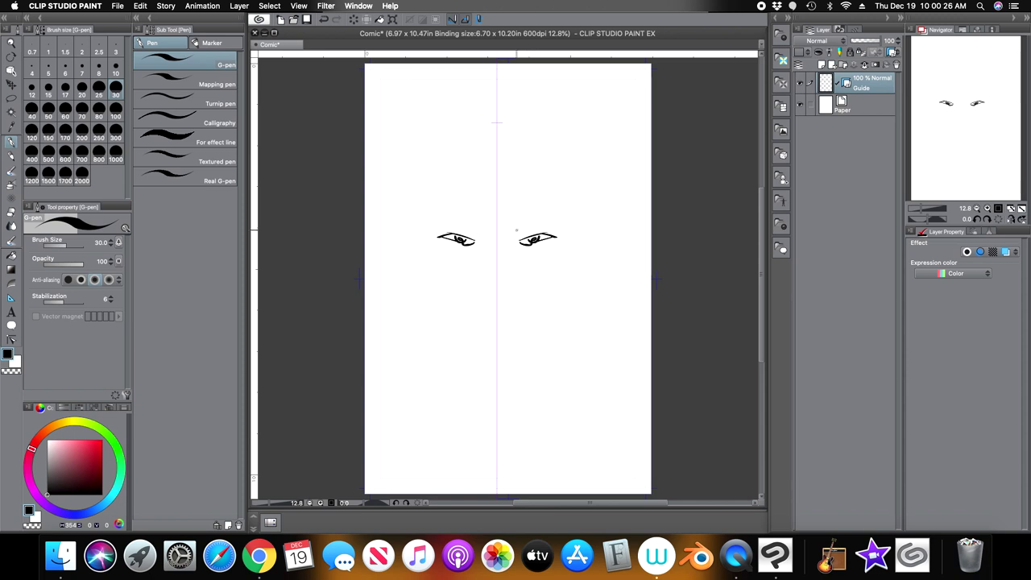
drag(515, 230, 551, 224)
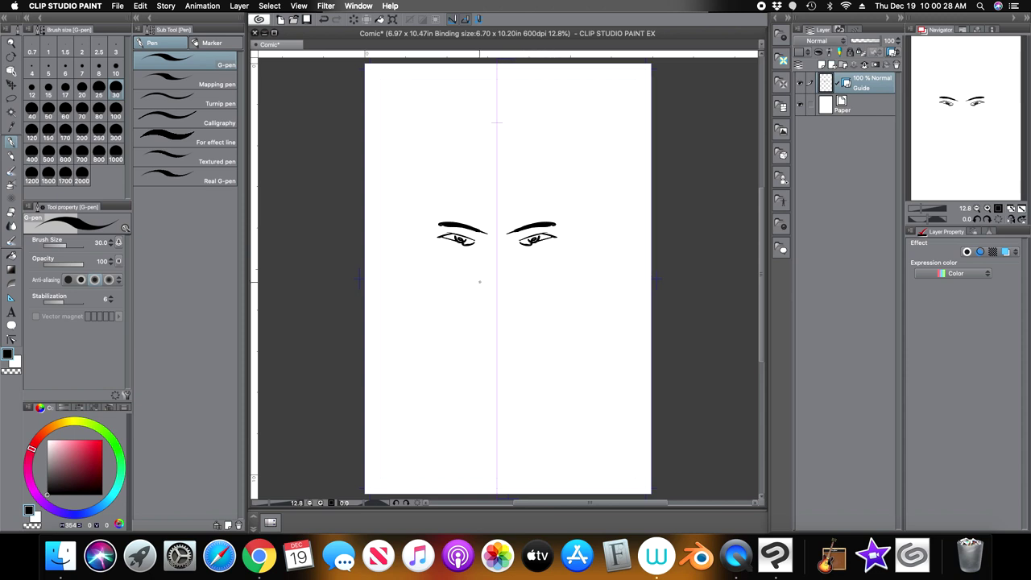
mouse_move(505, 295)
mouse_down()
mouse_move(497, 299)
mouse_move(504, 243)
mouse_up()
mouse_move(423, 274)
mouse_down()
mouse_move(459, 312)
mouse_move(498, 325)
mouse_move(472, 330)
mouse_up()
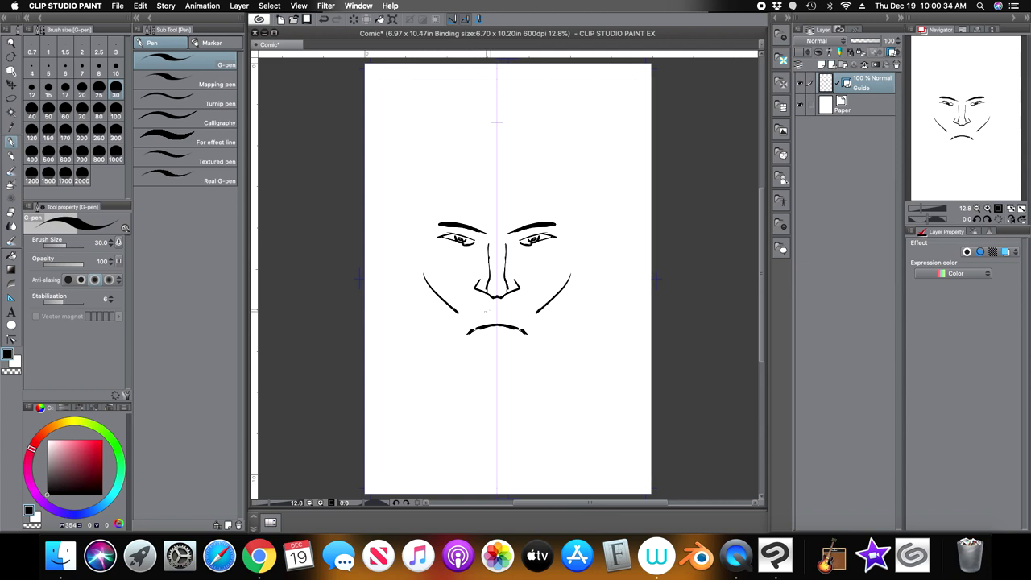
mouse_move(420, 276)
mouse_down()
mouse_move(444, 351)
mouse_move(491, 392)
mouse_up()
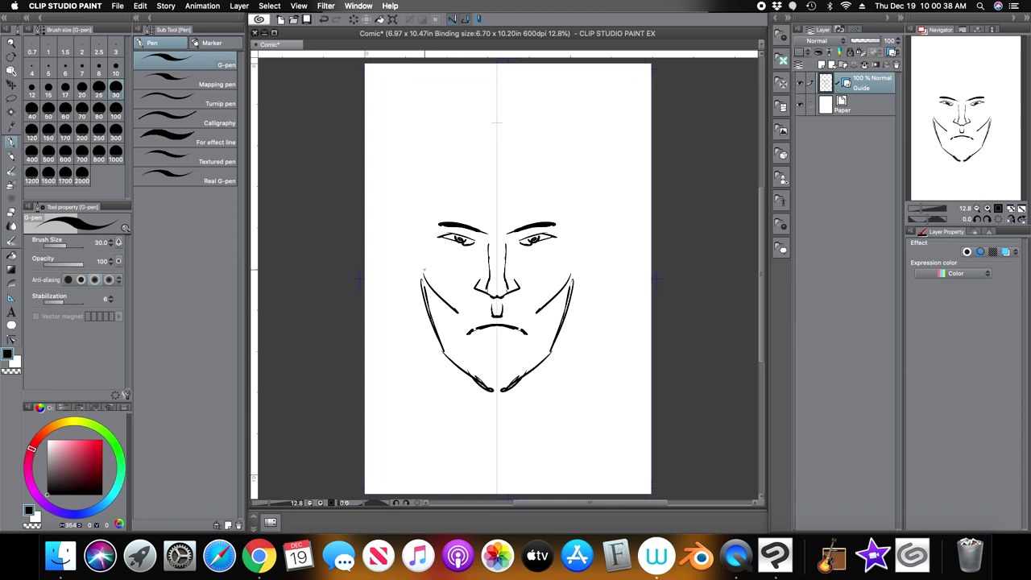
drag(420, 222, 427, 192)
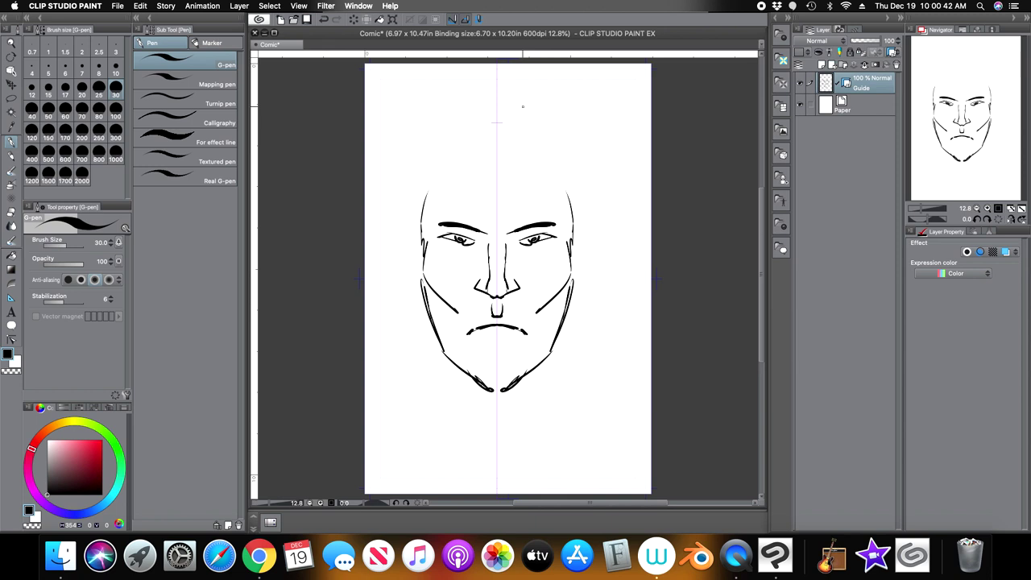
Step: Clear the face drawing and delete all rulers from the Guide layer
click(354, 19)
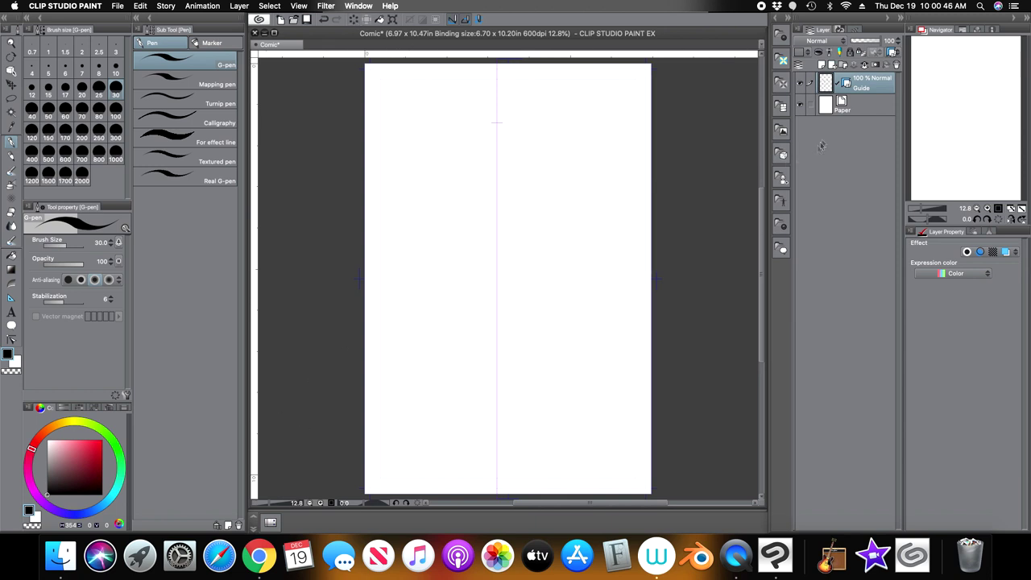
click(891, 64)
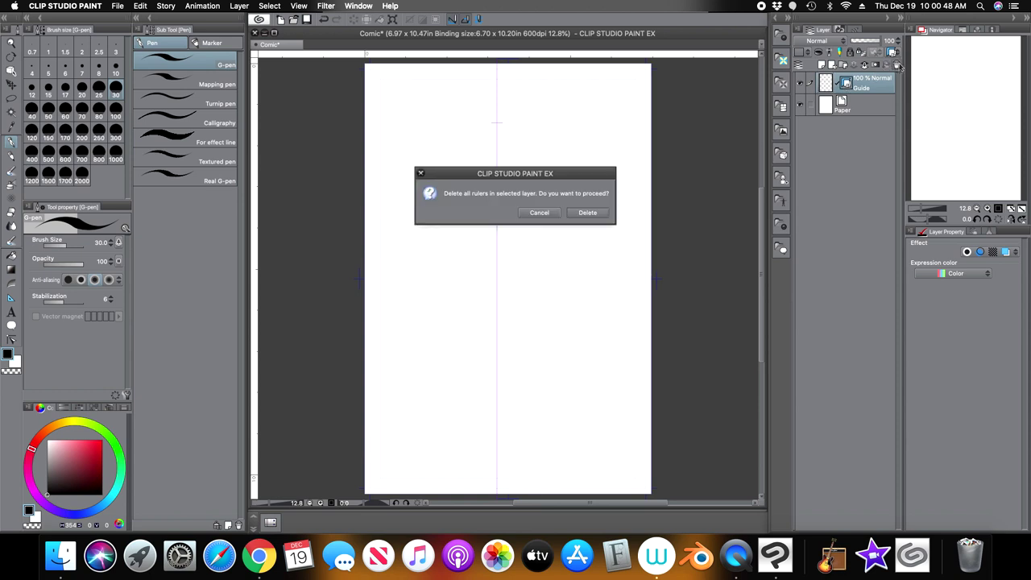
click(588, 215)
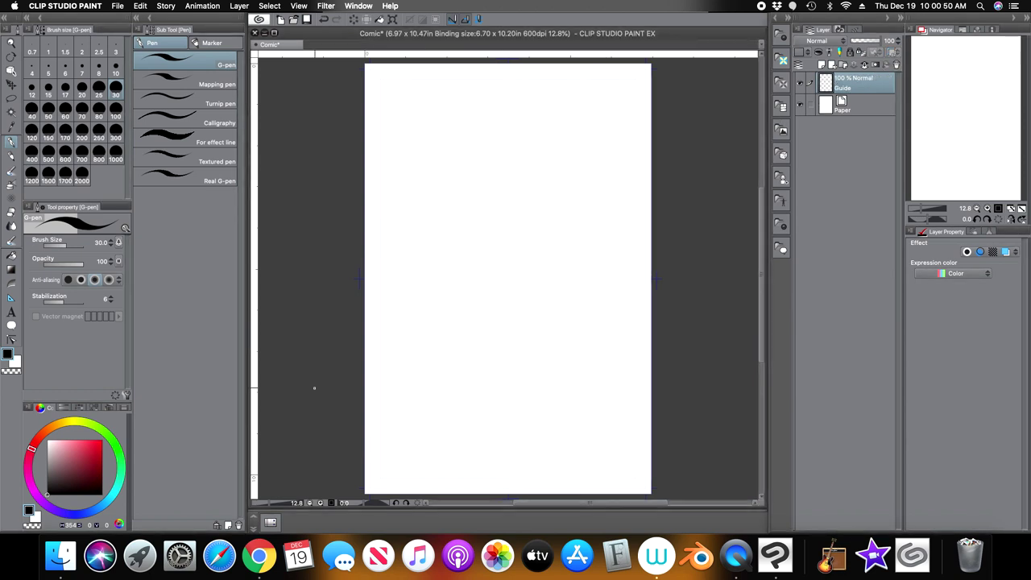
Step: Review the tool settings of the Linear, Curve and Perspective rulers in turn
click(11, 297)
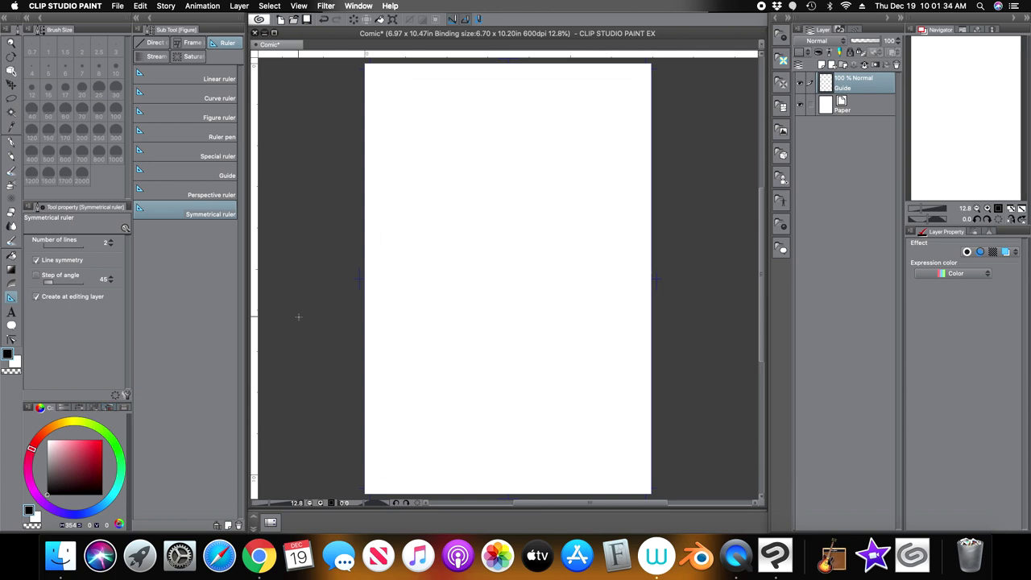
click(219, 77)
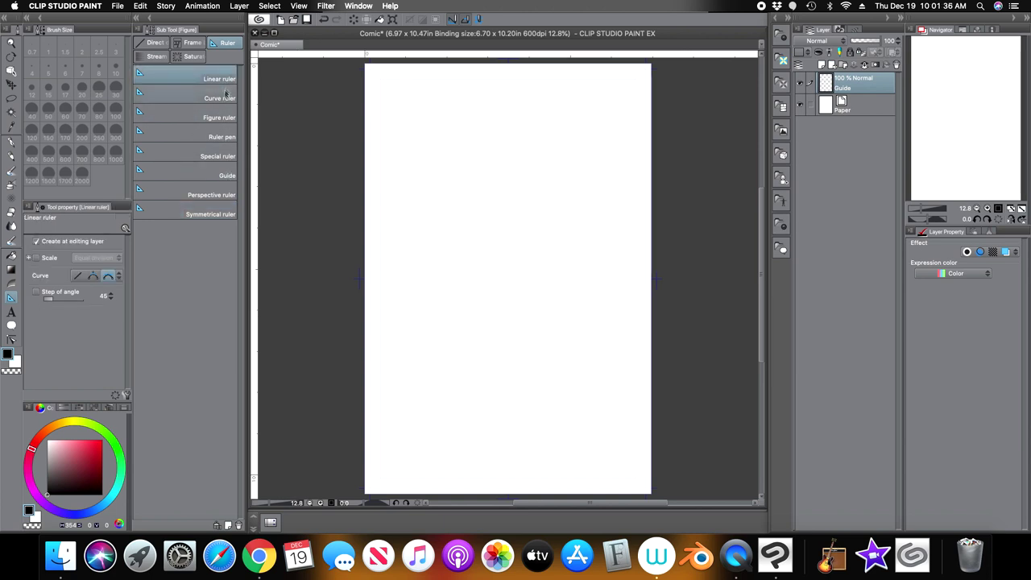
click(225, 97)
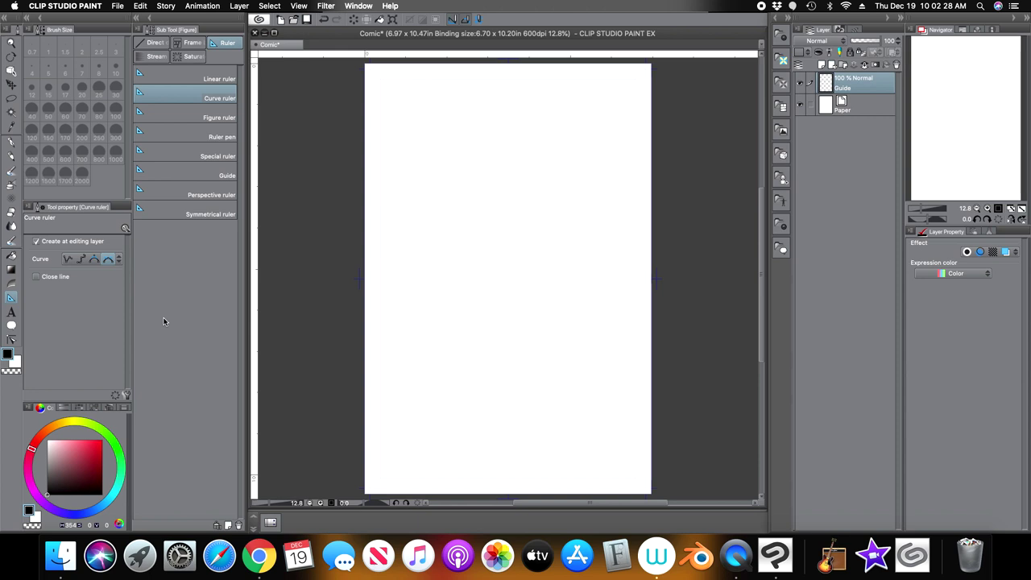
click(226, 199)
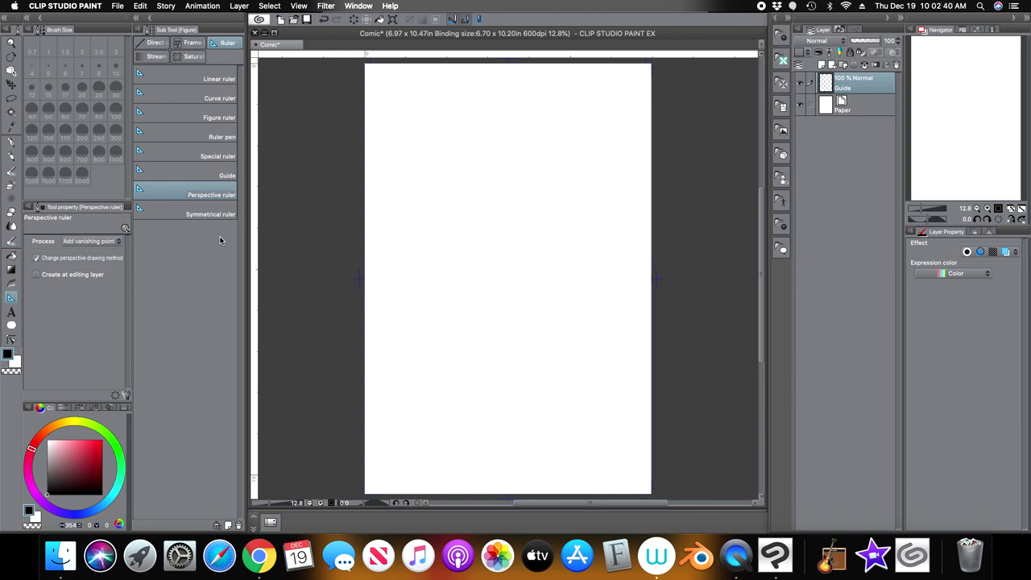
Step: Handwrite "1pt perspective" with the G-pen across the upper part of the page
key(p)
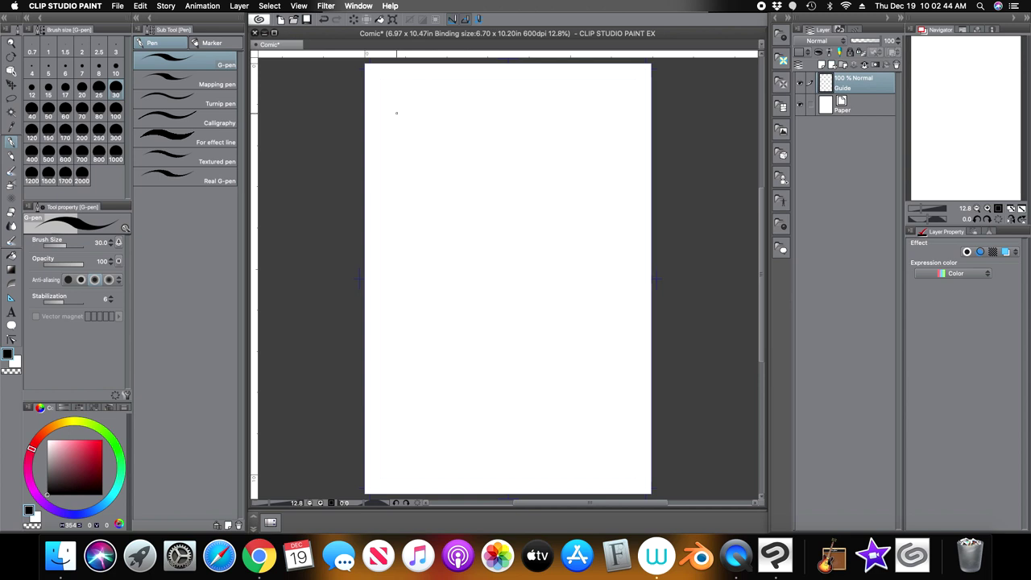
drag(402, 108, 397, 127)
drag(410, 118, 418, 122)
mouse_move(426, 108)
mouse_down()
mouse_move(424, 131)
mouse_move(435, 118)
mouse_move(464, 122)
mouse_up()
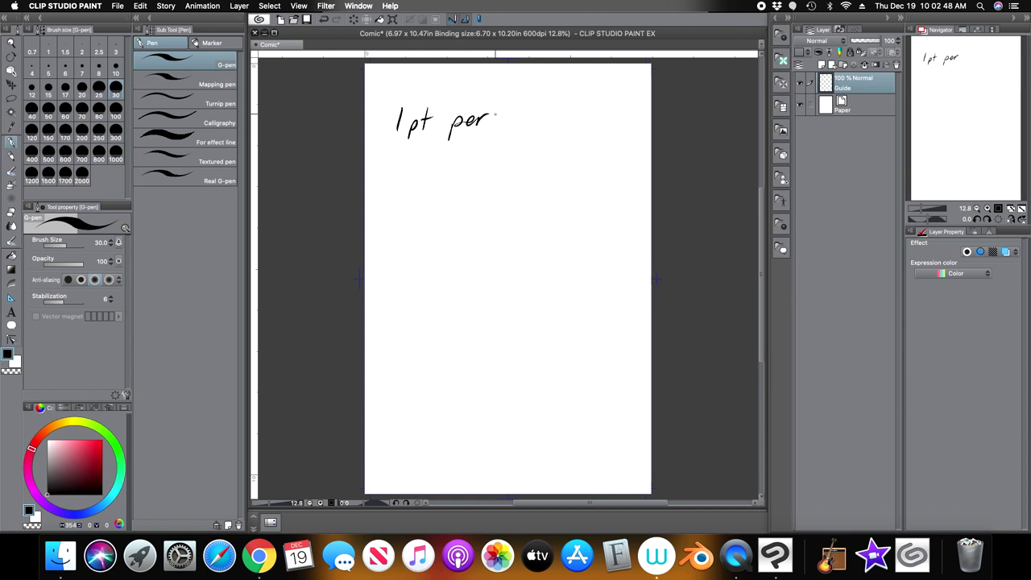
drag(499, 115, 523, 125)
mouse_move(535, 115)
mouse_down()
mouse_move(533, 125)
mouse_move(546, 125)
mouse_up()
drag(542, 113, 553, 111)
drag(557, 114, 558, 124)
Step: Handwrite "2pt" and "3pt" below the first entry and underline the list with a line across the page
drag(392, 161, 414, 171)
mouse_move(425, 157)
mouse_down()
mouse_move(425, 184)
mouse_move(433, 163)
mouse_up()
mouse_move(390, 203)
mouse_down()
mouse_move(393, 228)
mouse_move(416, 216)
mouse_up()
drag(425, 201, 425, 230)
drag(417, 210, 435, 207)
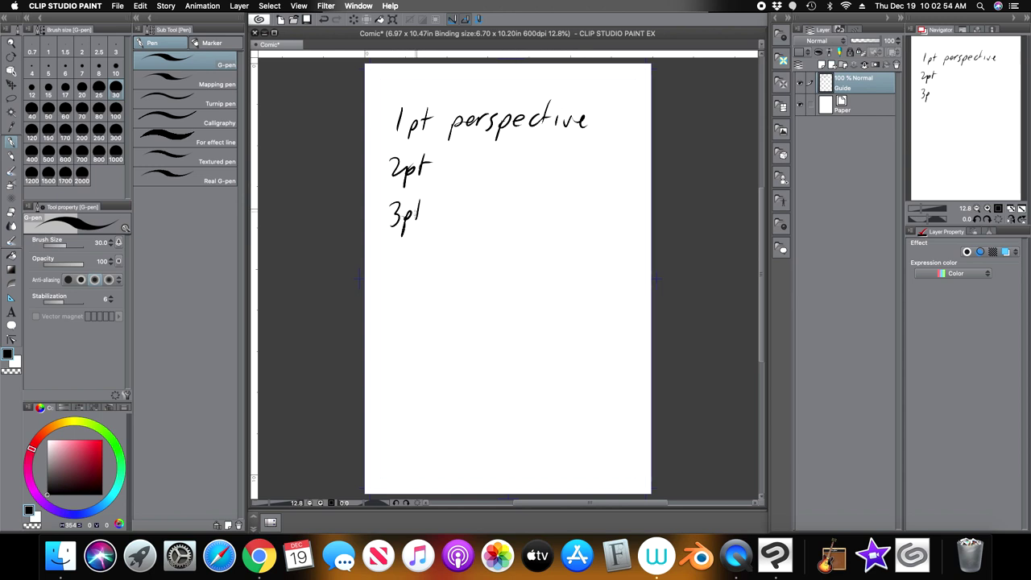
drag(413, 240, 652, 237)
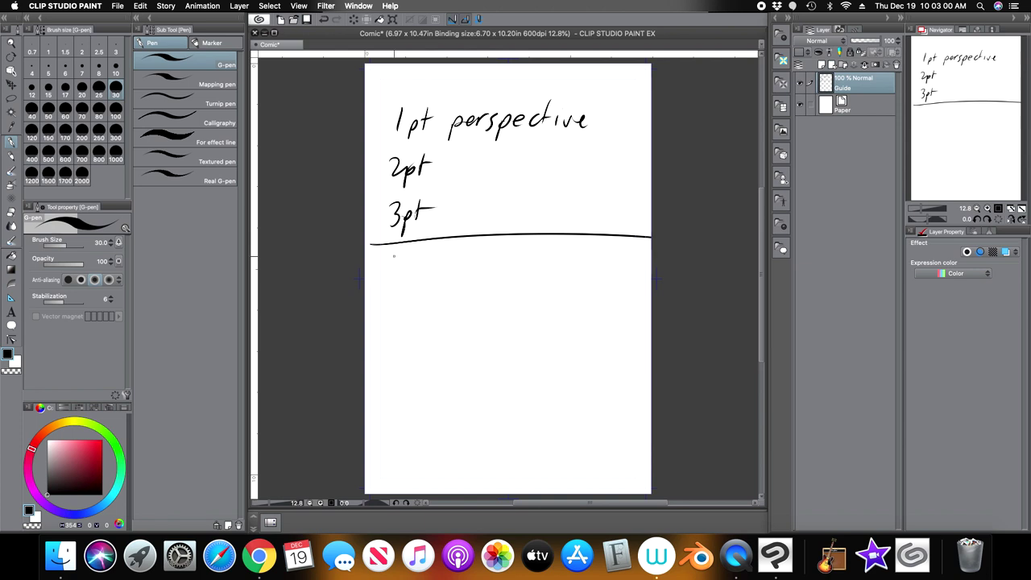
Step: Write "4pt" below the dividing line, strike it through in red, and set the drawing colour back to black
drag(403, 251, 401, 279)
mouse_move(406, 262)
mouse_down()
mouse_move(409, 270)
mouse_move(364, 285)
mouse_up()
click(102, 441)
drag(62, 482, 46, 493)
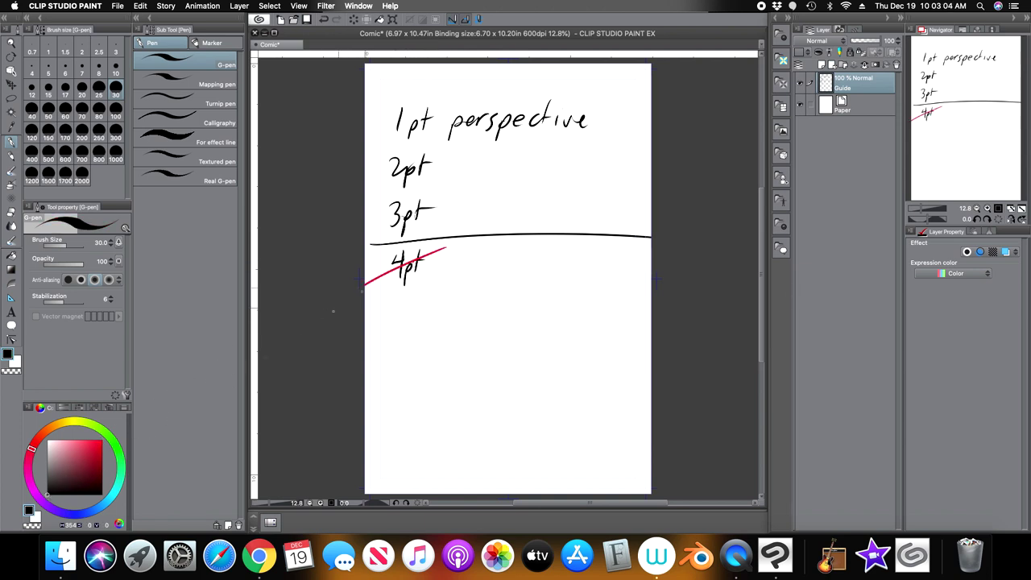
Step: Handwrite "5pt" below the crossed-out "4pt" entry
drag(394, 300, 392, 320)
mouse_move(406, 307)
mouse_down()
mouse_move(407, 329)
mouse_move(411, 317)
mouse_up()
drag(427, 297, 428, 315)
drag(418, 304, 443, 300)
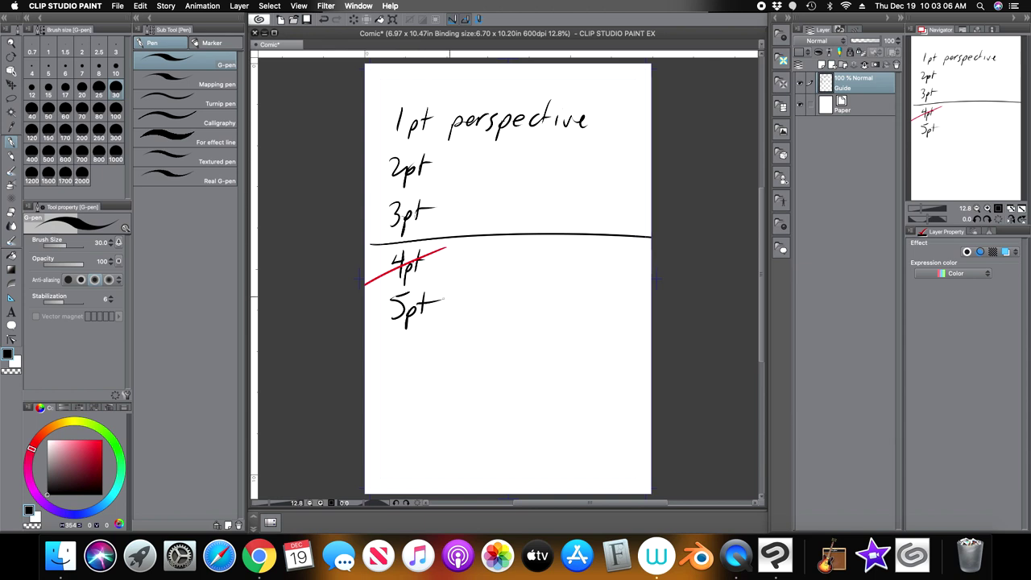
Step: Handwrite "false pt" at the end of the list and draw a bracket beside each of the two groups
mouse_move(403, 337)
mouse_down()
mouse_move(392, 372)
mouse_move(418, 371)
mouse_up()
mouse_move(427, 359)
mouse_down()
mouse_move(421, 372)
mouse_move(447, 364)
mouse_move(462, 384)
mouse_up()
drag(469, 362, 484, 367)
drag(480, 354, 496, 348)
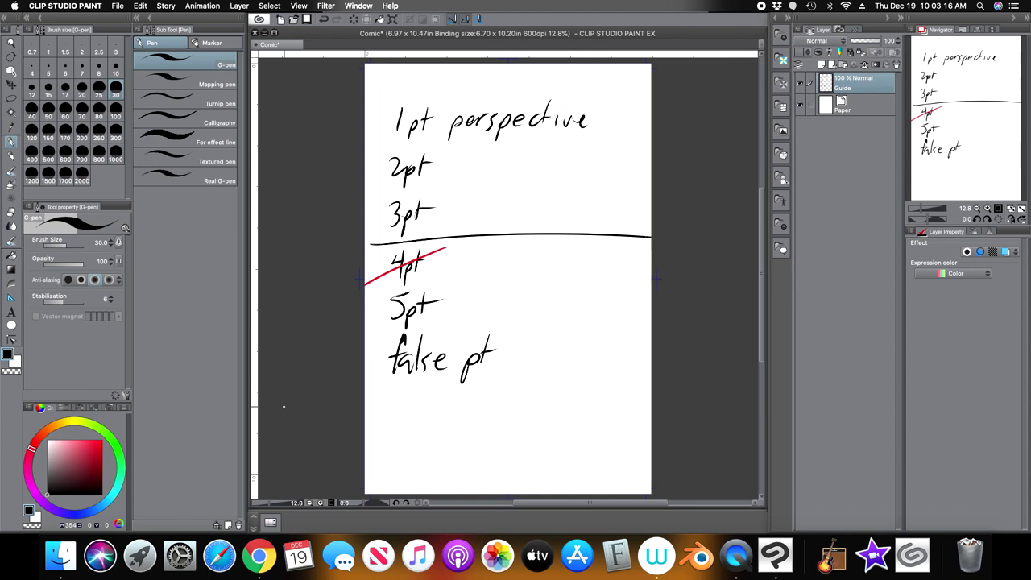
mouse_move(589, 95)
mouse_down()
mouse_move(616, 117)
mouse_move(536, 225)
mouse_move(478, 415)
mouse_up()
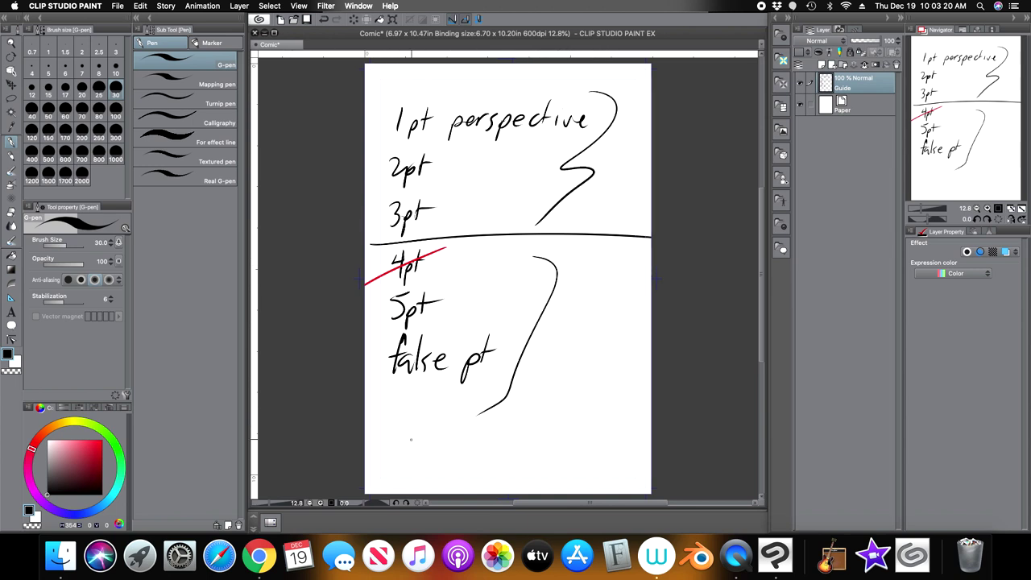